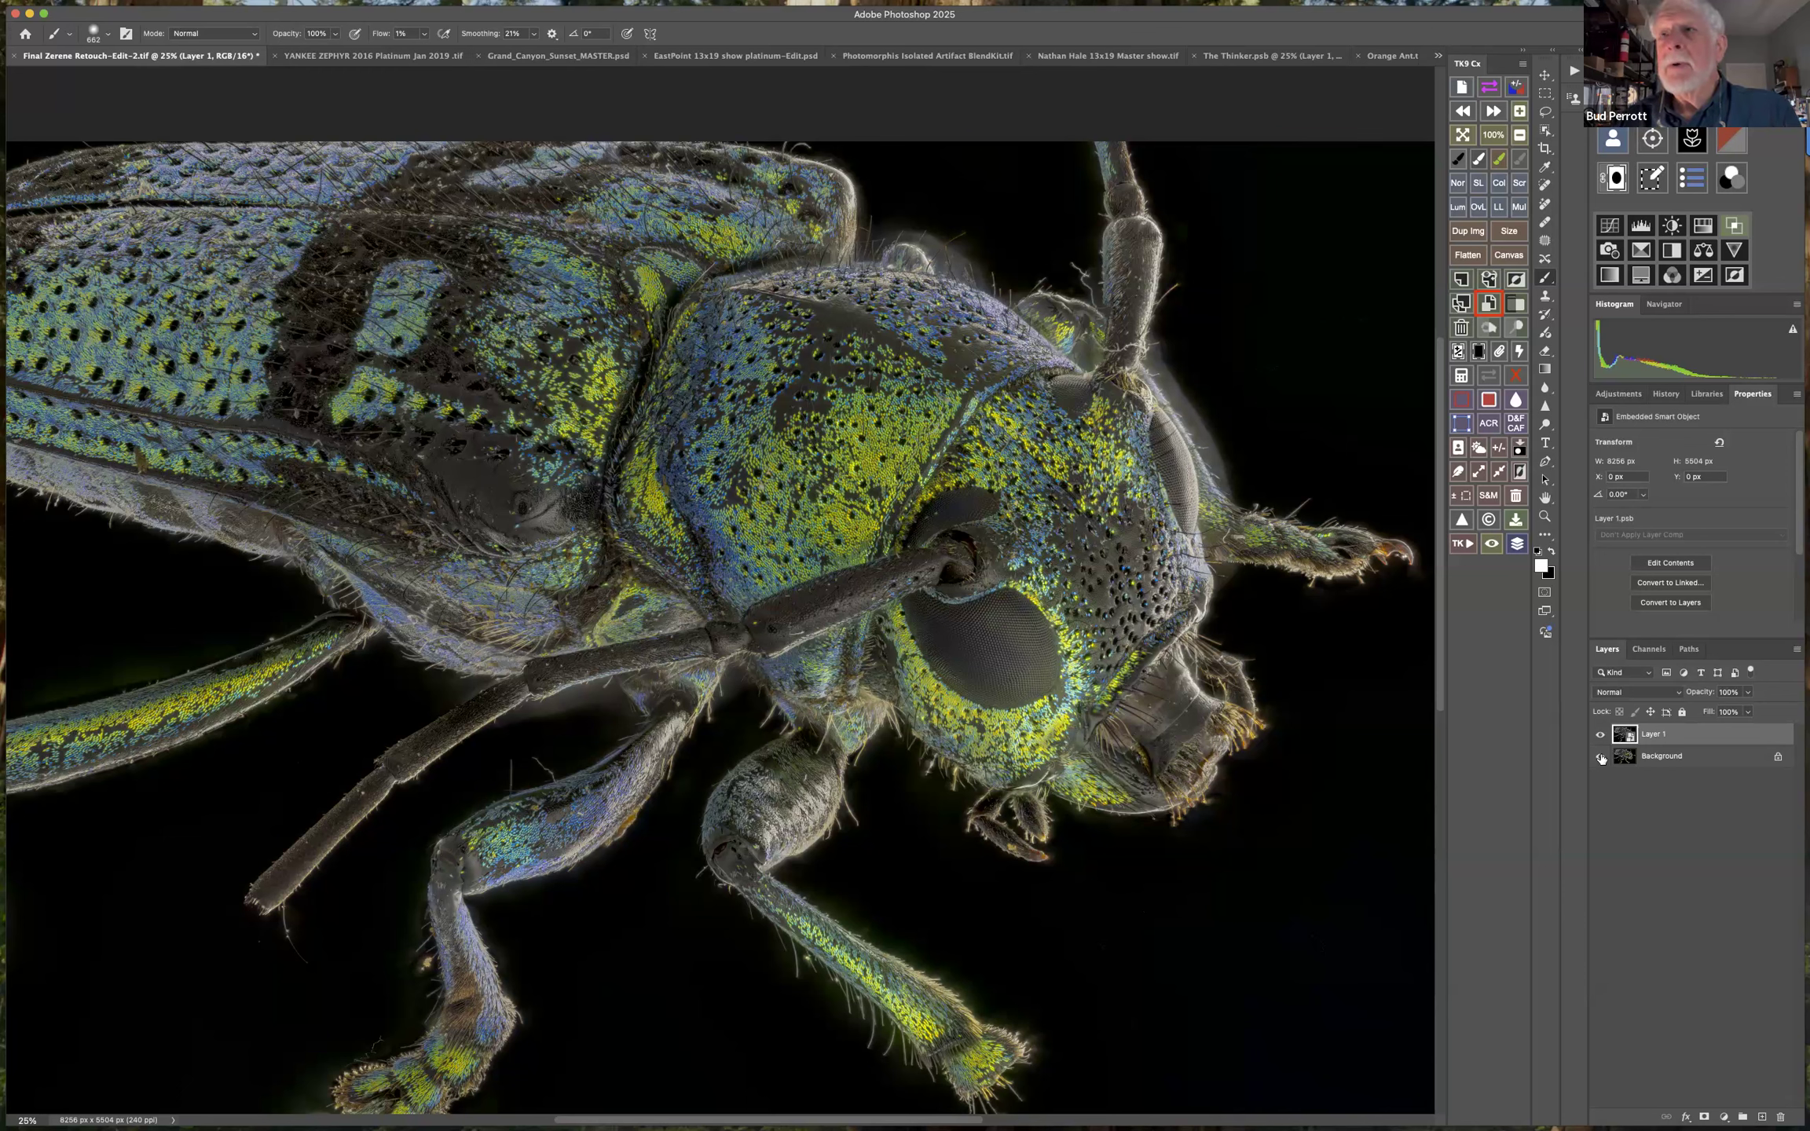
# Hide the Background layer and enable the Depth Blur neural filter for Layer 1.
pyautogui.click(1600, 756)
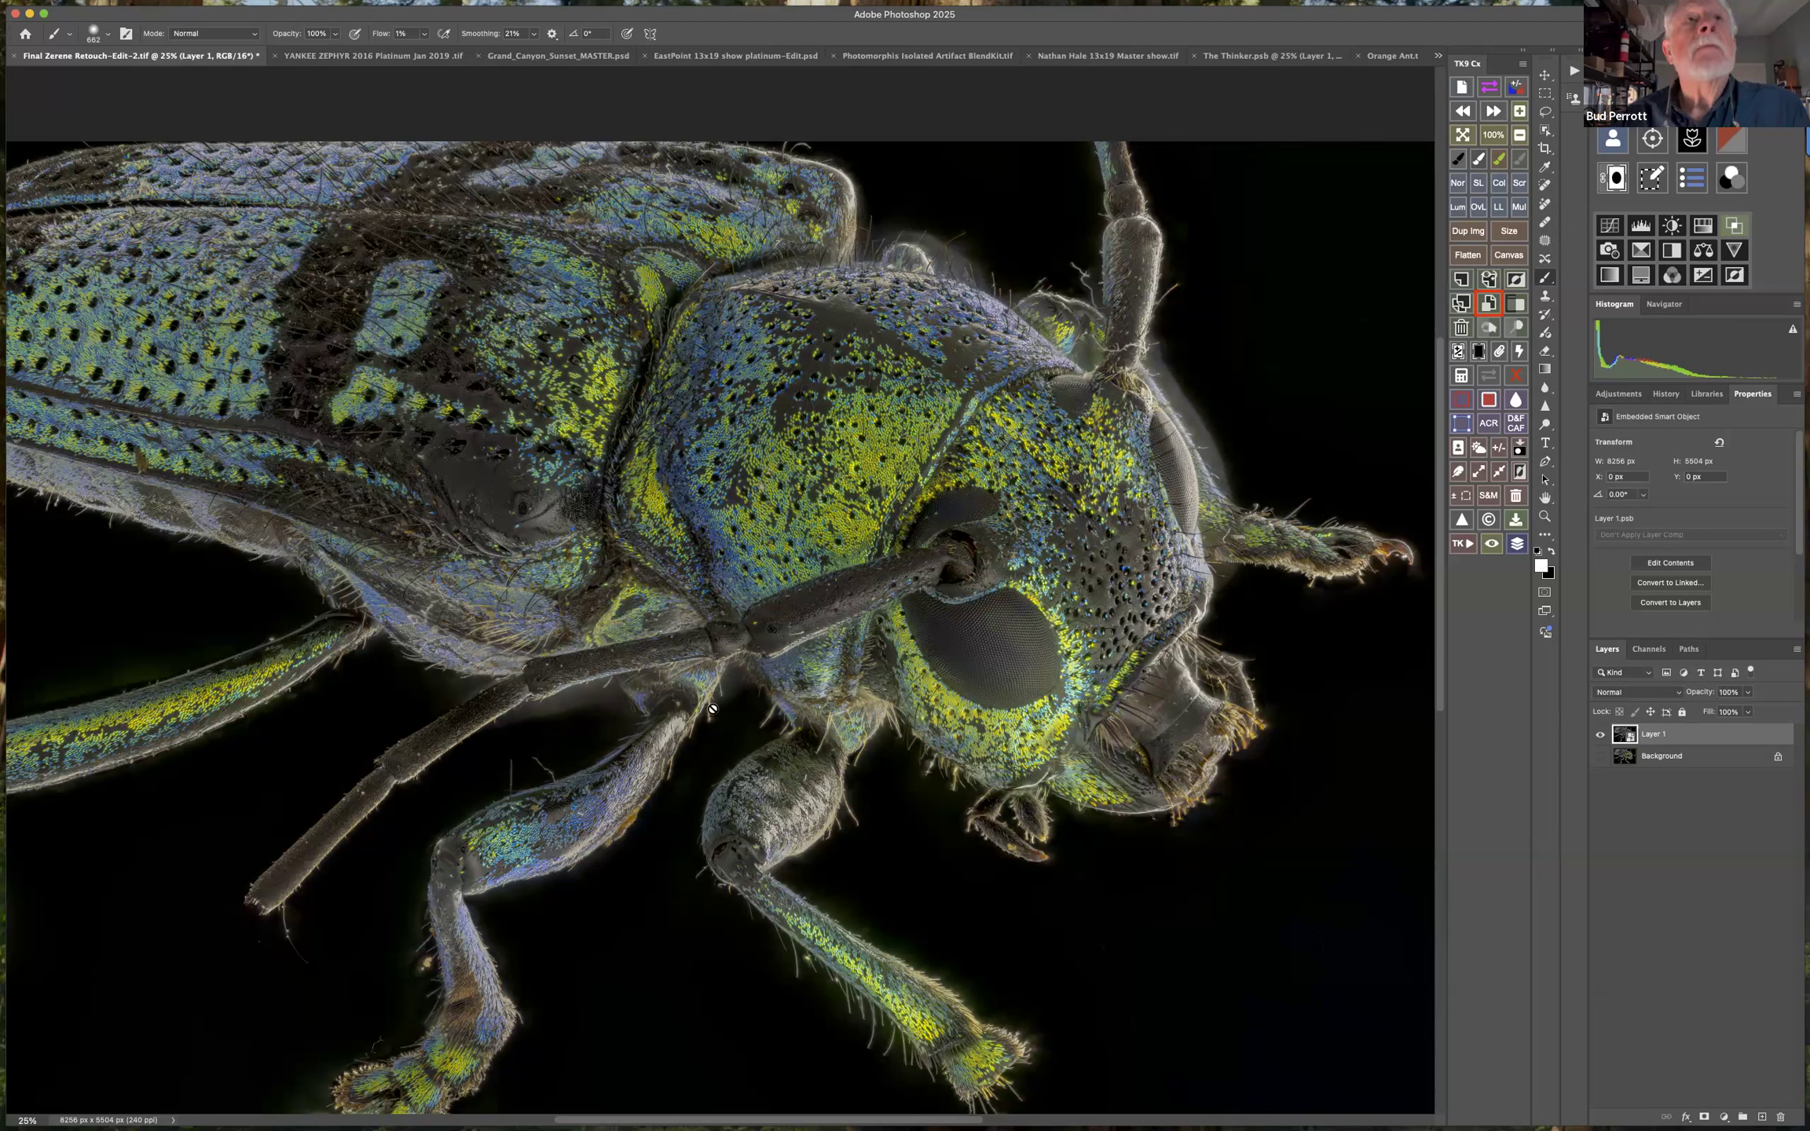
pyautogui.moveTo(374, 6)
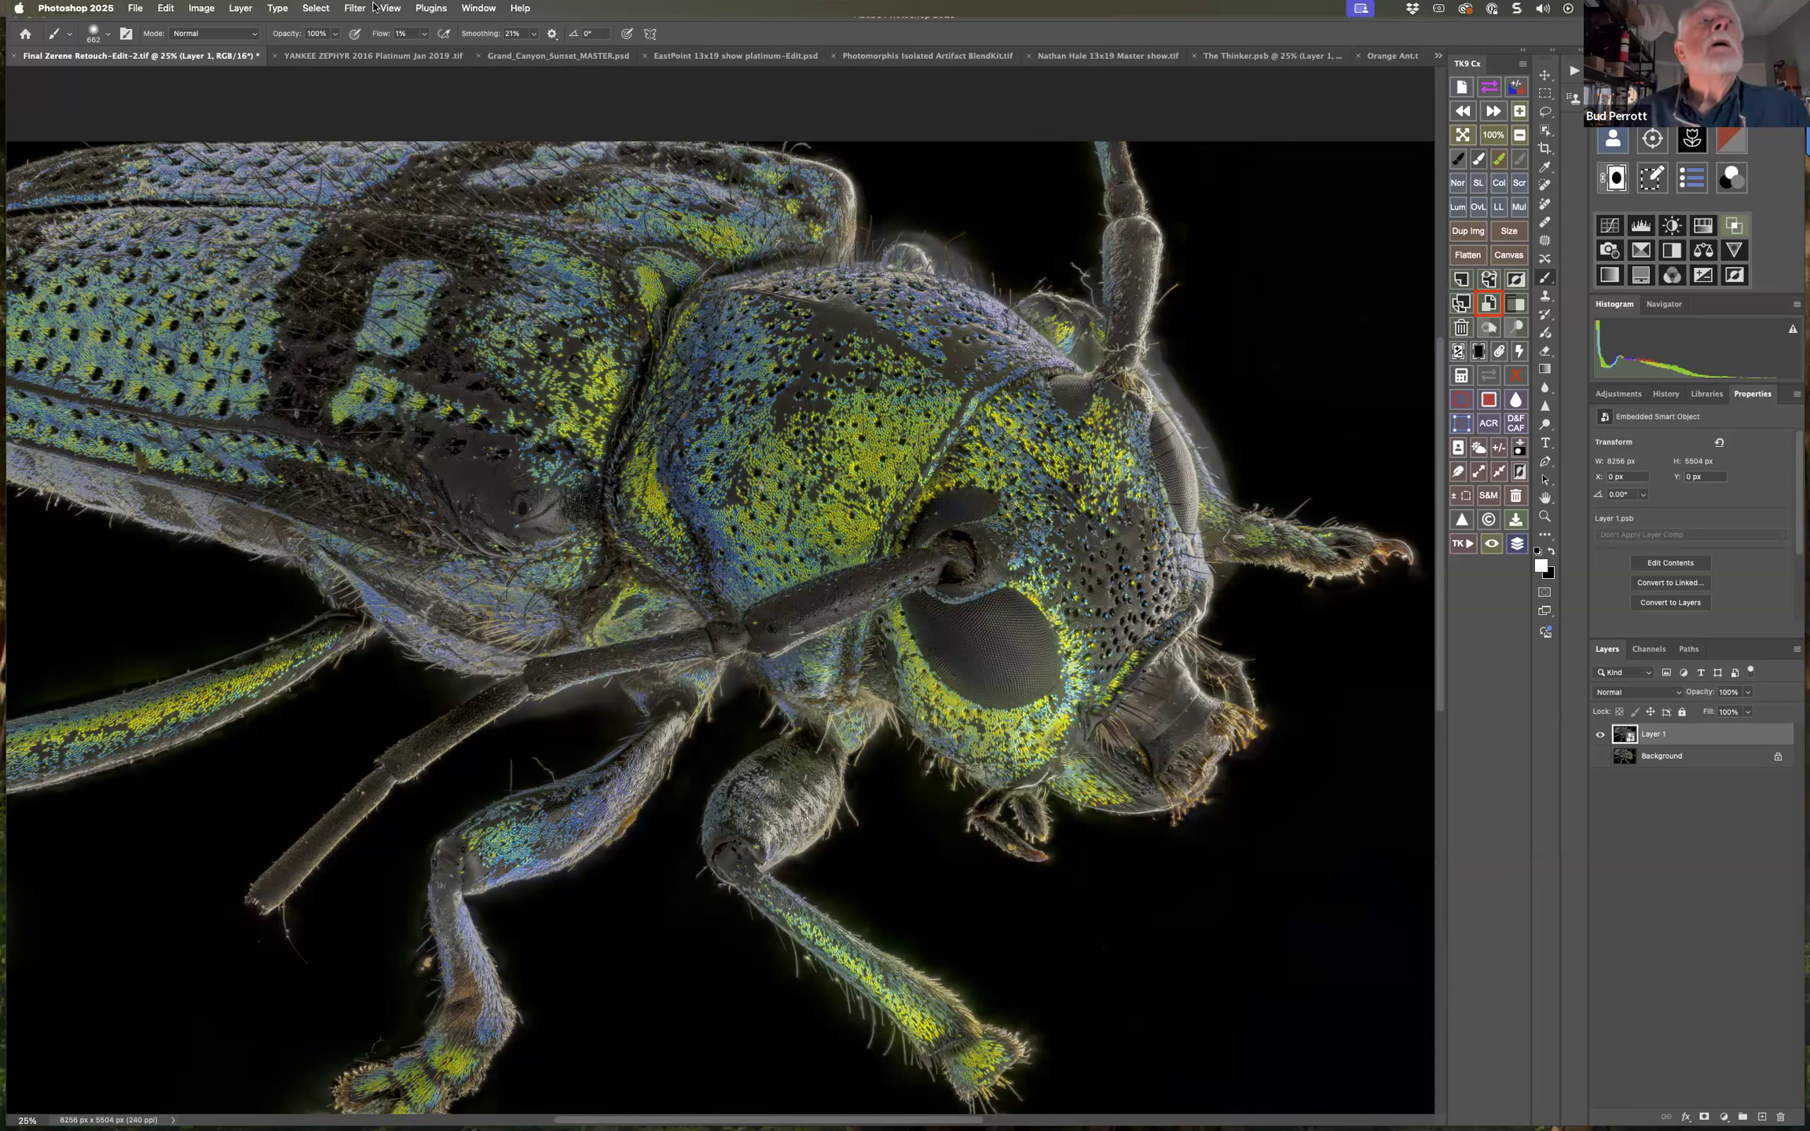
pyautogui.click(358, 8)
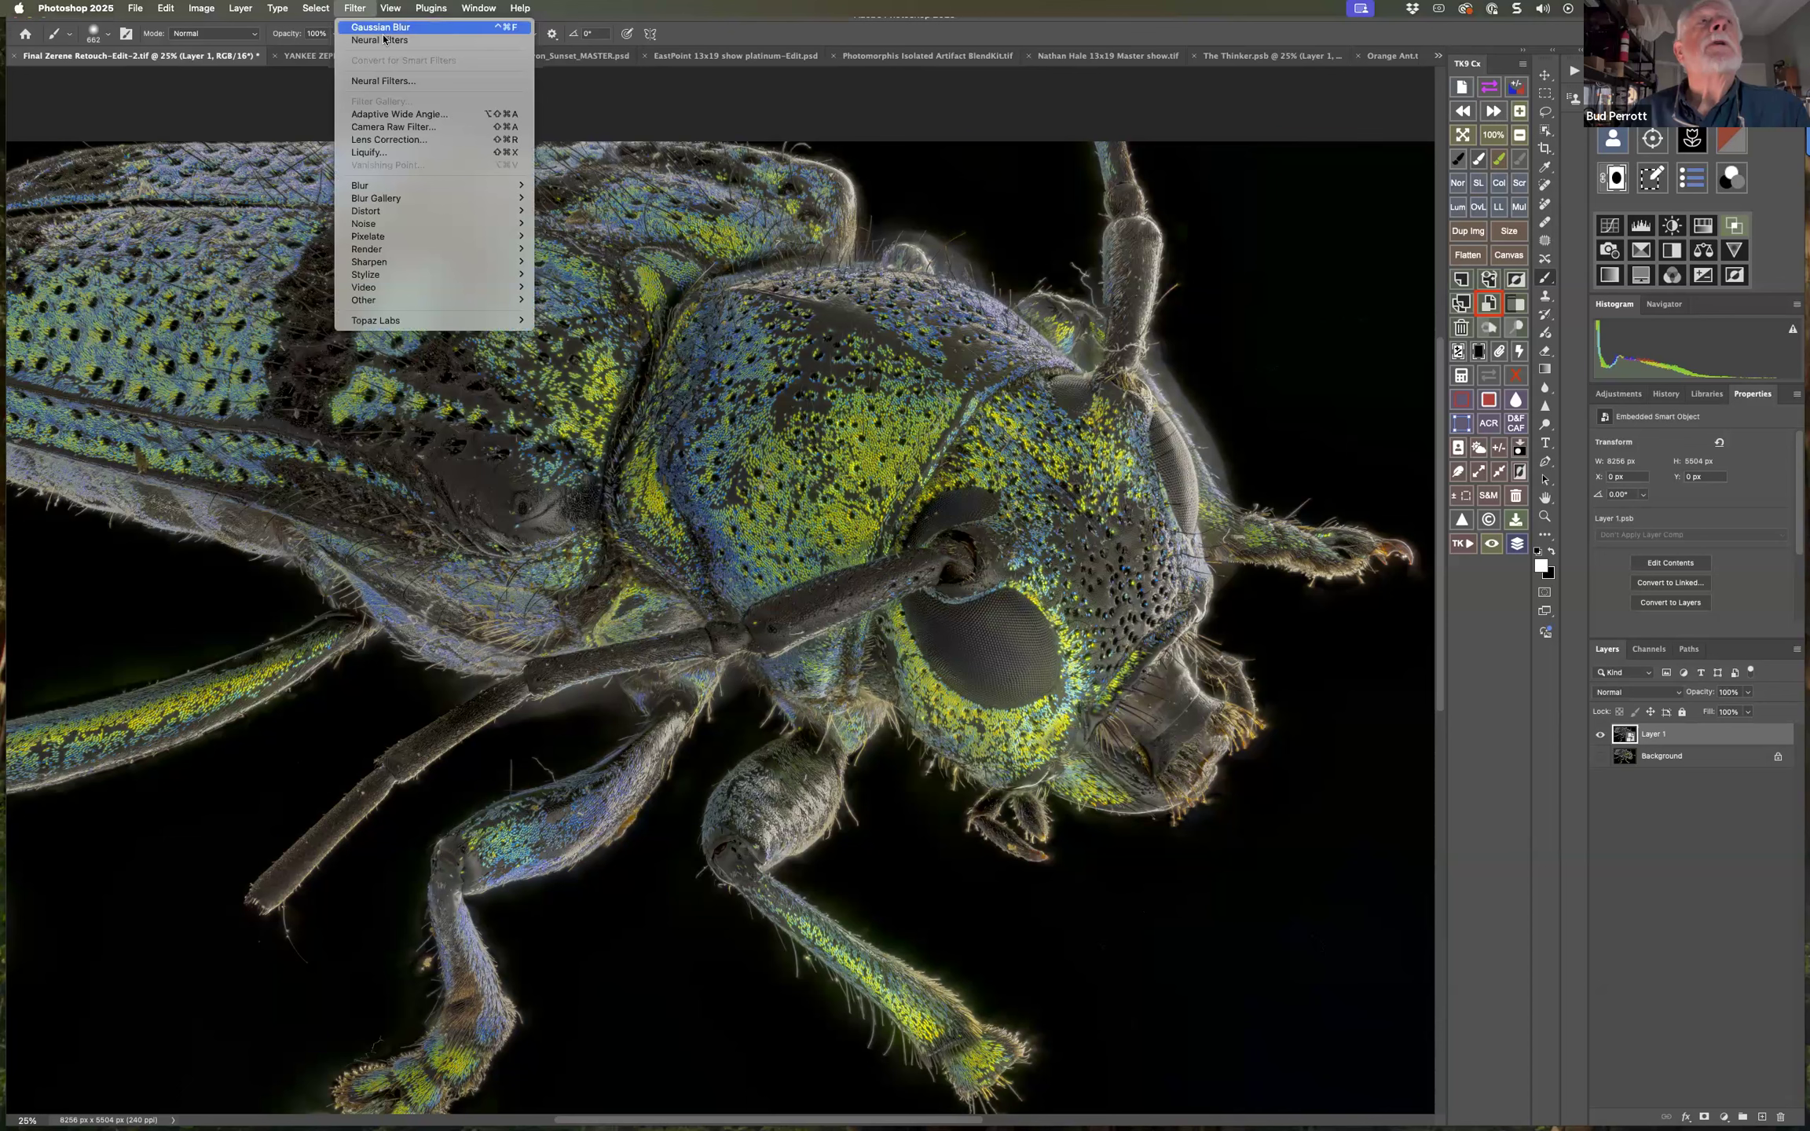
pyautogui.click(391, 82)
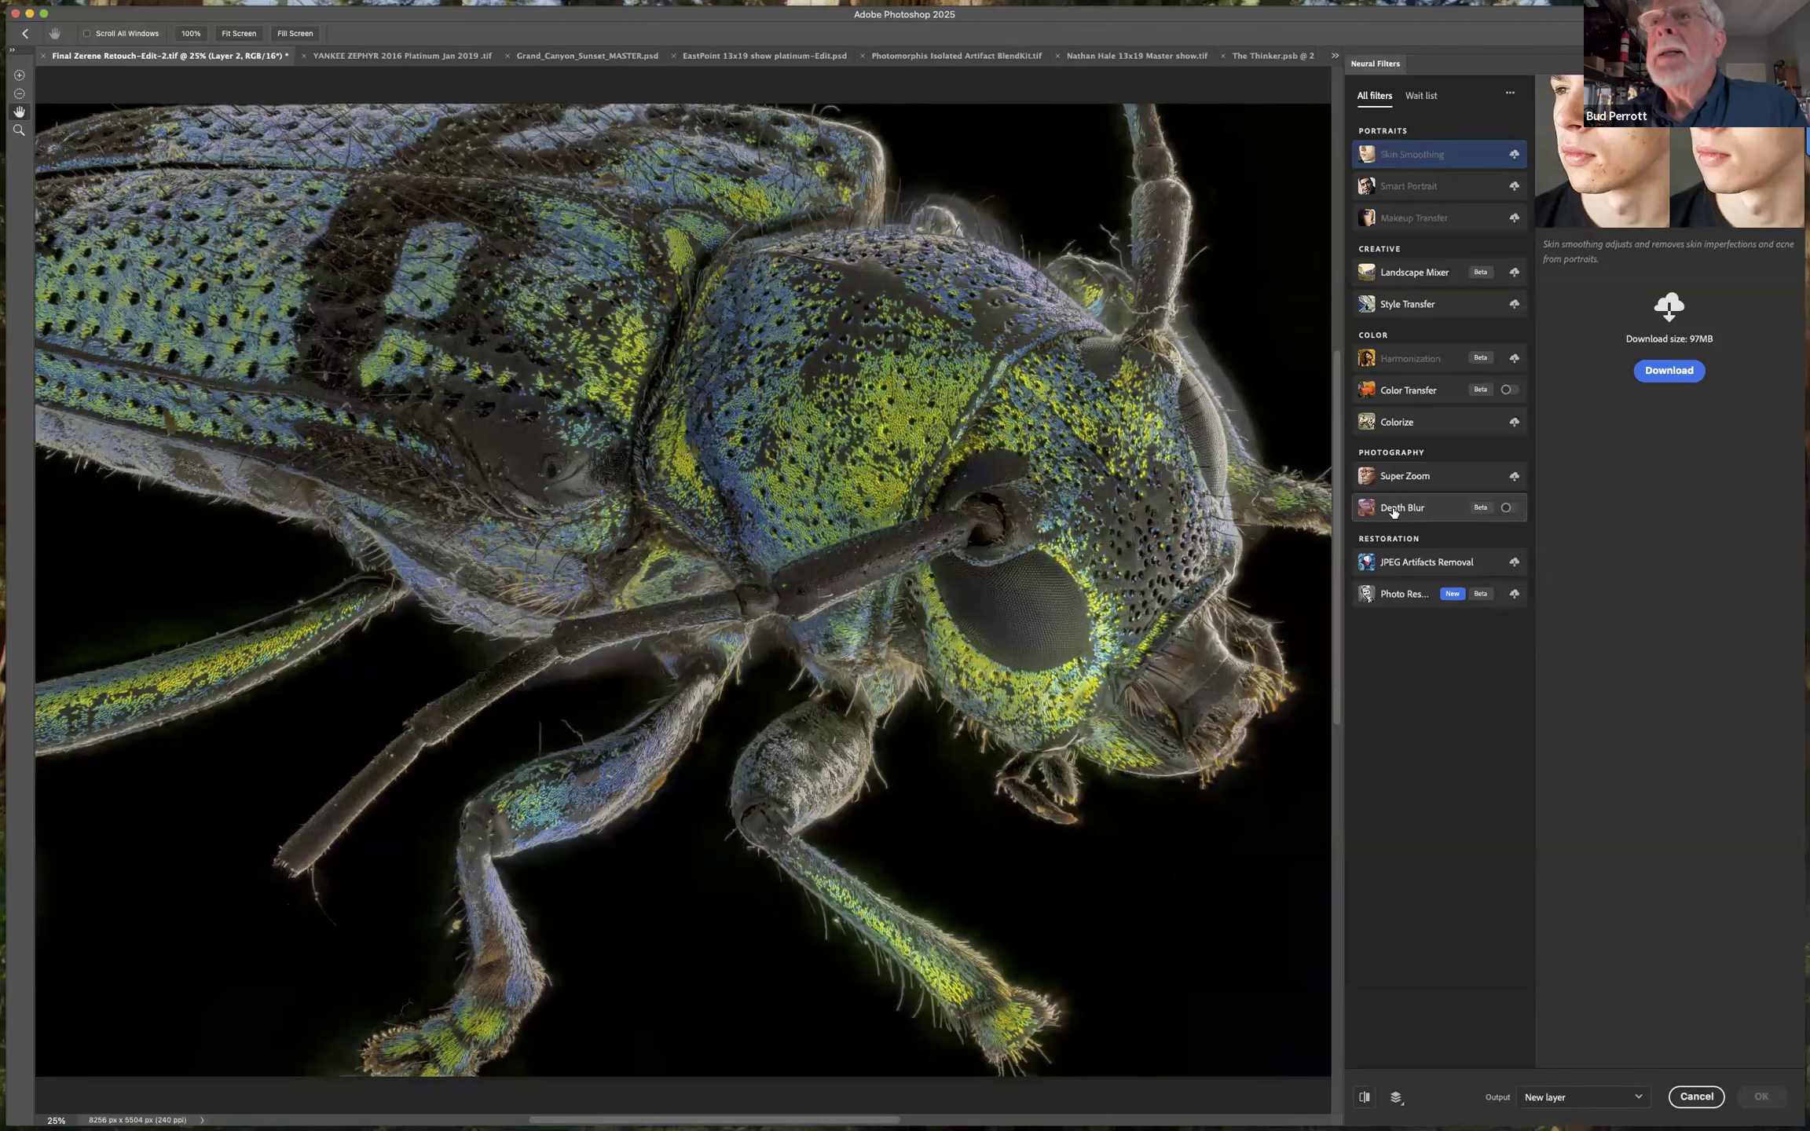
pyautogui.moveTo(1475, 514)
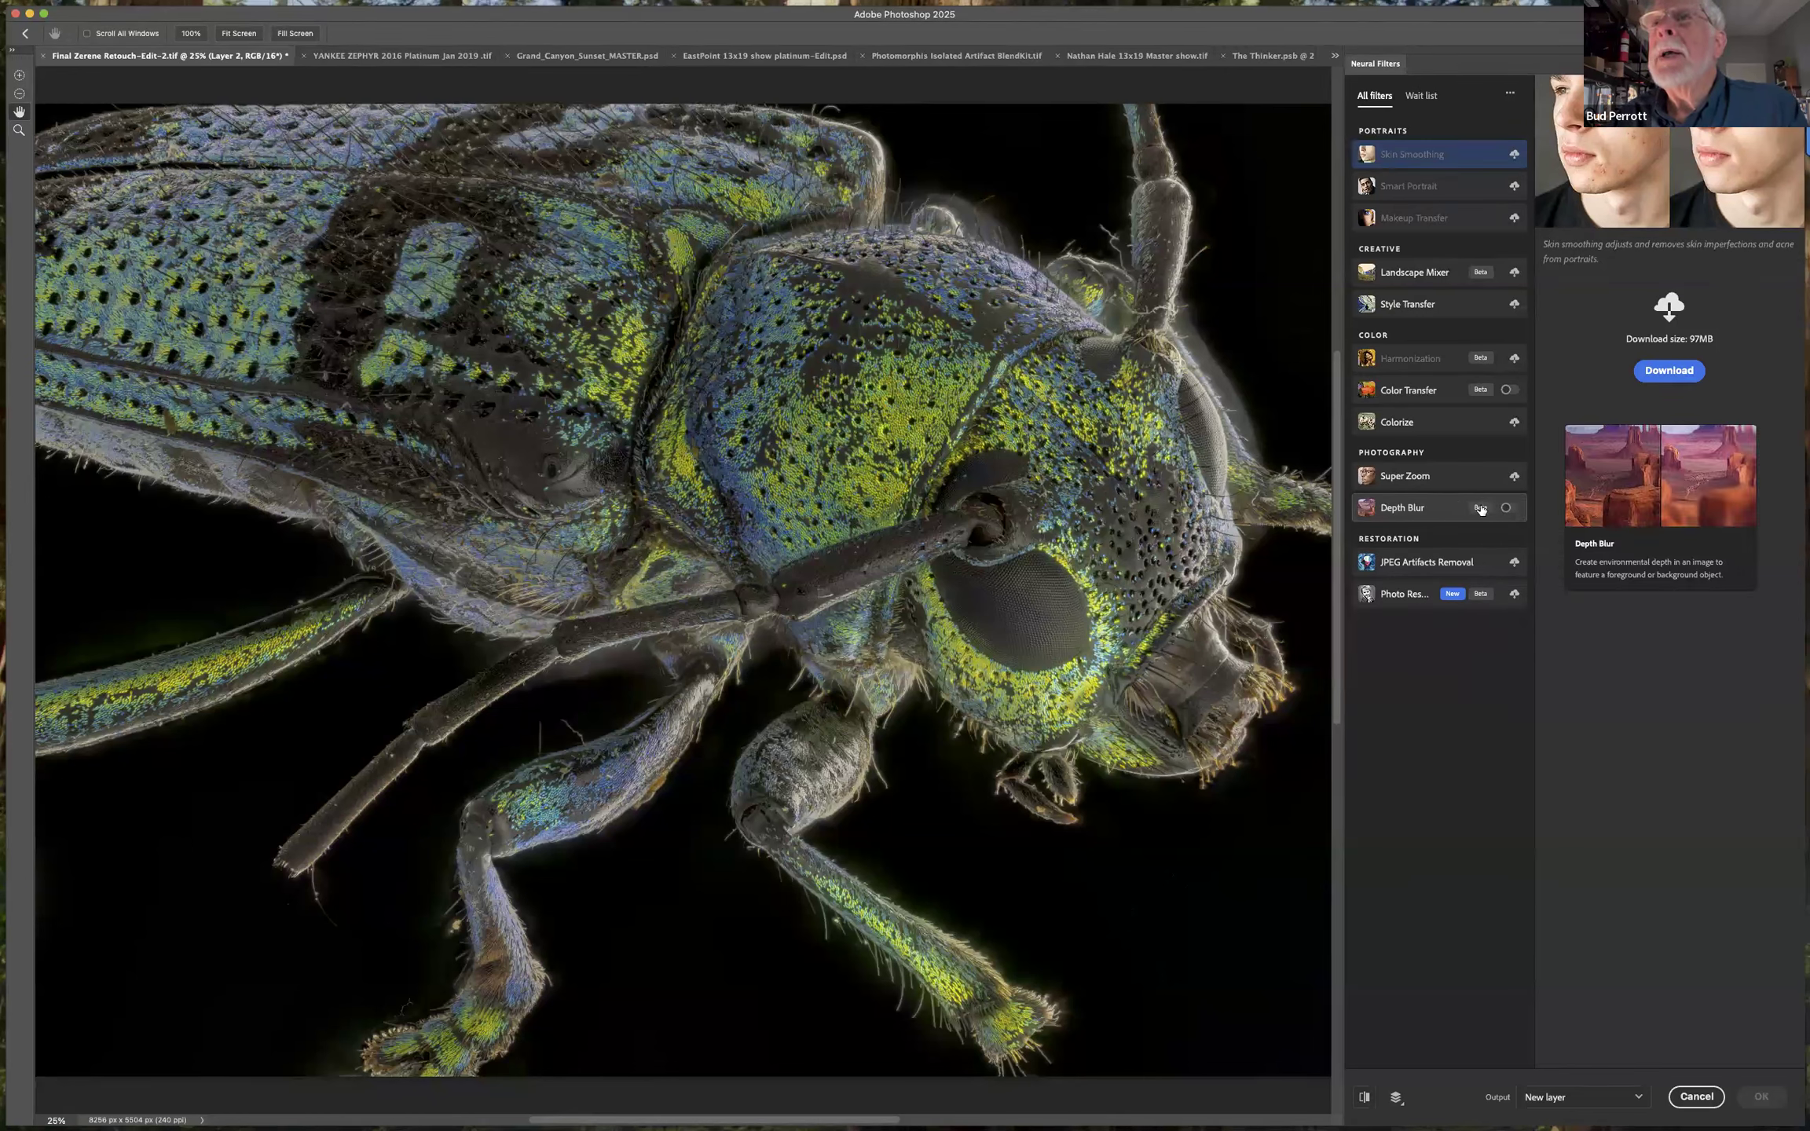
pyautogui.click(1509, 509)
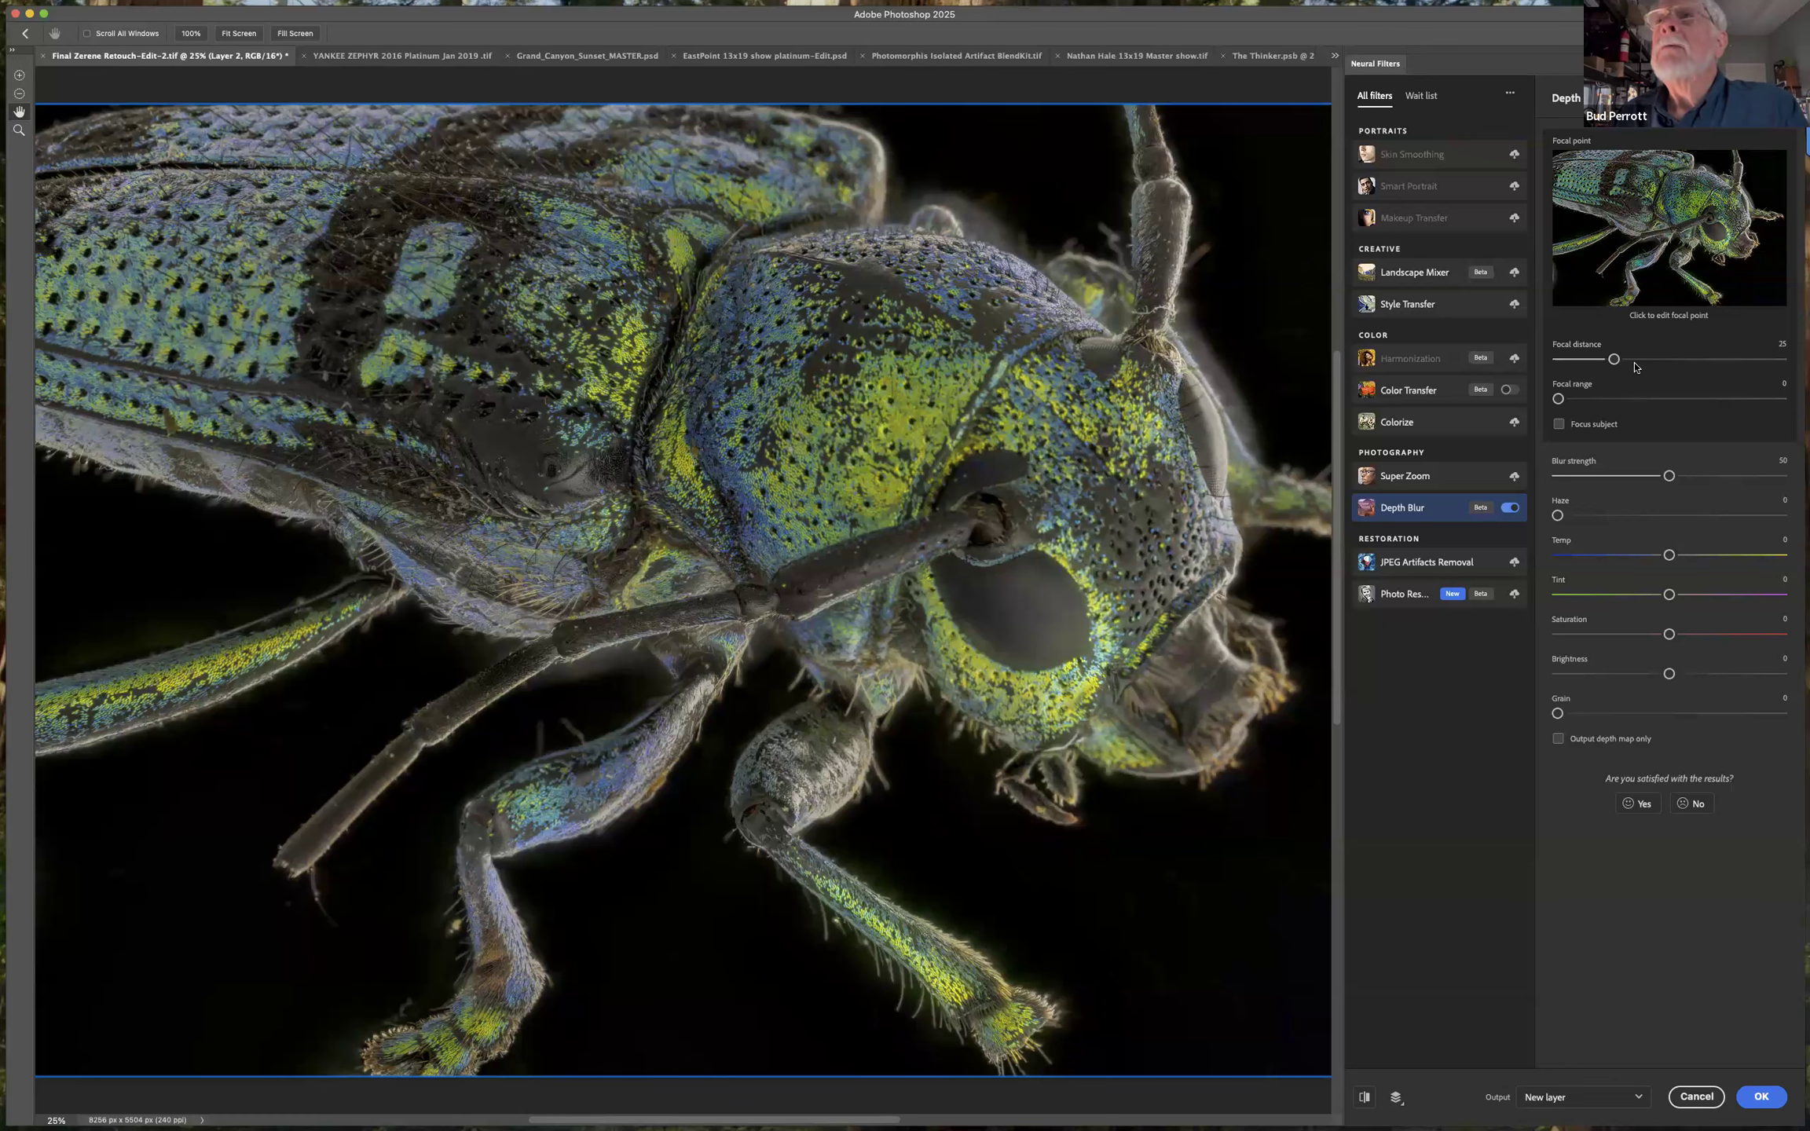
# Preview the depth map with Focus subject turned on, and switch both options off again.
pyautogui.click(1560, 425)
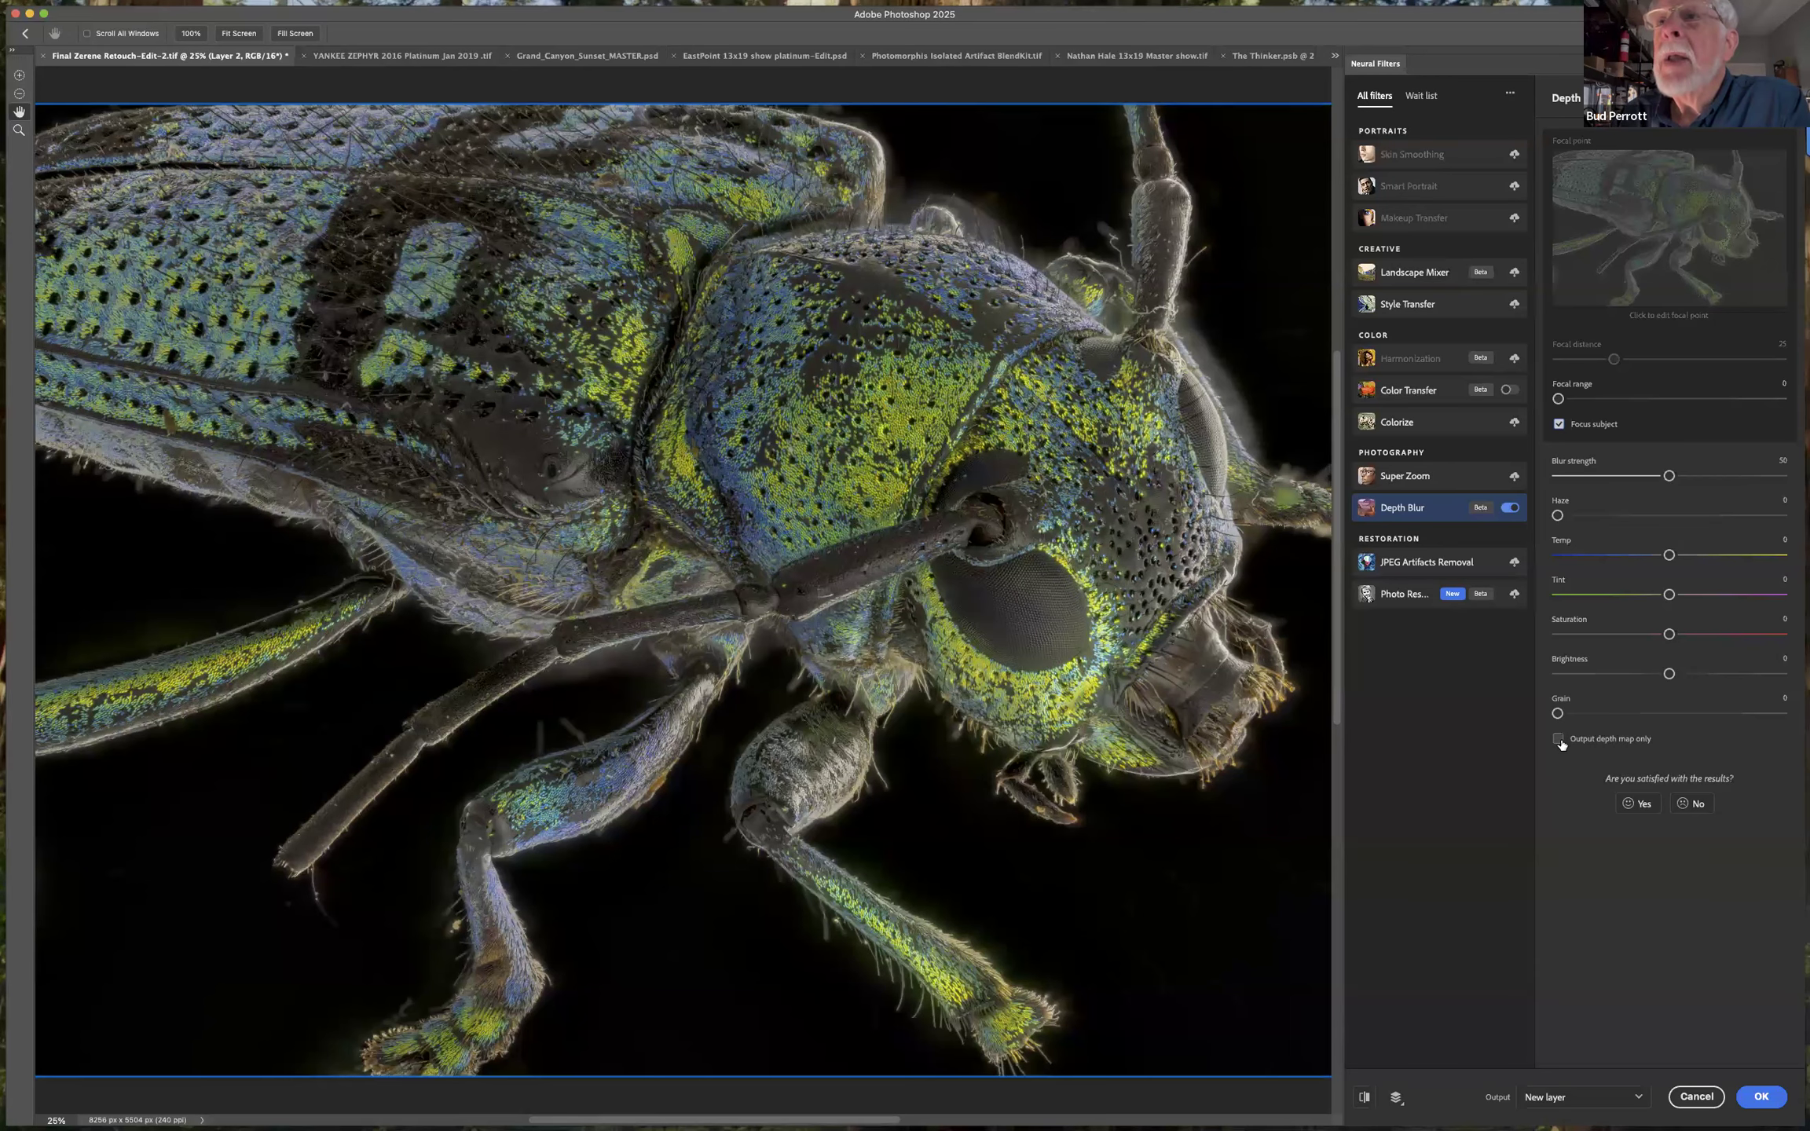
pyautogui.click(1558, 739)
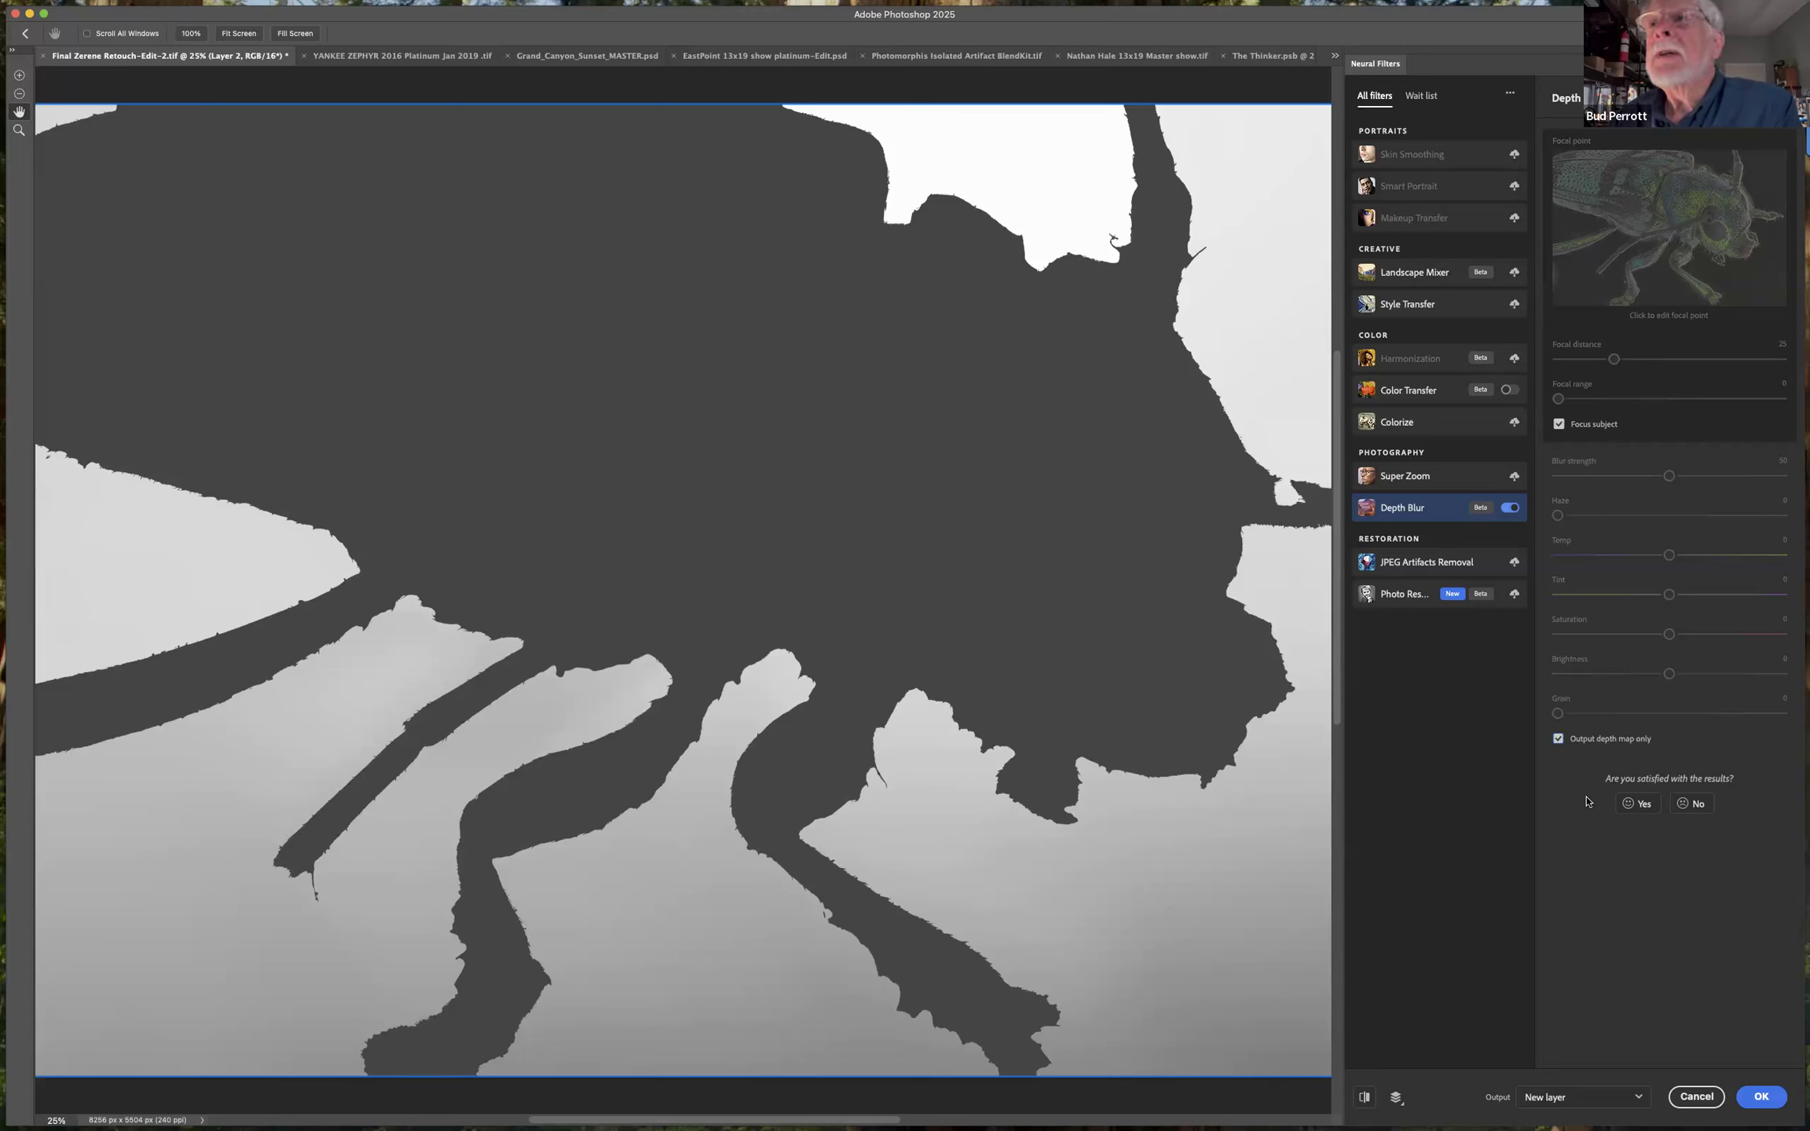
pyautogui.click(1559, 739)
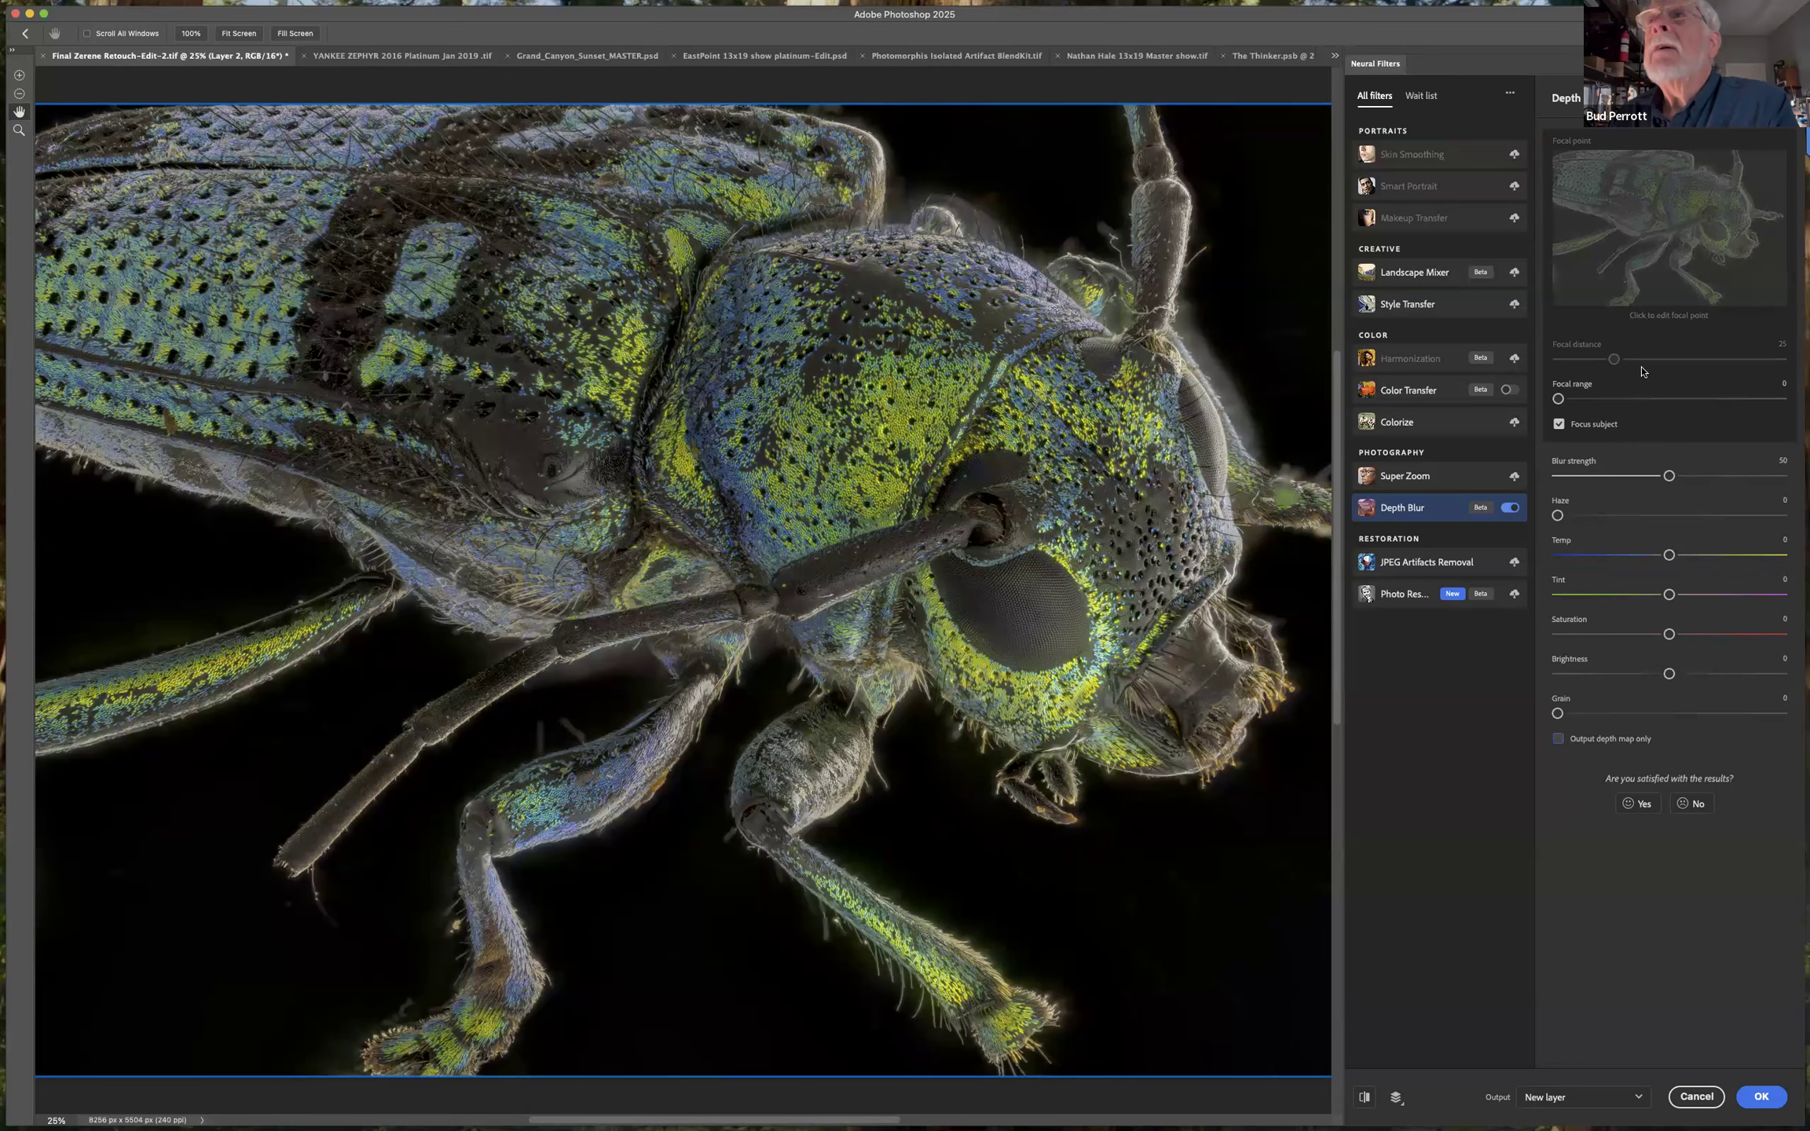
pyautogui.click(1557, 425)
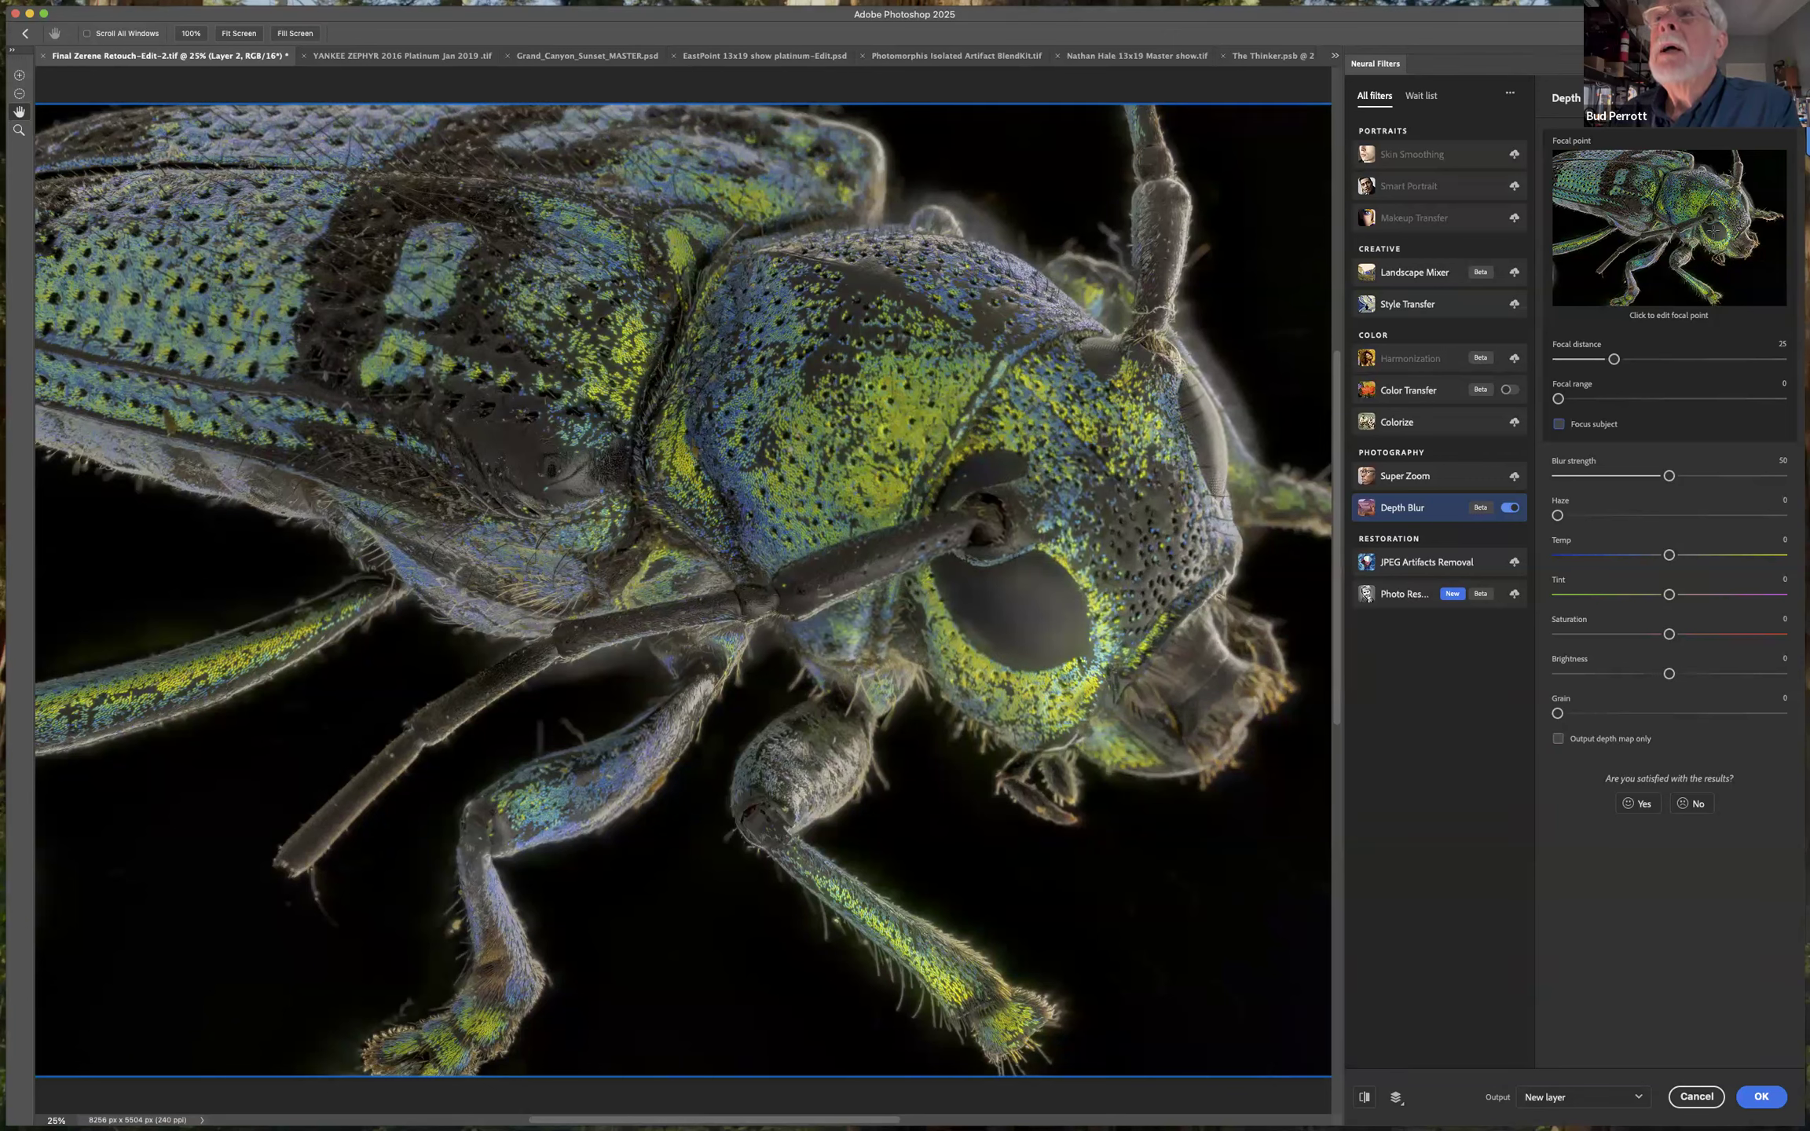
# Set the focal point on the beetle's eye and raise the focal range to 75.
pyautogui.click(1716, 232)
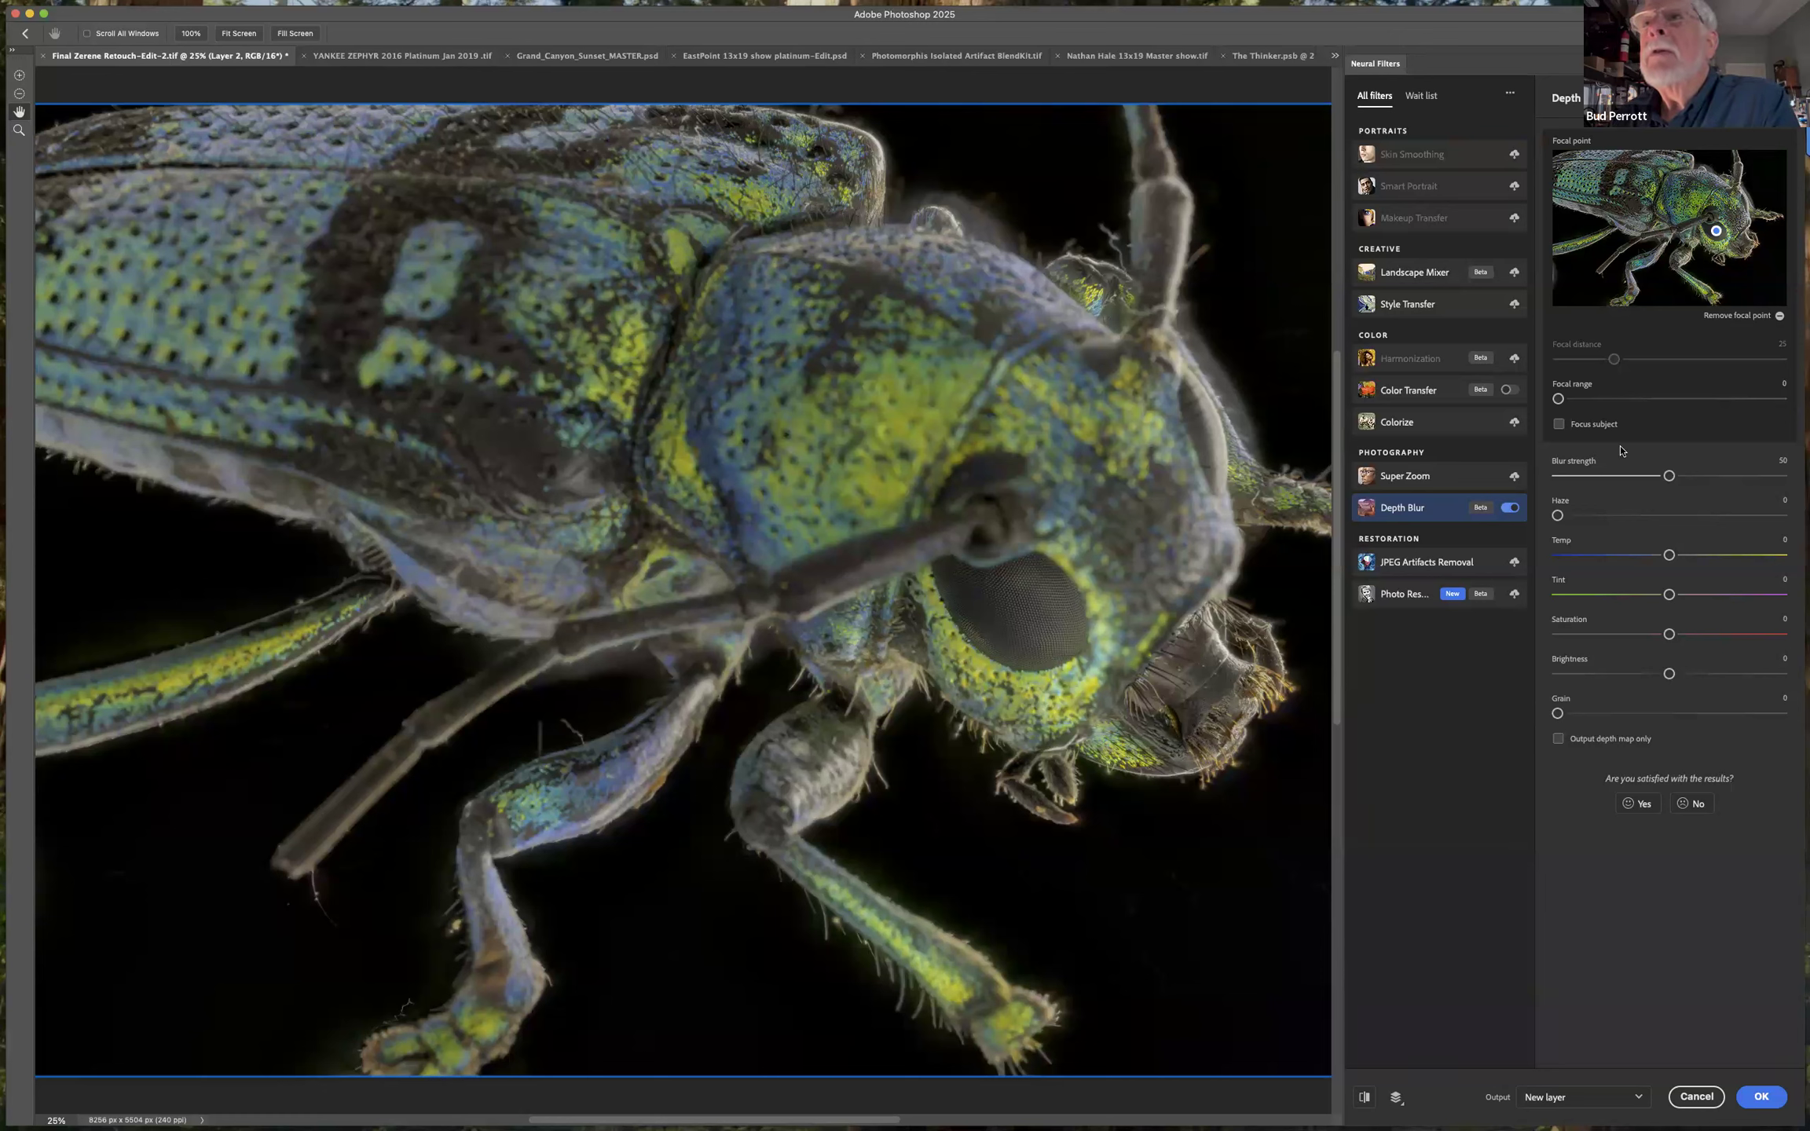
pyautogui.moveTo(1559, 400); pyautogui.dragTo(1693, 404)
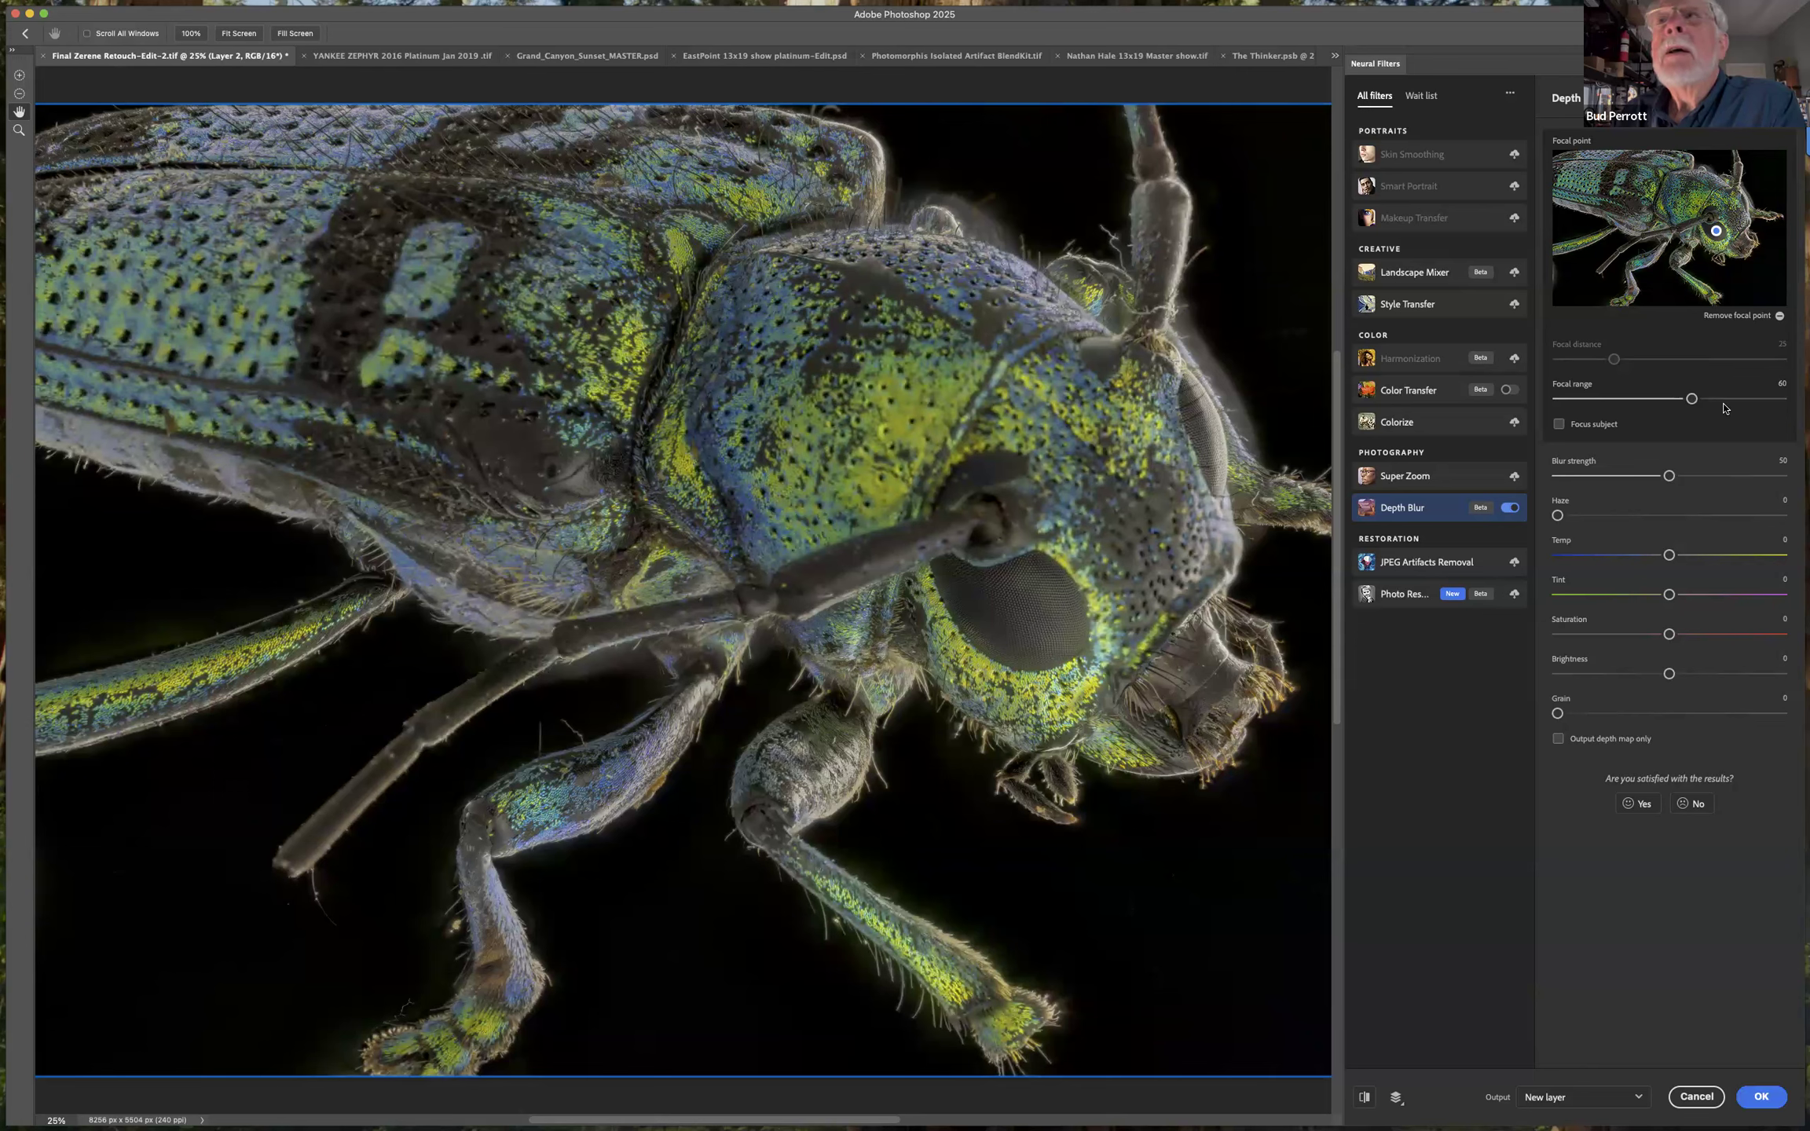
pyautogui.click(1726, 400)
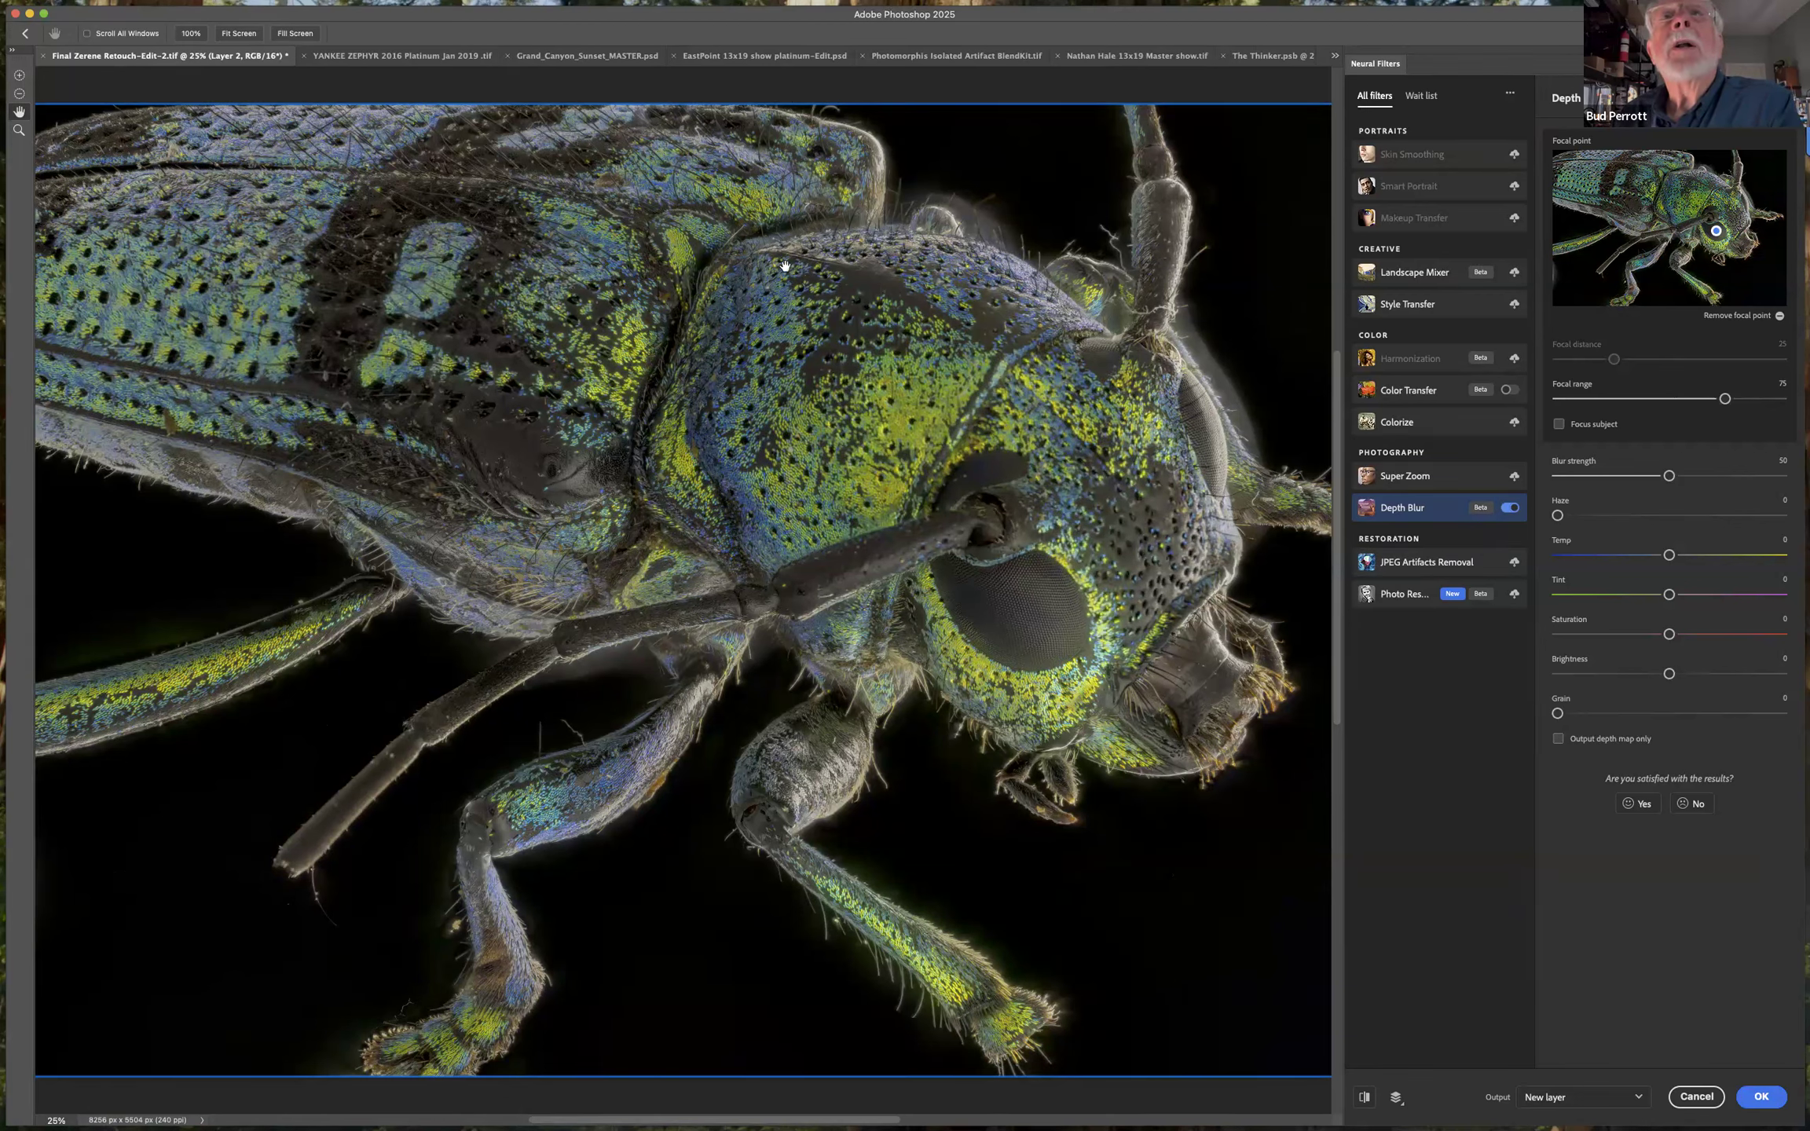
# Try lower blur strengths, then set the blur strength to 57 and the focal range to 34.
pyautogui.click(1619, 477)
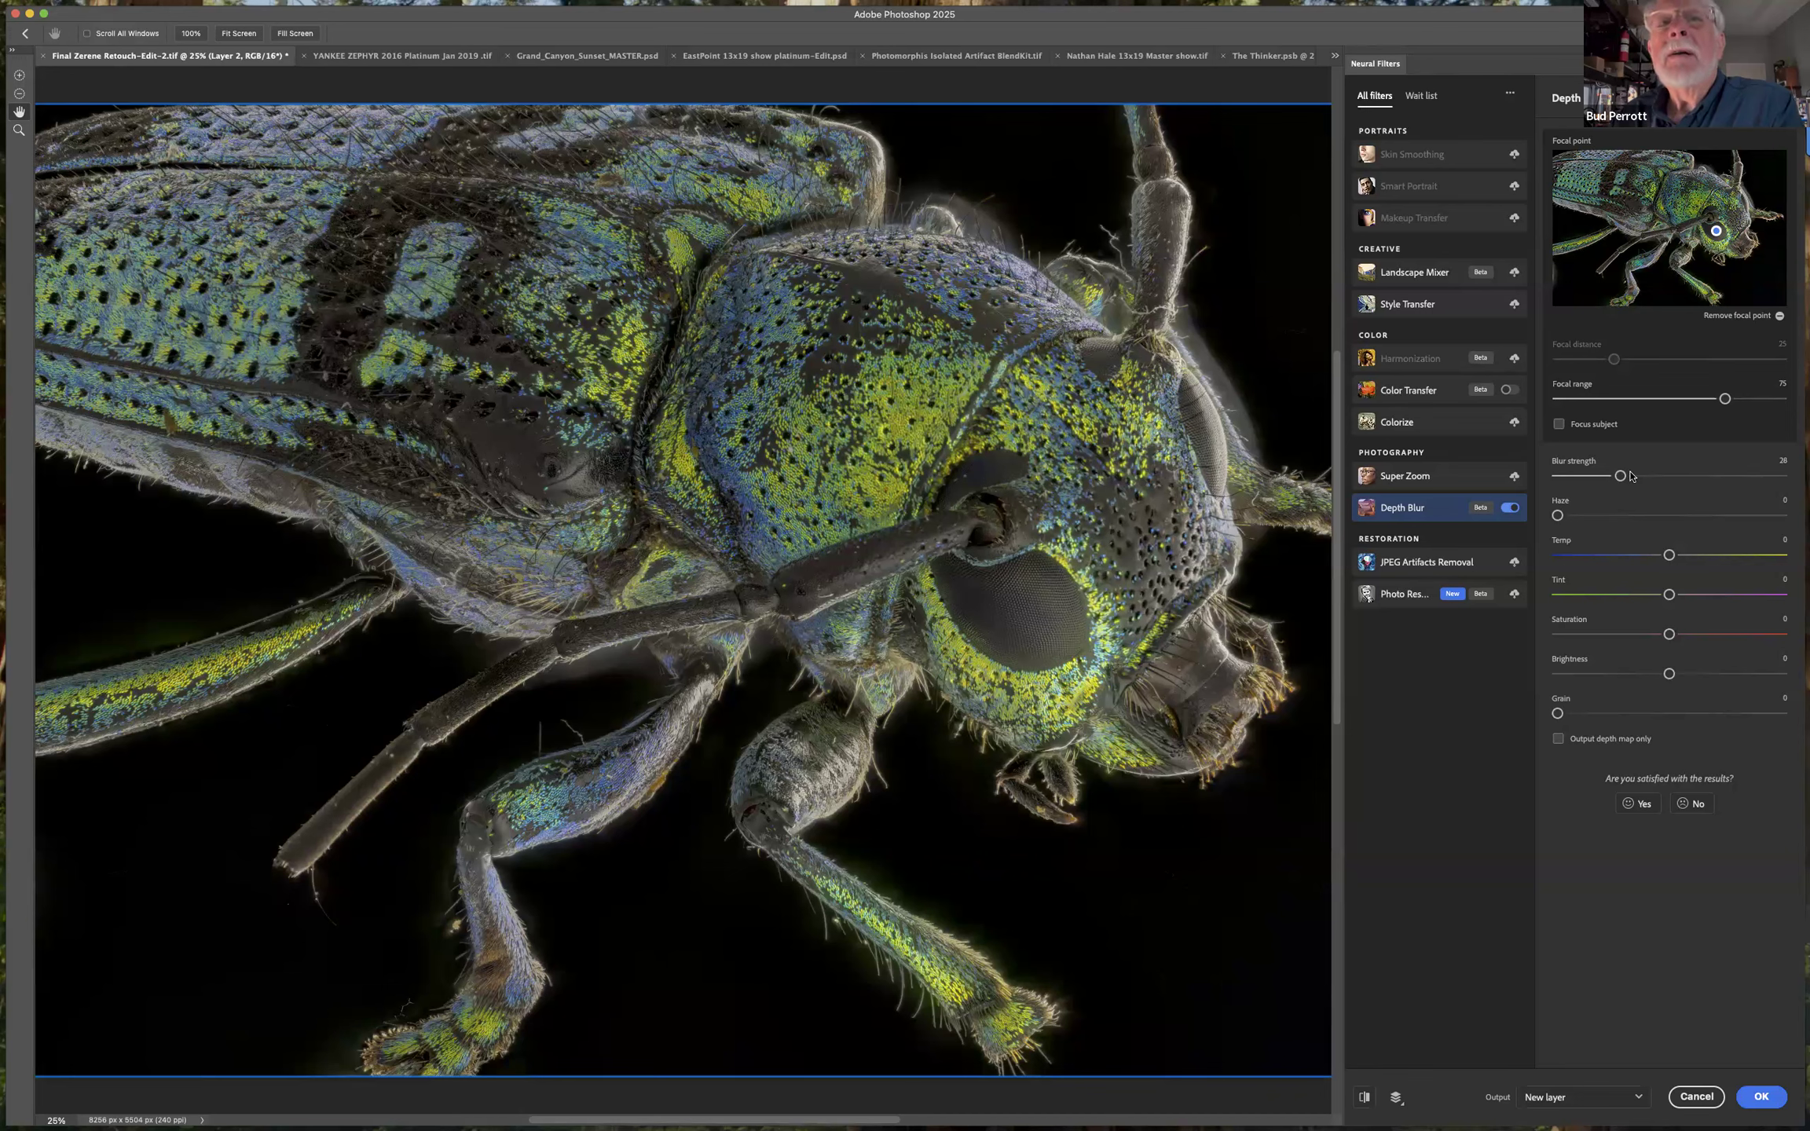
pyautogui.moveTo(1591, 480); pyautogui.dragTo(1595, 477)
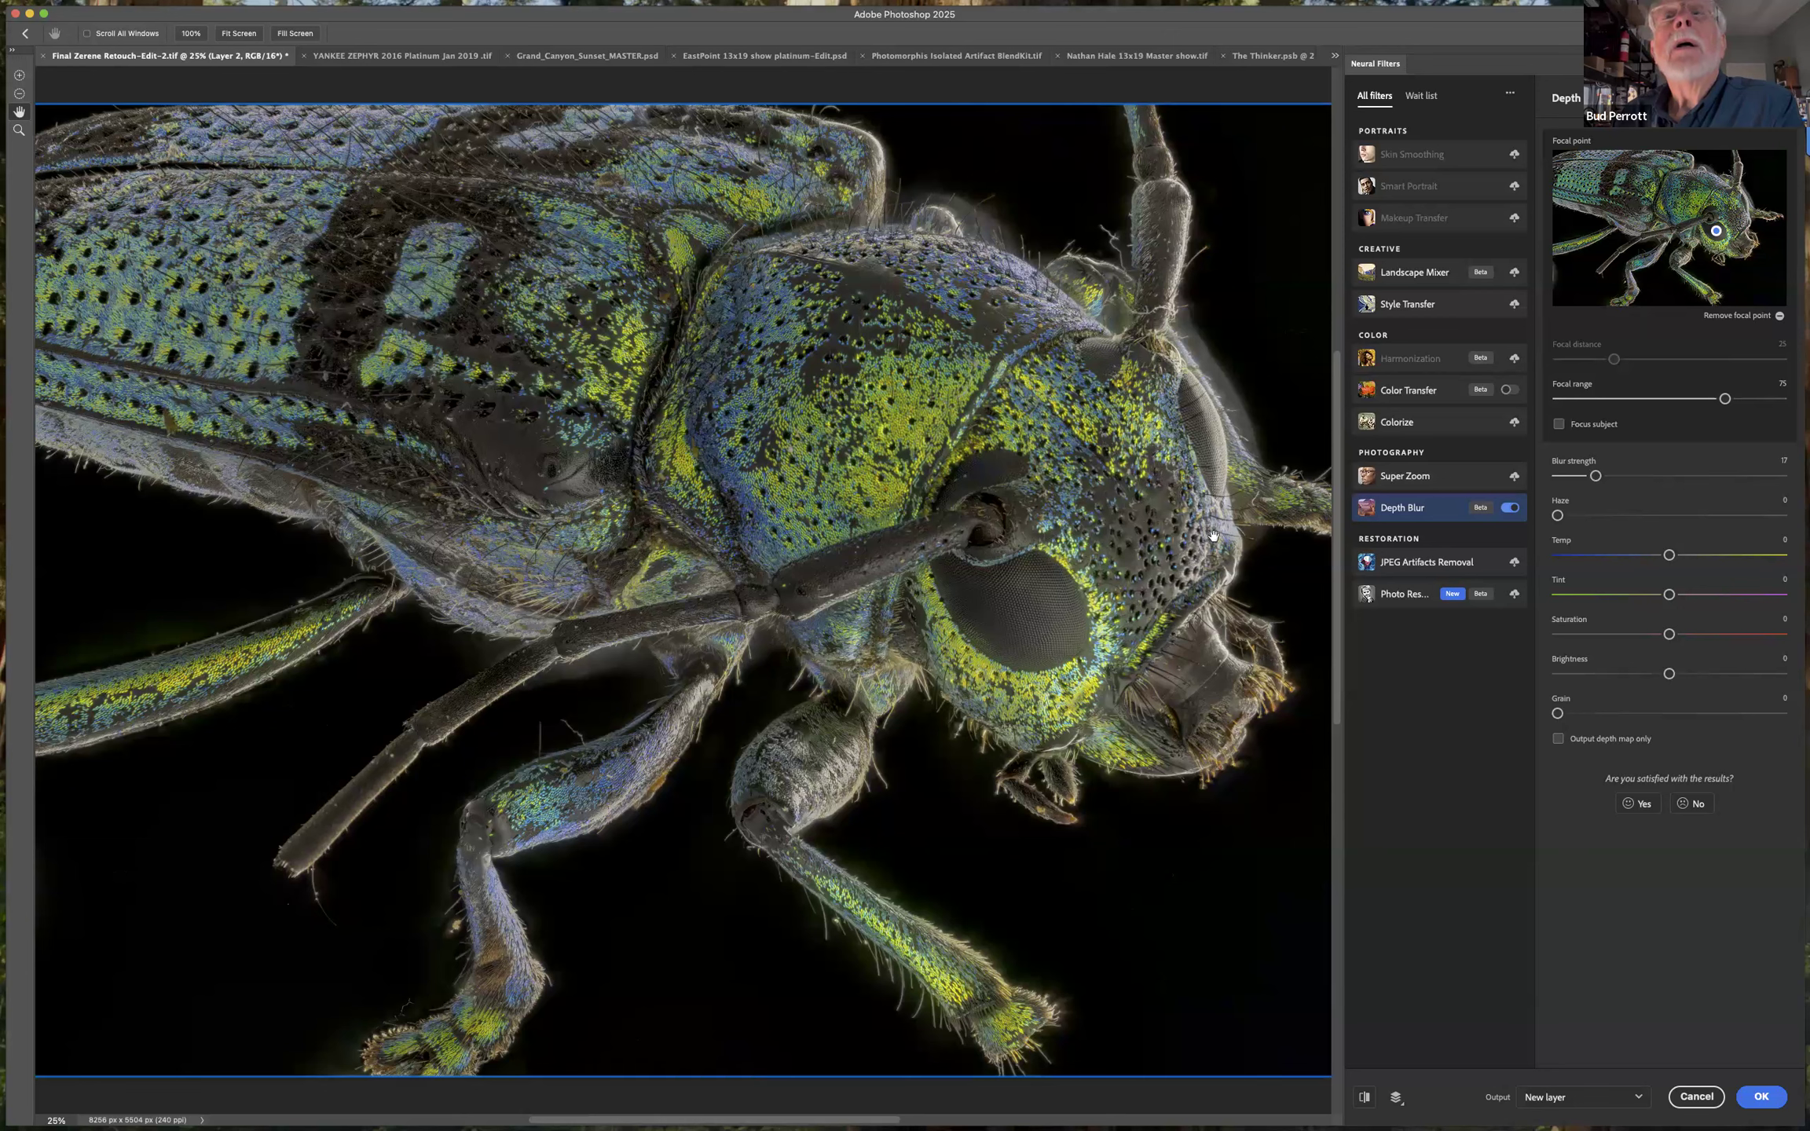
pyautogui.moveTo(1585, 478); pyautogui.dragTo(1619, 477)
pyautogui.click(1686, 476)
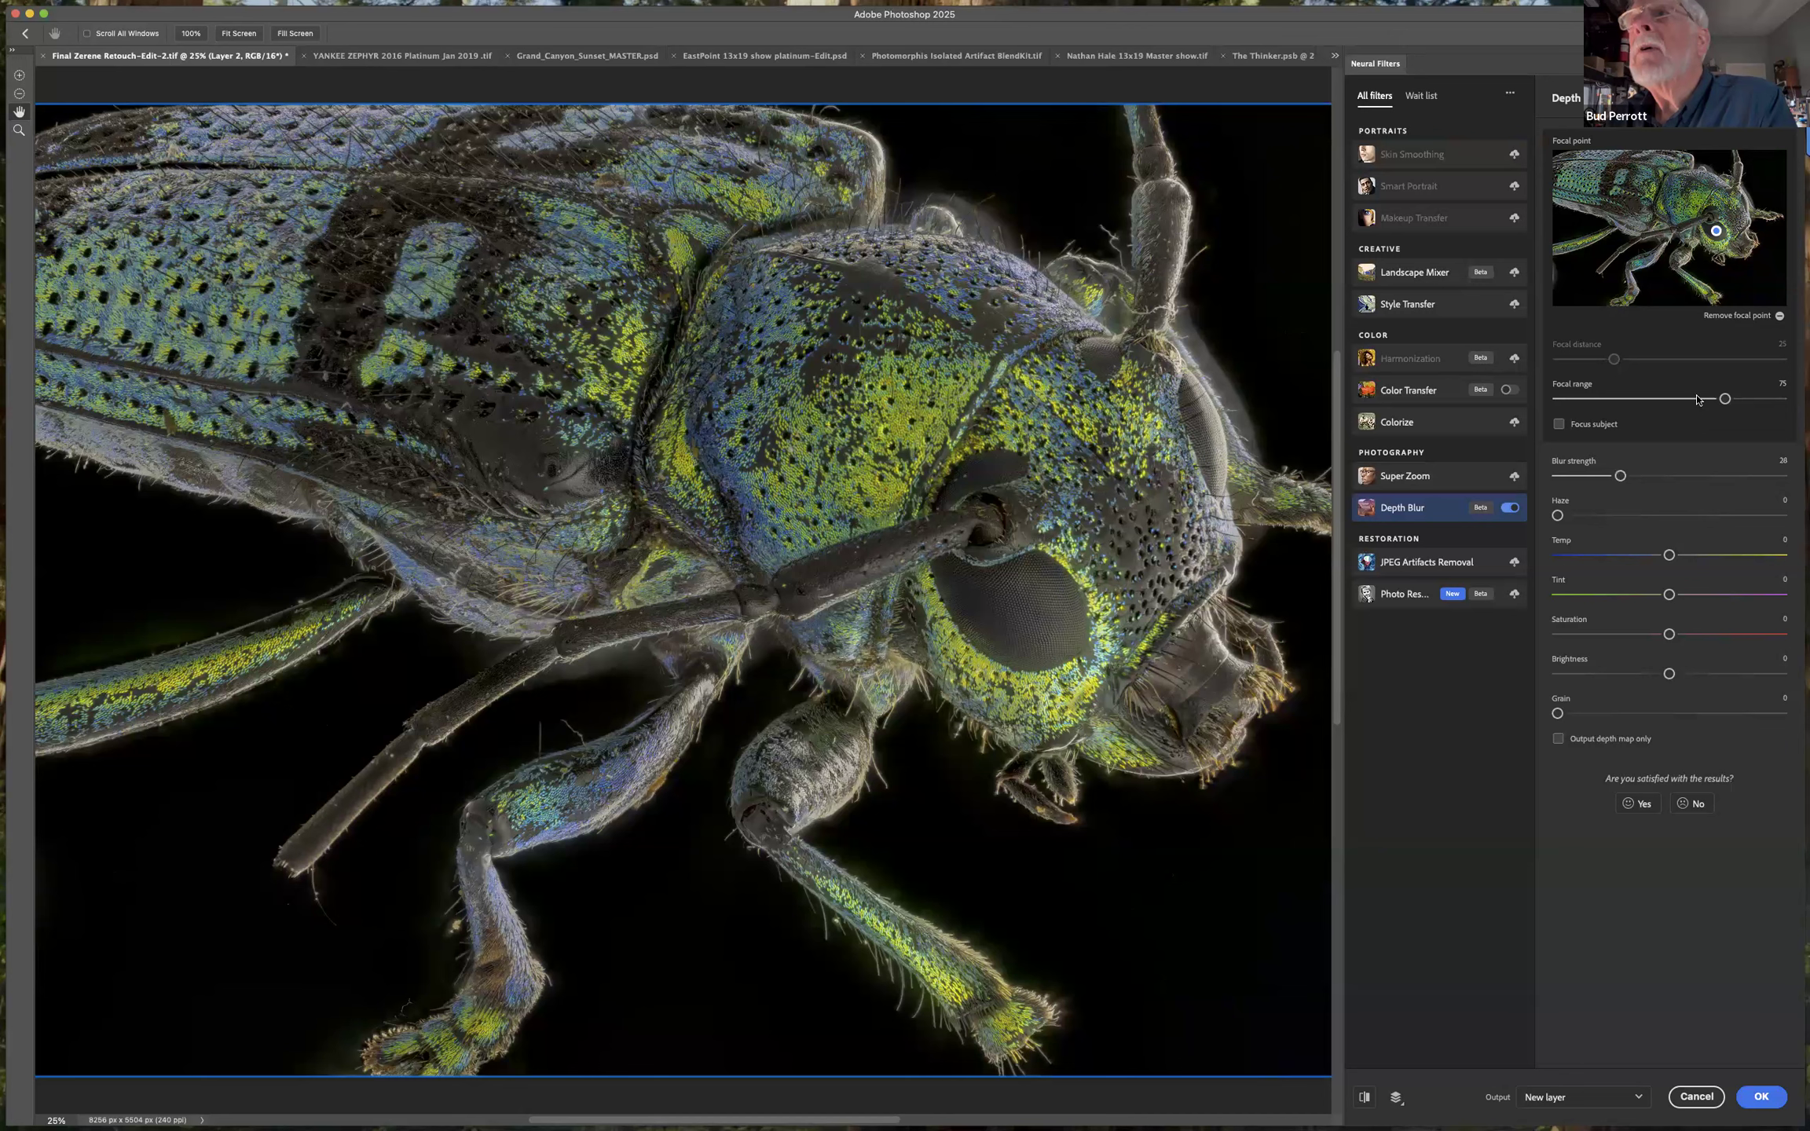
pyautogui.click(1631, 399)
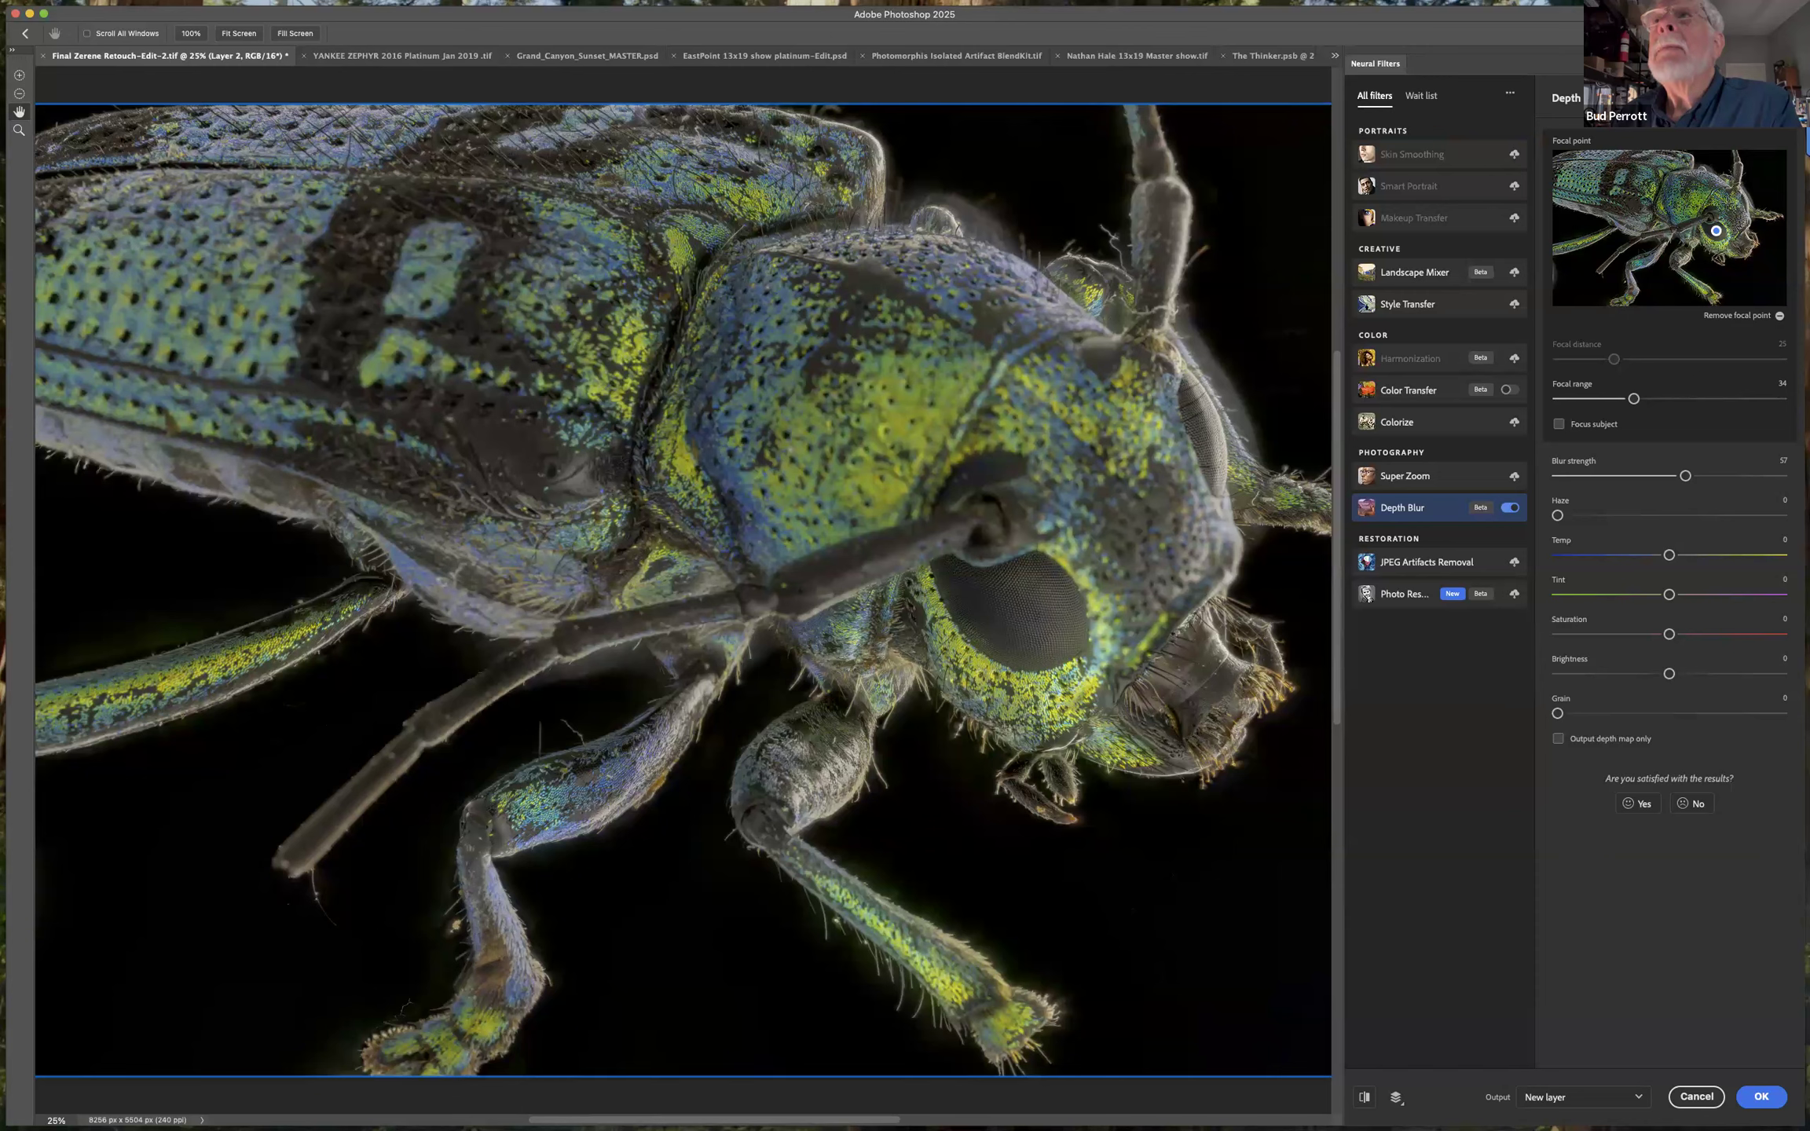
# Move the focal point to the head above the beetle's eye with a focal range of 73 and preview its depth map.
pyautogui.click(1729, 204)
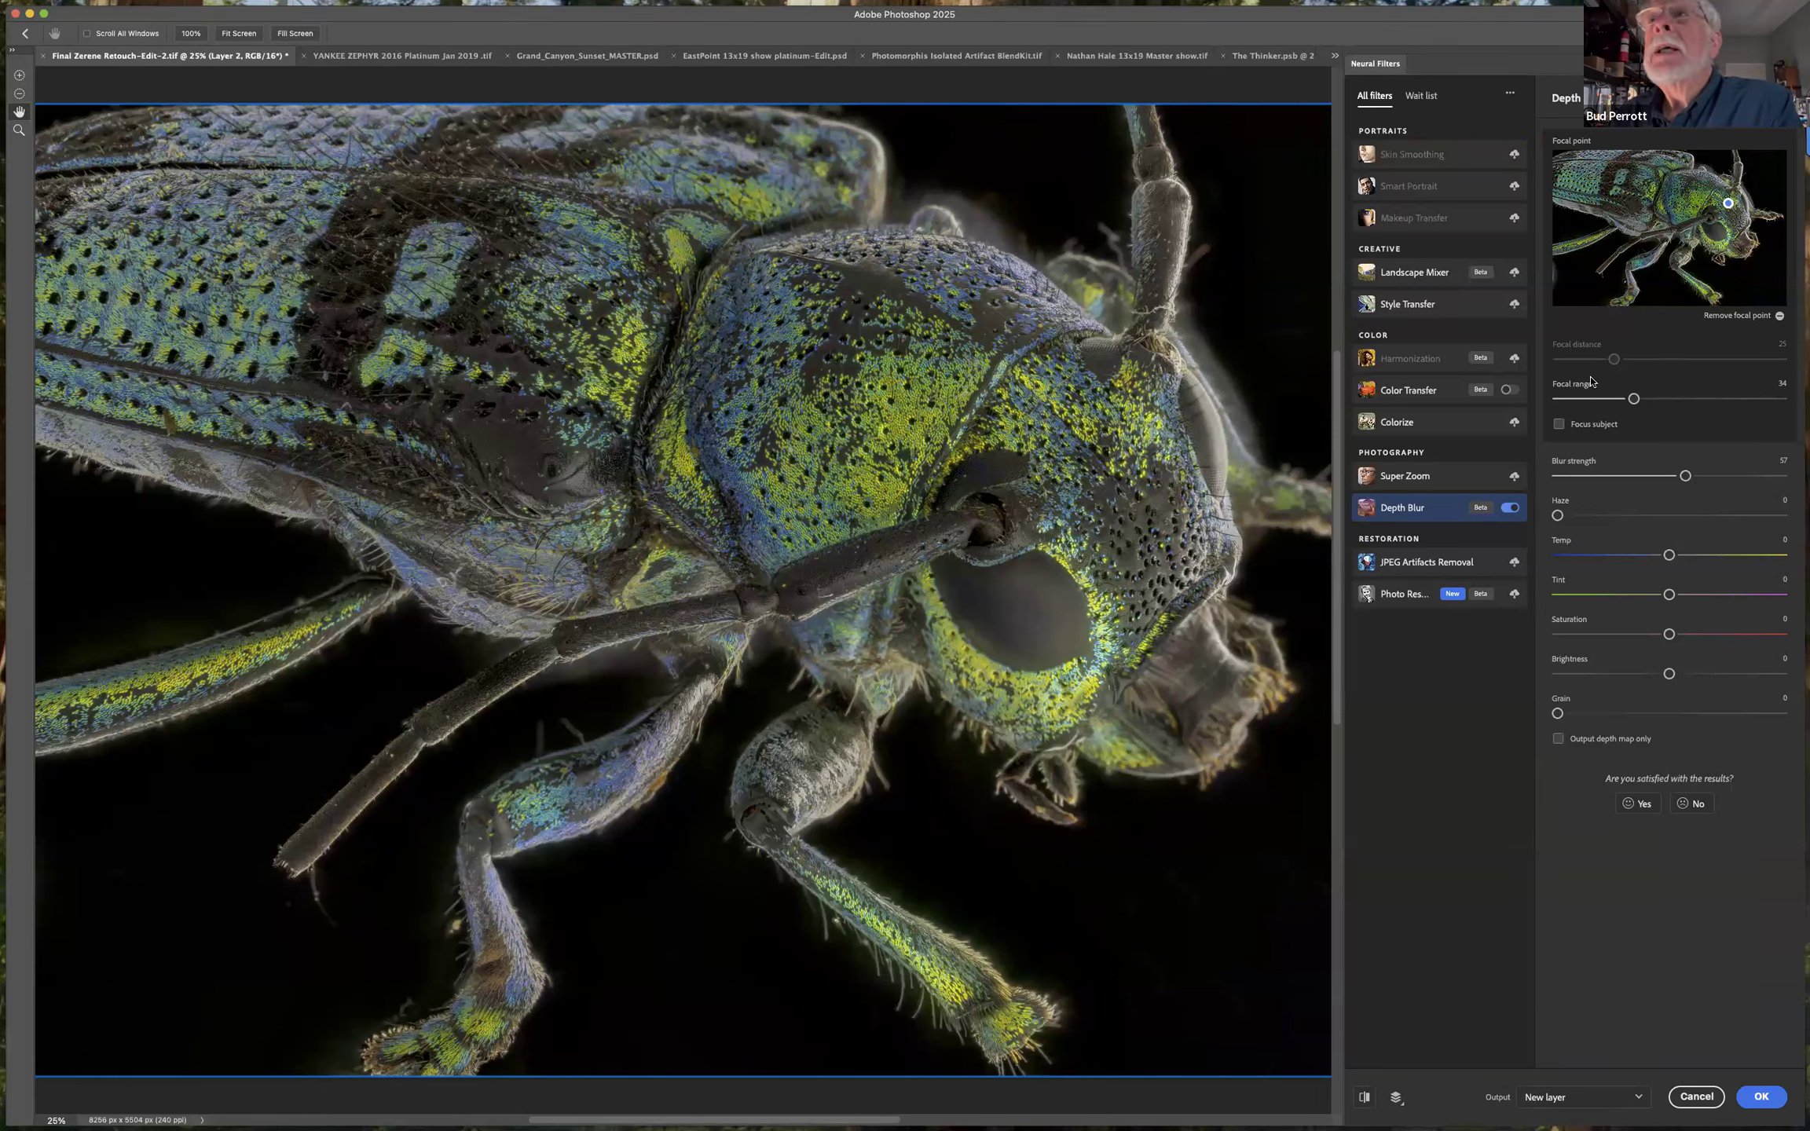
pyautogui.click(1678, 399)
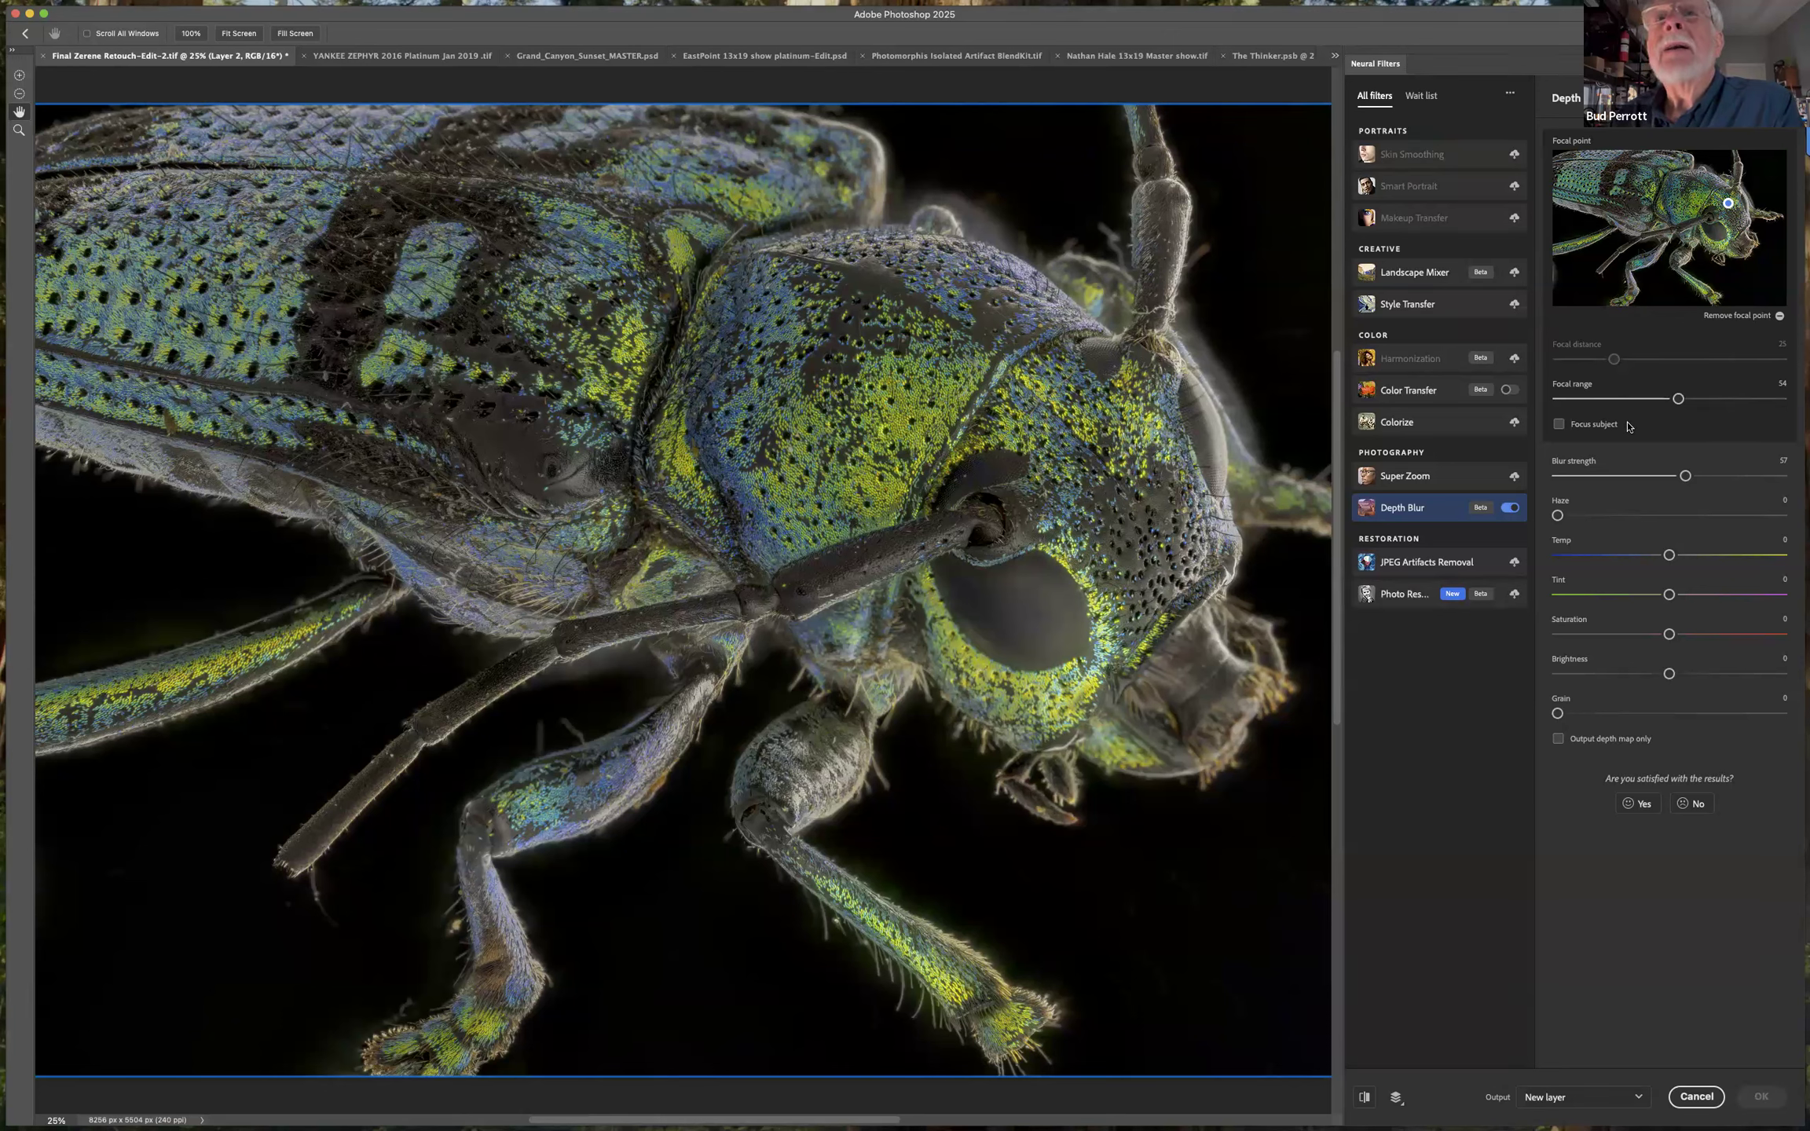
pyautogui.click(1721, 400)
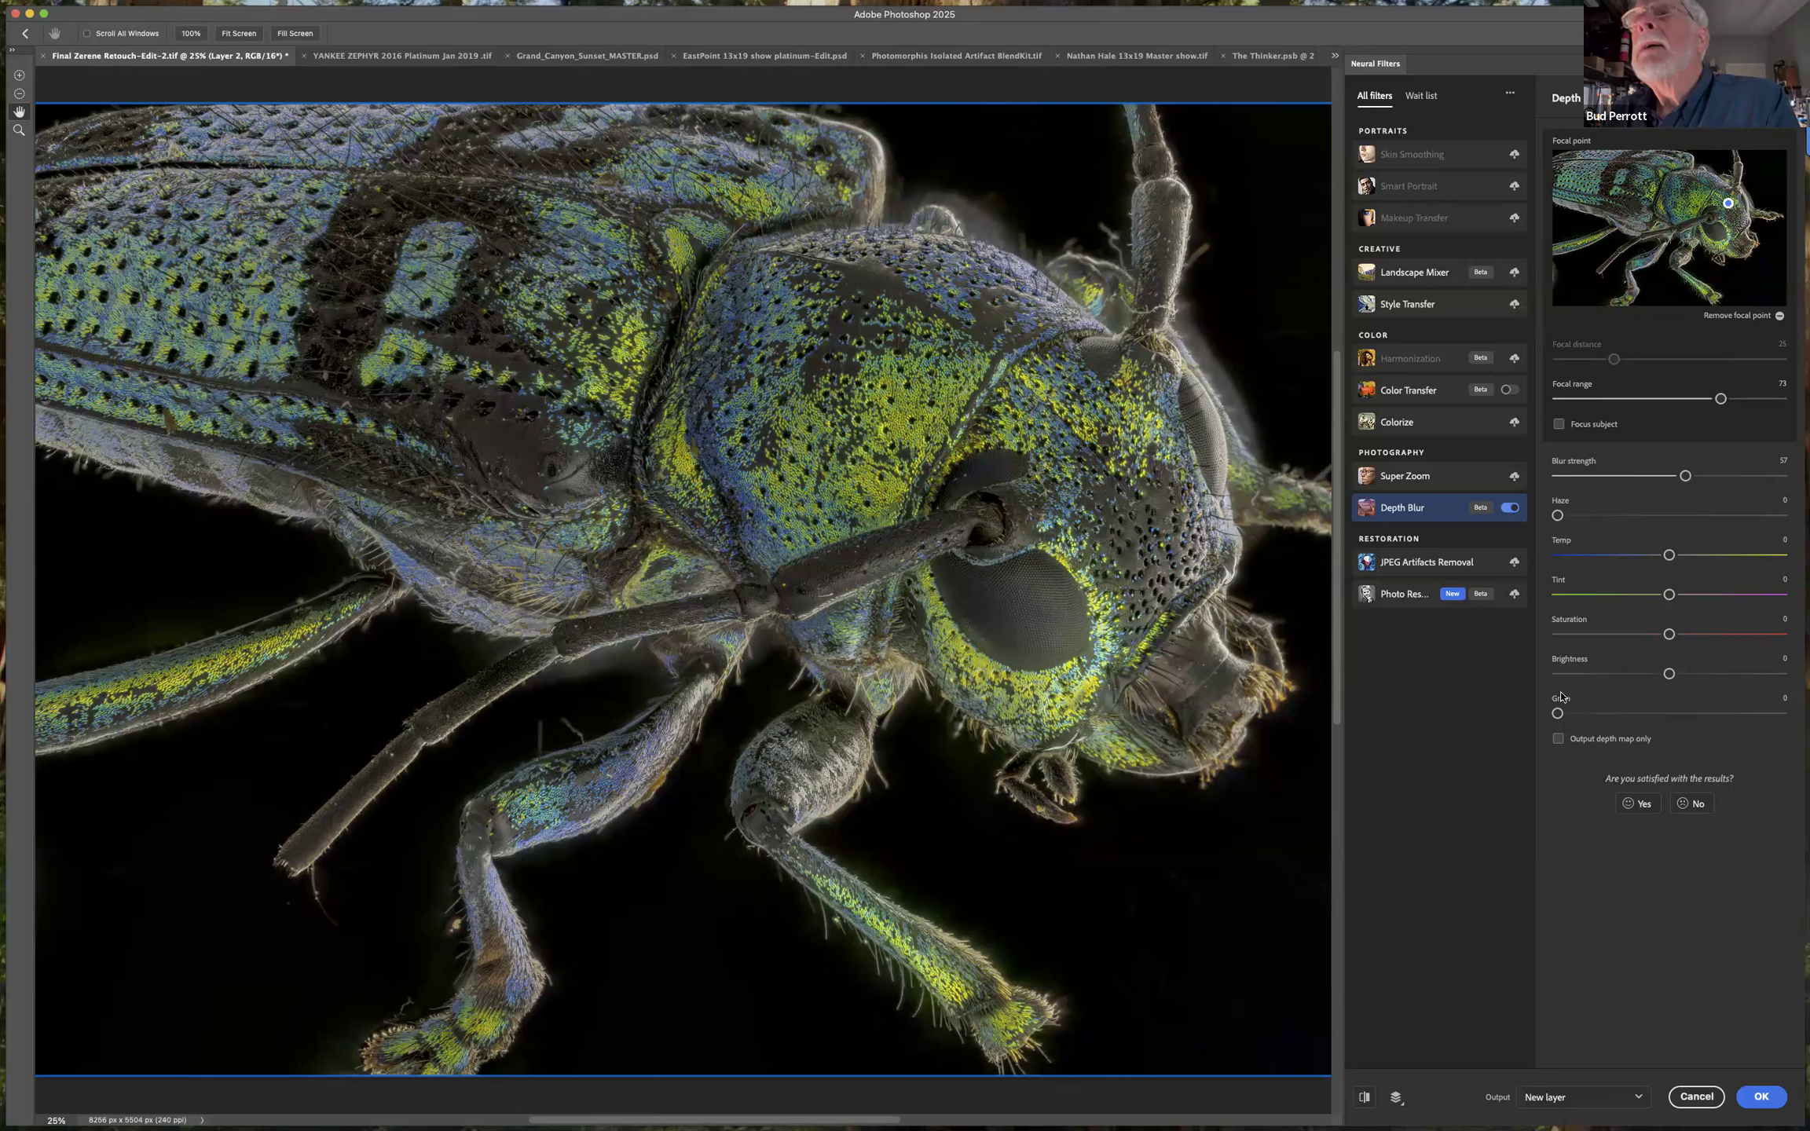
pyautogui.click(1558, 740)
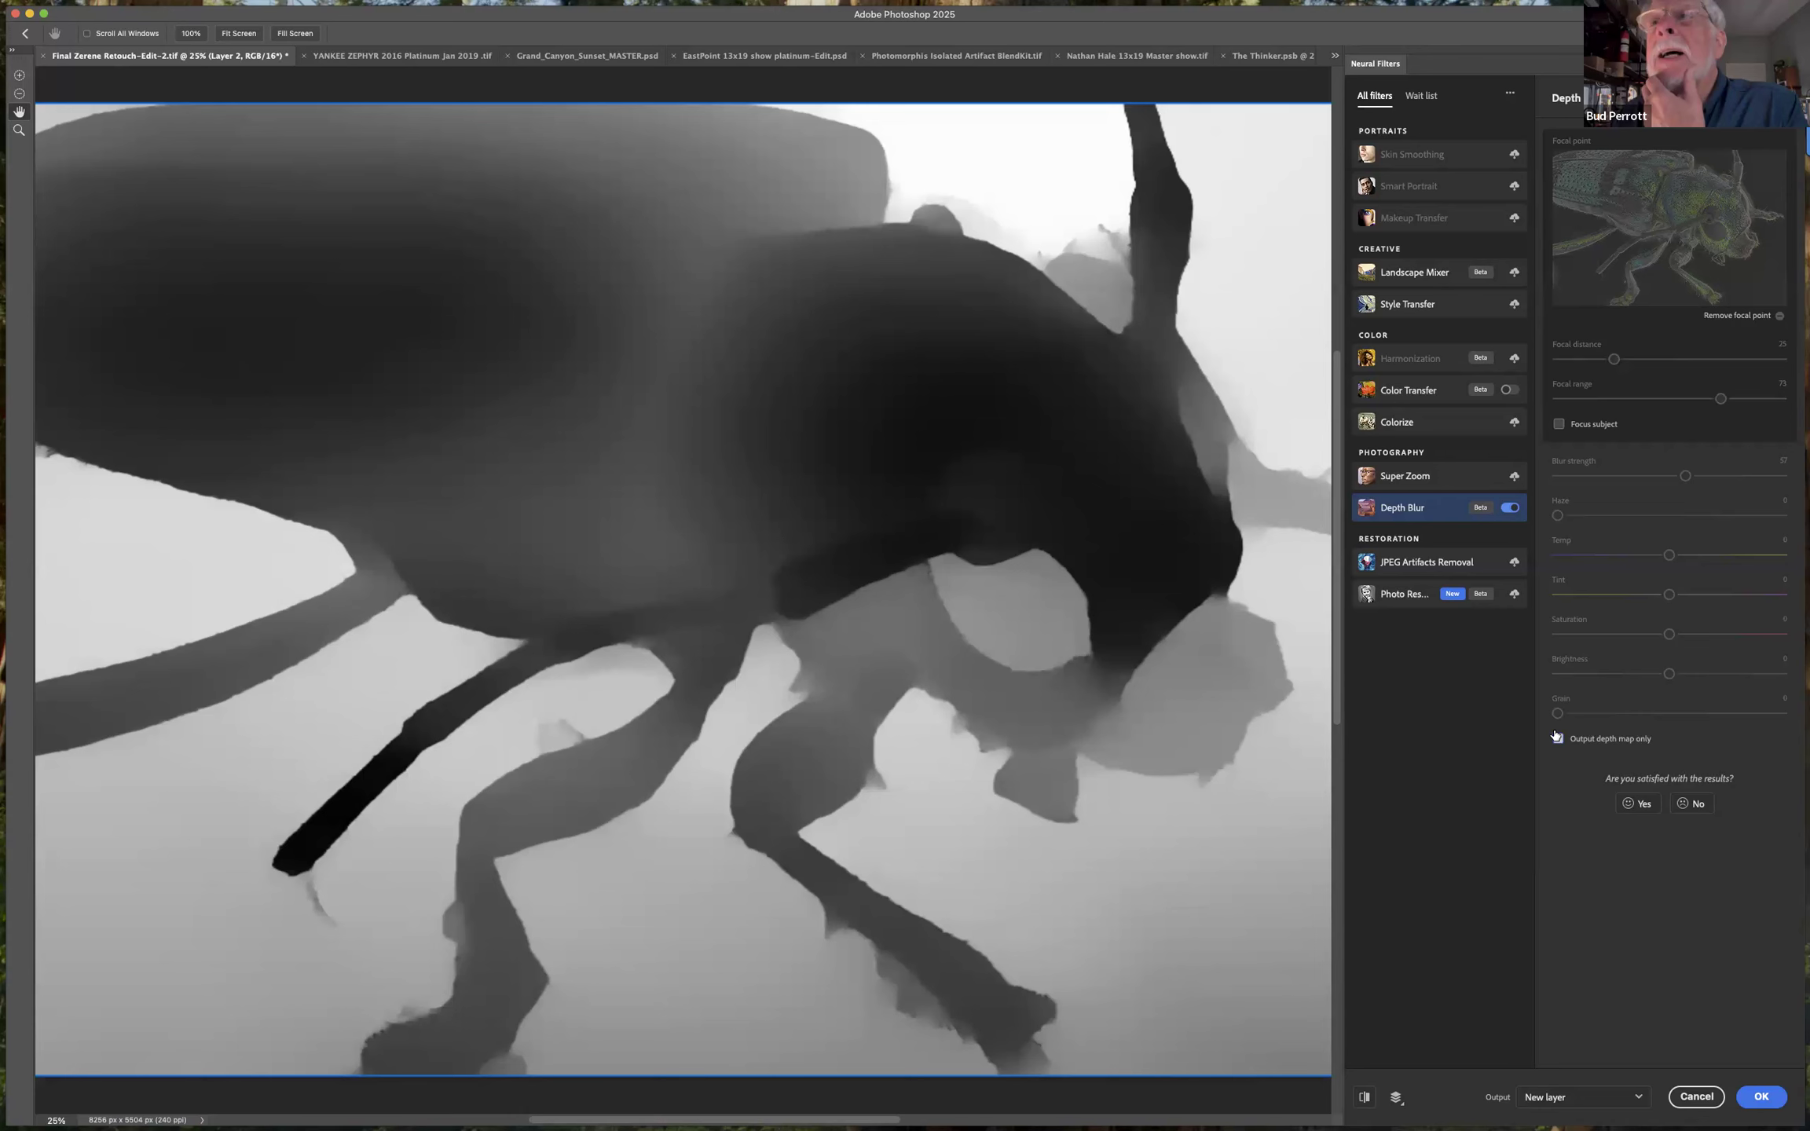
pyautogui.click(1557, 739)
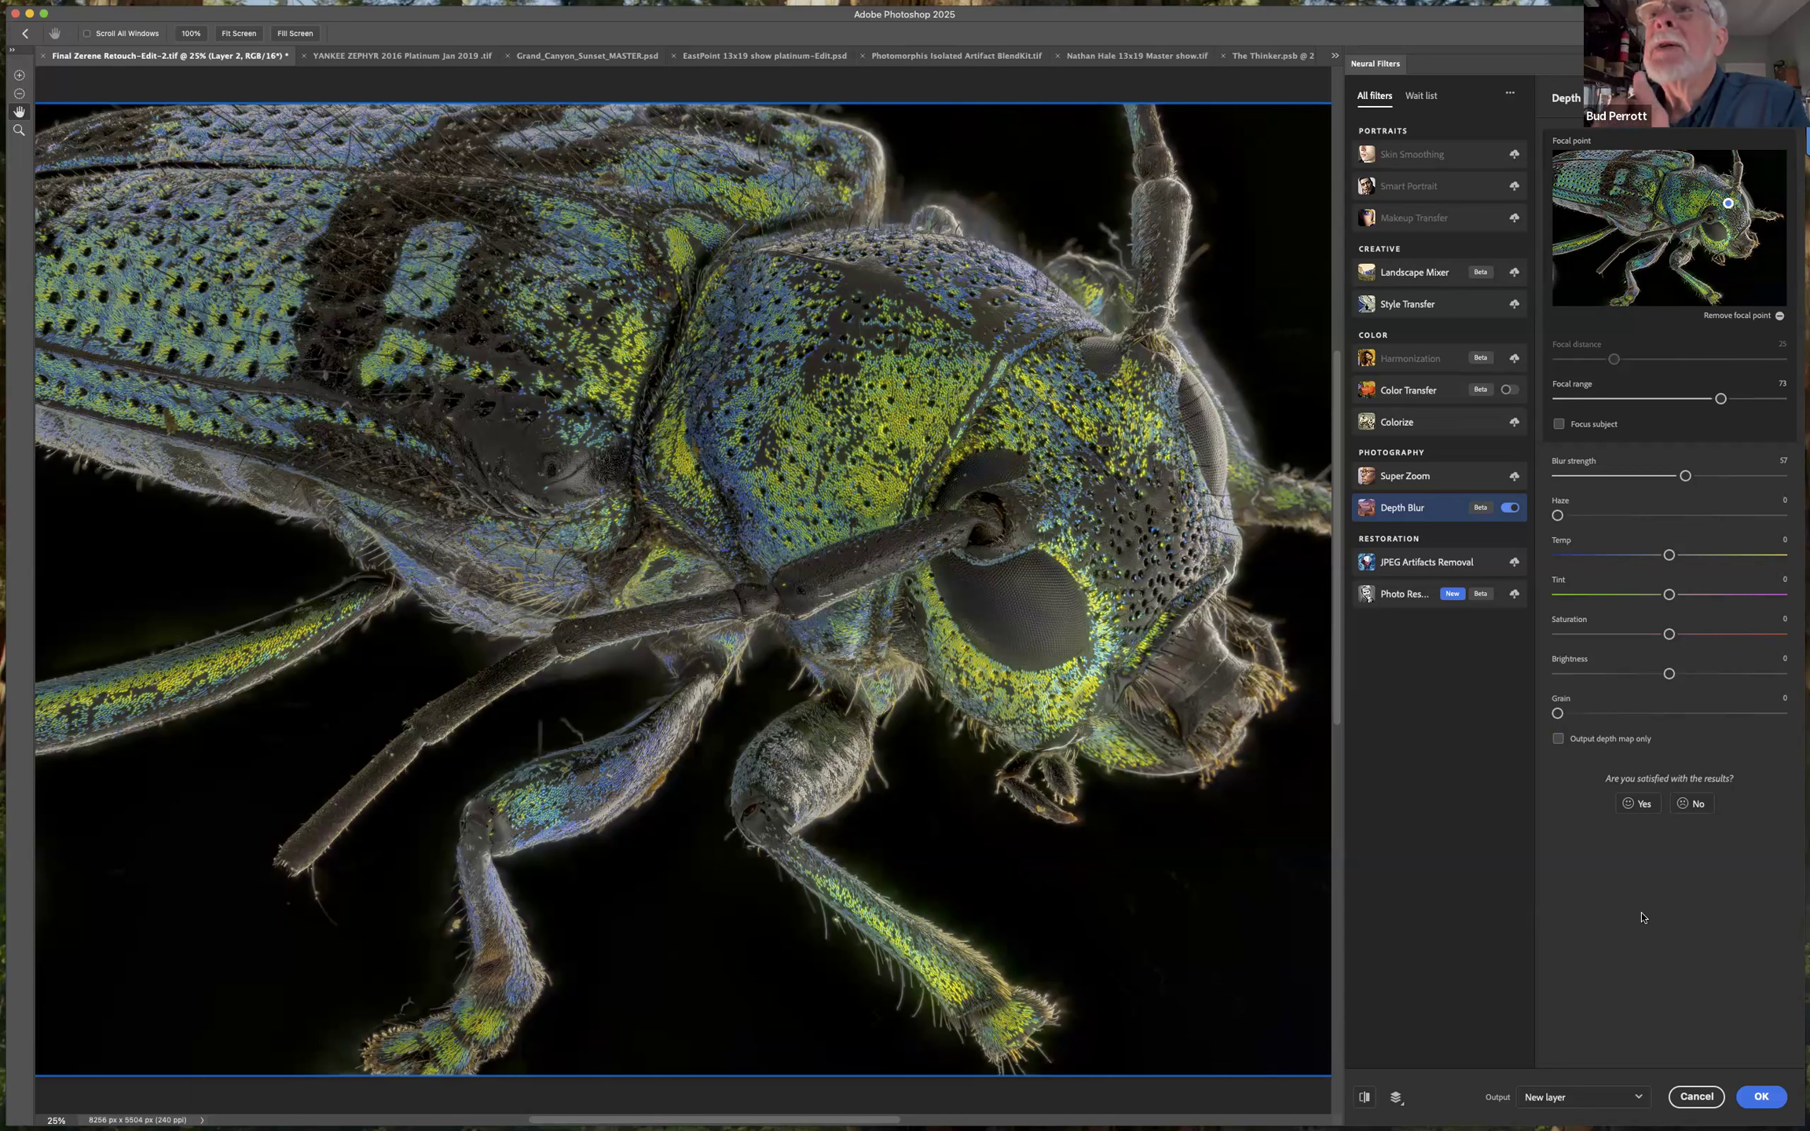
# Turn on Focus subject and output the depth blur to a new layer.
pyautogui.click(1559, 425)
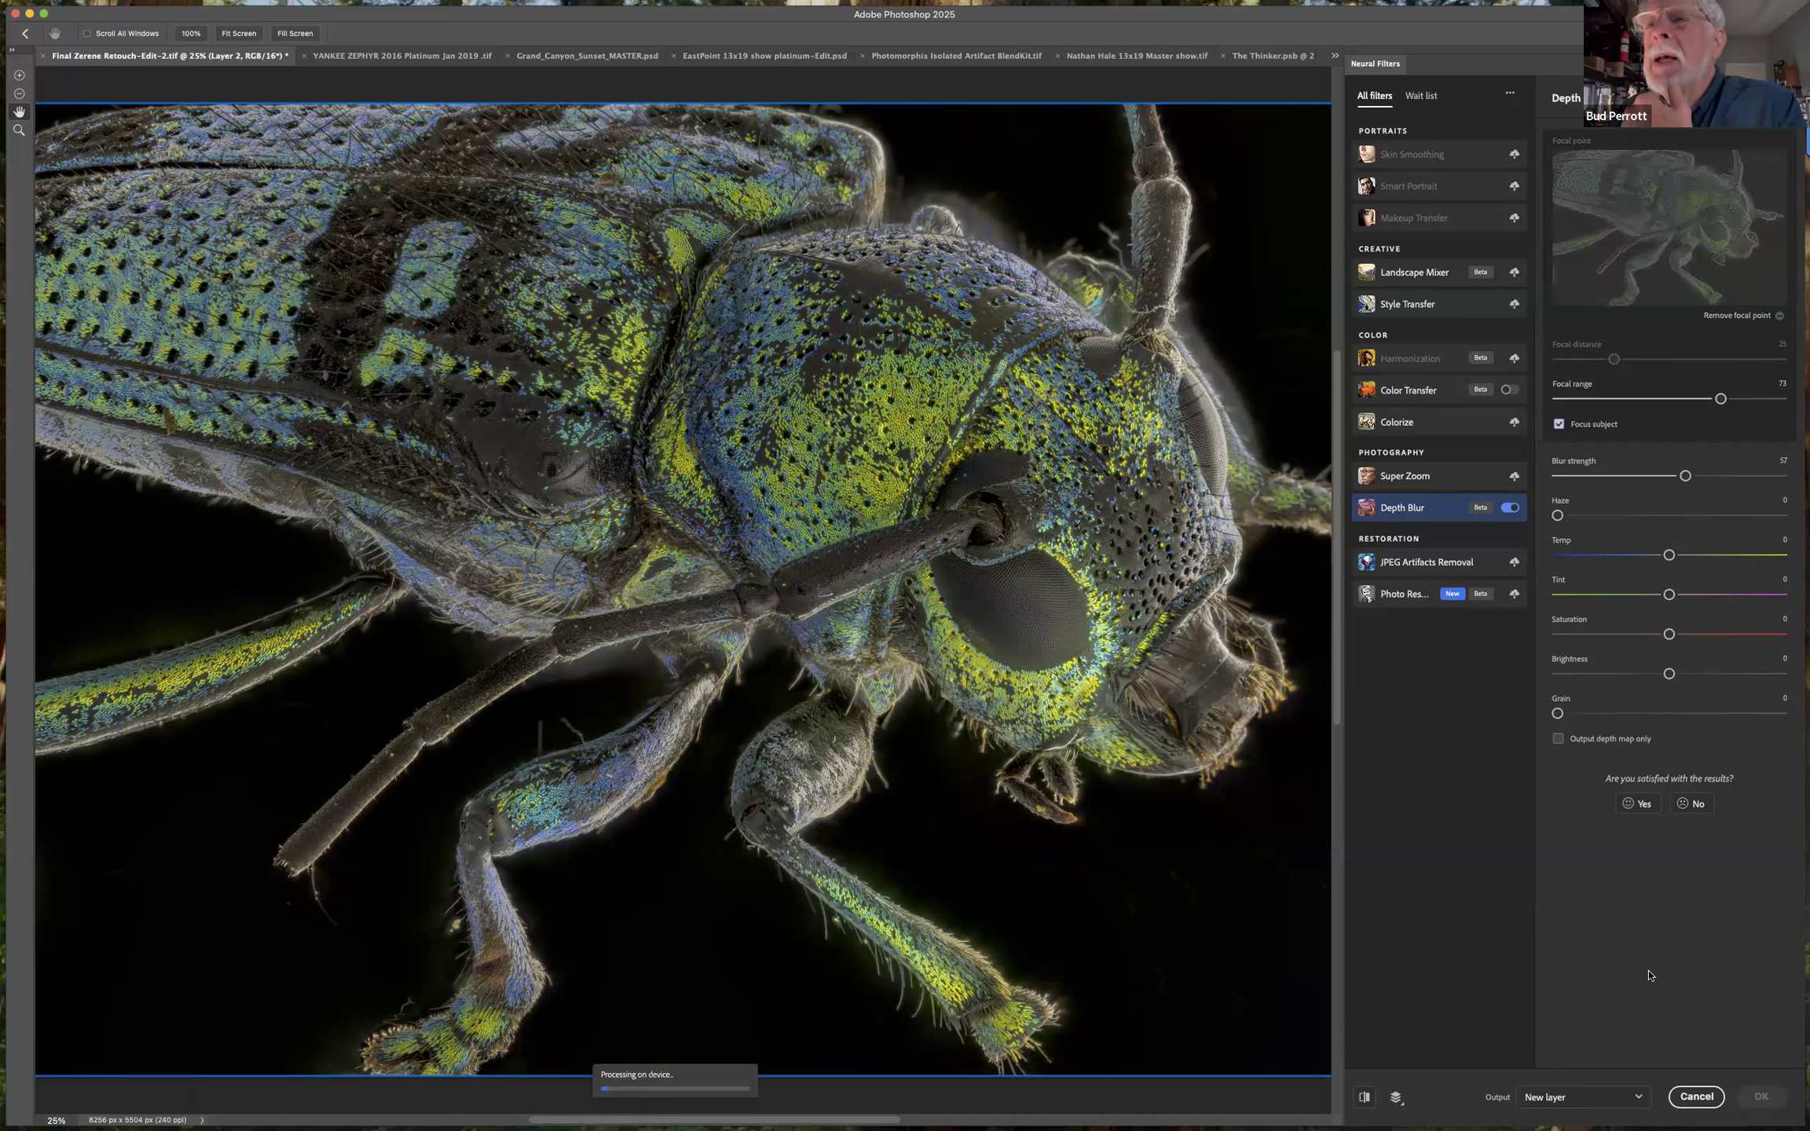
pyautogui.click(1637, 1099)
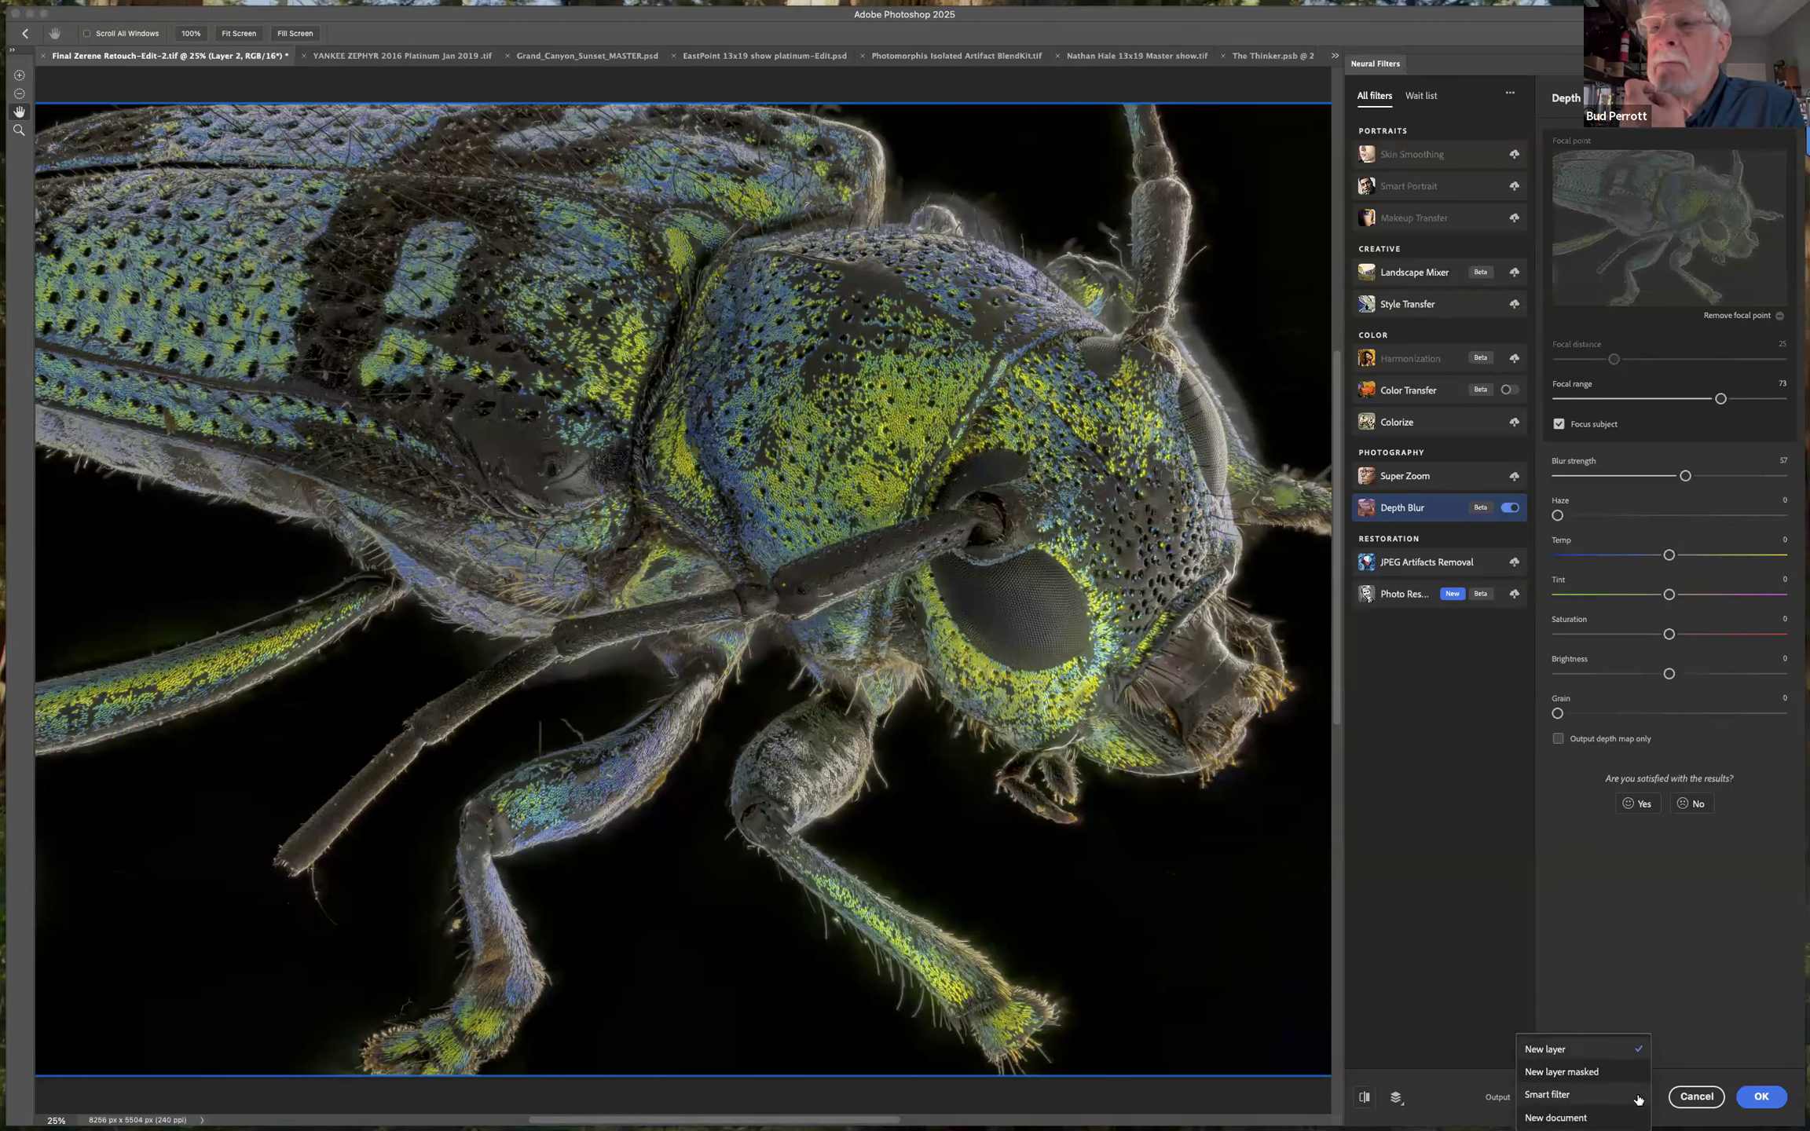
pyautogui.click(1620, 1051)
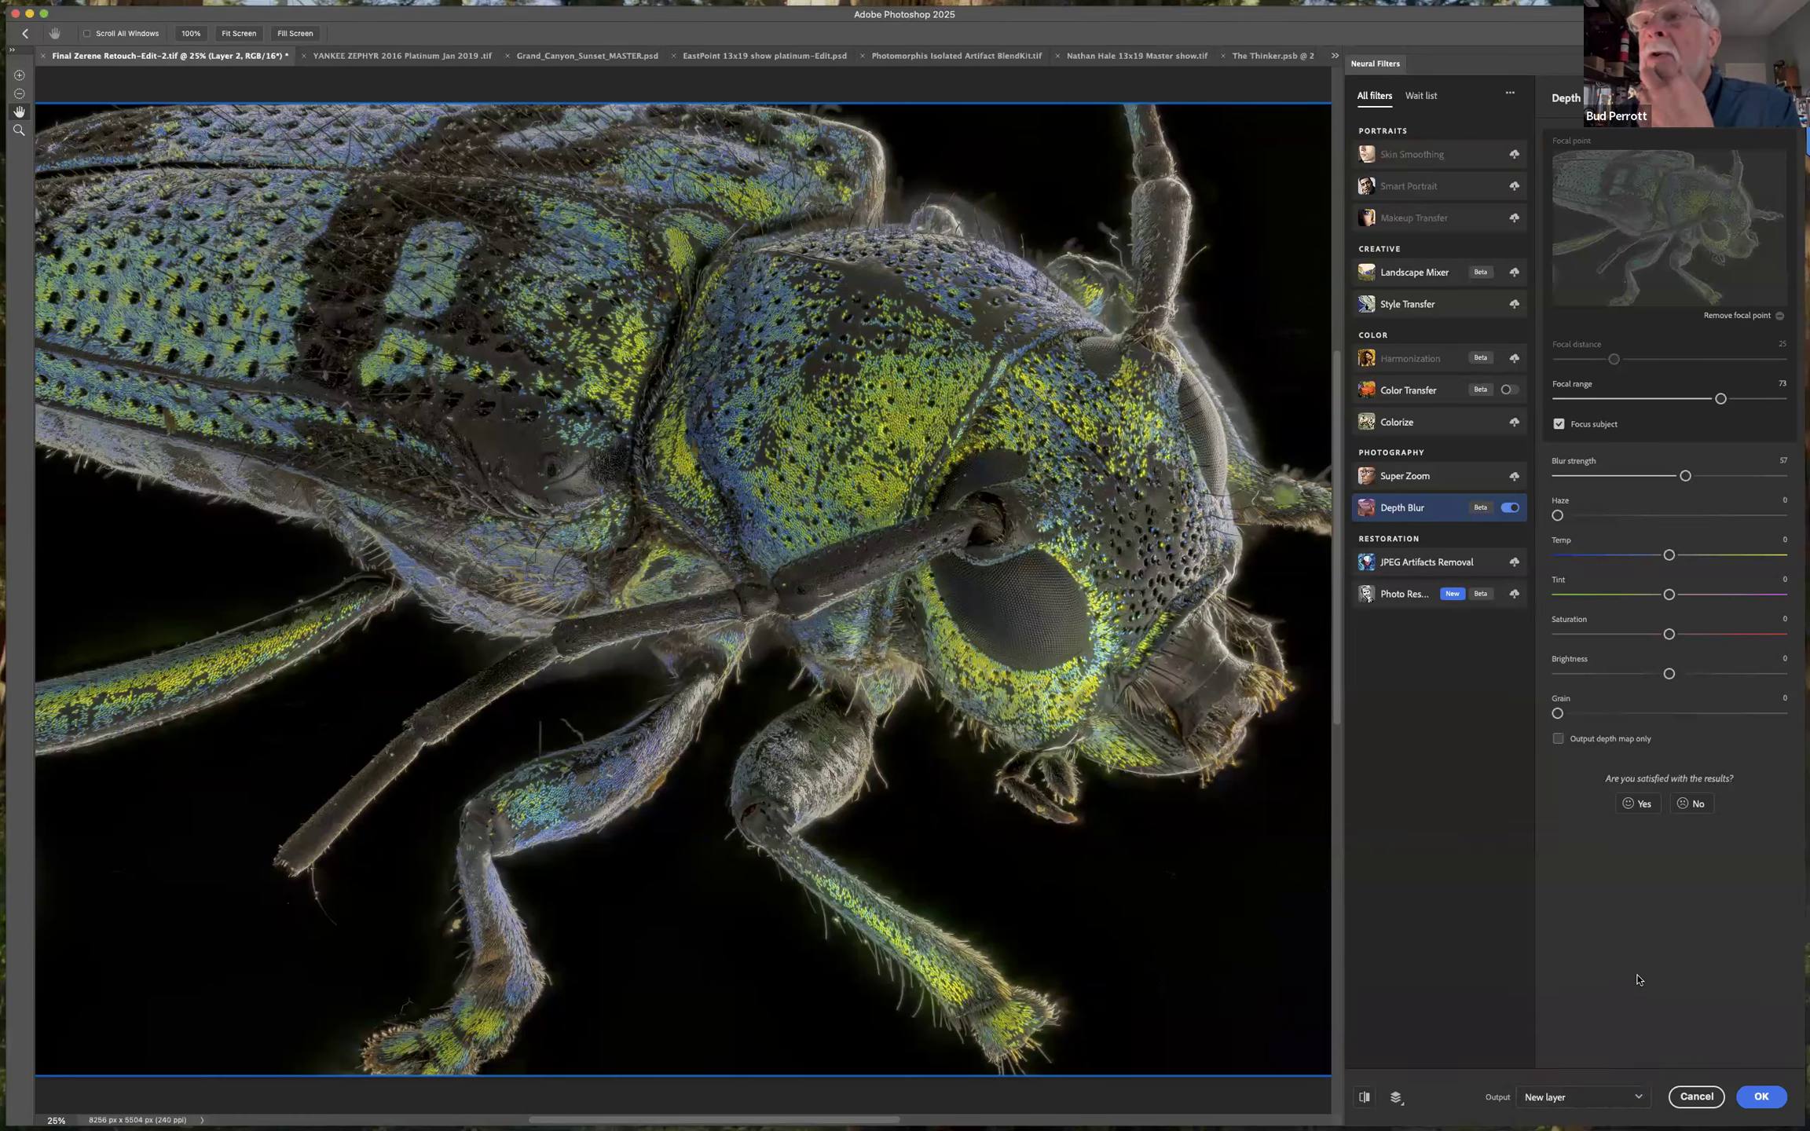
pyautogui.click(1761, 1099)
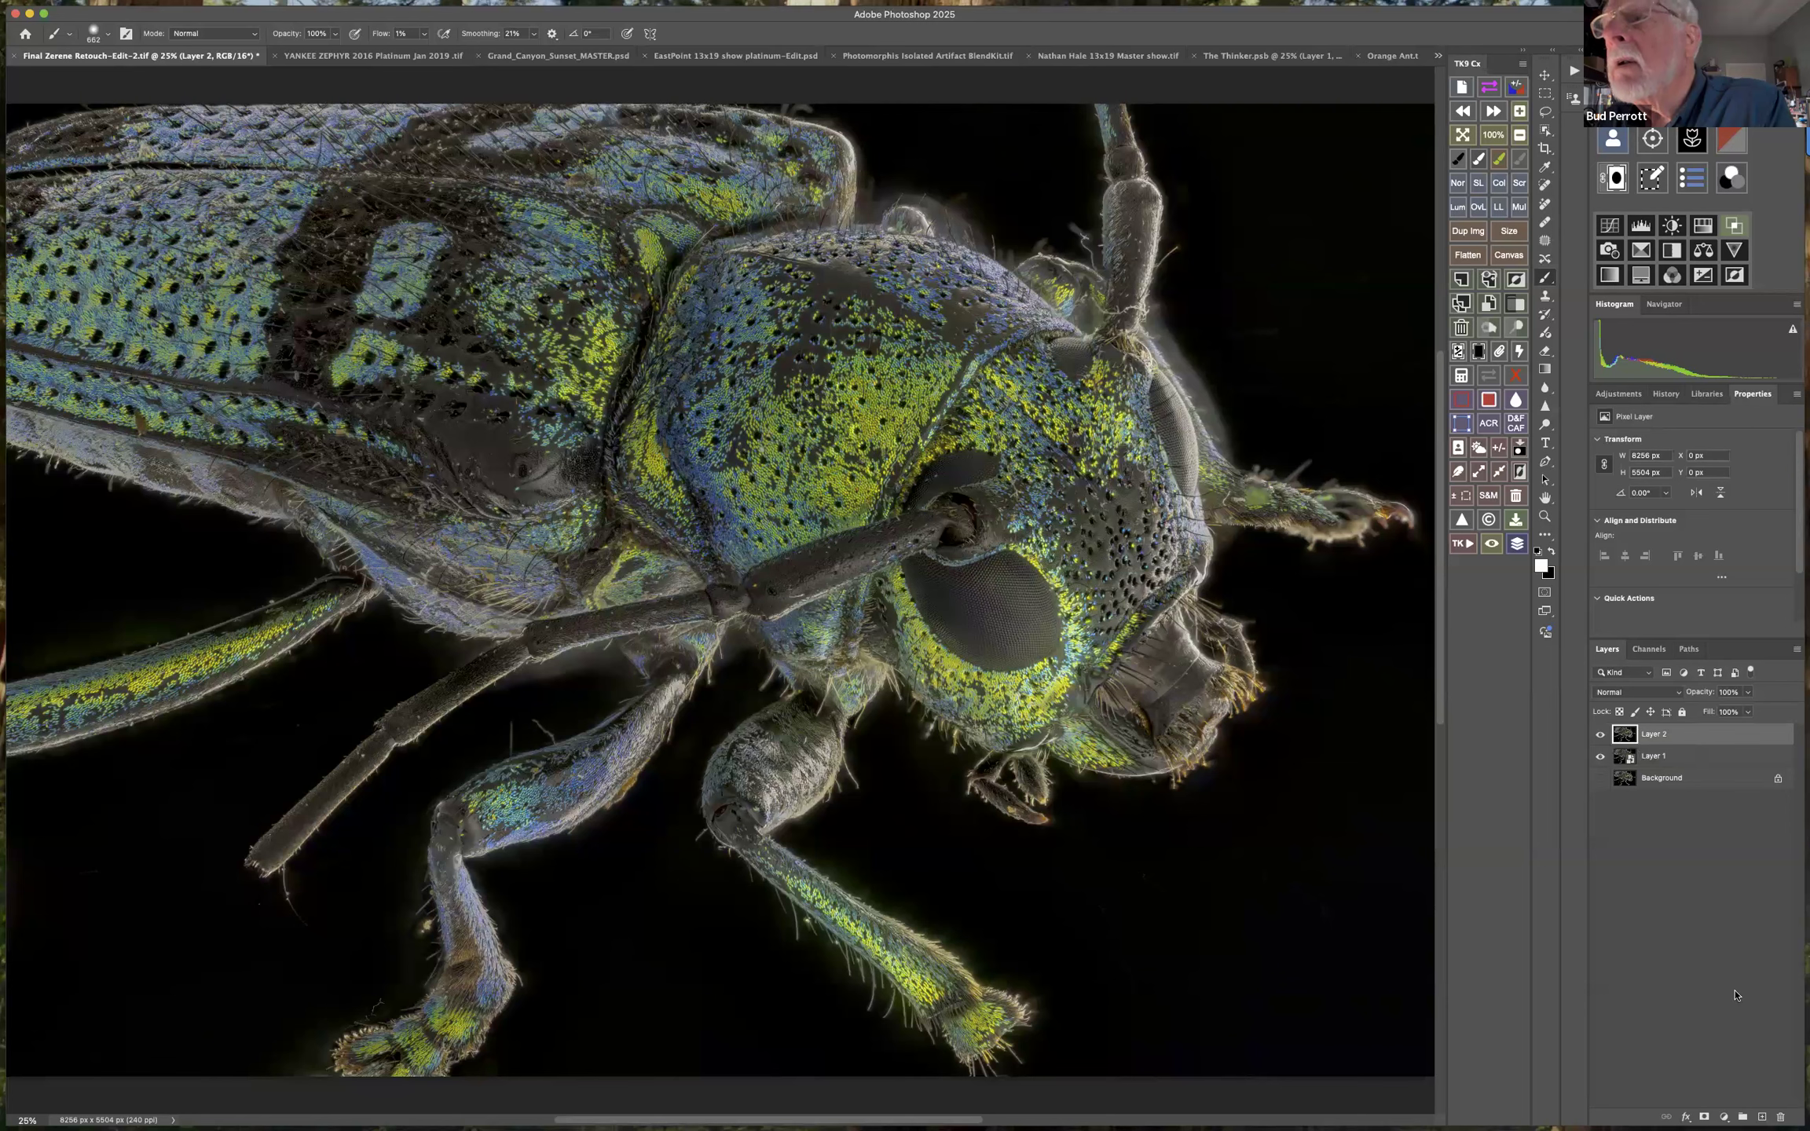
# Delete the depth-blurred layer and rerun Depth Blur on Layer 1 with Focus subject on, output to a new layer.
pyautogui.click(1782, 1115)
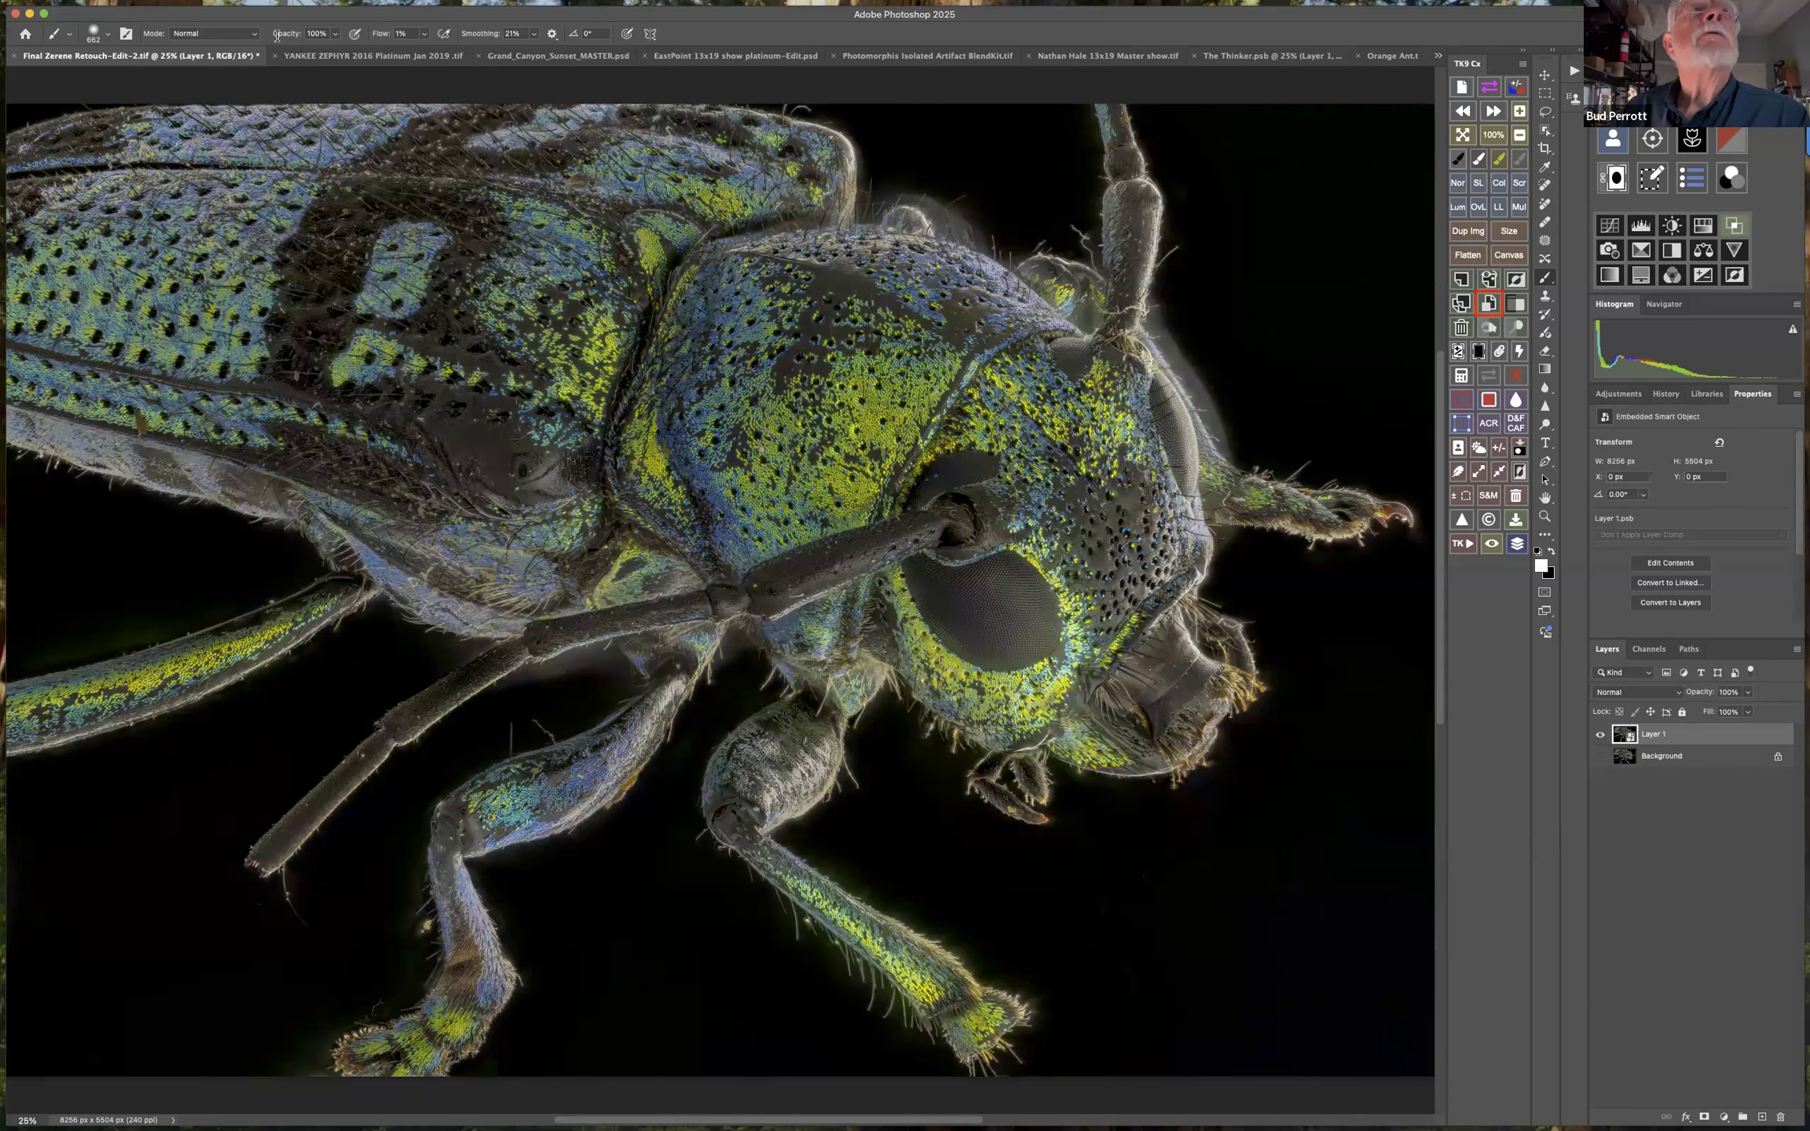
pyautogui.moveTo(387, 7)
pyautogui.click(355, 8)
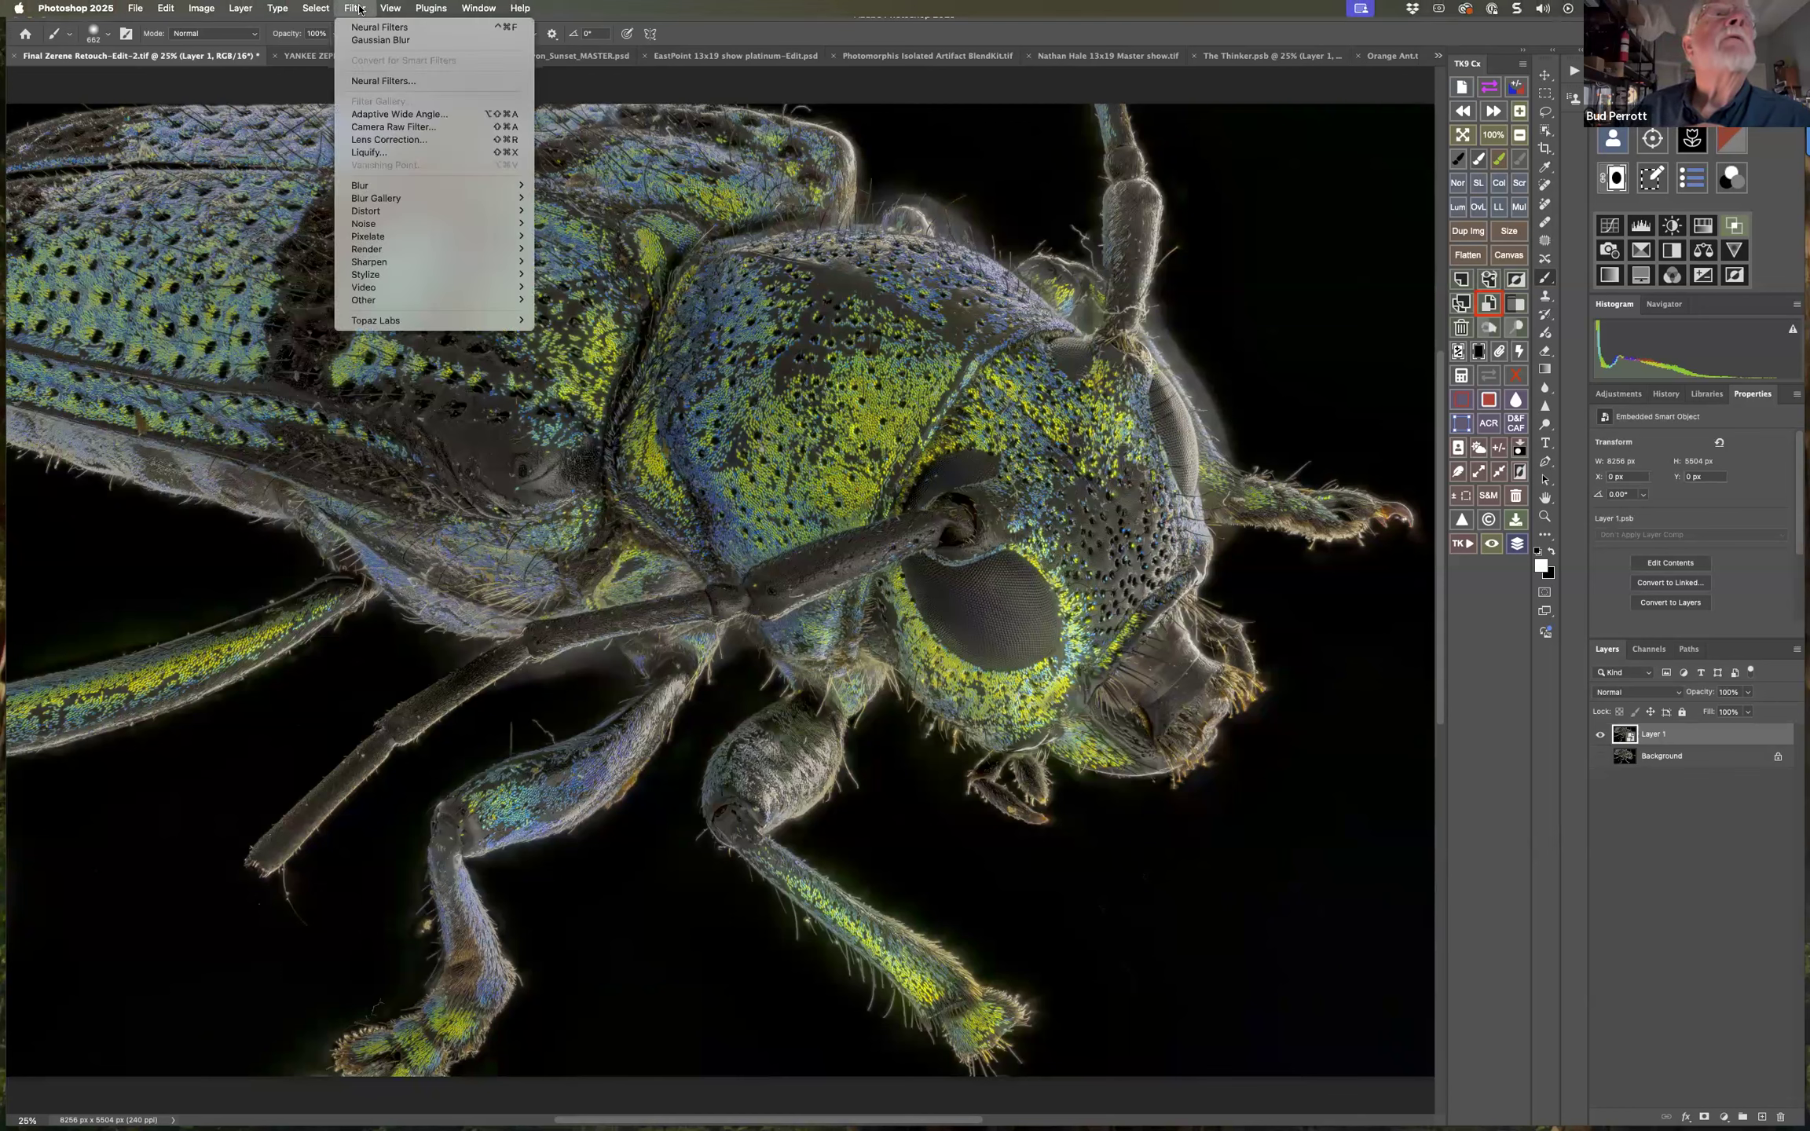
pyautogui.click(382, 81)
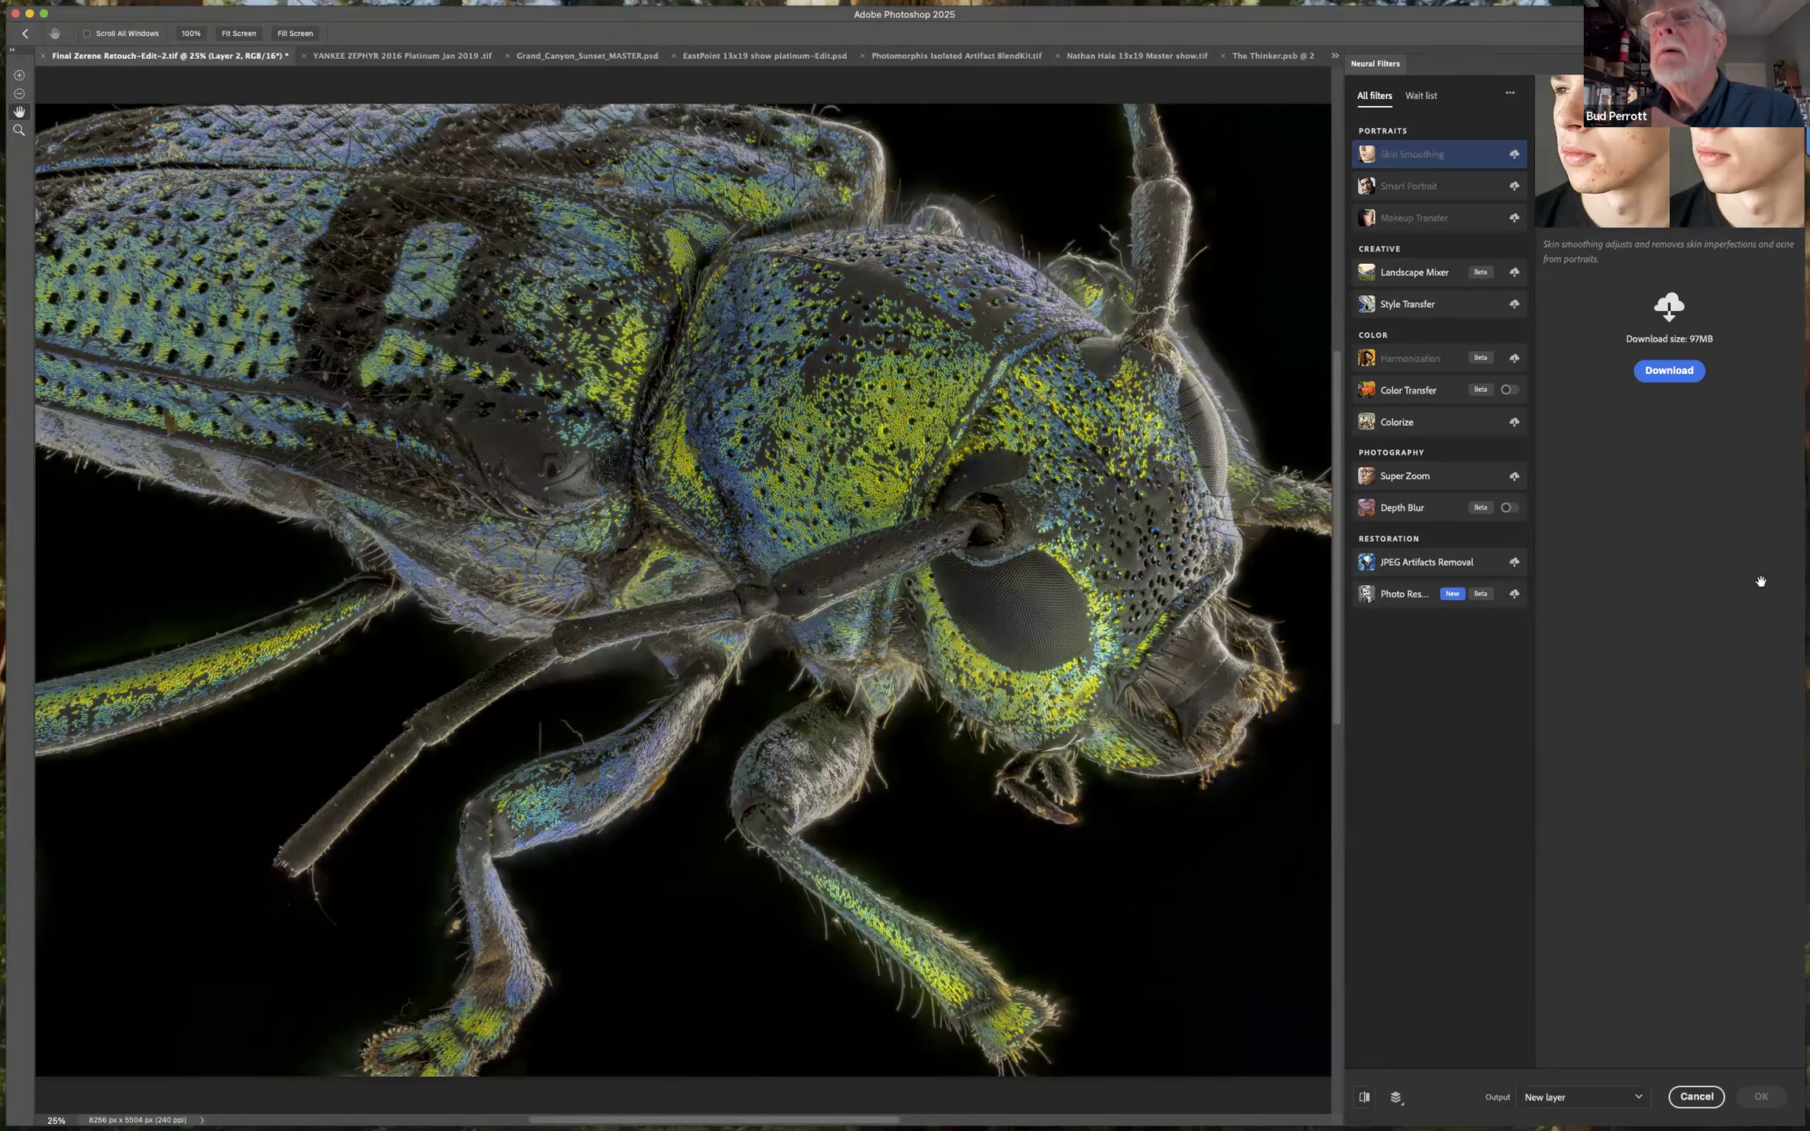
pyautogui.click(1510, 508)
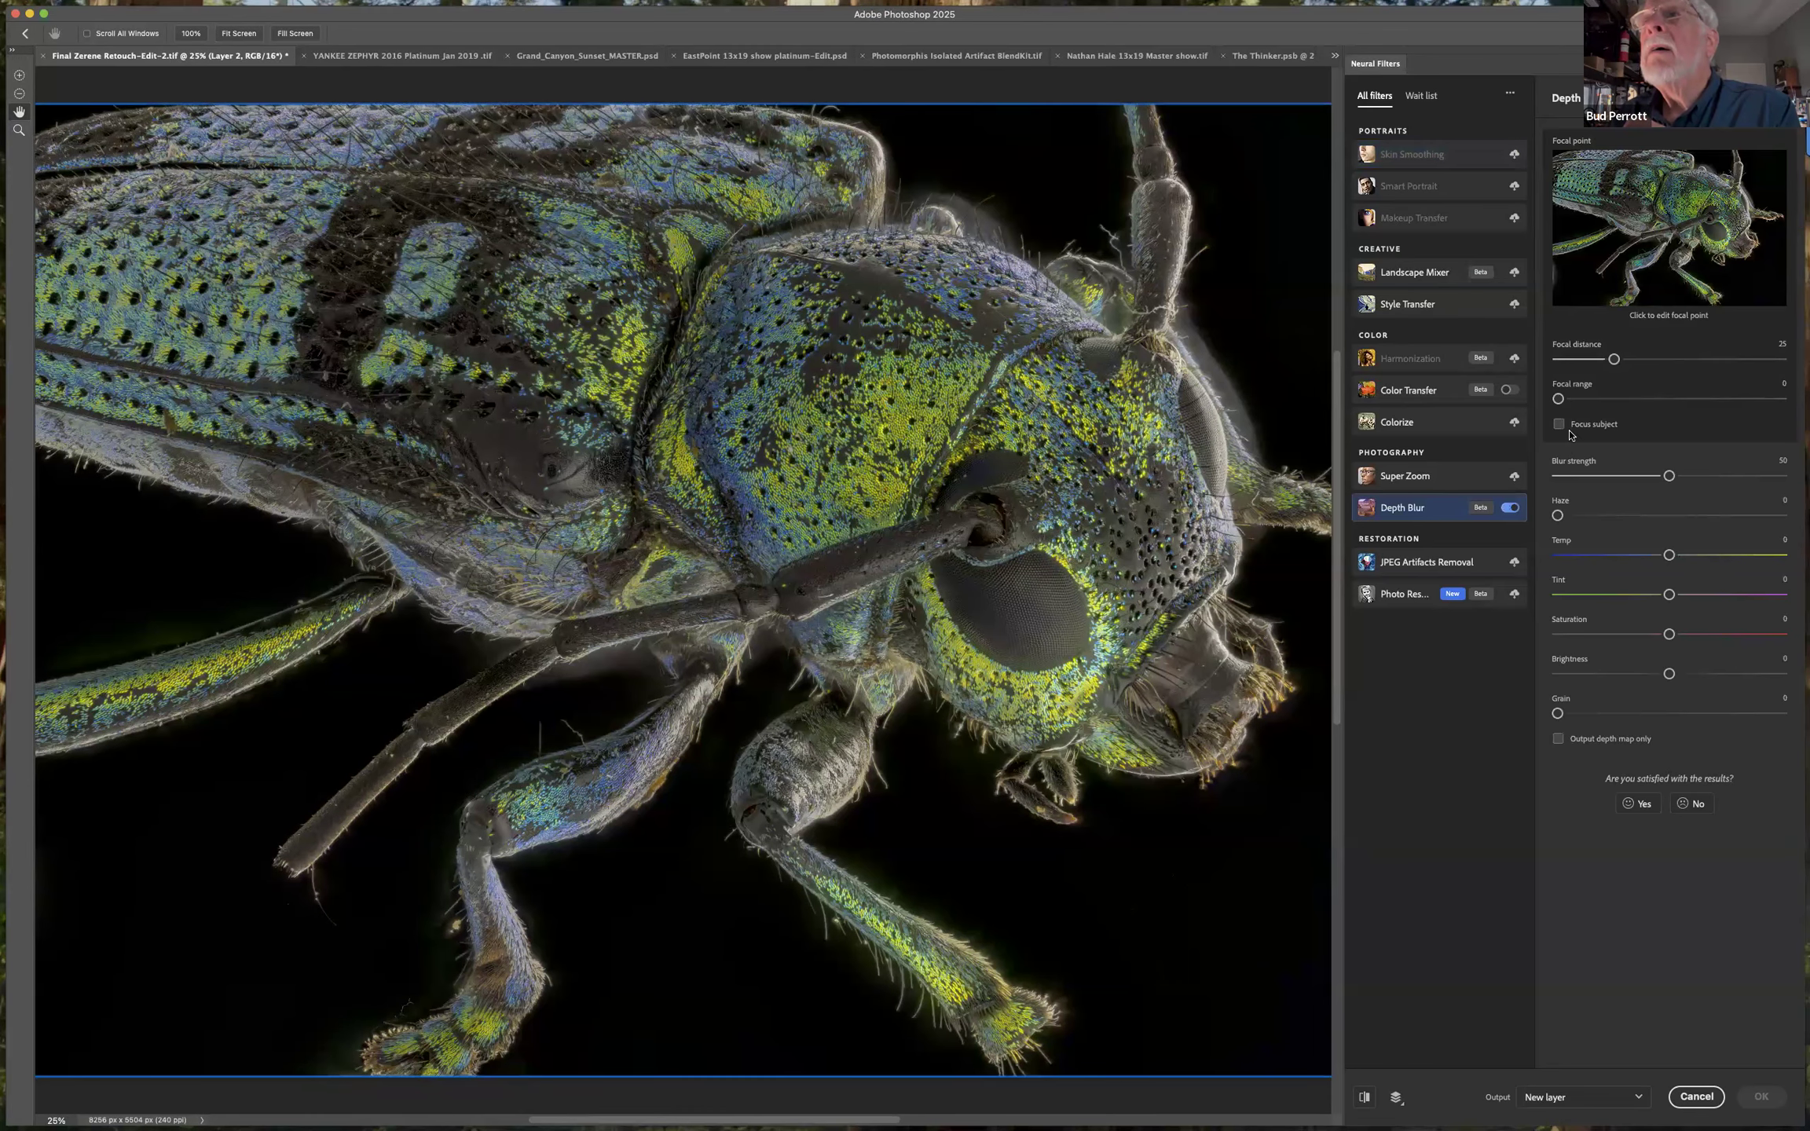
pyautogui.click(1558, 425)
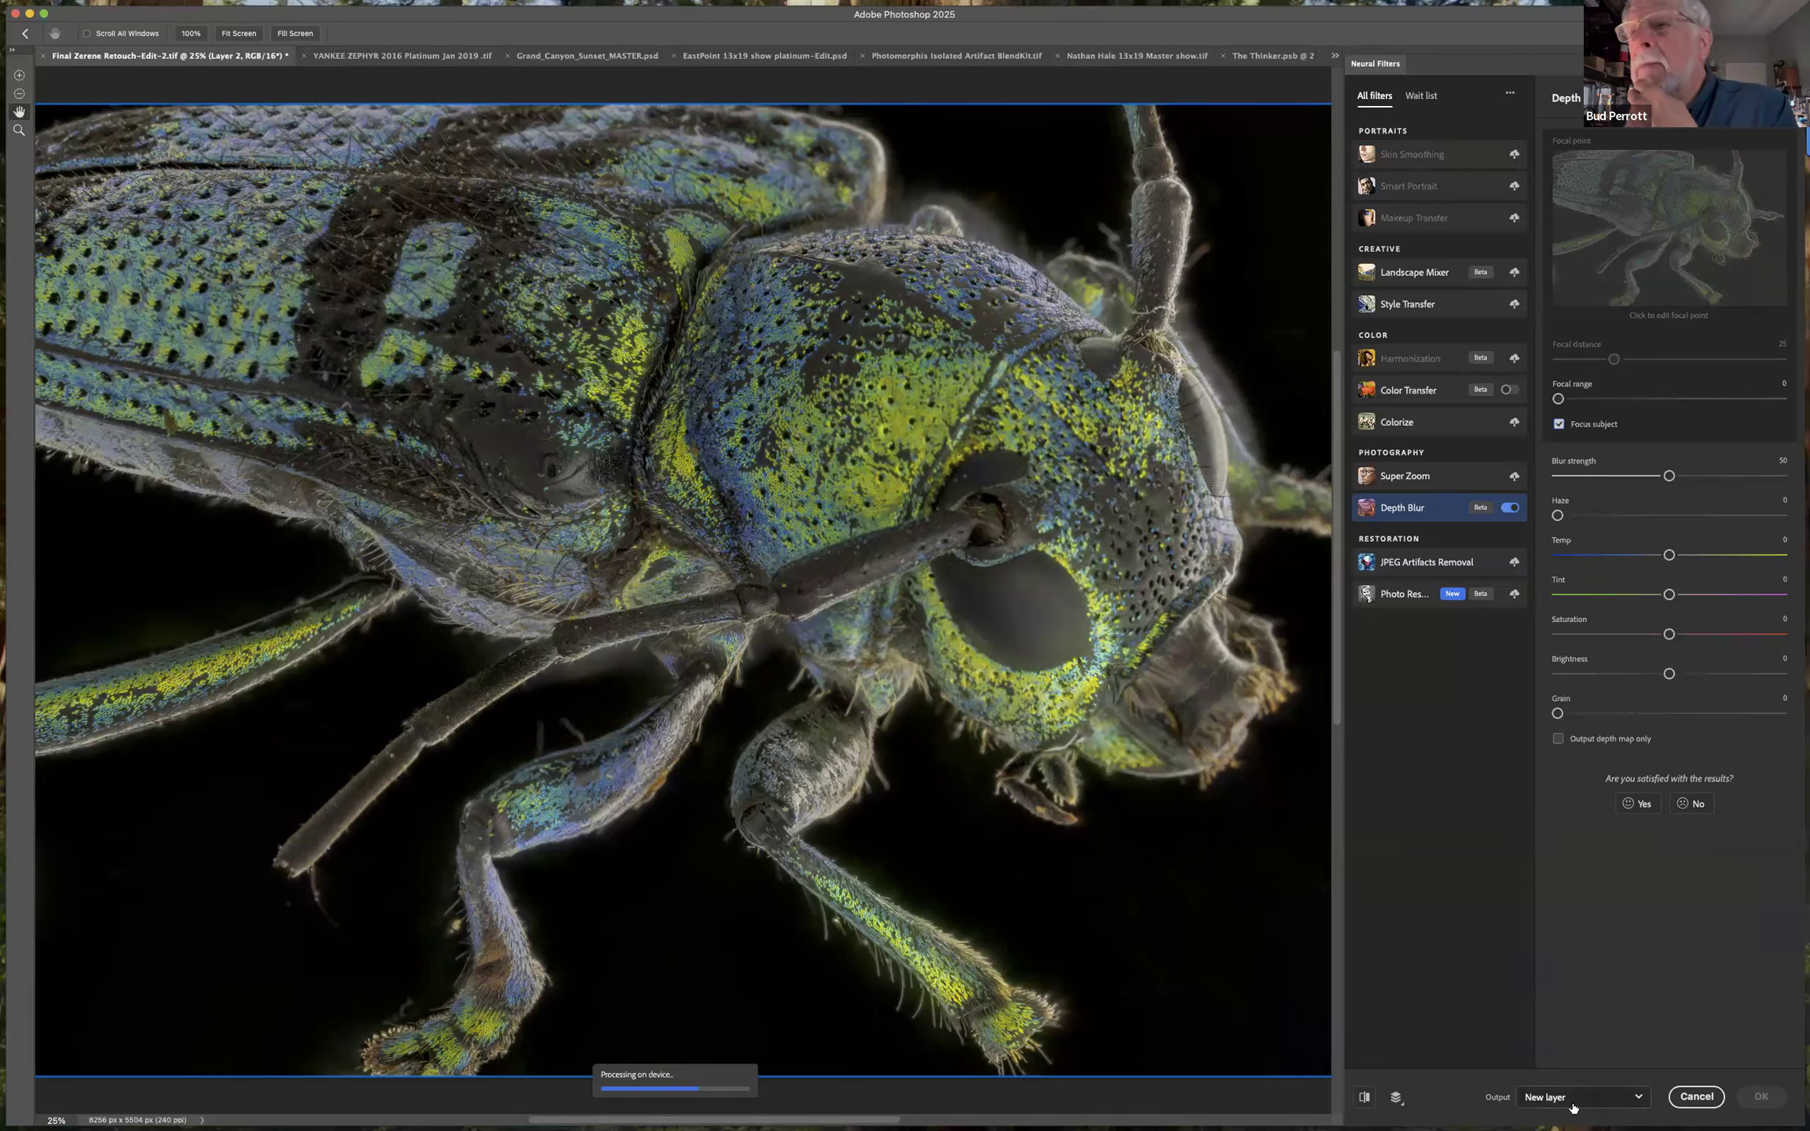
pyautogui.click(1623, 1095)
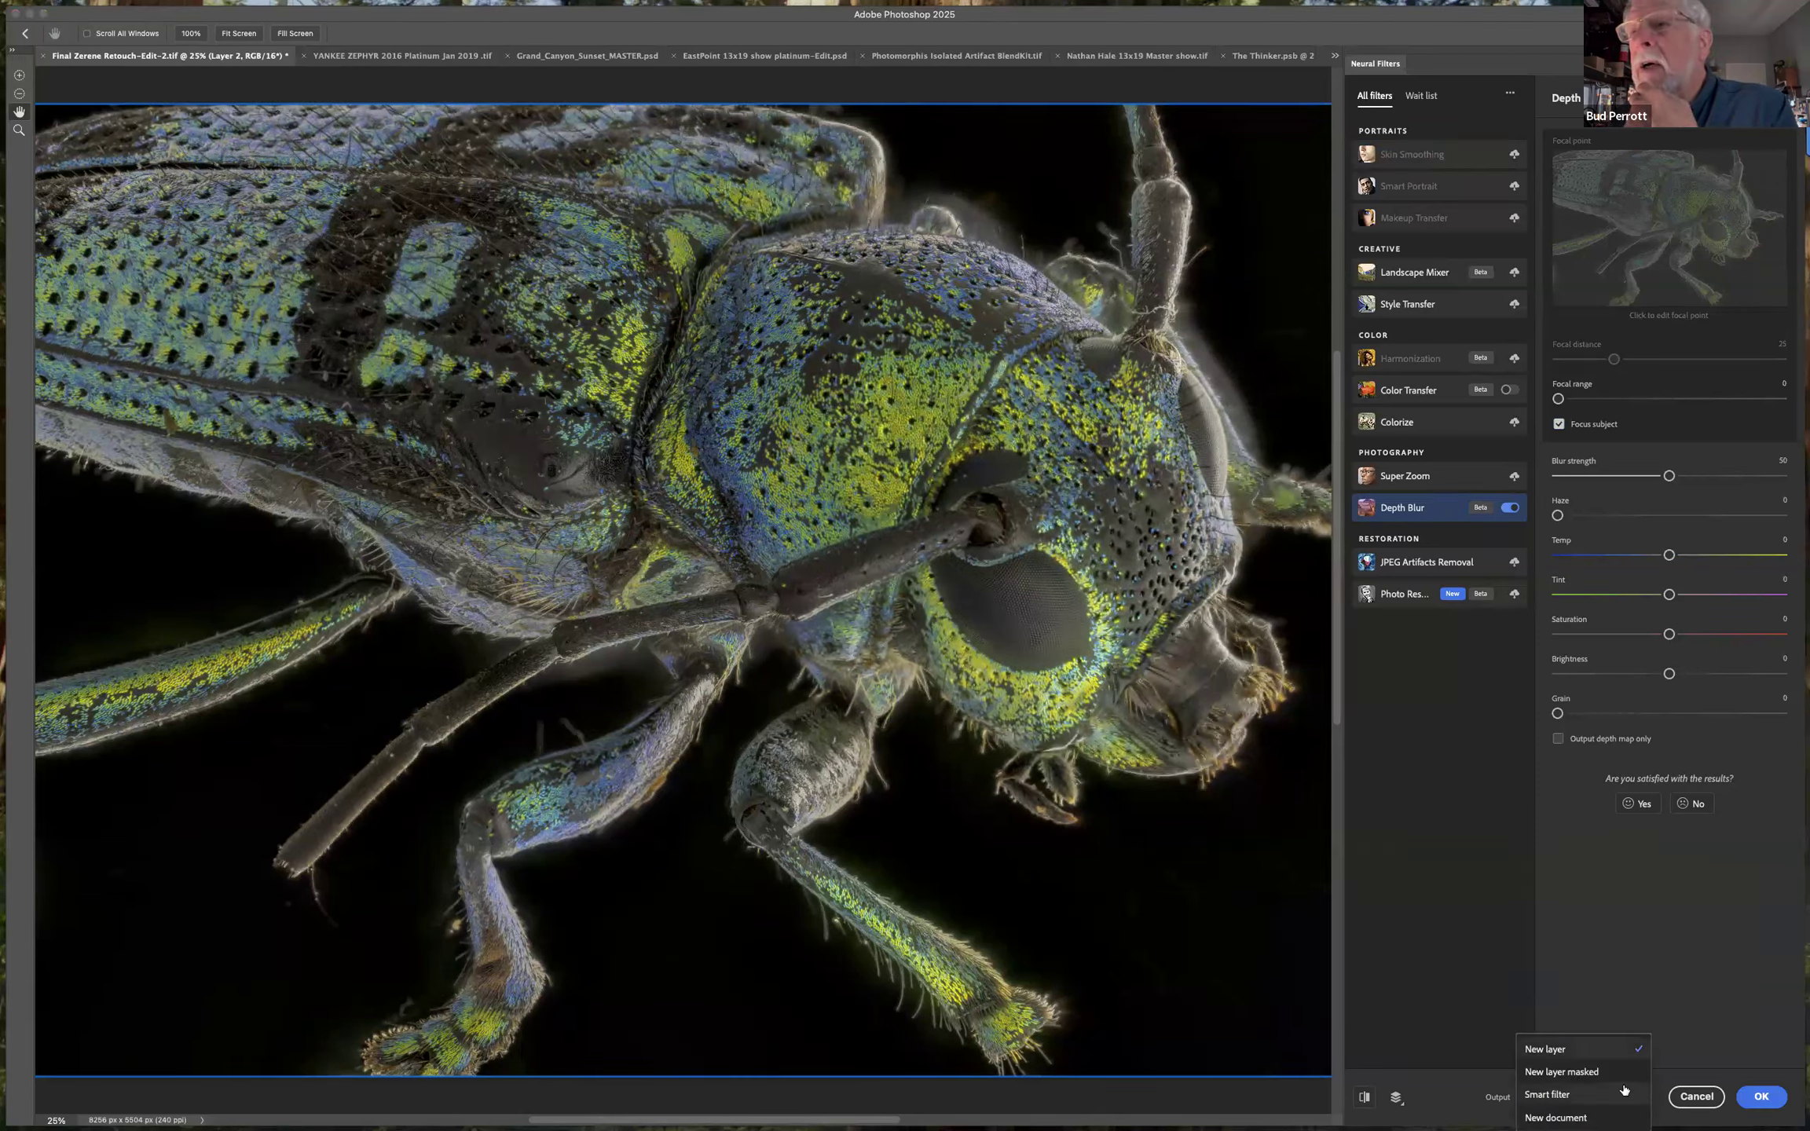
pyautogui.click(1763, 1098)
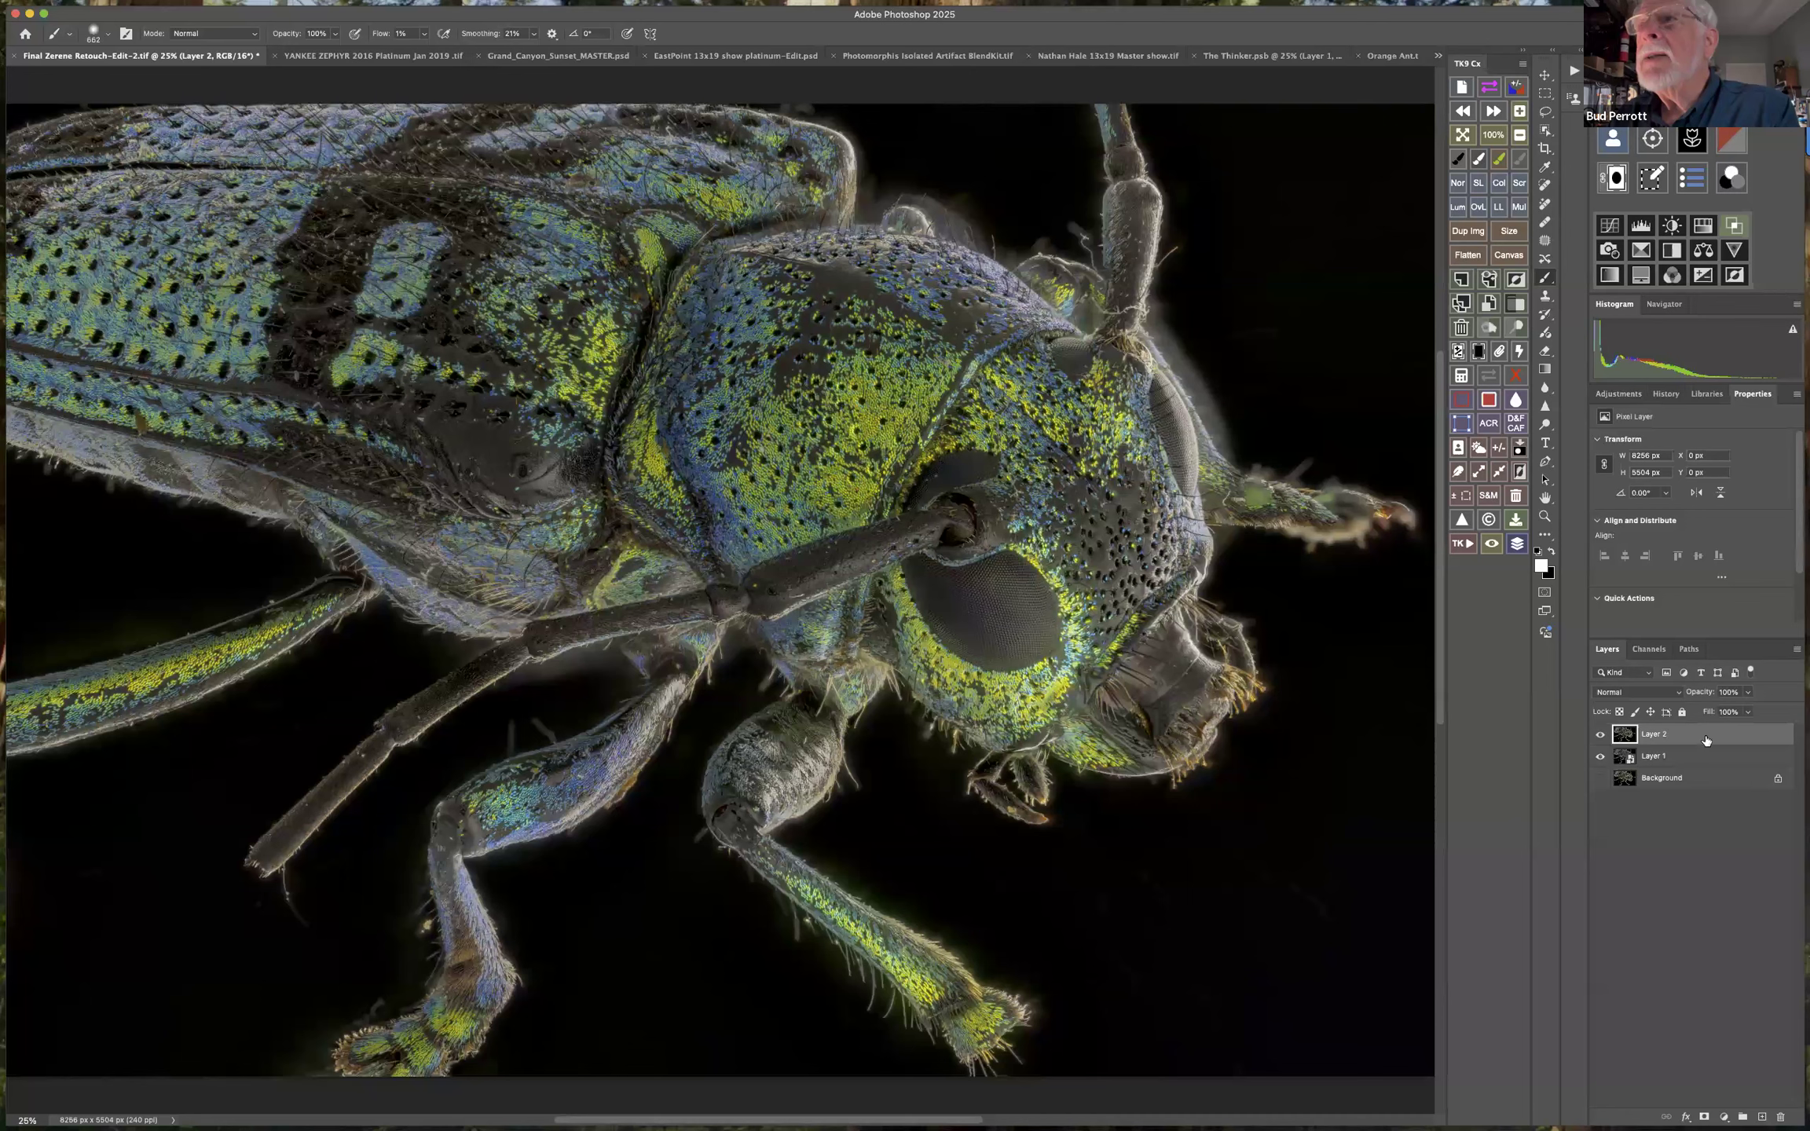
# Delete the regenerated depth blur layer above Layer 1.
pyautogui.click(1781, 1119)
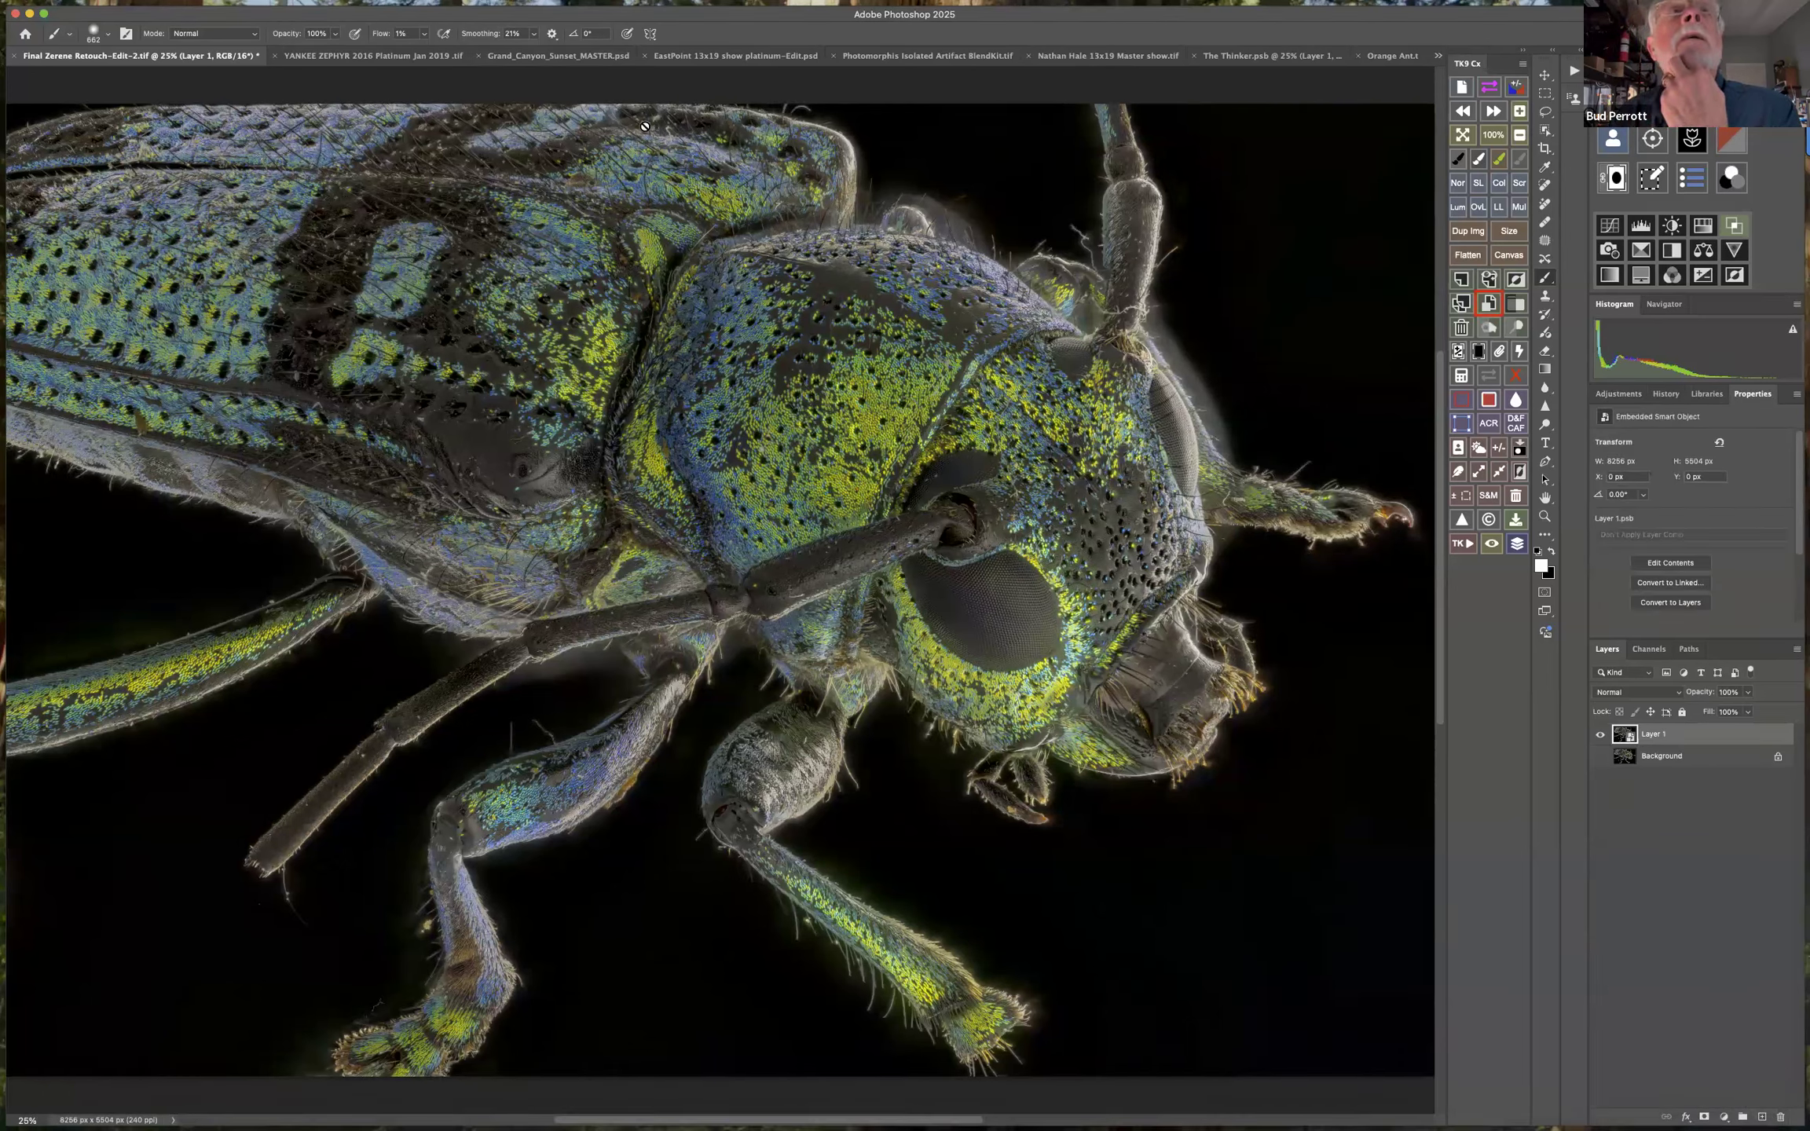
pyautogui.moveTo(424, 8)
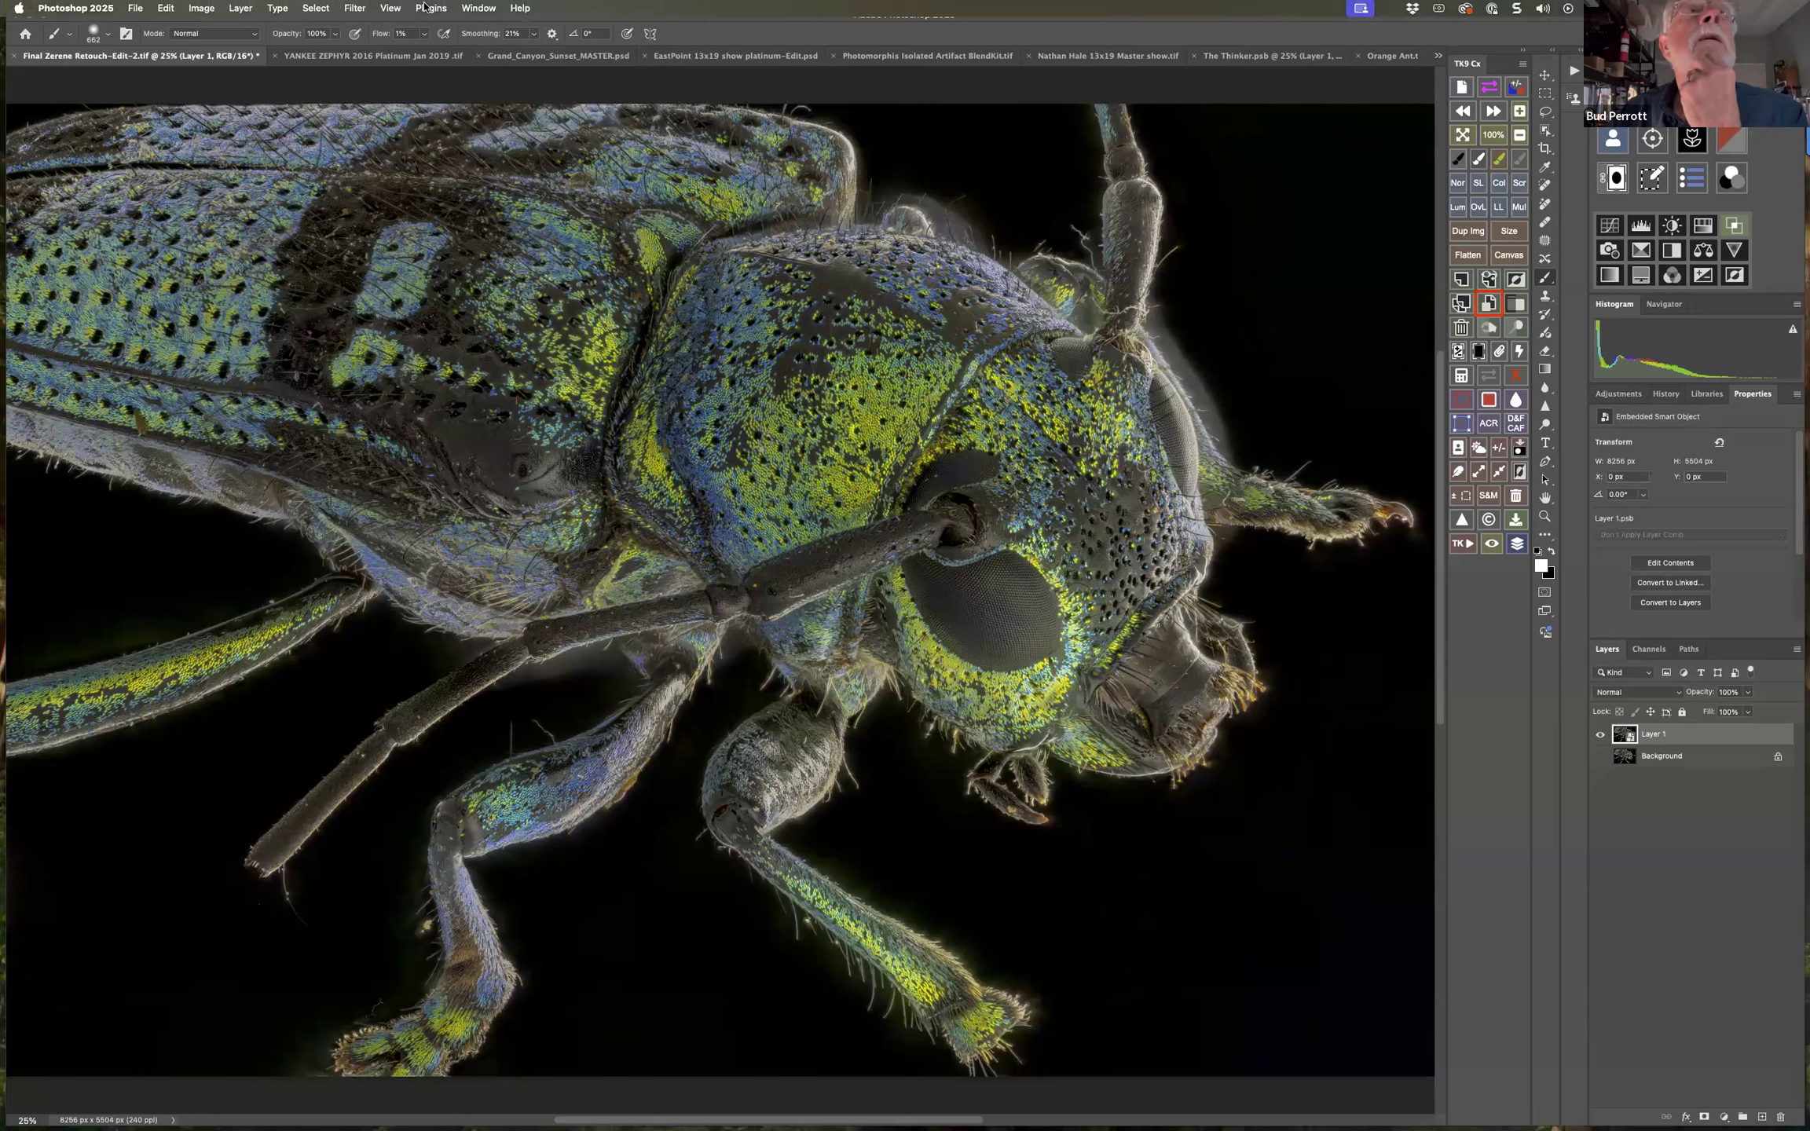
# Run the Depth Blur neural filter with Focus subject on and output only the depth map to a new layer.
pyautogui.click(357, 11)
pyautogui.click(372, 80)
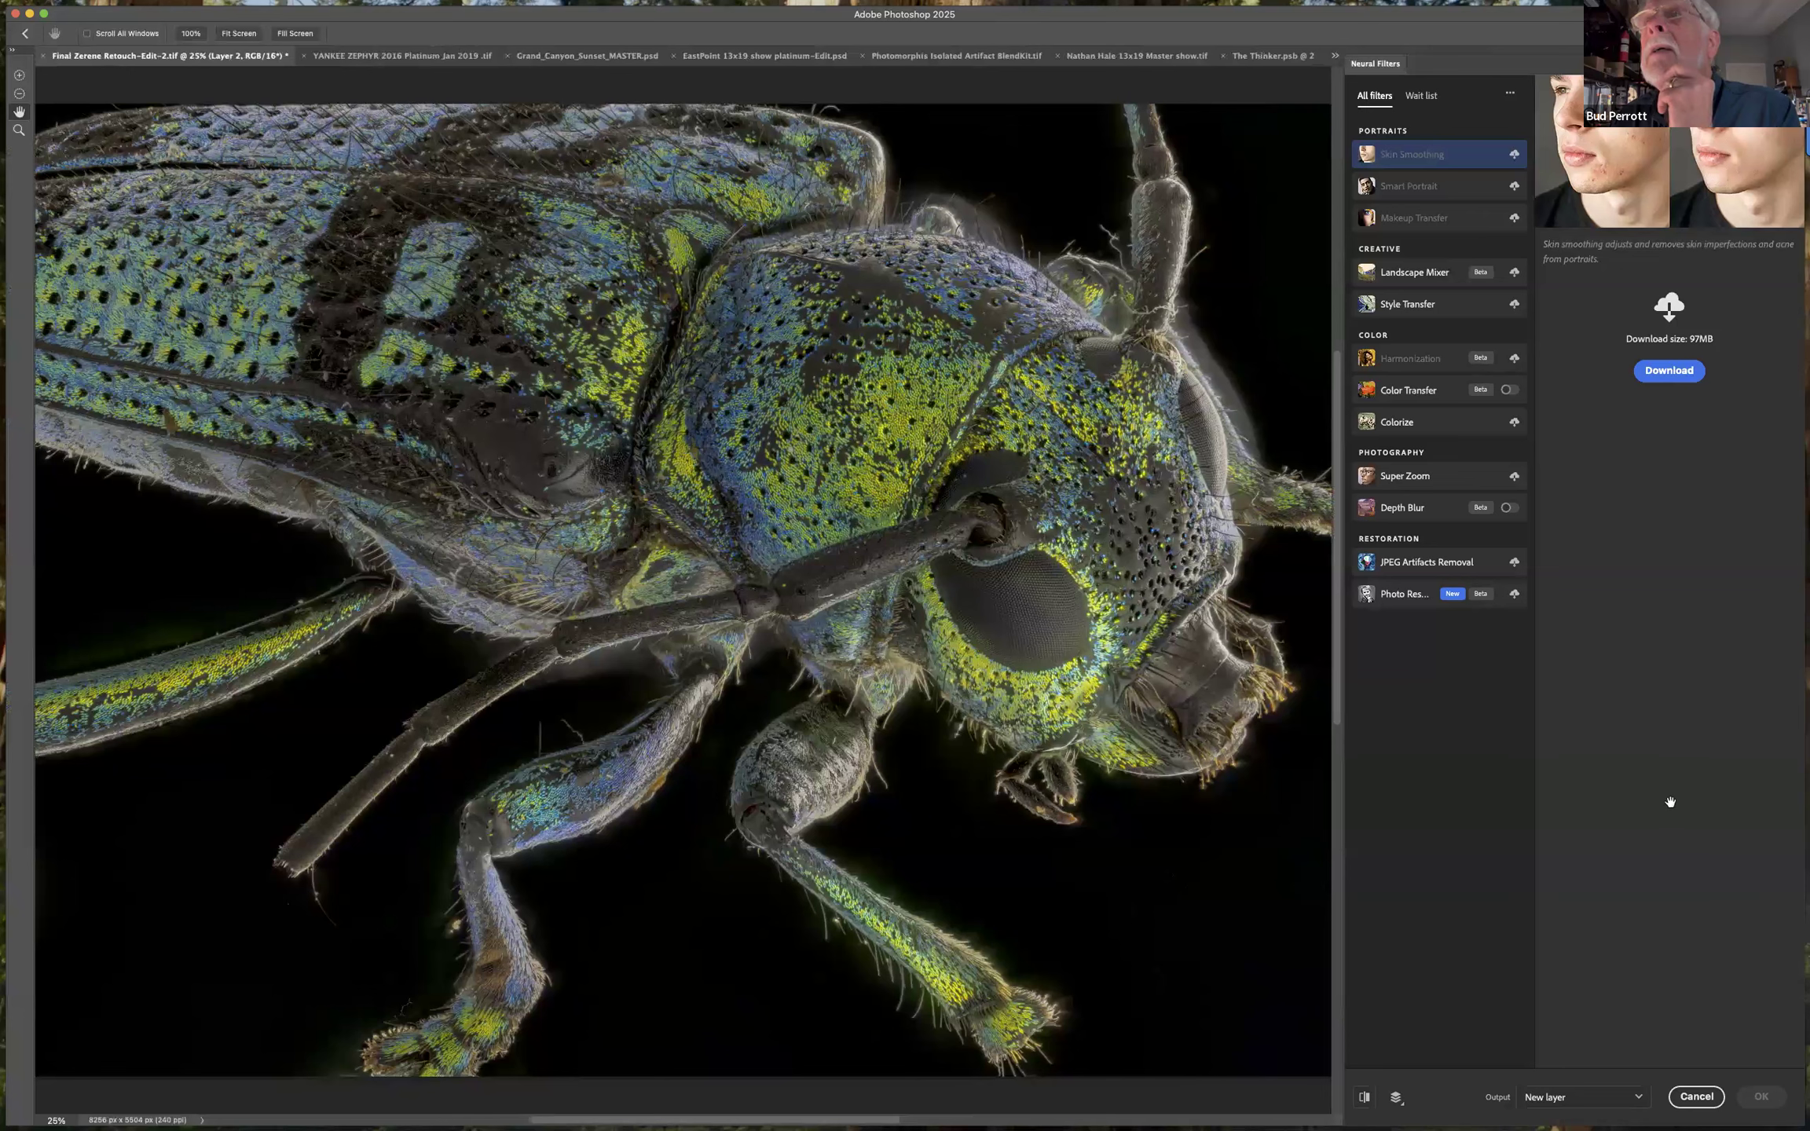
pyautogui.click(1509, 509)
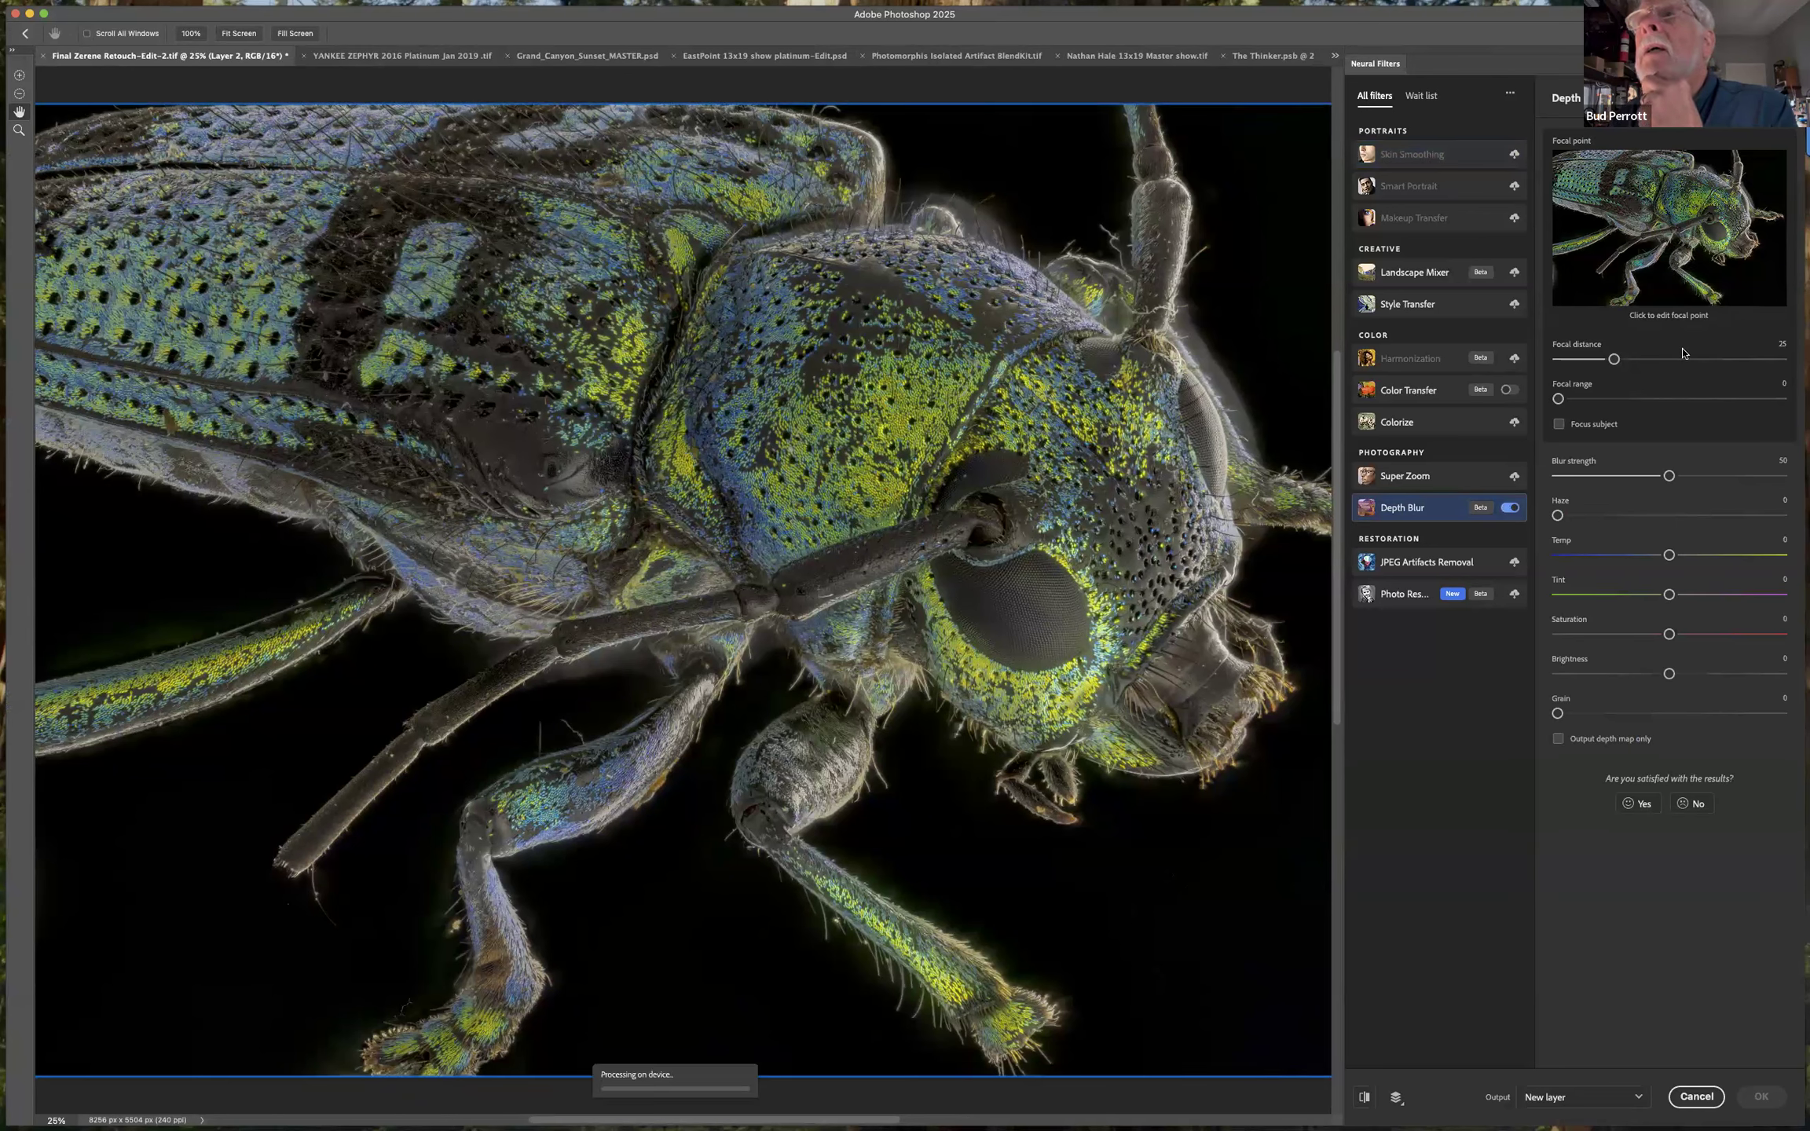
pyautogui.click(1558, 424)
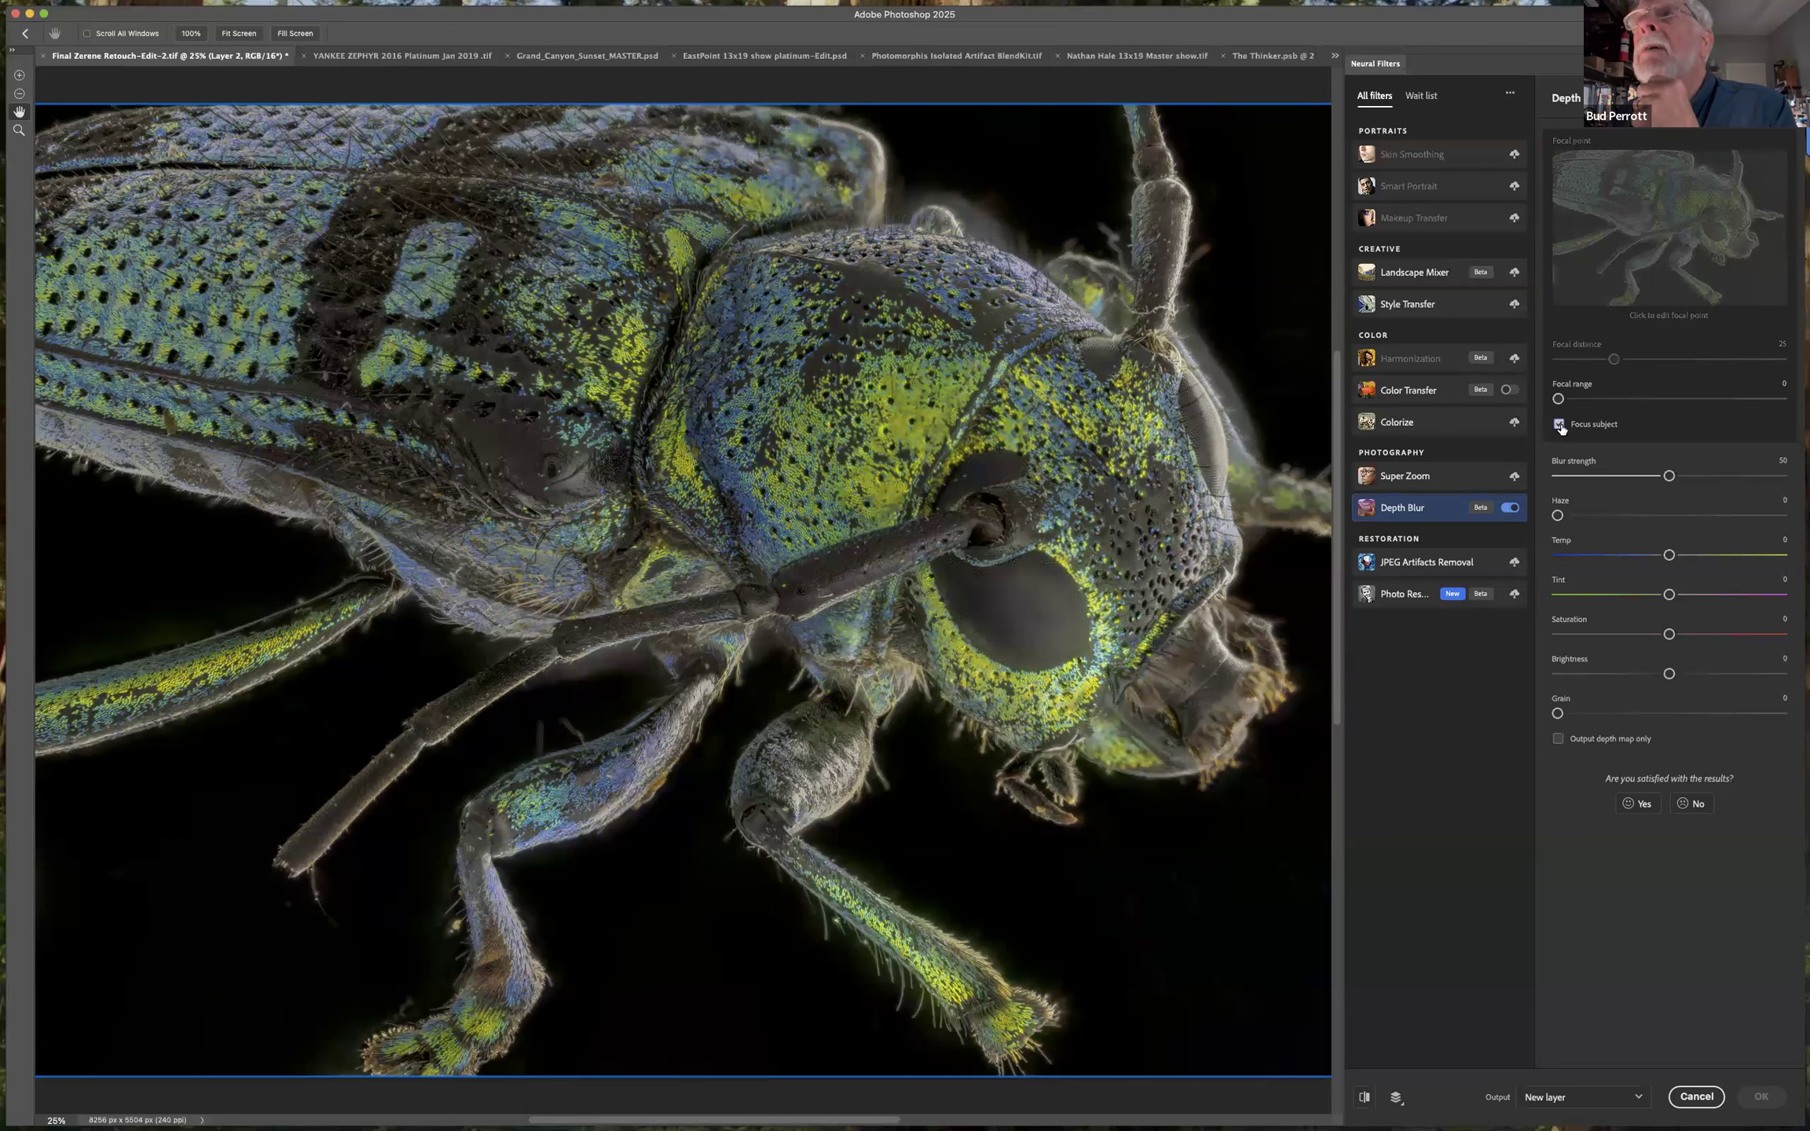
pyautogui.click(1558, 740)
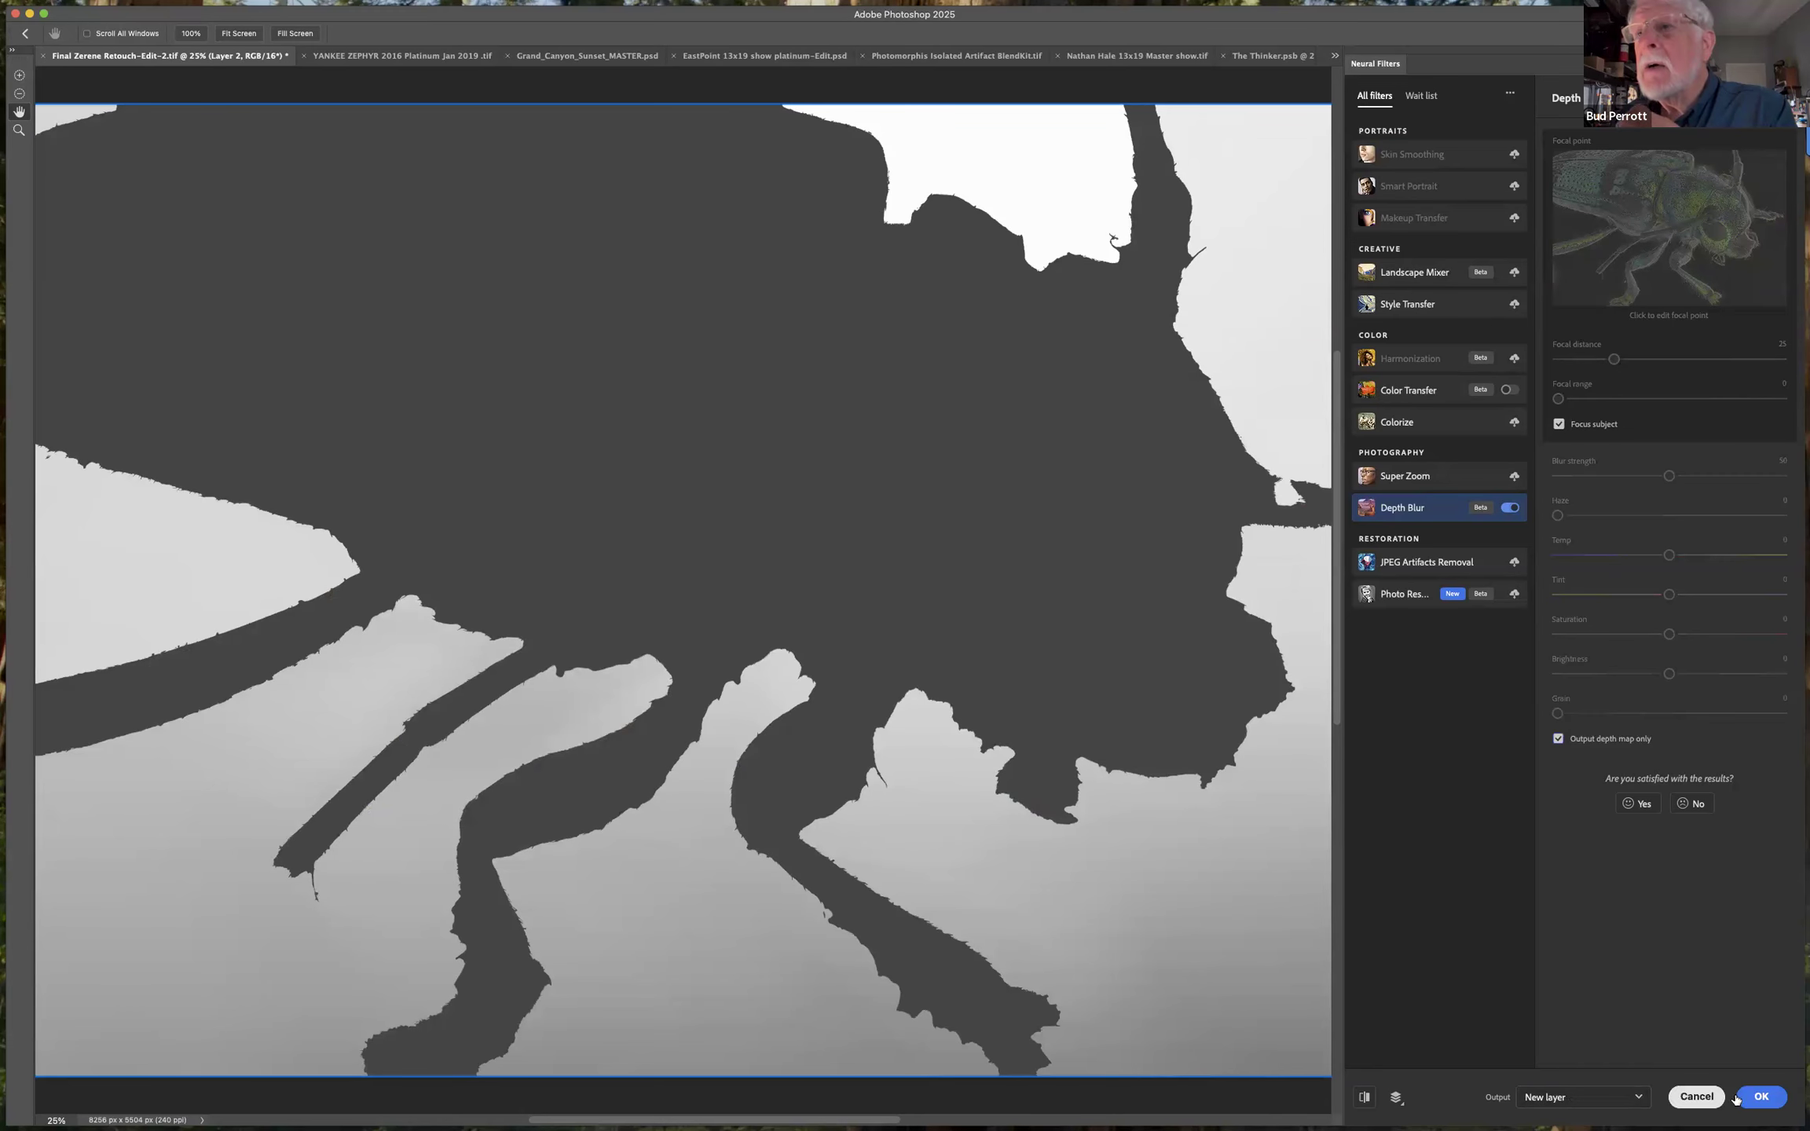
pyautogui.click(1765, 1098)
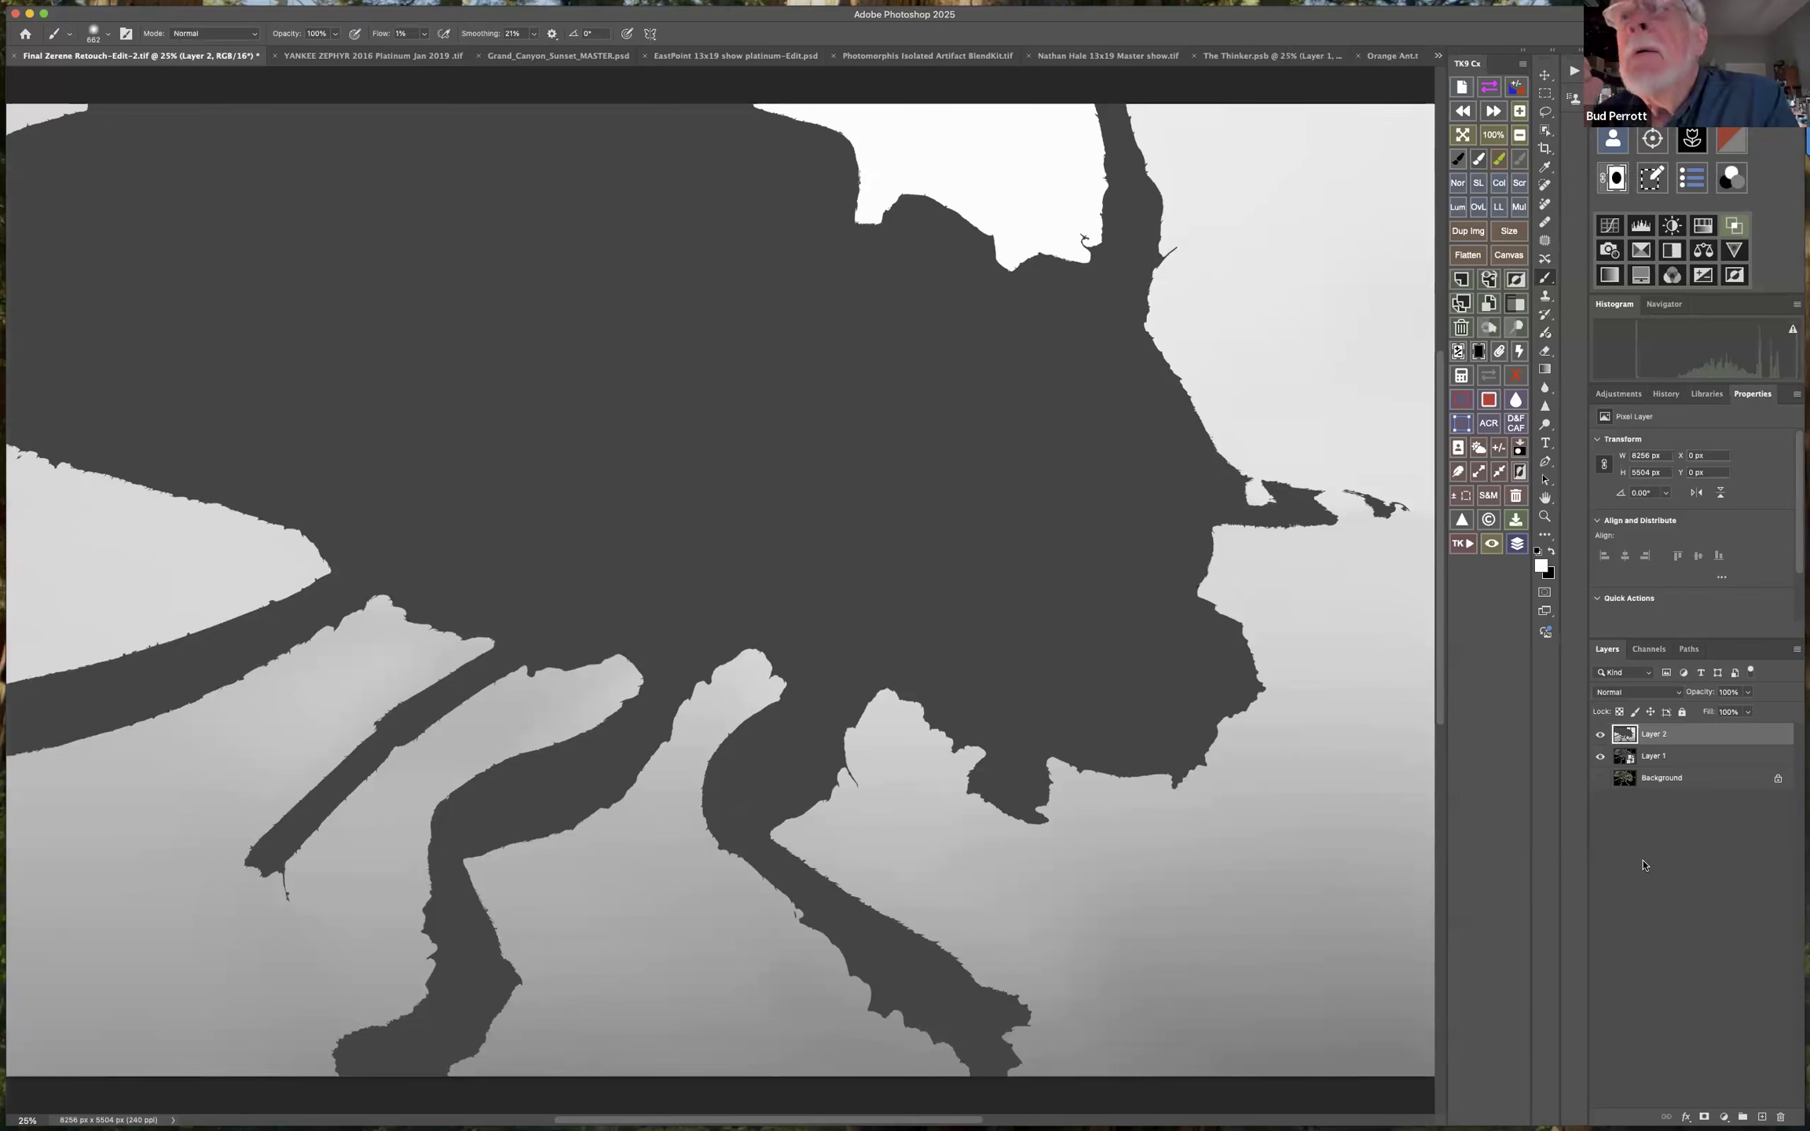
pyautogui.keyDown('super'); pyautogui.click(1625, 735); pyautogui.keyUp('super')
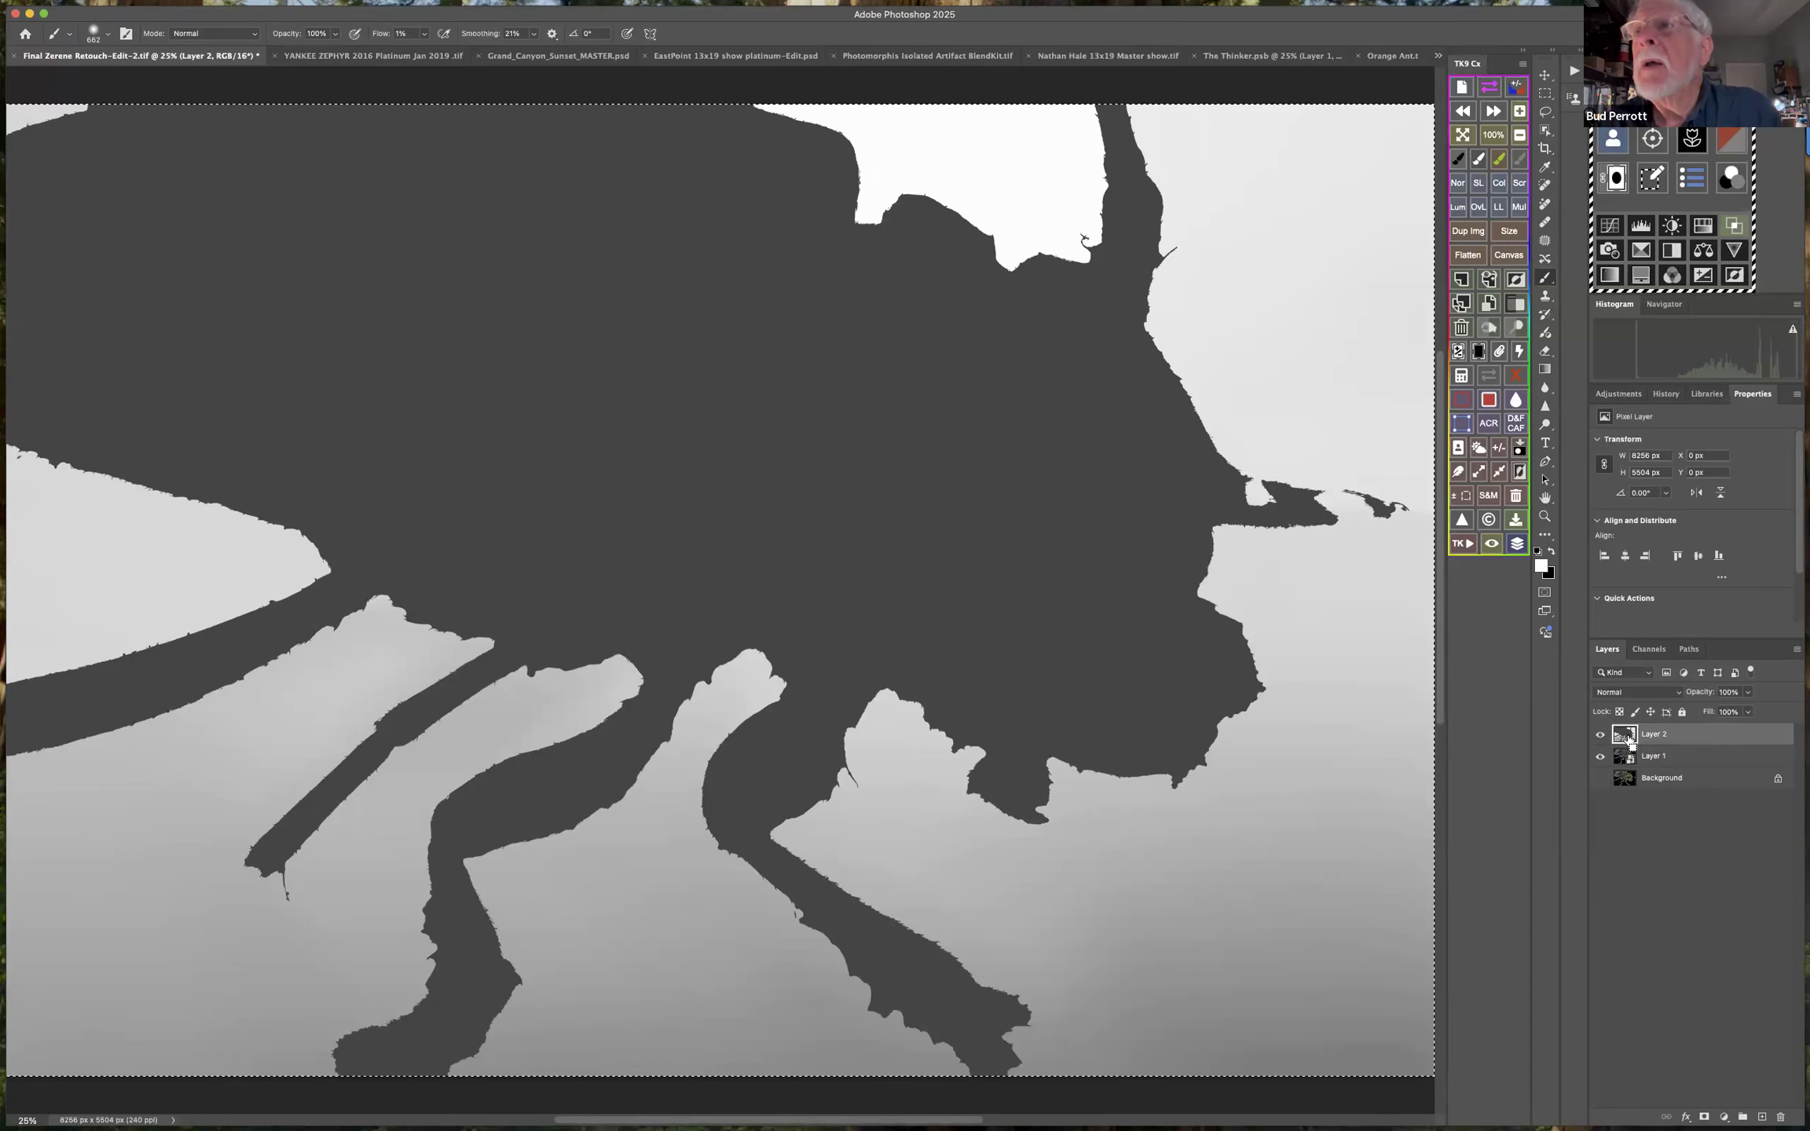
pyautogui.click(1724, 1116)
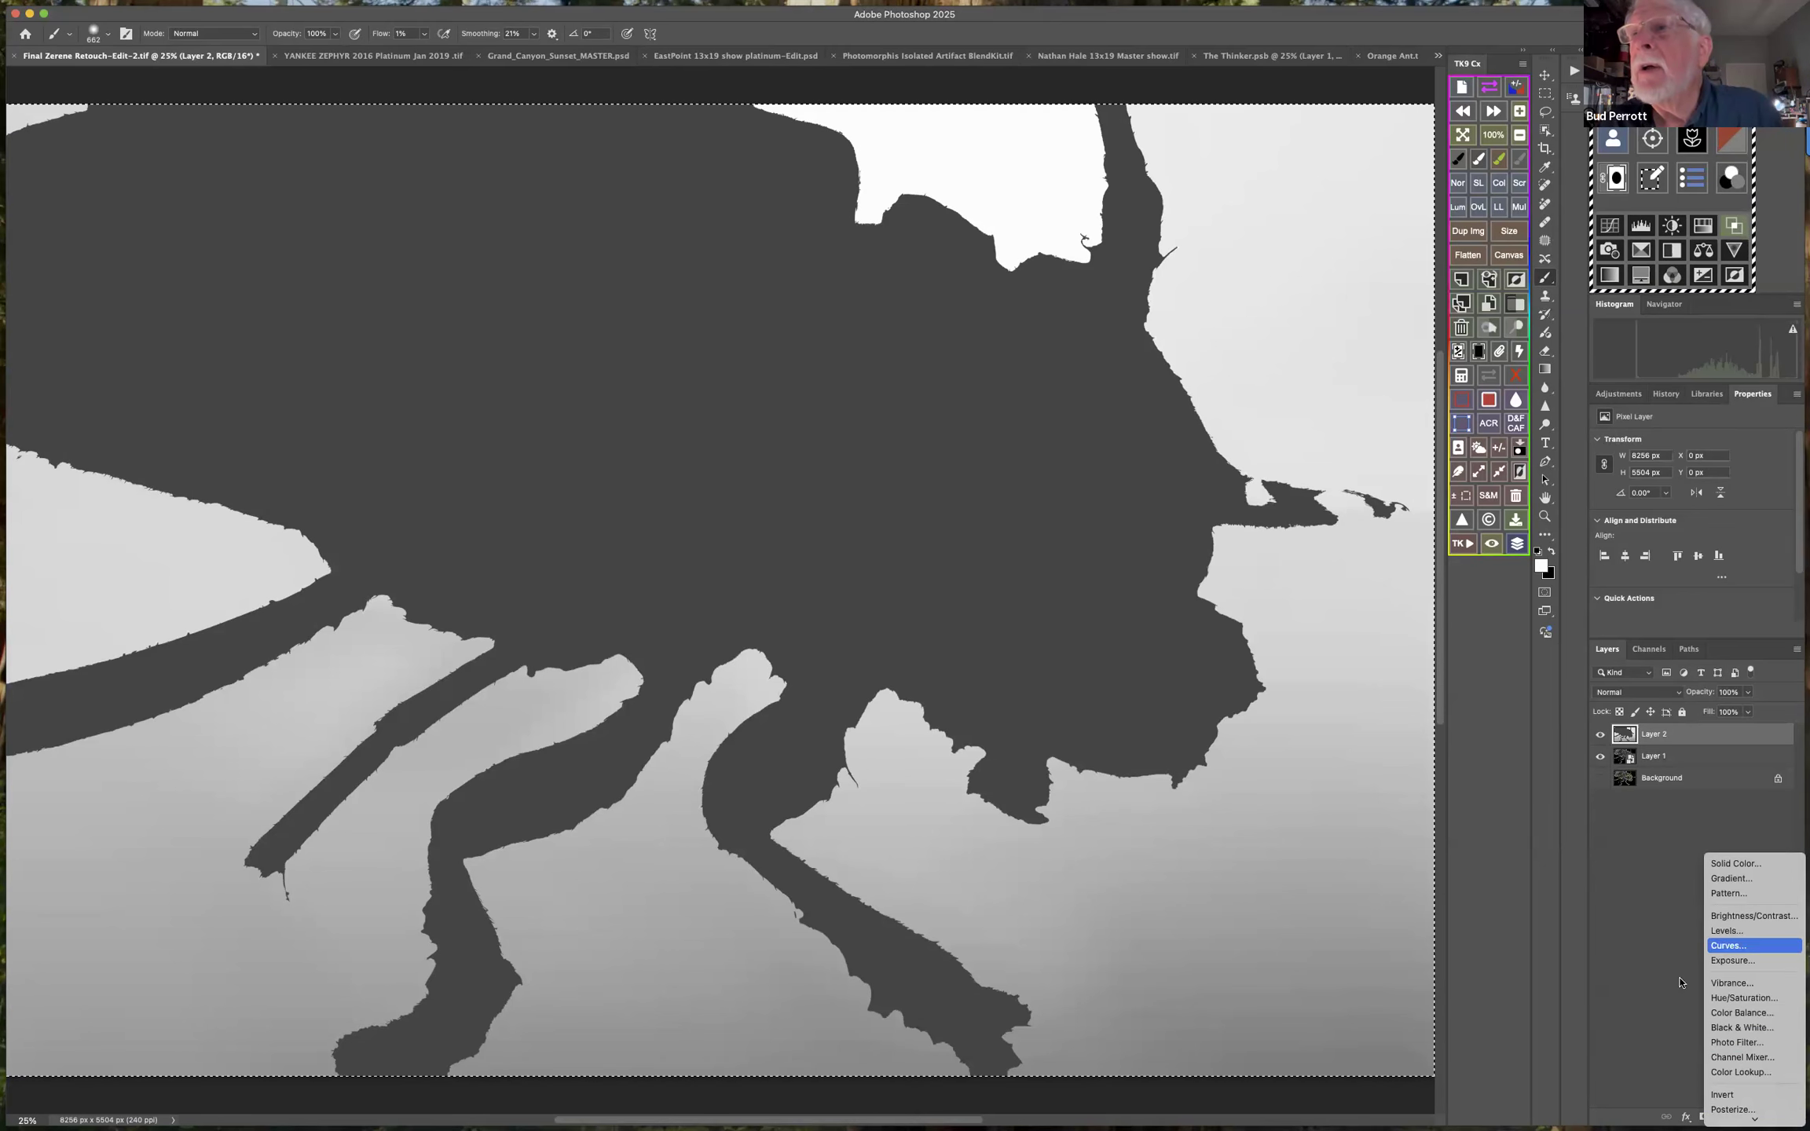
pyautogui.click(1721, 946)
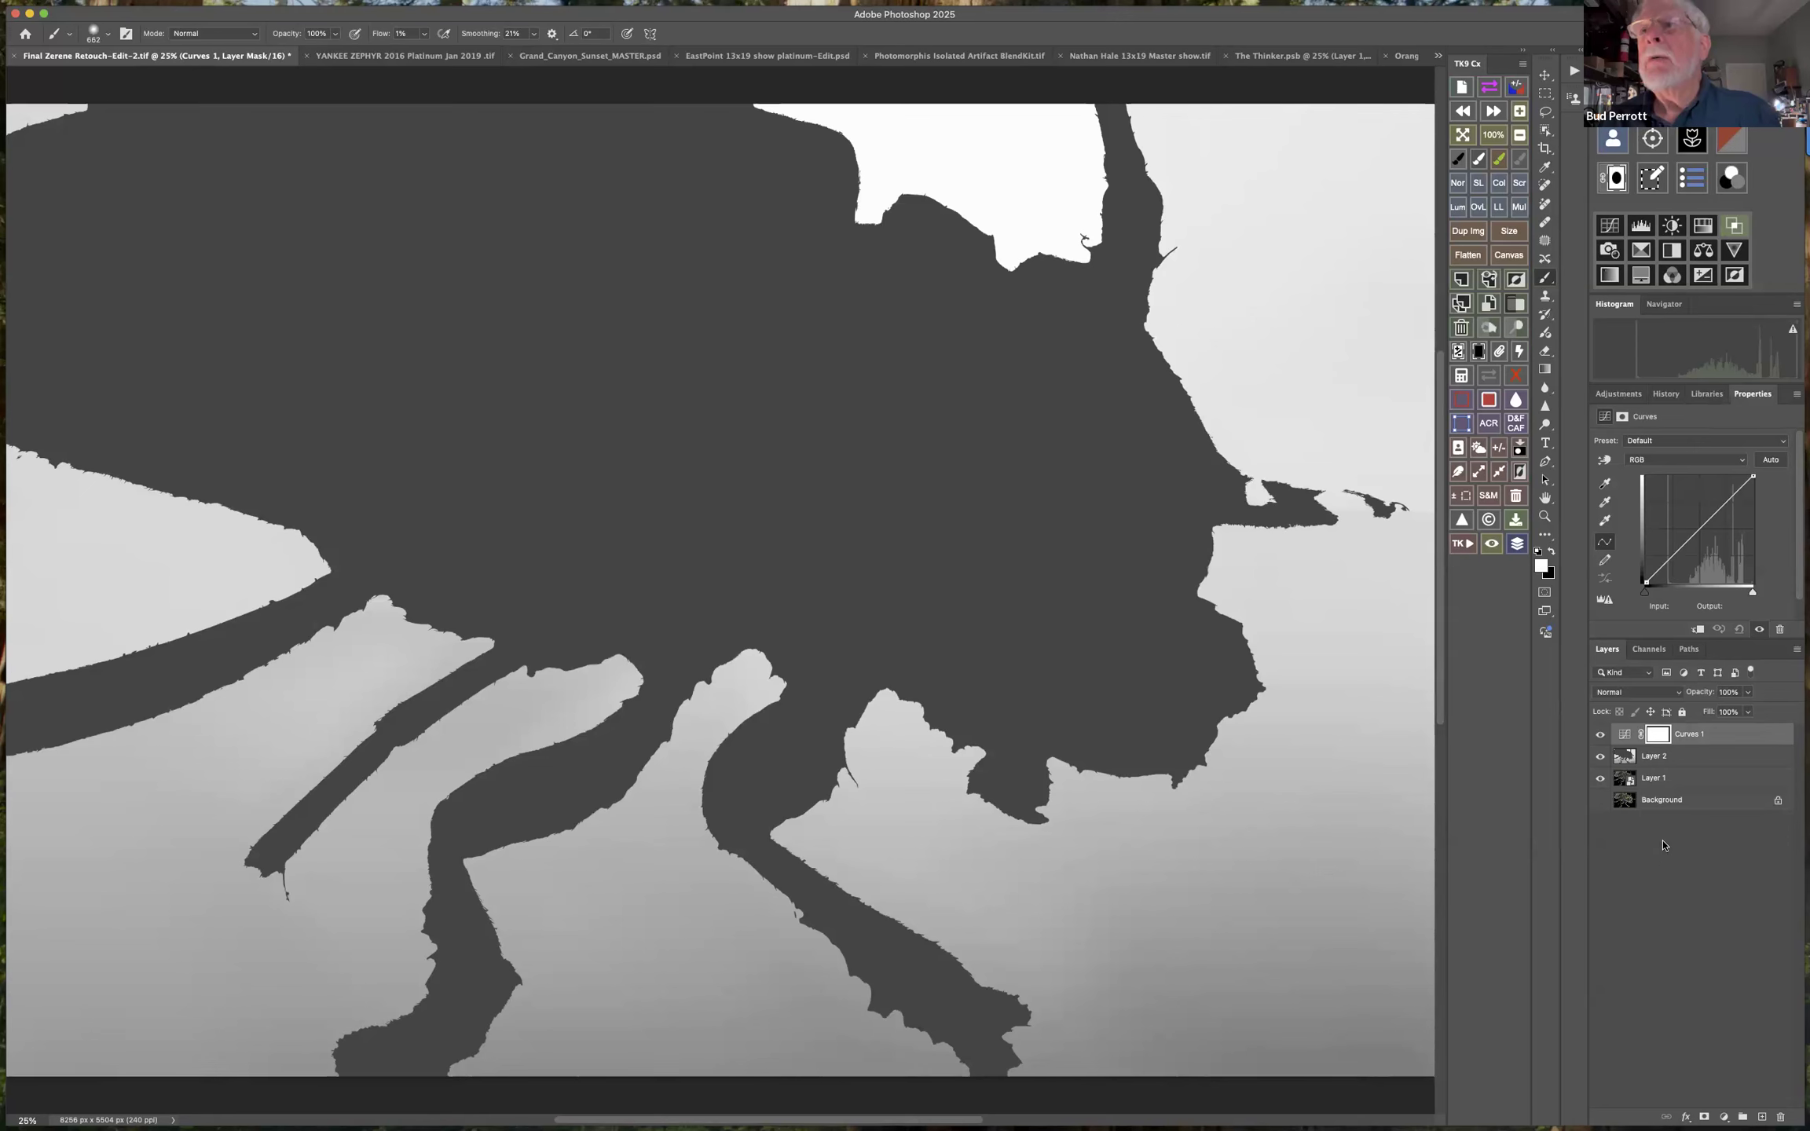
pyautogui.click(1624, 734)
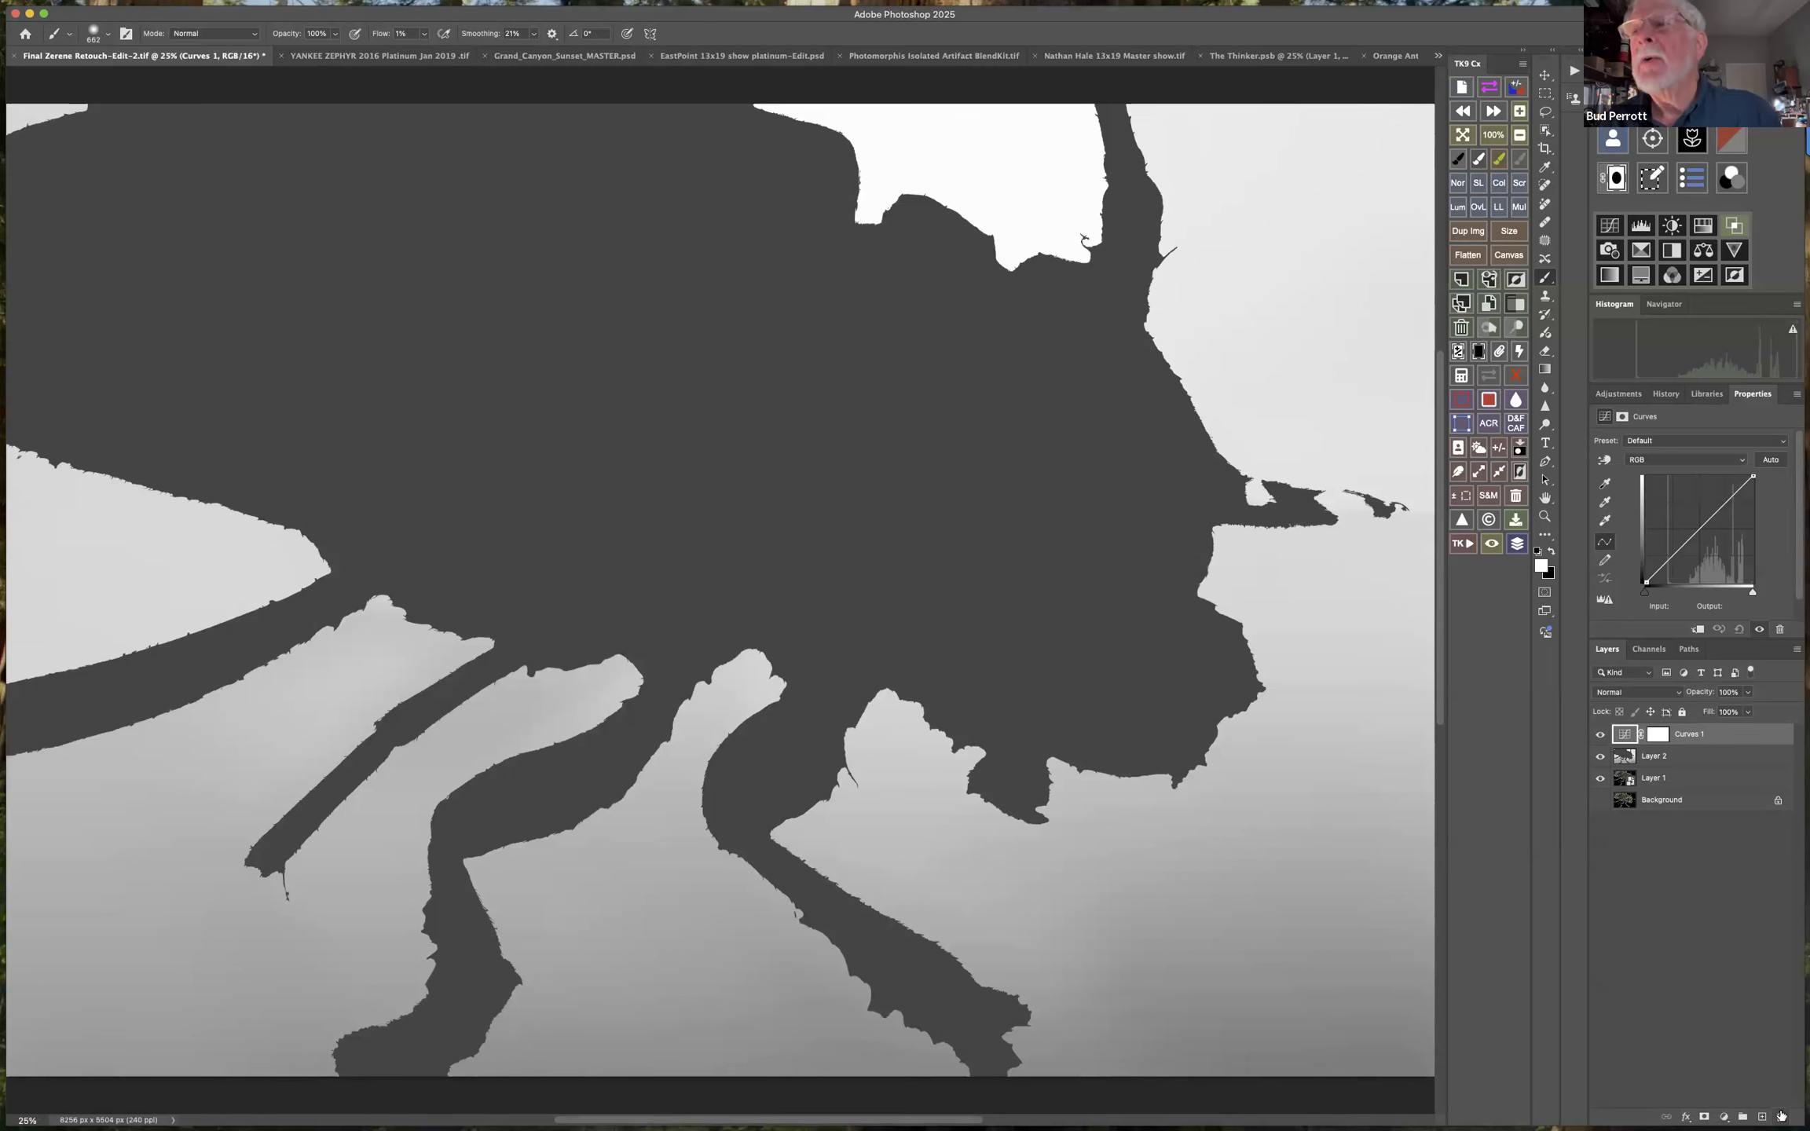
pyautogui.click(1781, 1116)
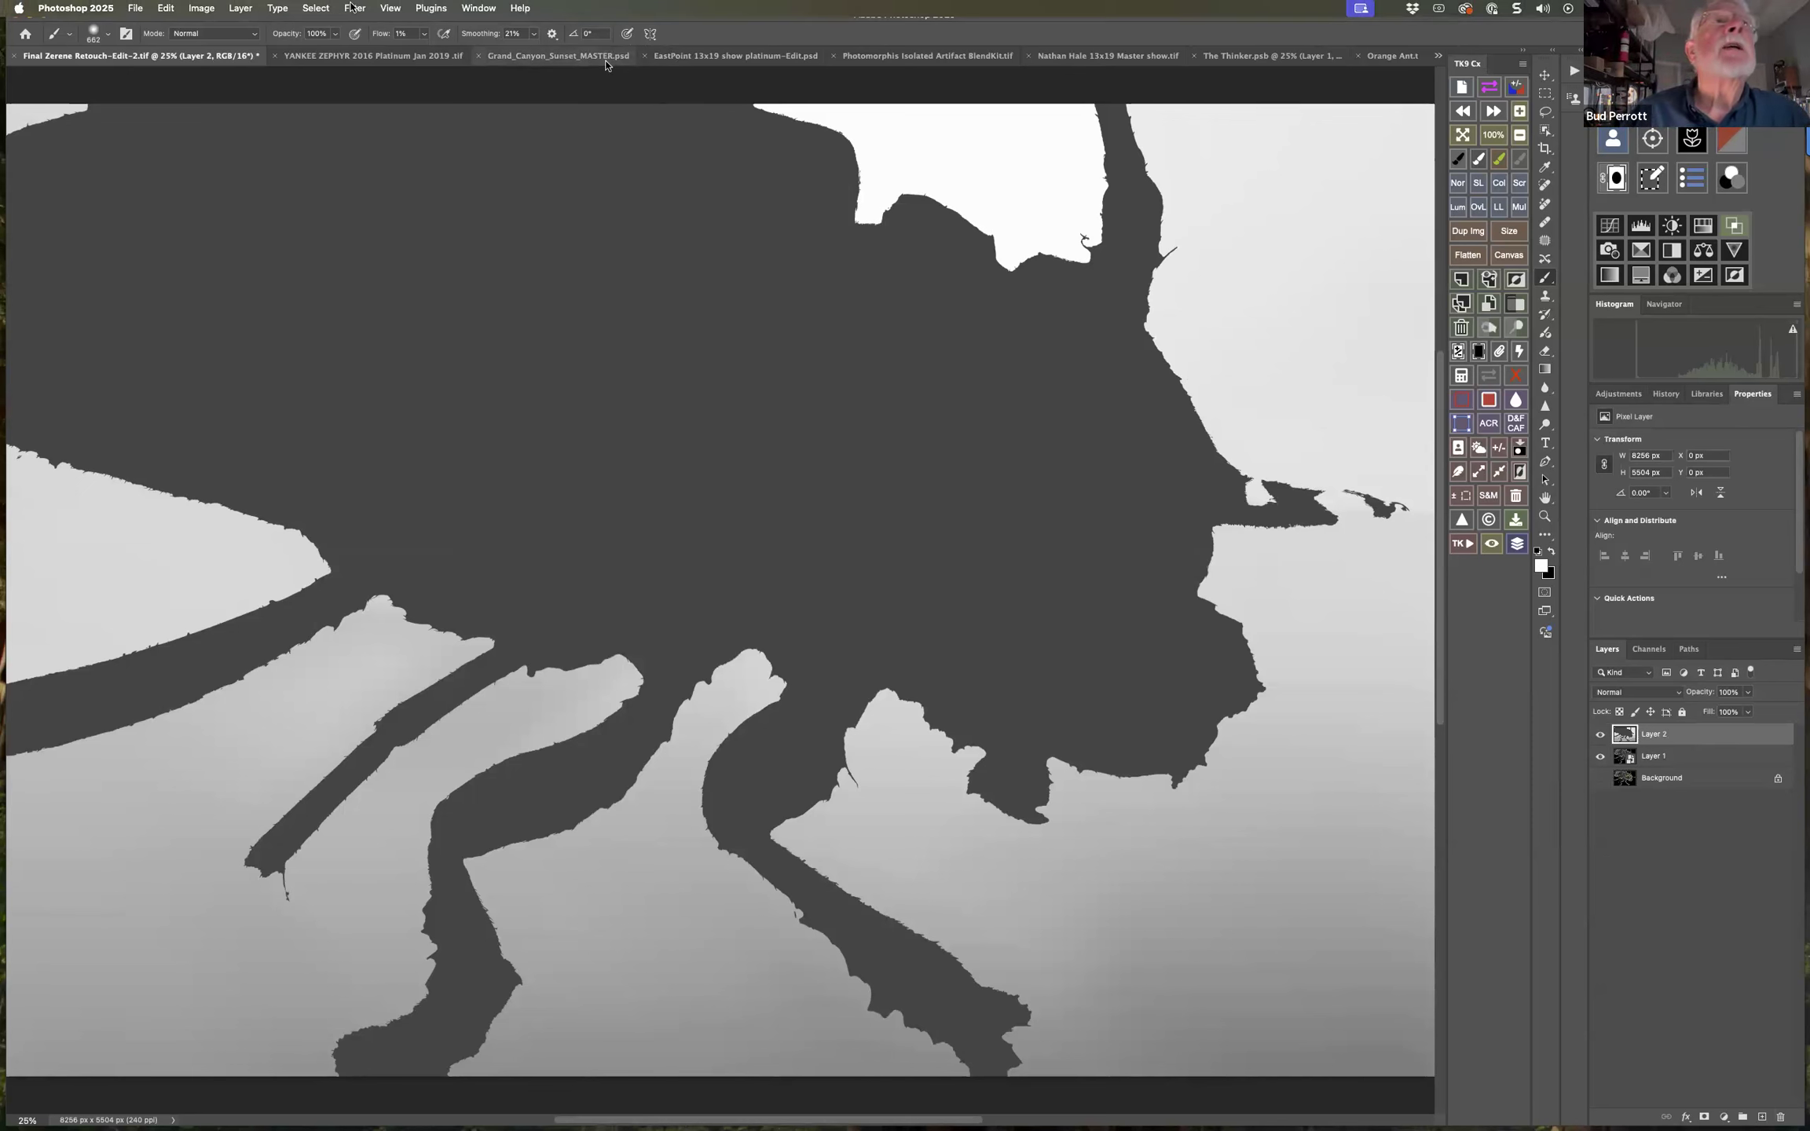
# Select the subject on the depth map layer, invert the selection, and add a Curves adjustment masked to the background.
pyautogui.click(354, 7)
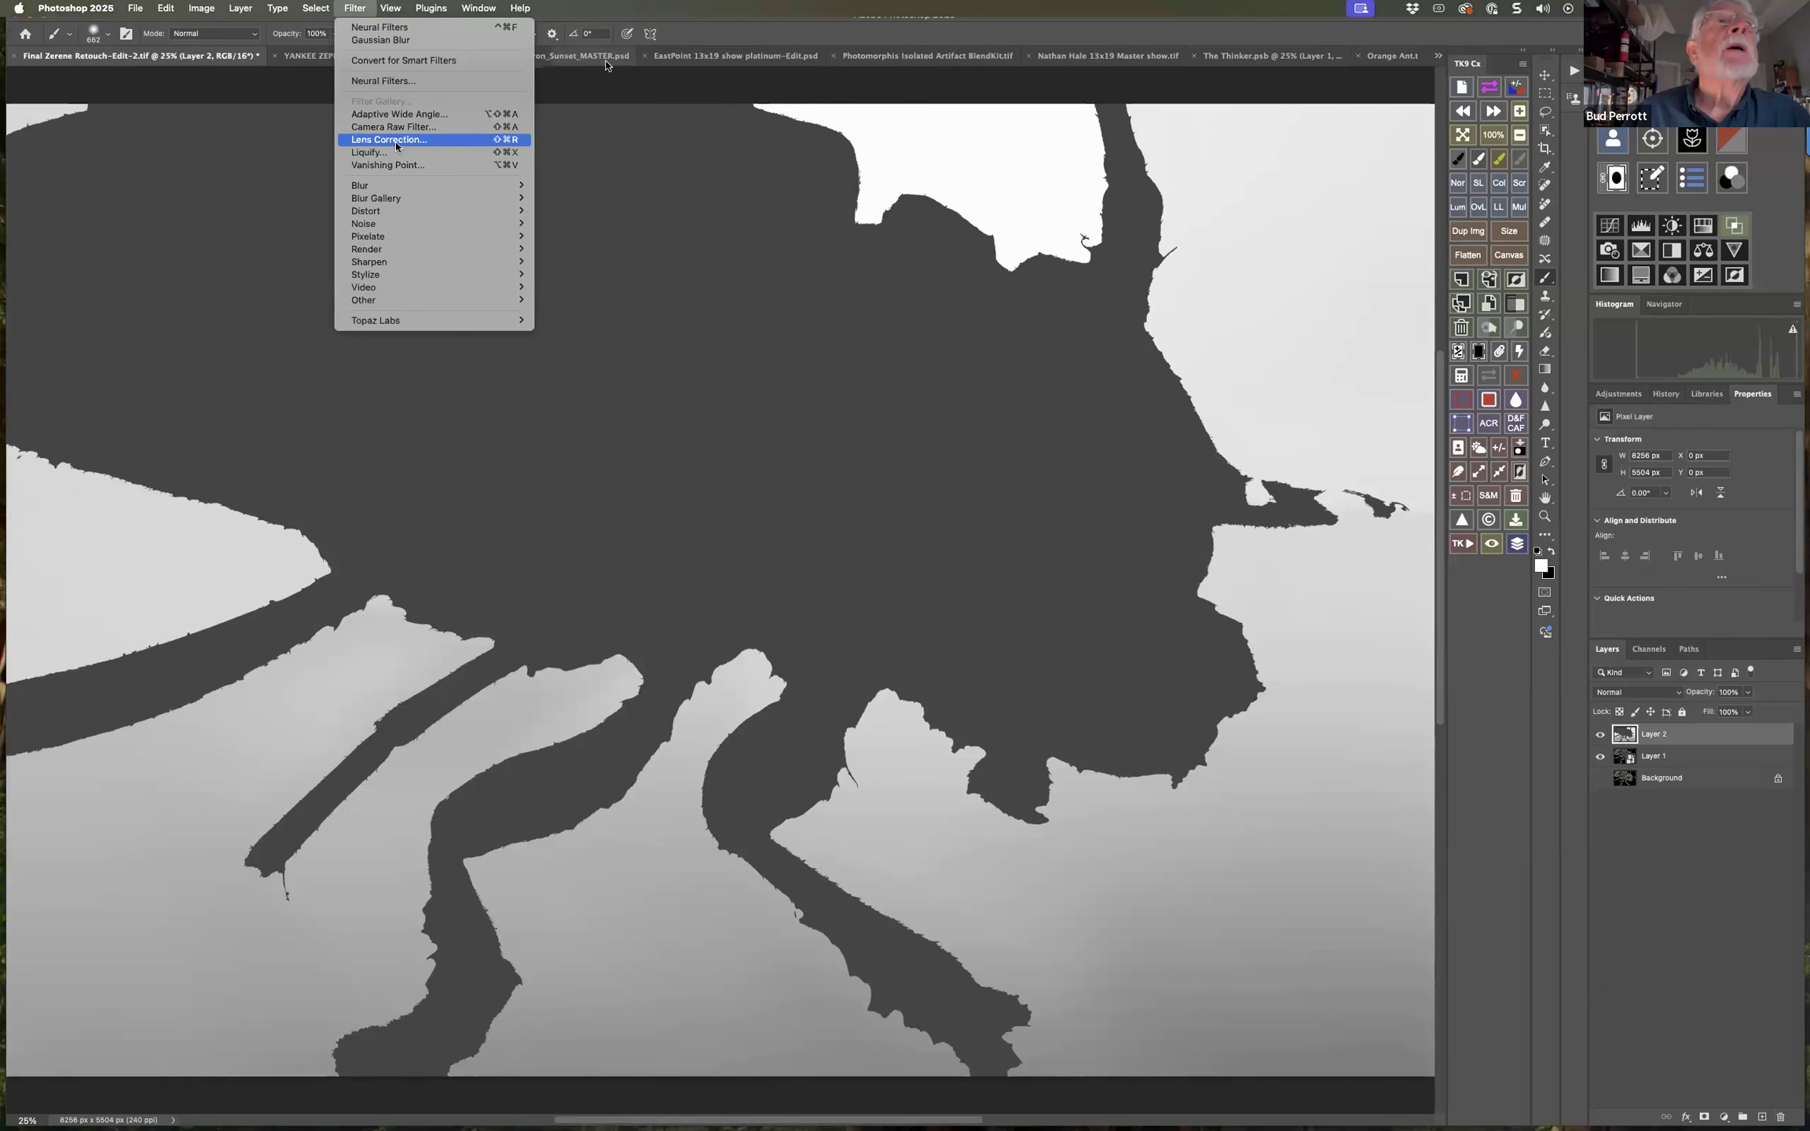
pyautogui.moveTo(404, 202)
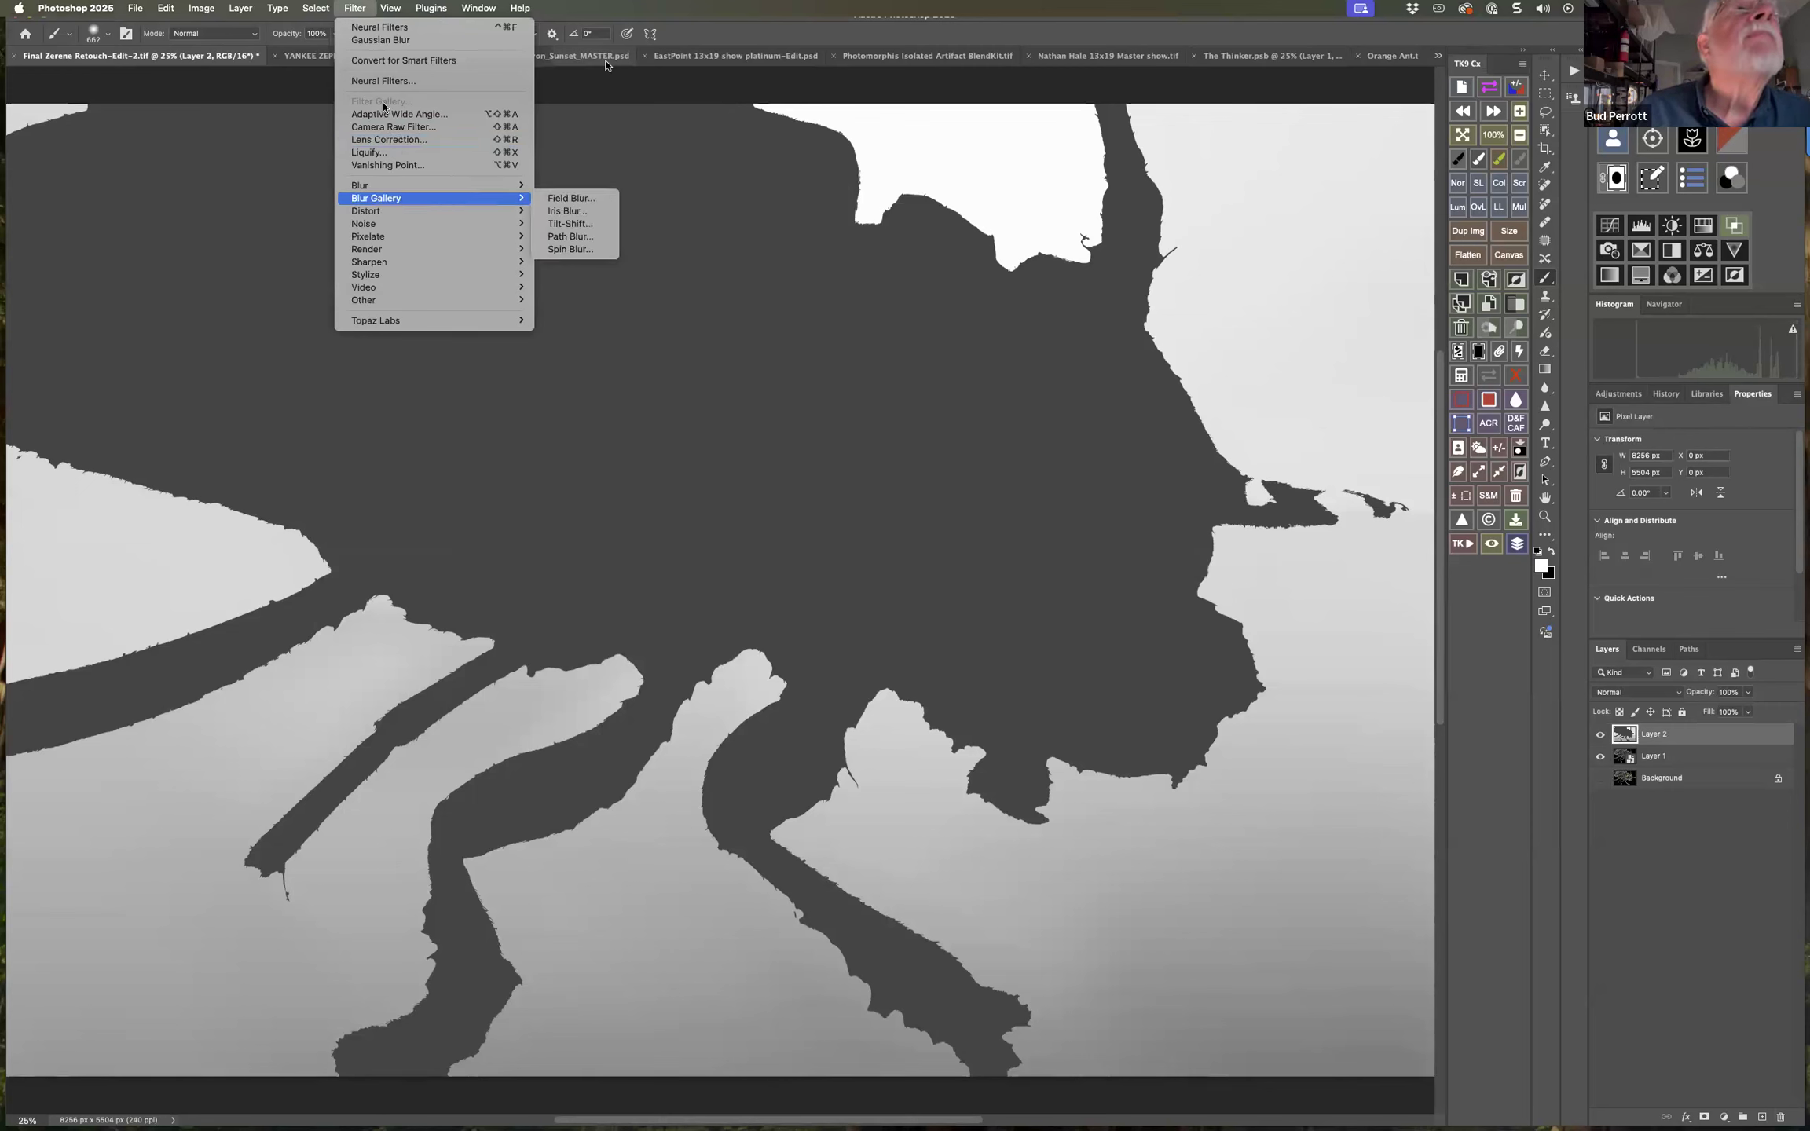
pyautogui.moveTo(326, 9)
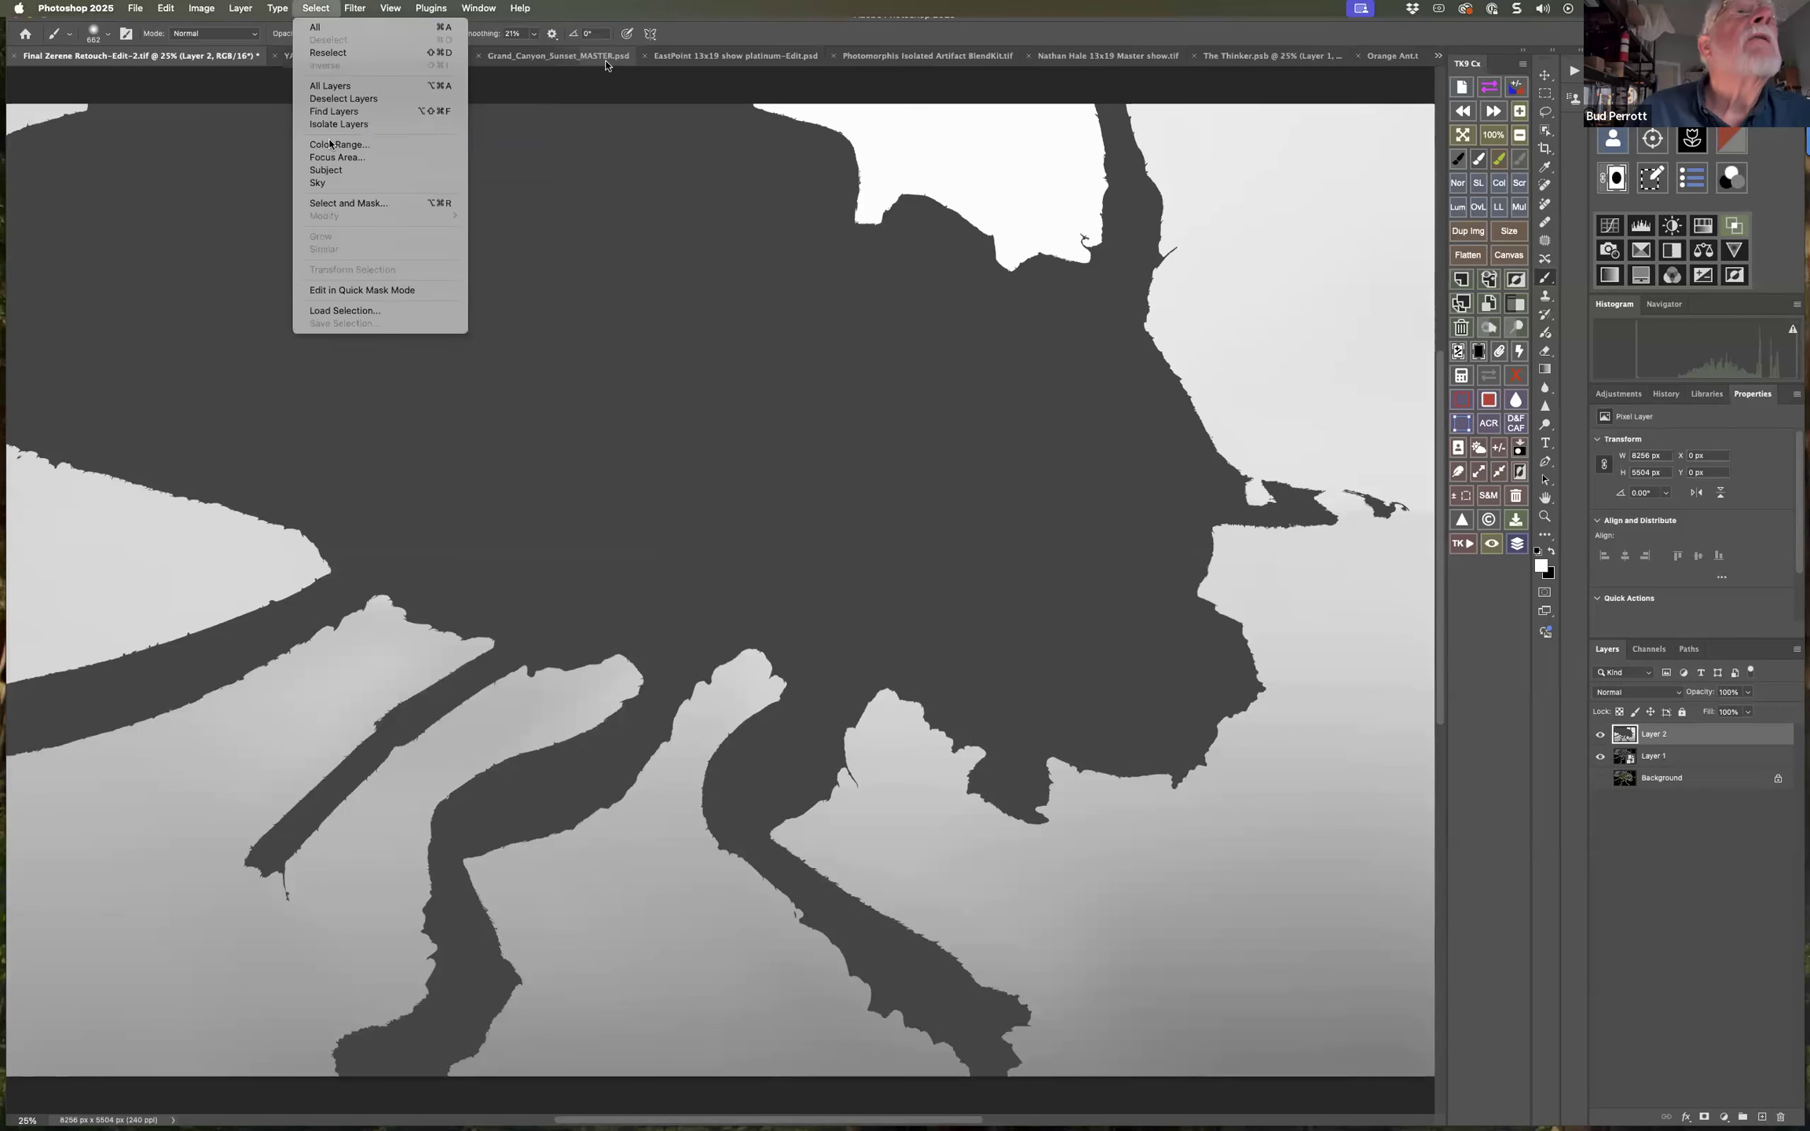
pyautogui.click(326, 170)
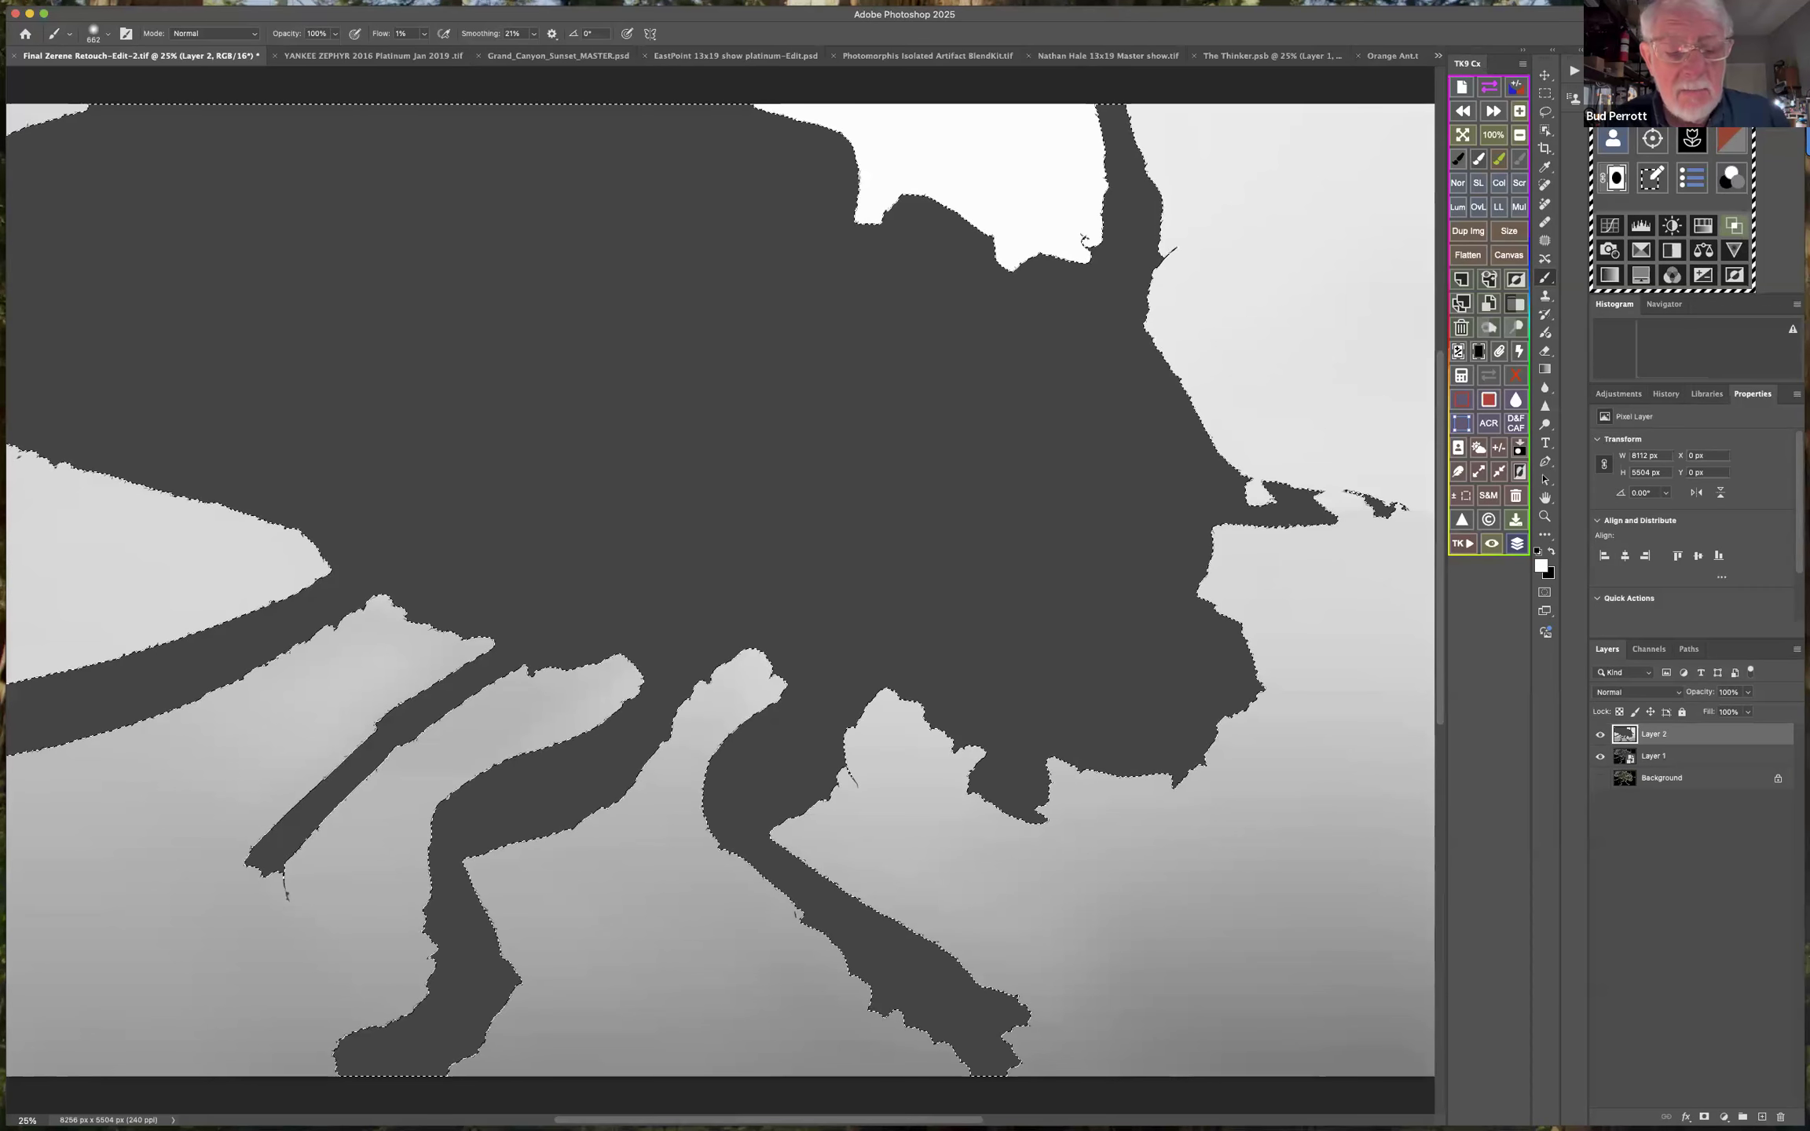
pyautogui.press('super+shift+i')
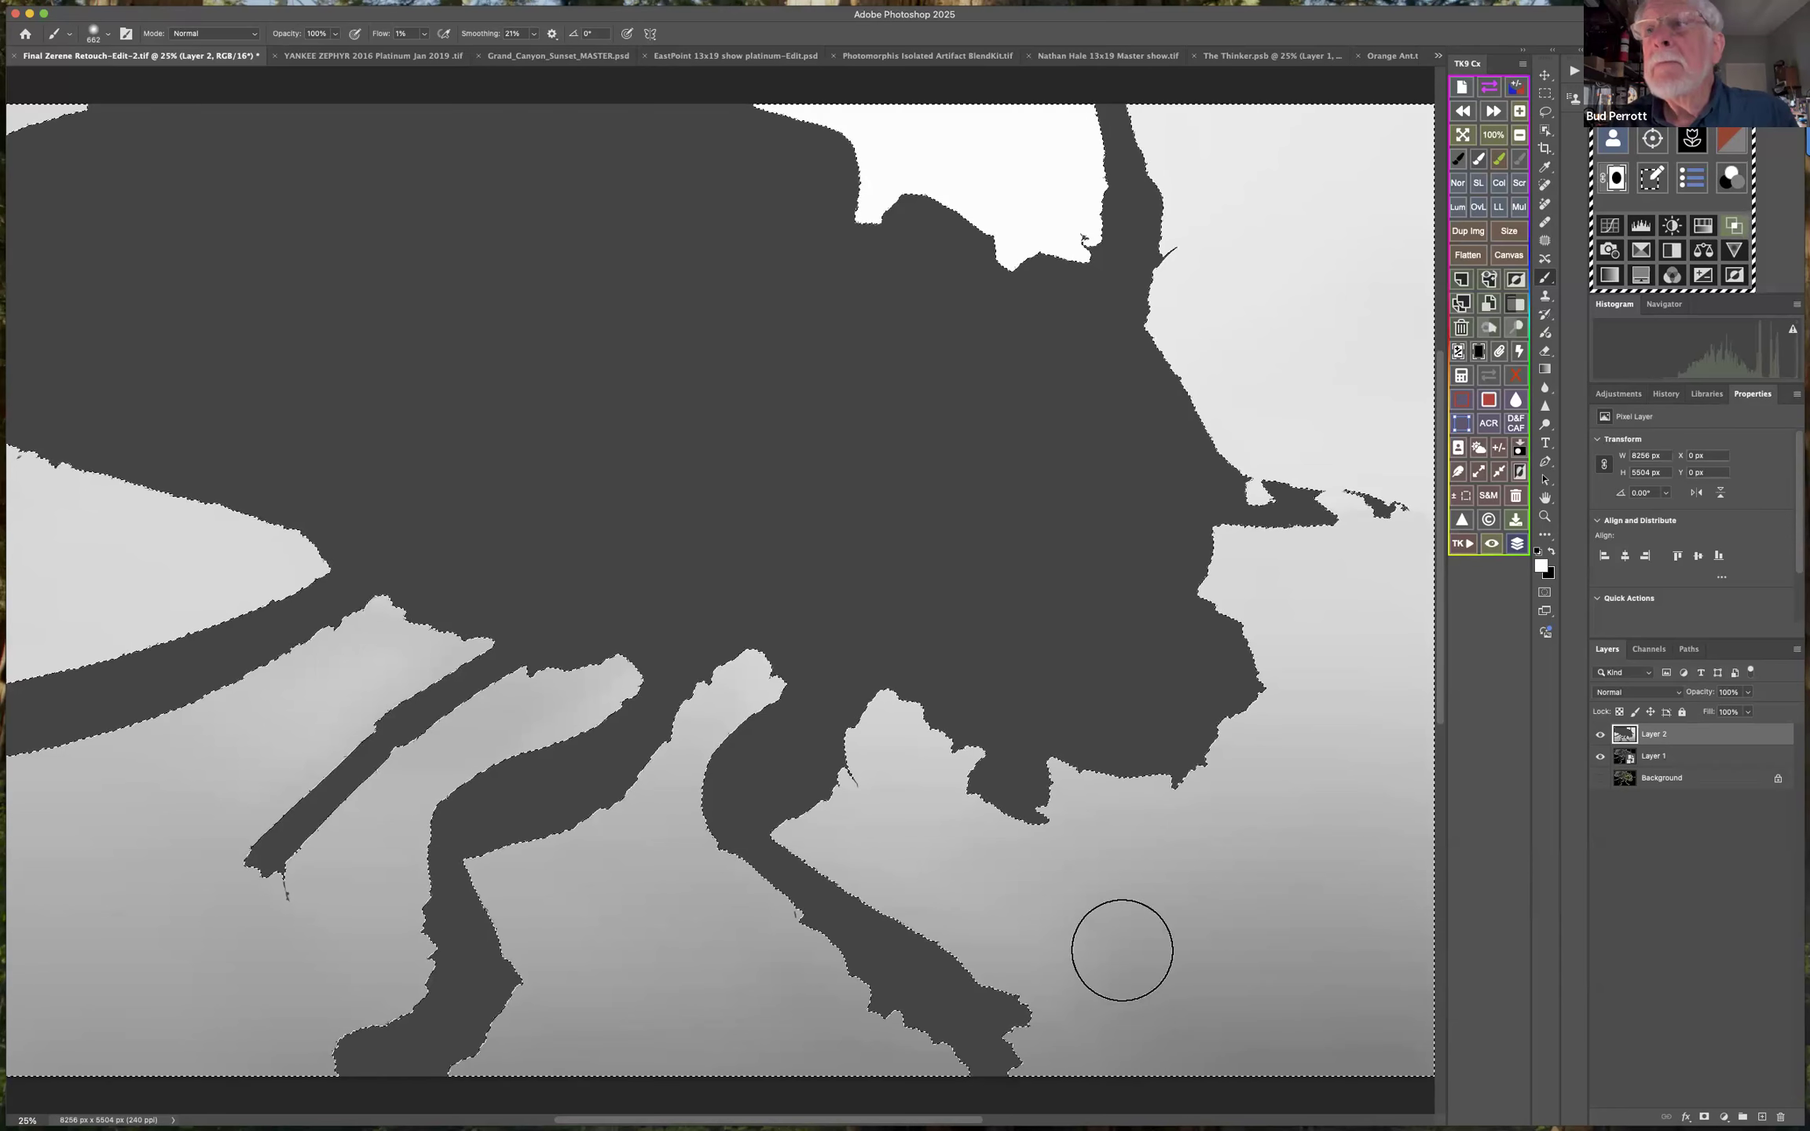
pyautogui.click(1725, 1115)
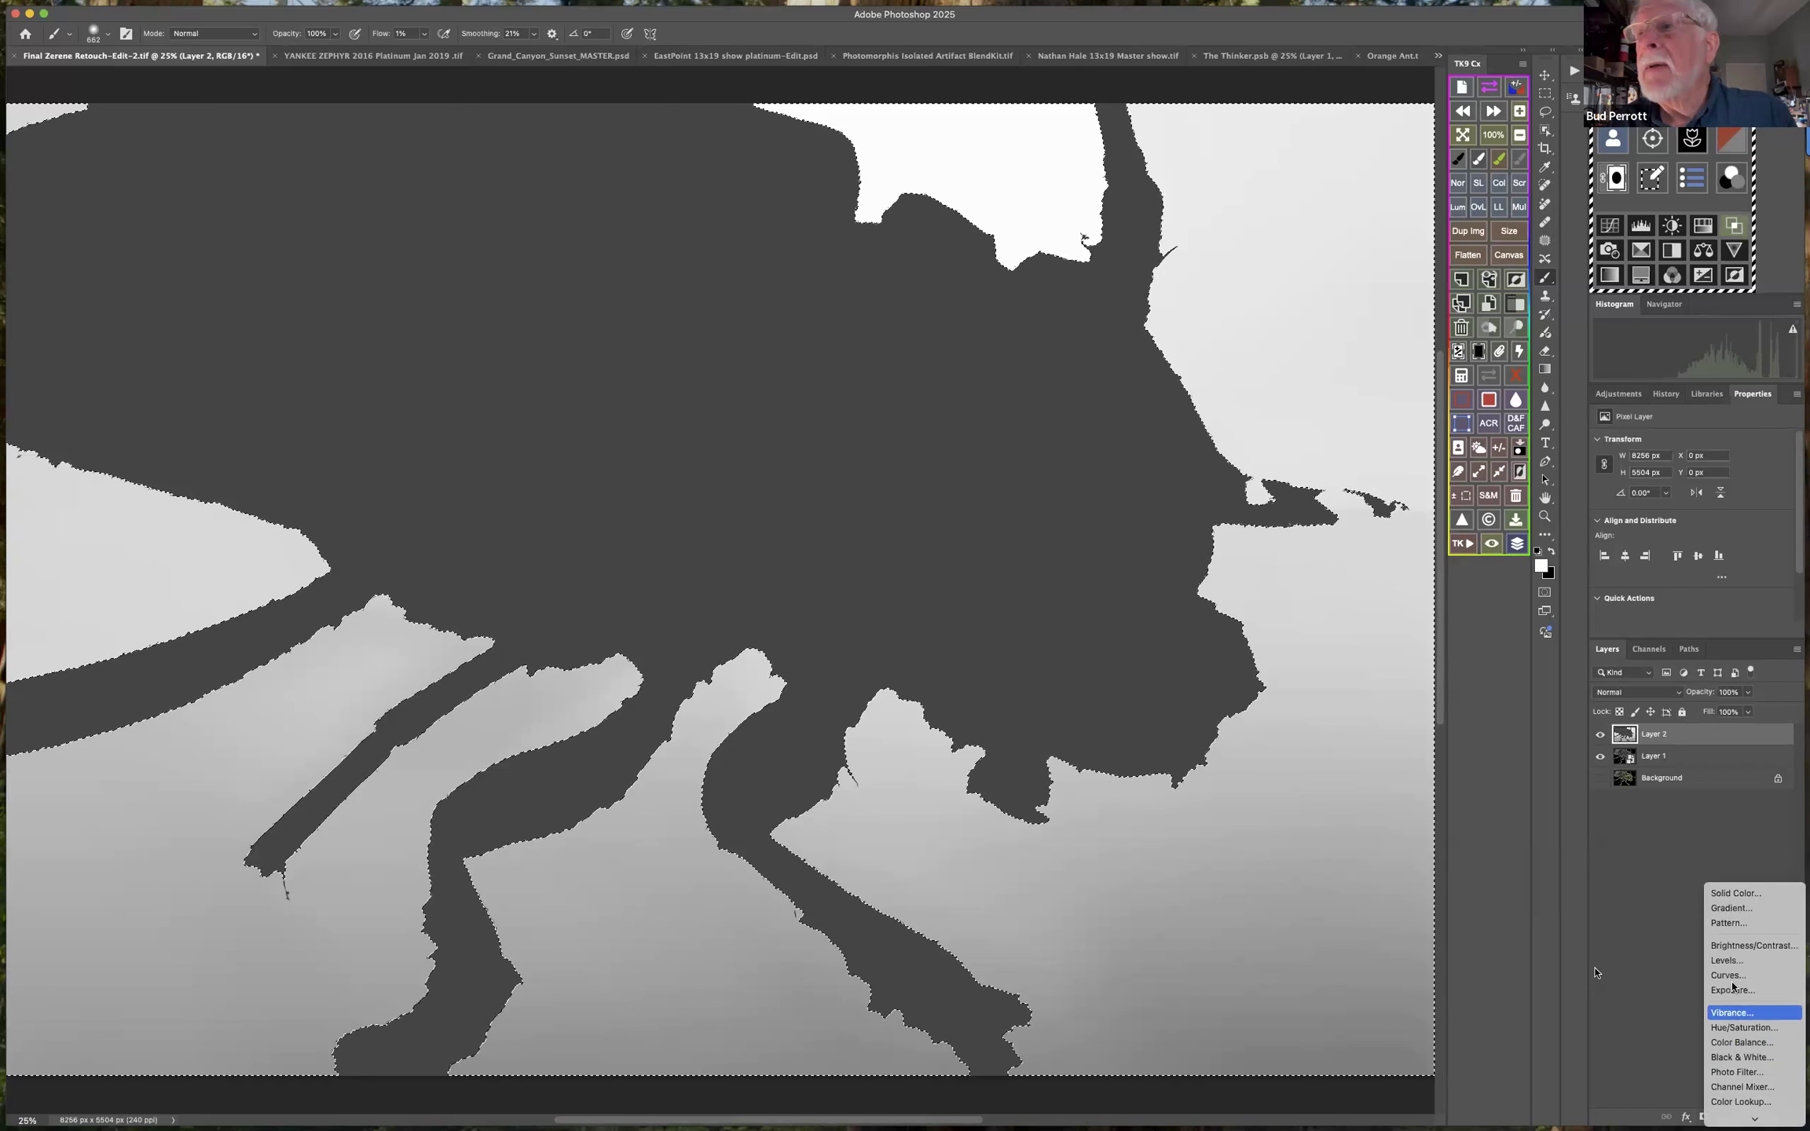
pyautogui.click(1733, 977)
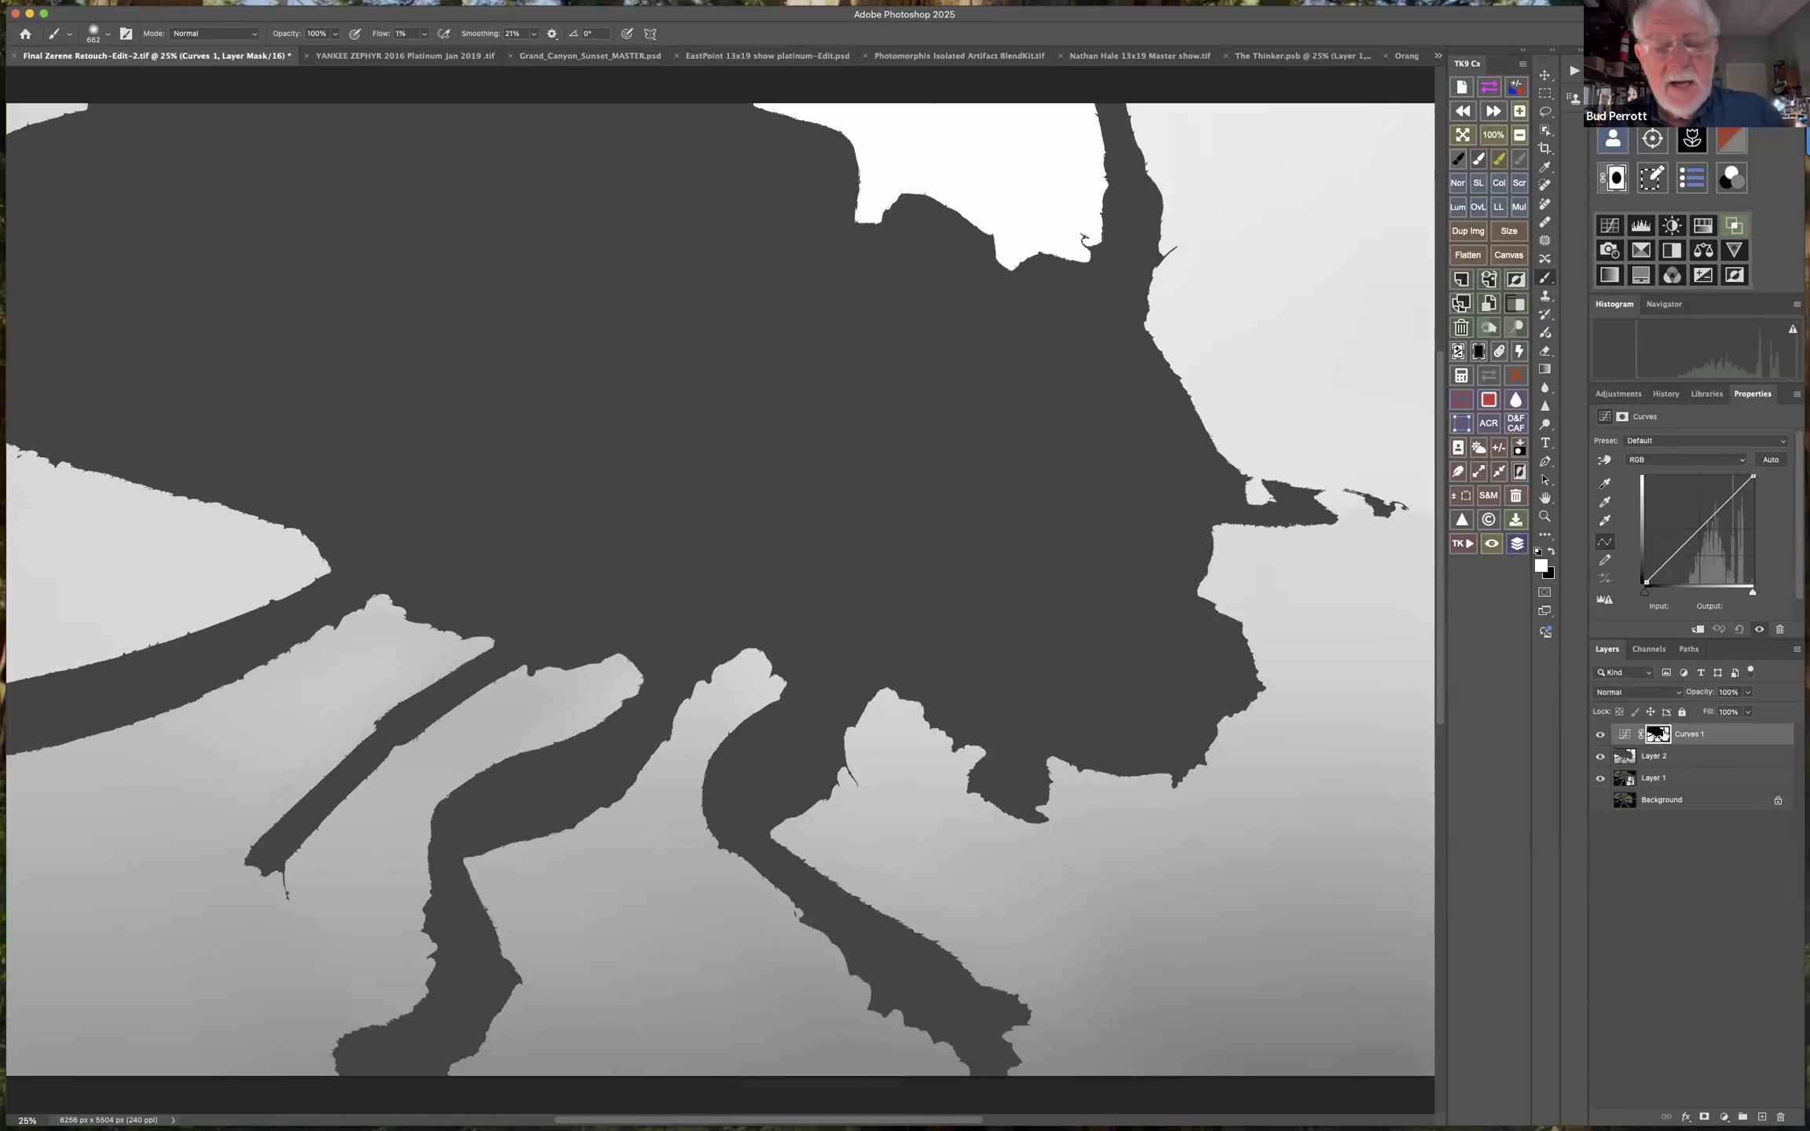
# Check the Curves 1 layer mask on its own and hide the depth map on Layer 2.
pyautogui.keyDown('alt'); pyautogui.click(1658, 738); pyautogui.keyUp('alt')
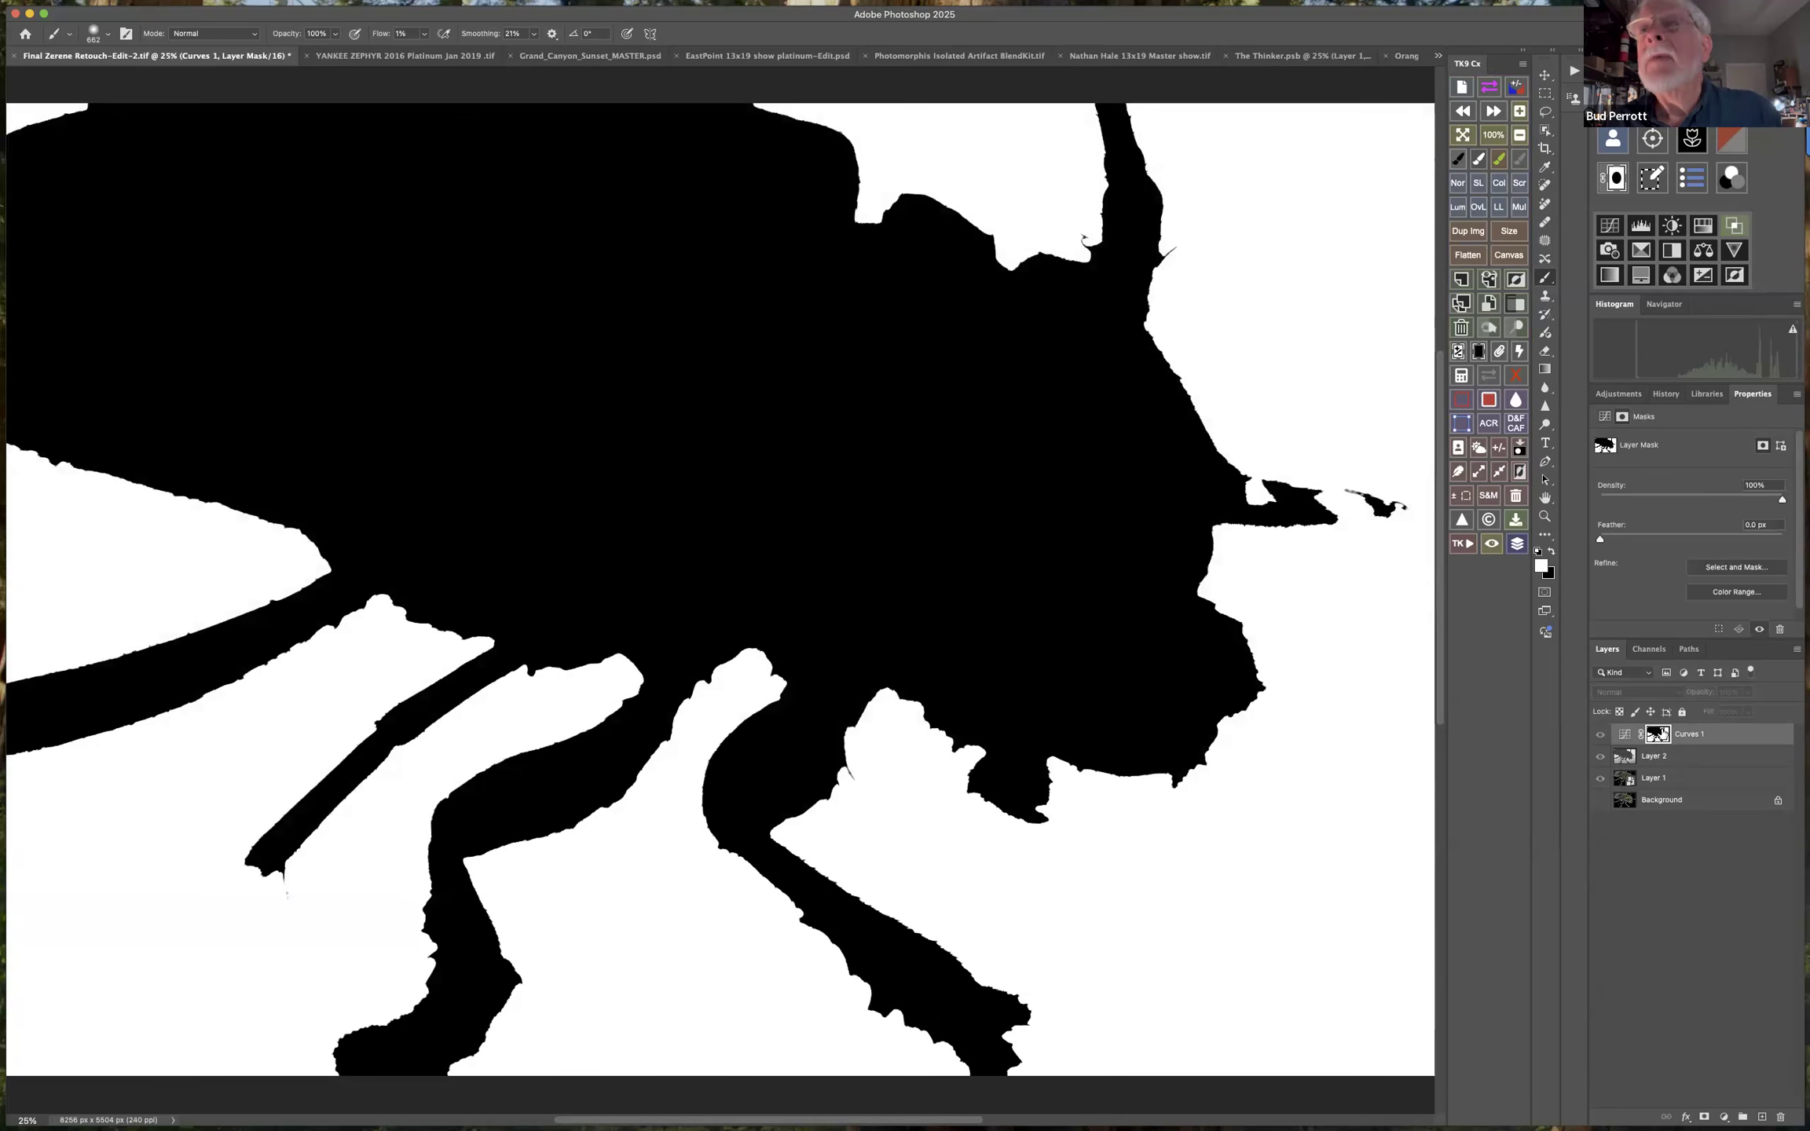
pyautogui.keyDown('alt'); pyautogui.click(1660, 734); pyautogui.keyUp('alt')
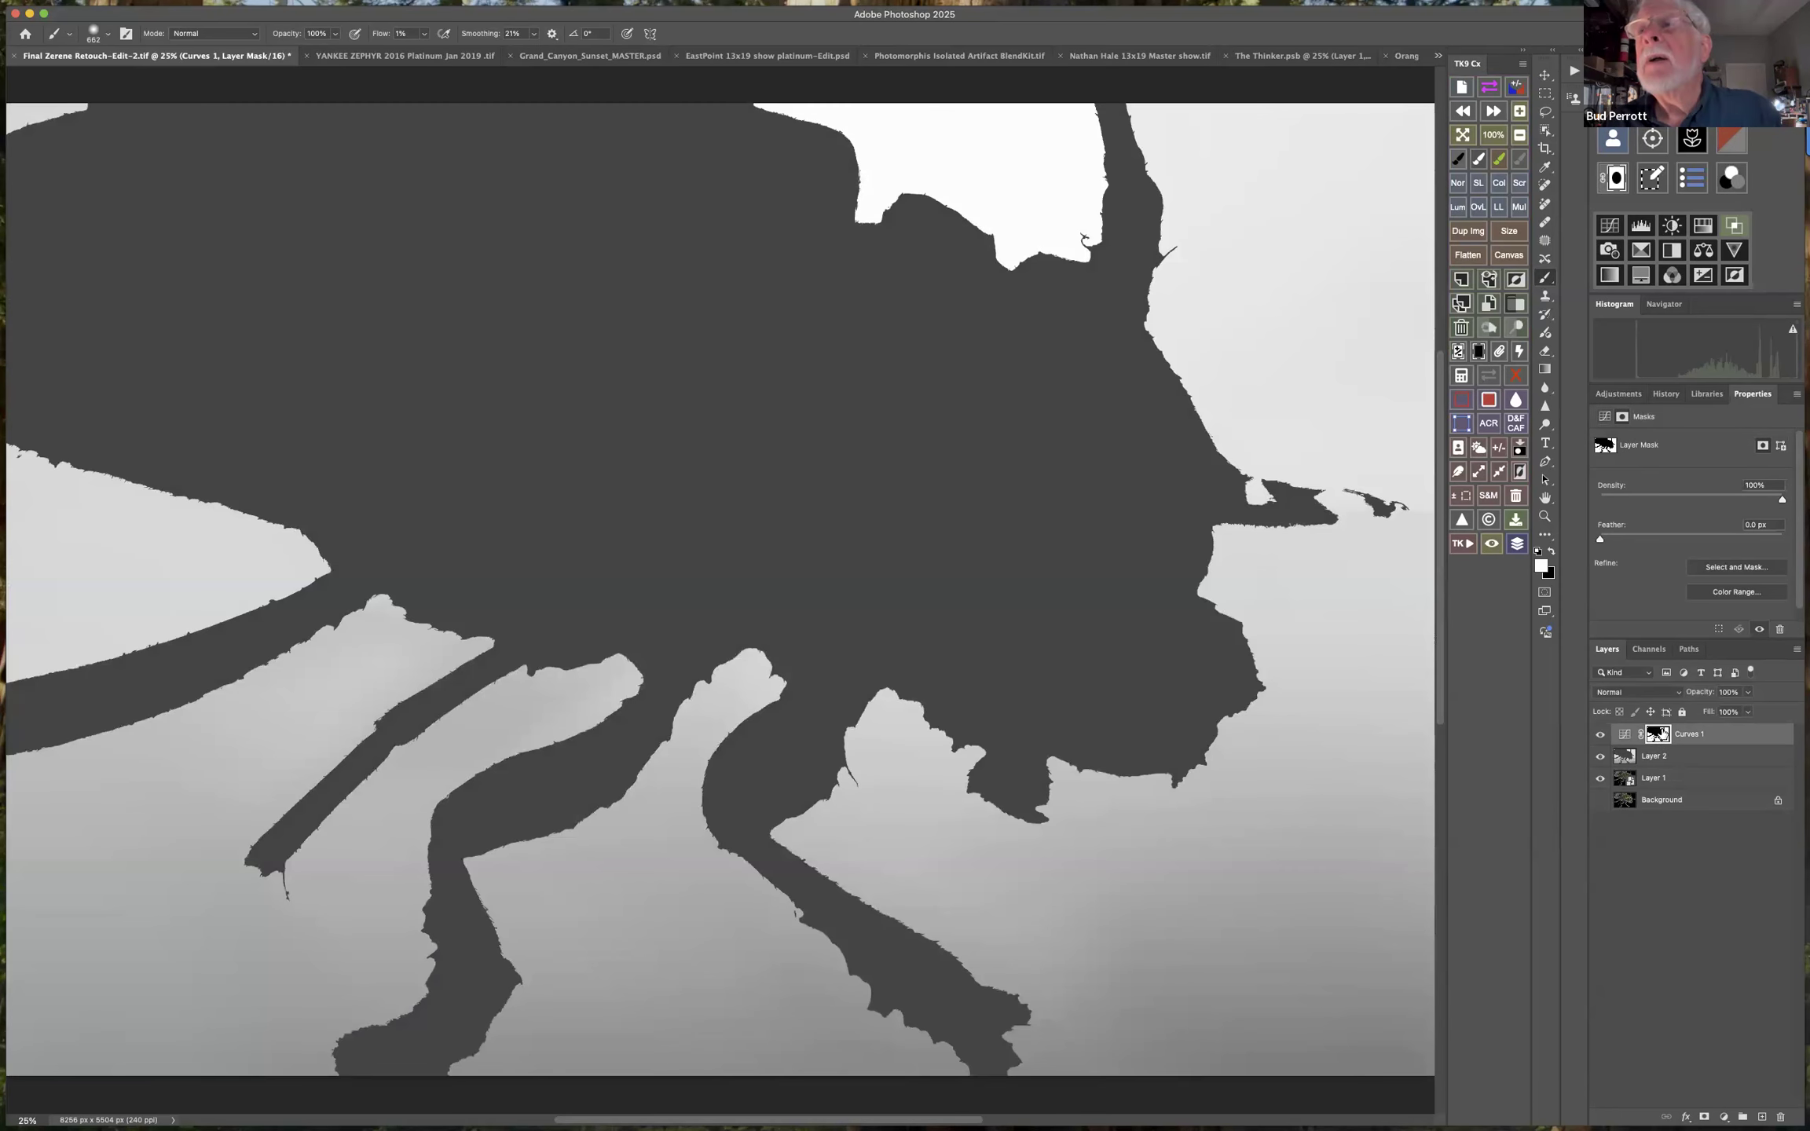
pyautogui.click(1623, 736)
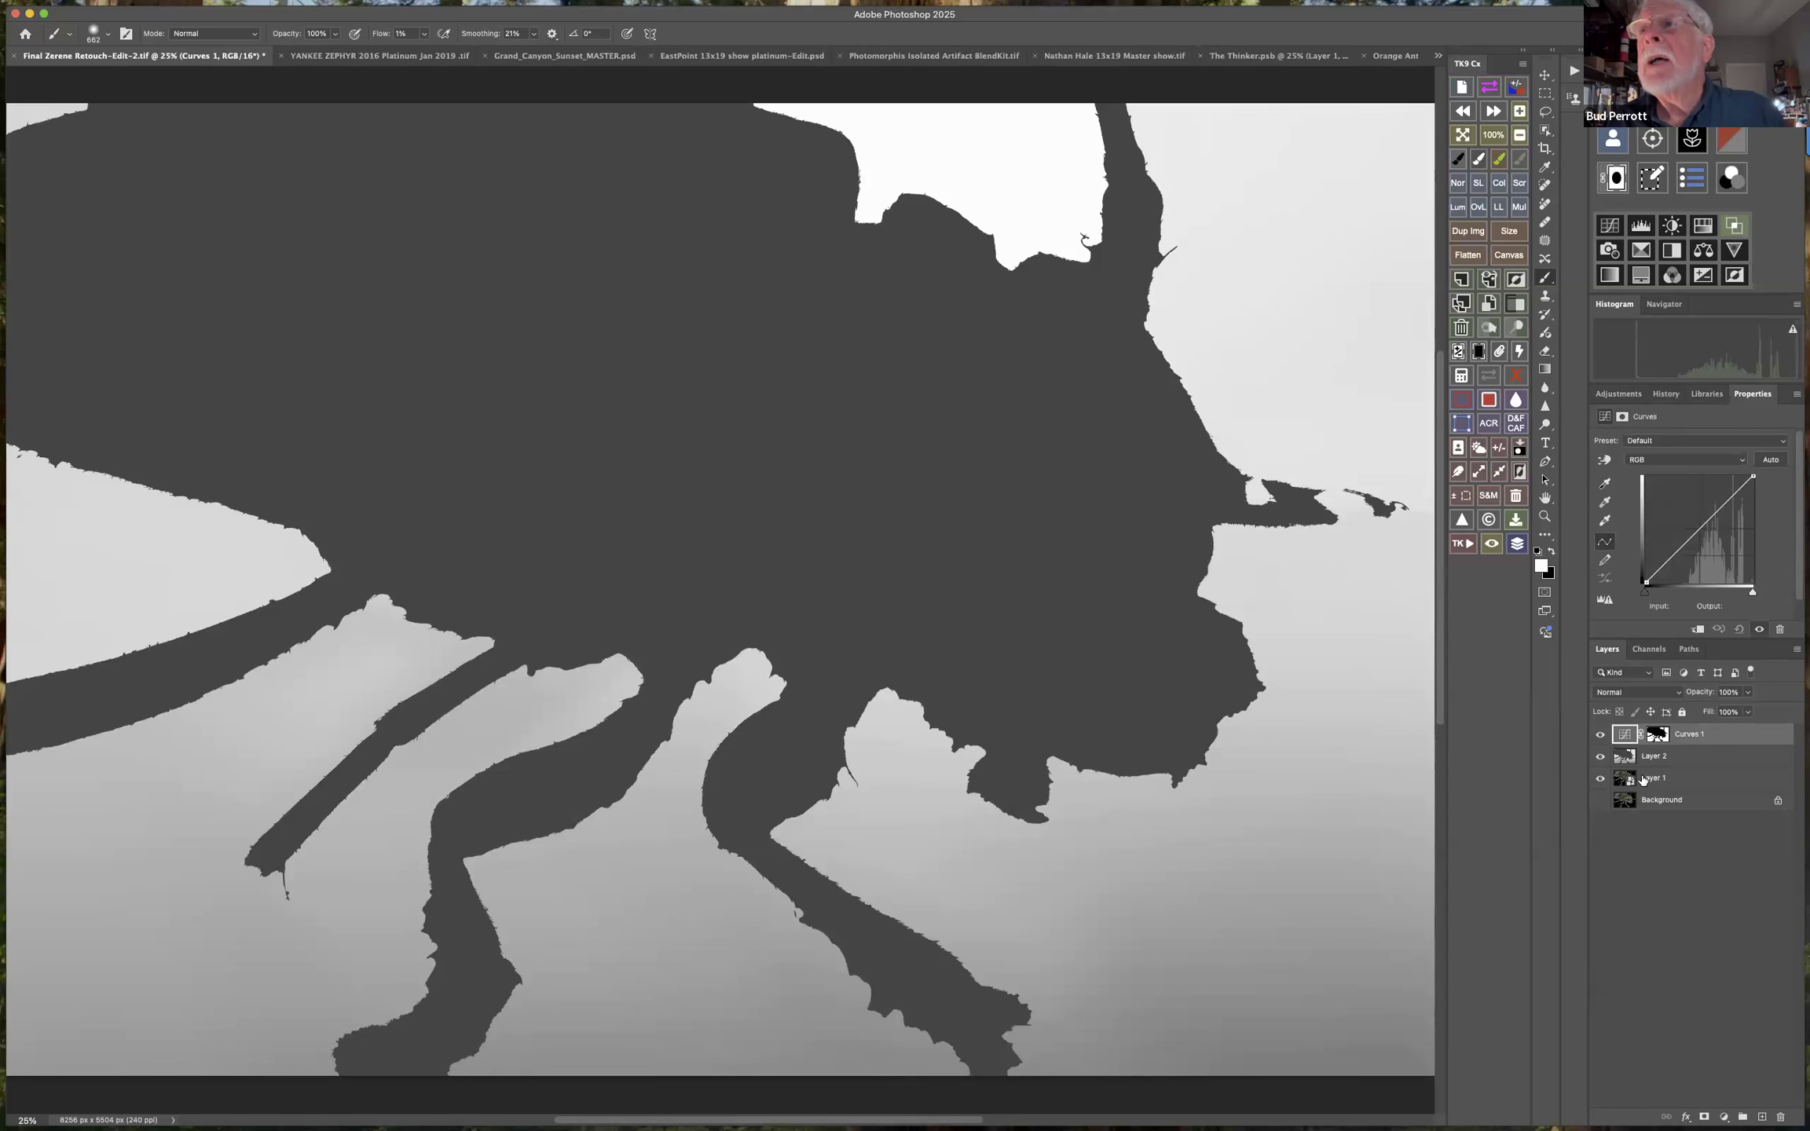
pyautogui.click(1600, 756)
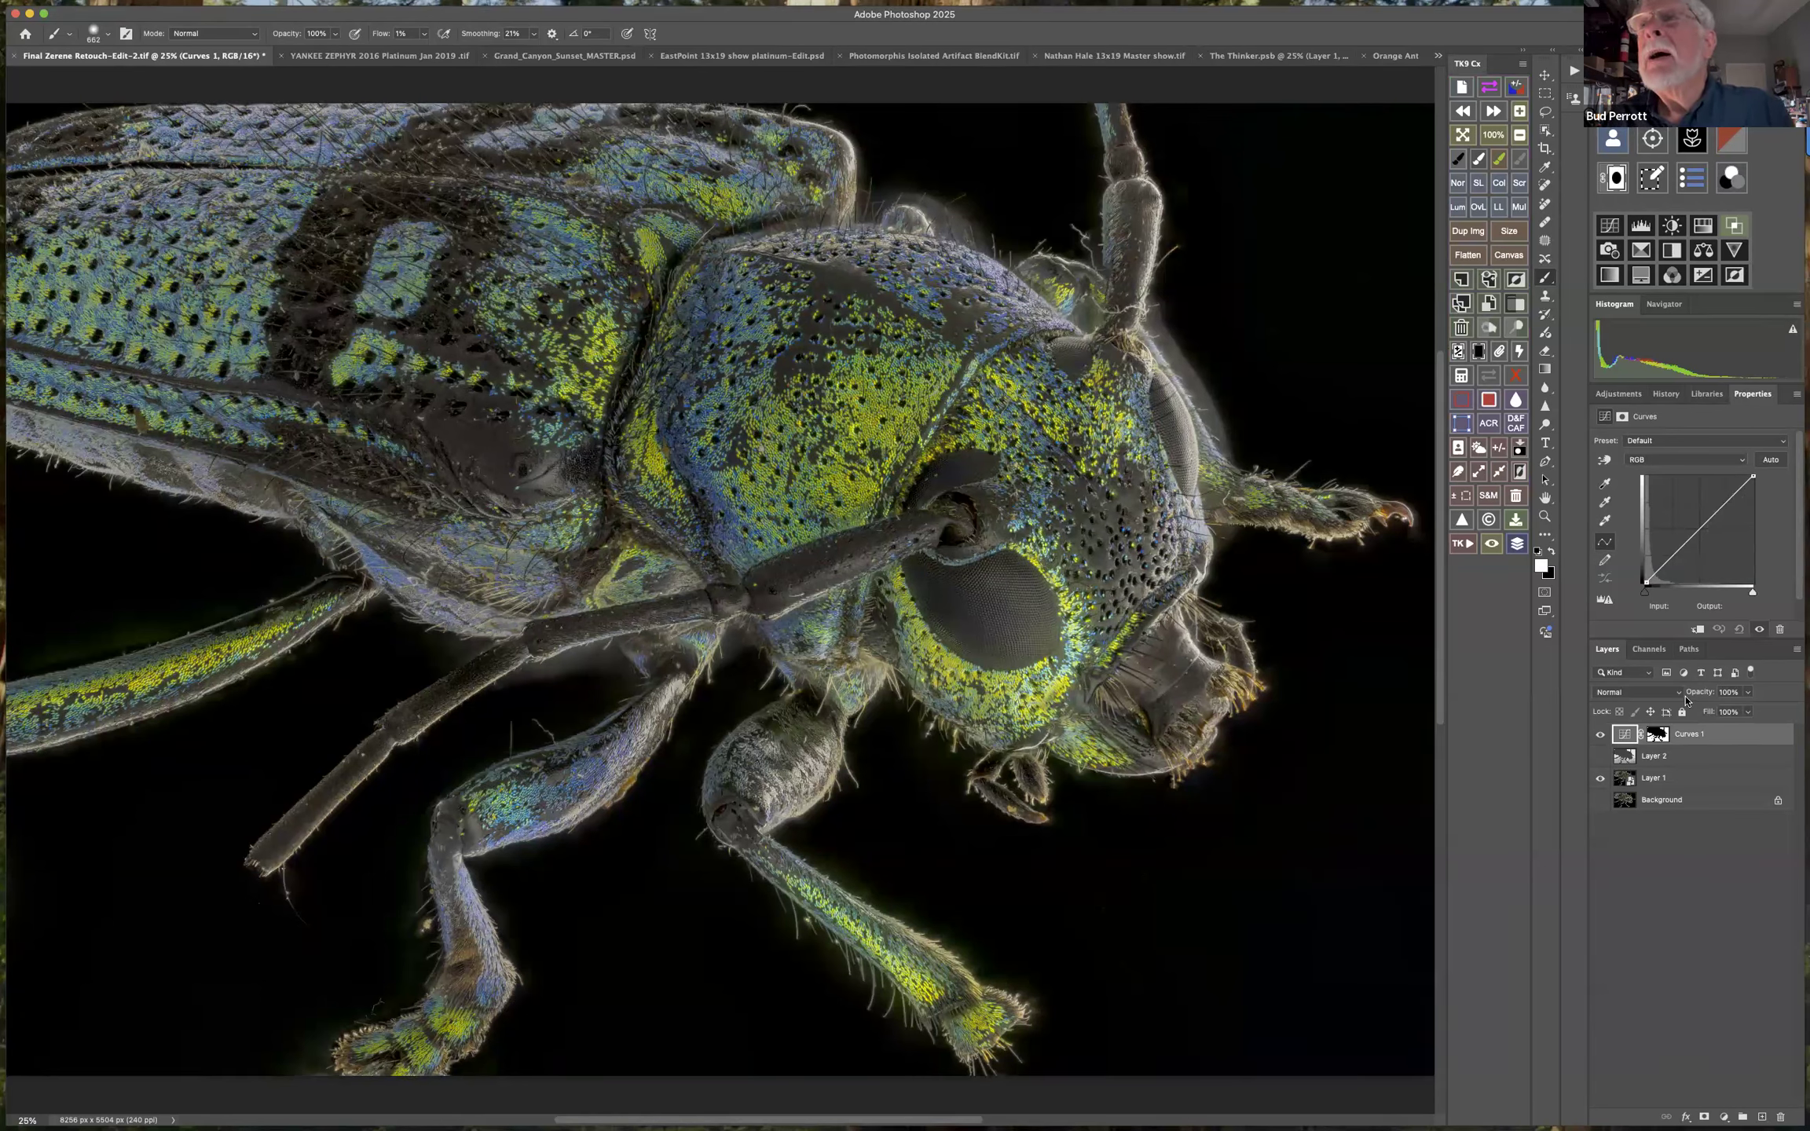
# Darken the background around the beetle by lowering the white point of Curves 1 to an output of about 74.
pyautogui.click(1701, 526)
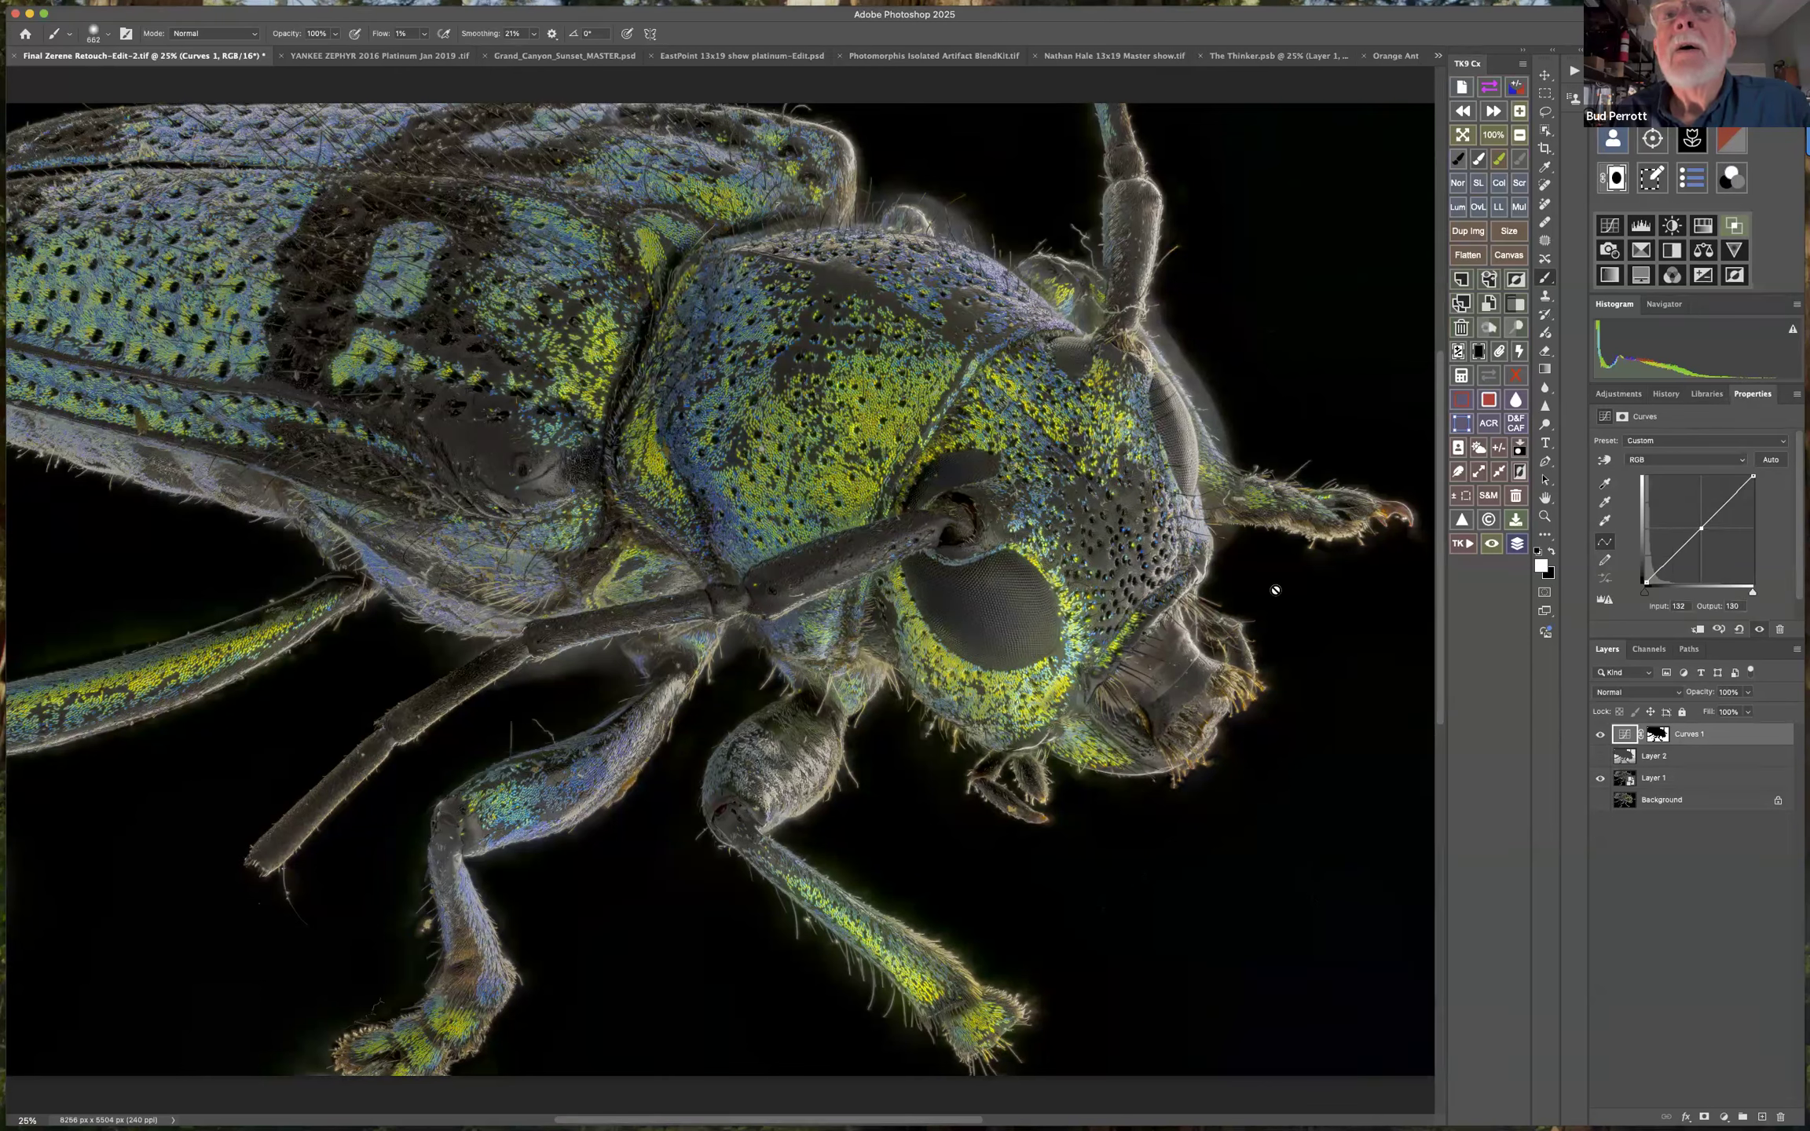
pyautogui.click(737, 662)
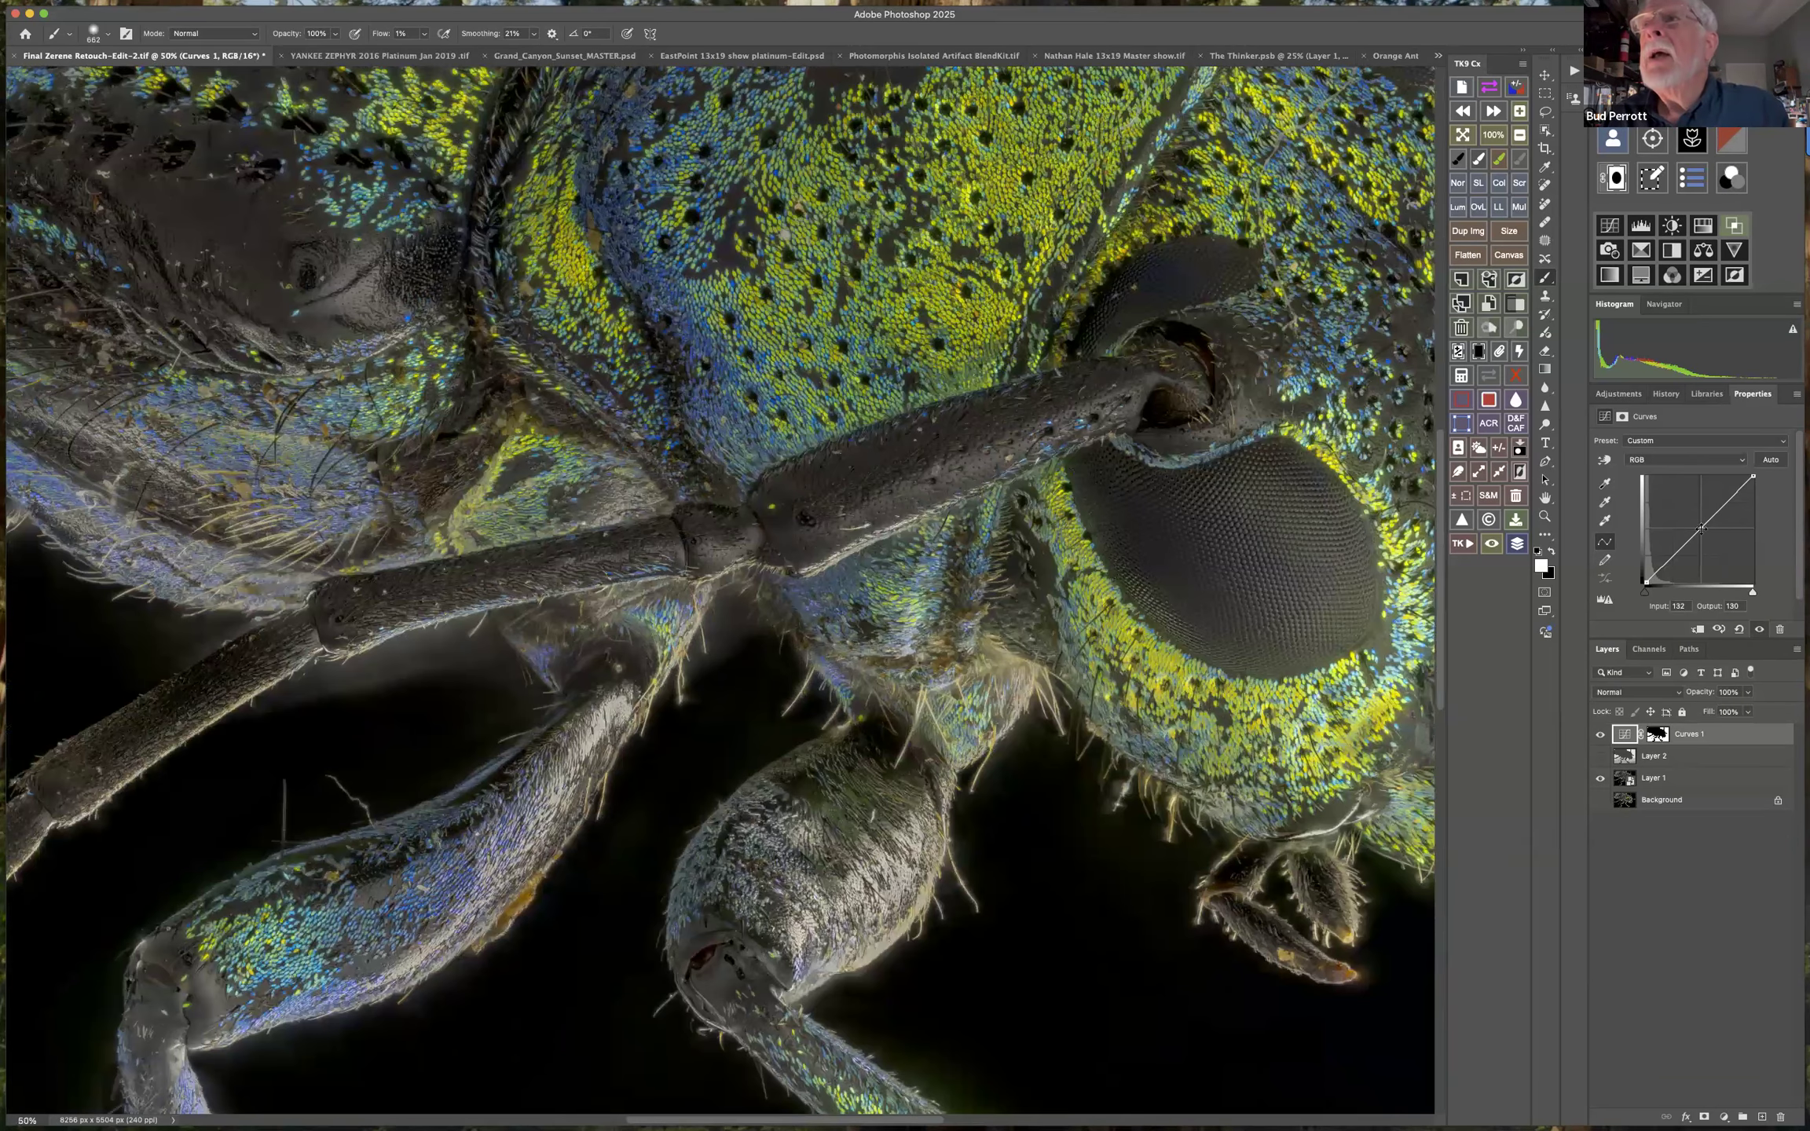
pyautogui.moveTo(1701, 530); pyautogui.dragTo(1728, 612)
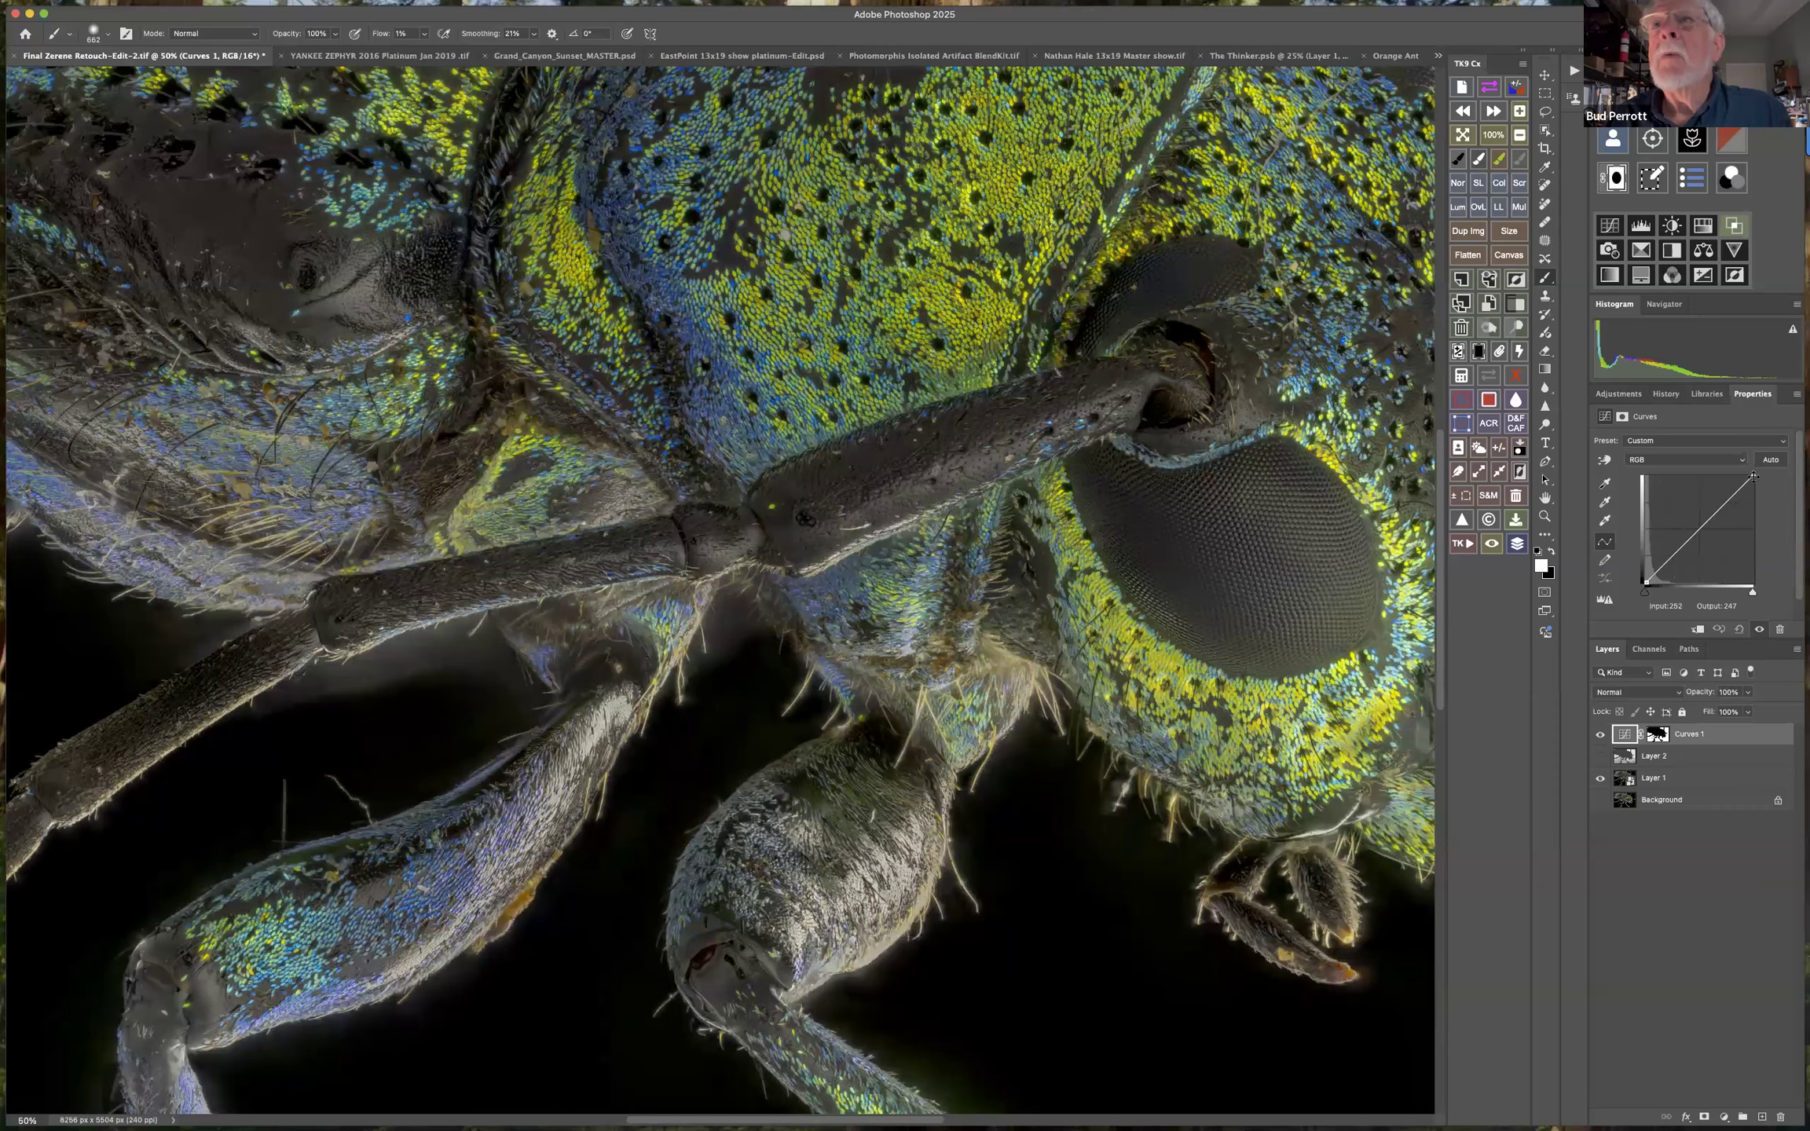
pyautogui.moveTo(1752, 477); pyautogui.dragTo(1779, 551)
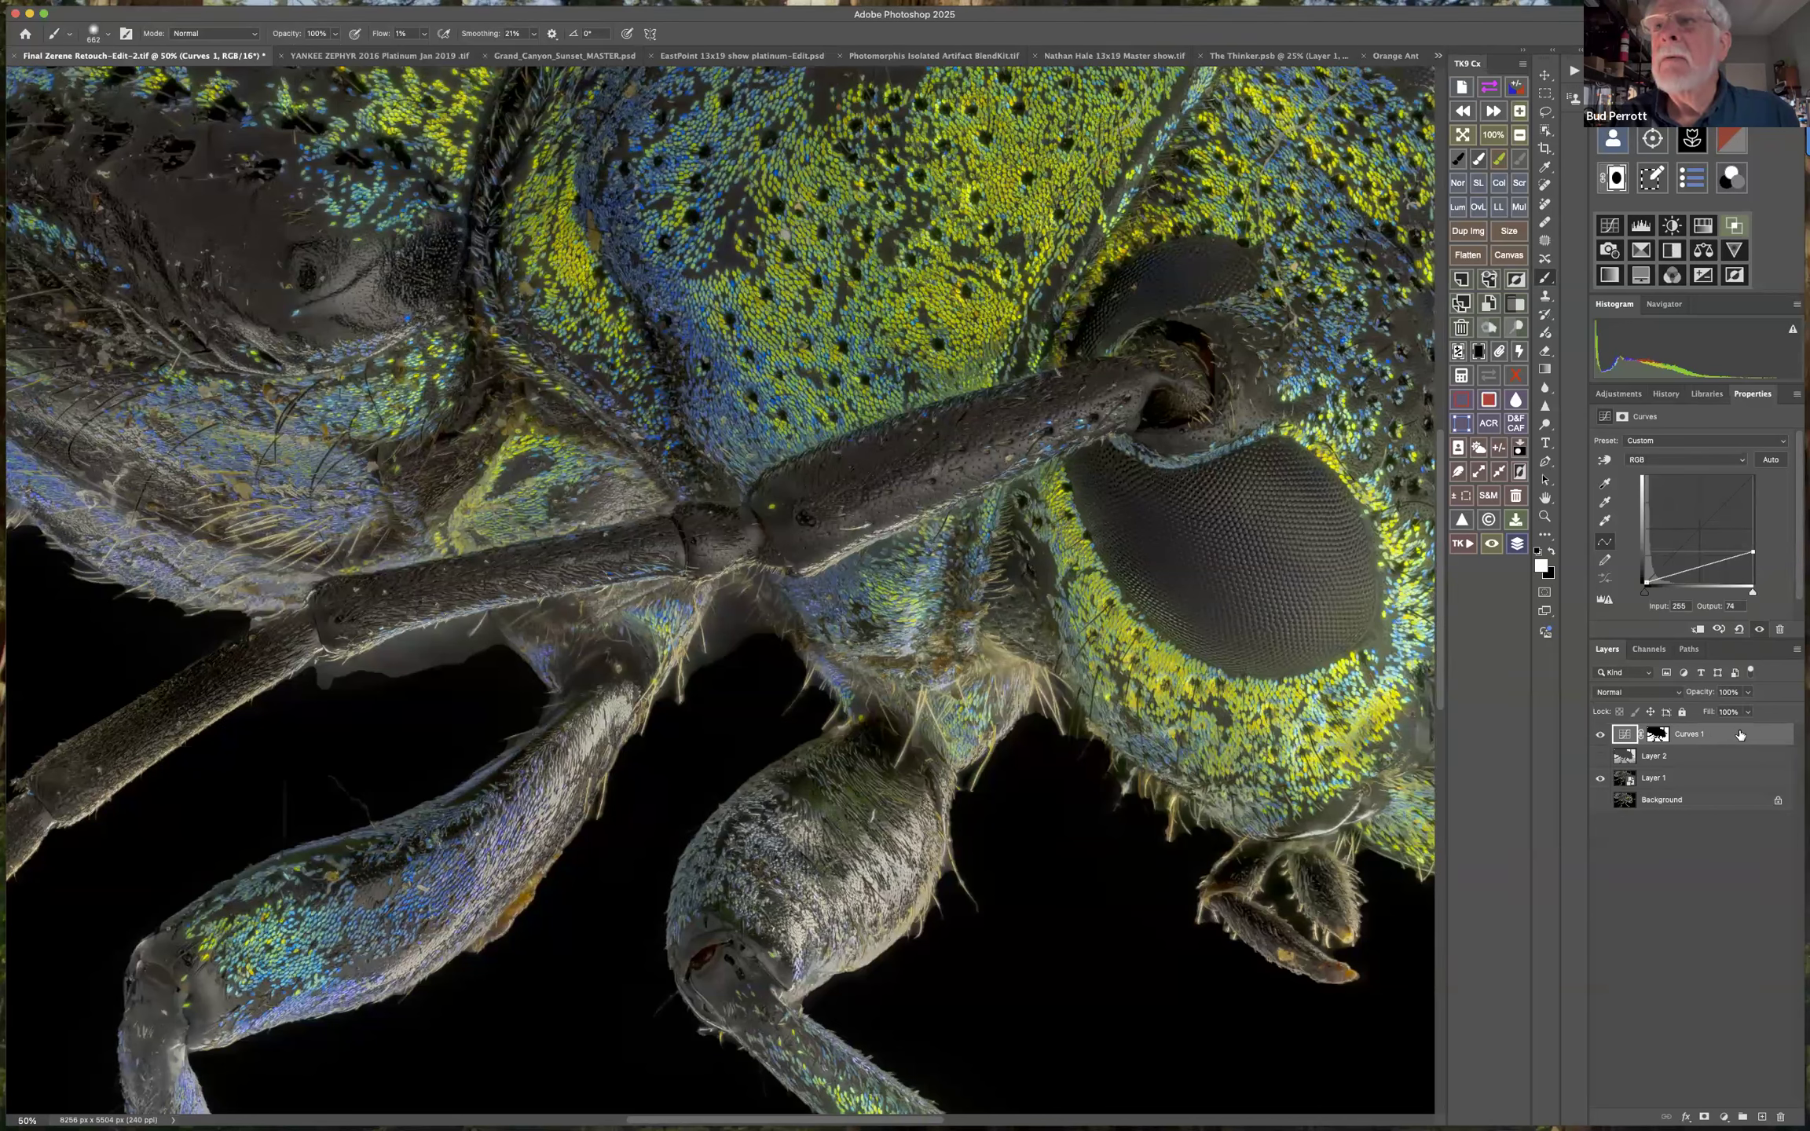
# Protect the bright hairs from Curves 1 by splitting its Blend If Underlying Layer highlight limit at 54 / 68.
pyautogui.doubleClick(1742, 736)
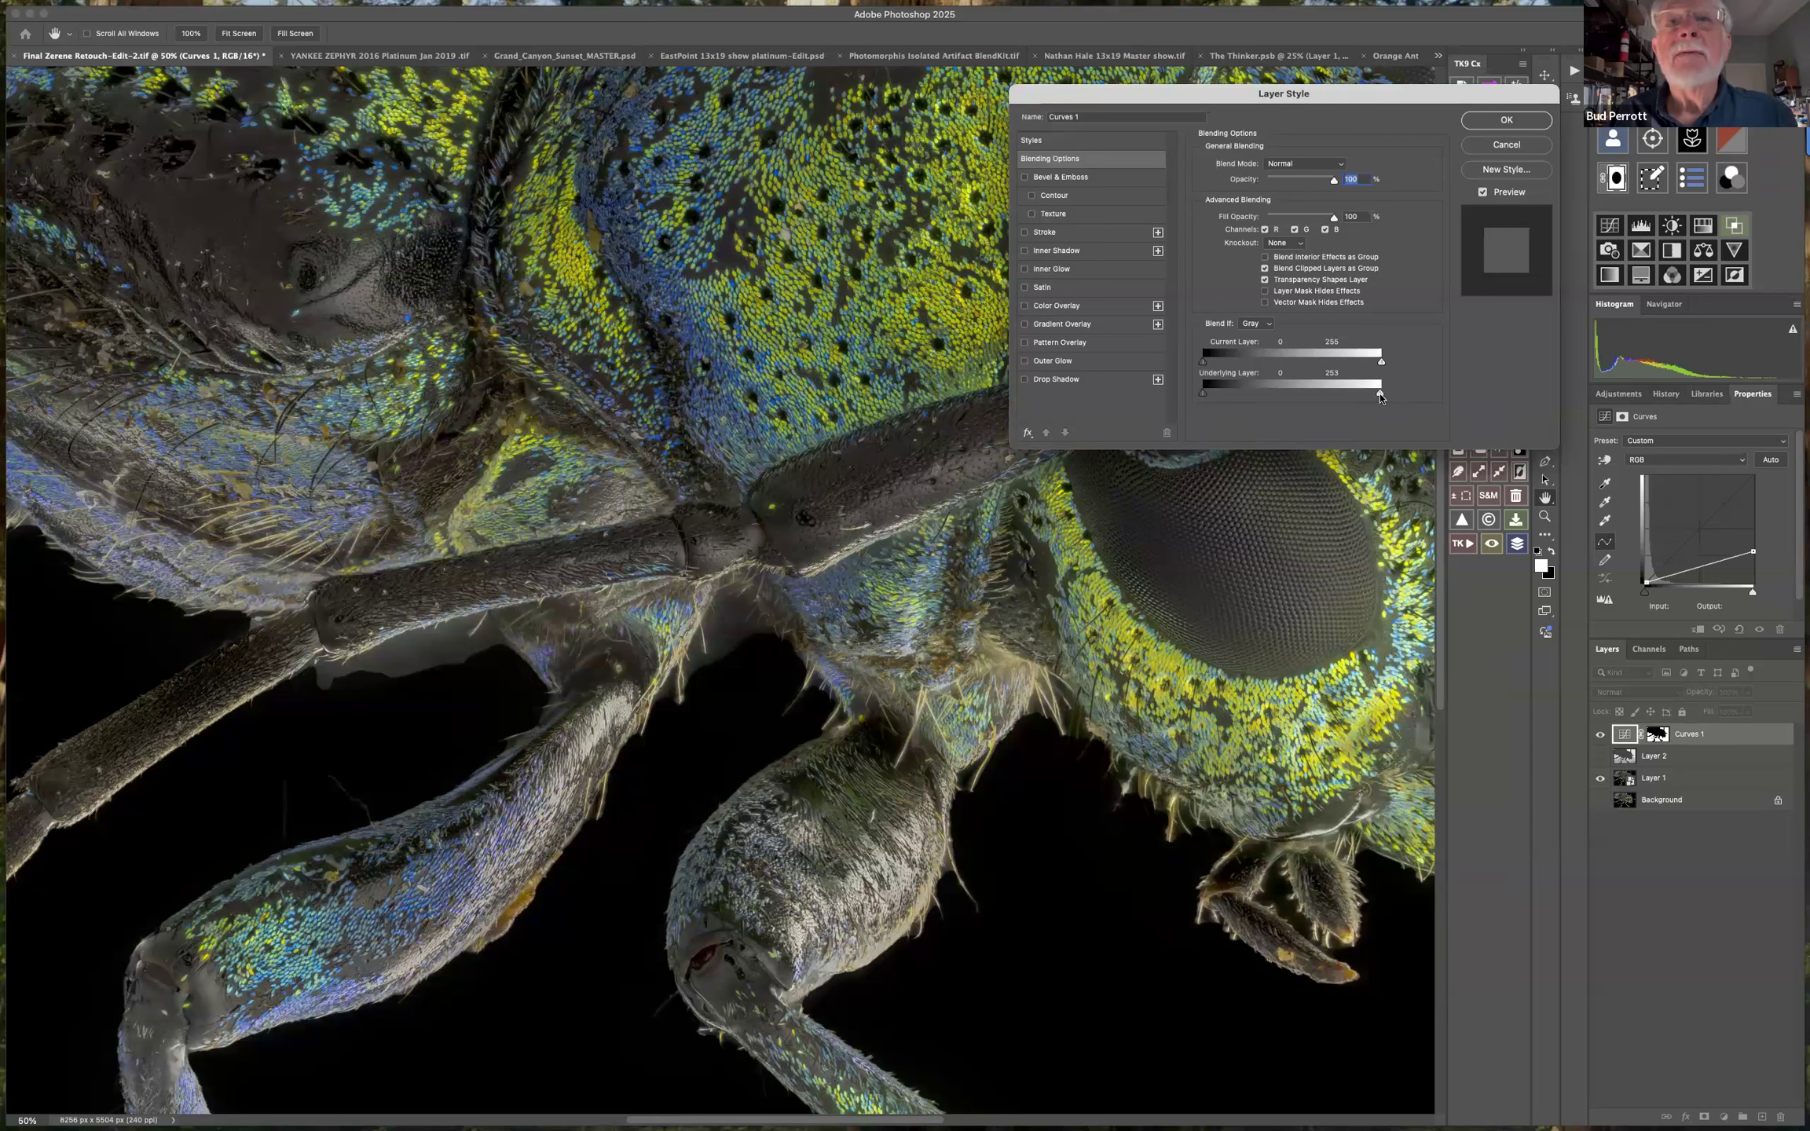
pyautogui.moveTo(1245, 387)
pyautogui.mouseDown()
pyautogui.moveTo(1180, 383)
pyautogui.moveTo(1262, 393)
pyautogui.moveTo(1155, 388)
pyautogui.moveTo(1267, 397)
pyautogui.mouseUp()
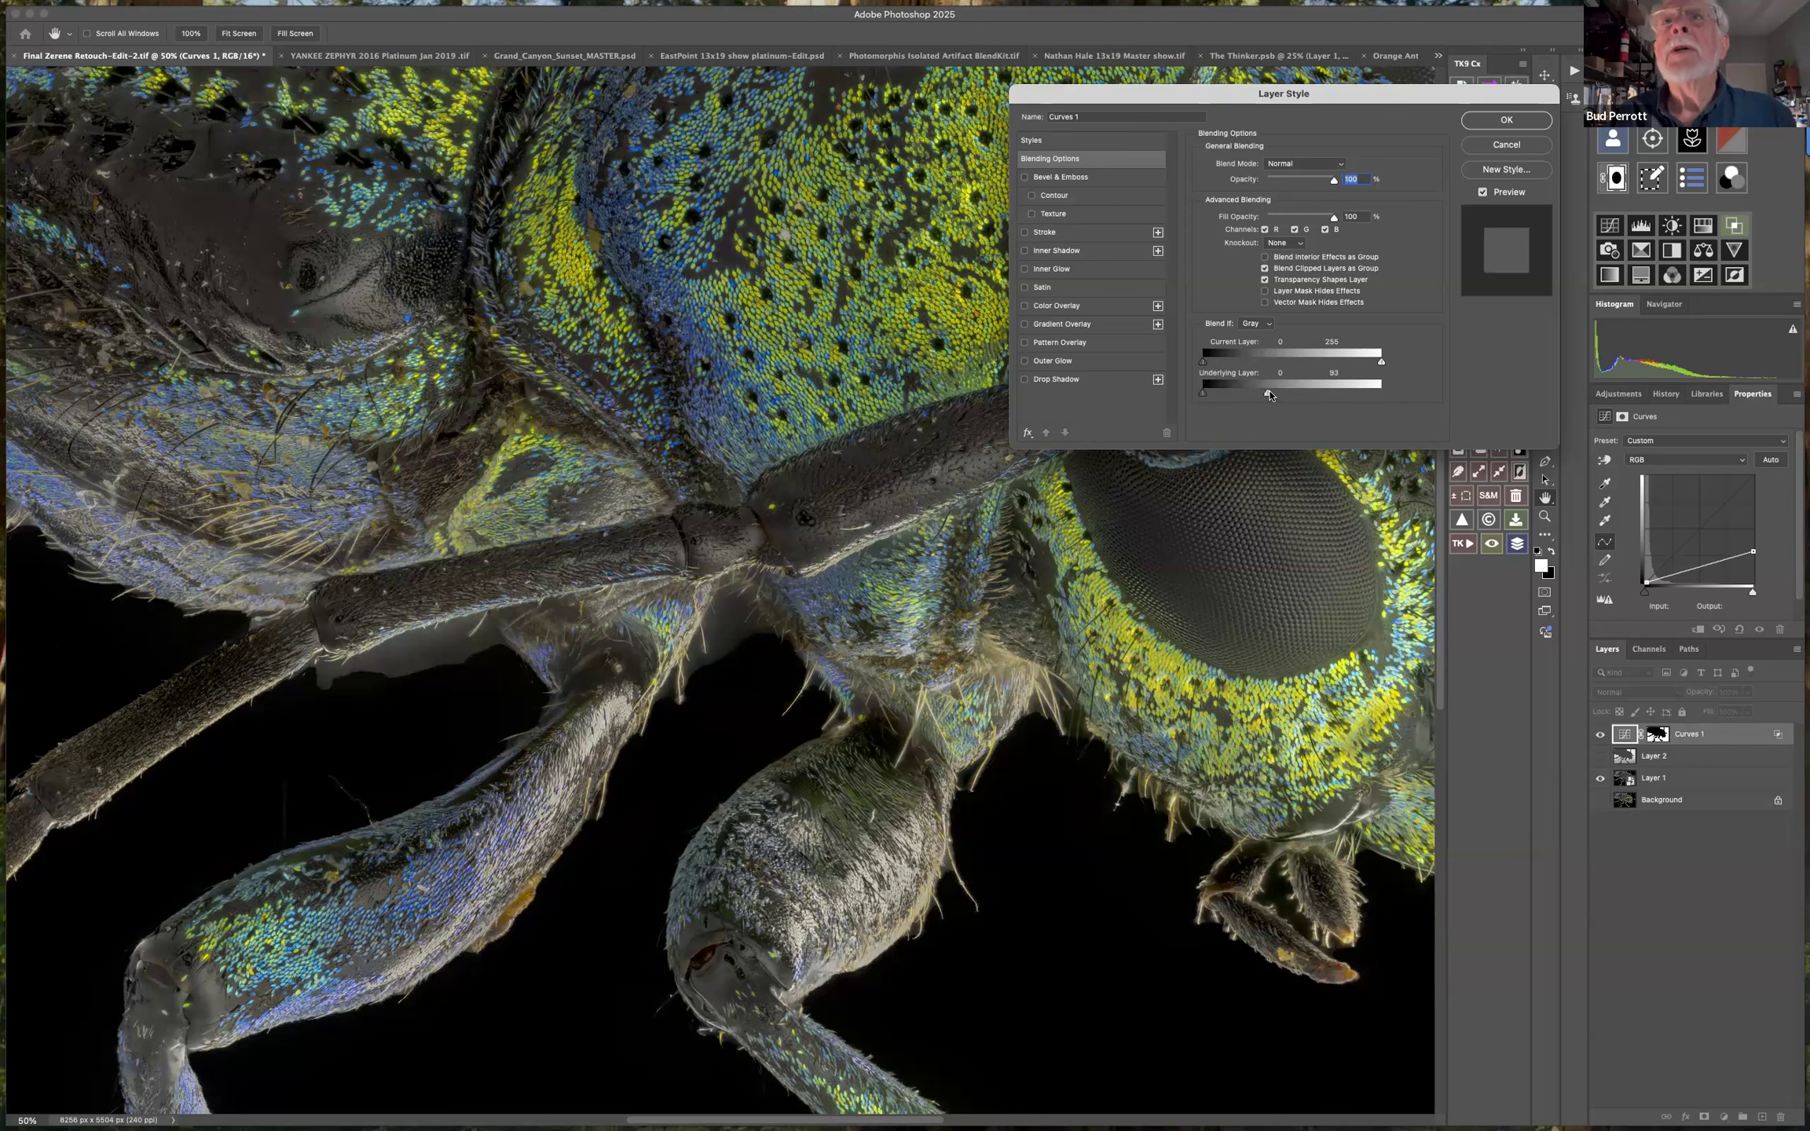
pyautogui.press('alt')
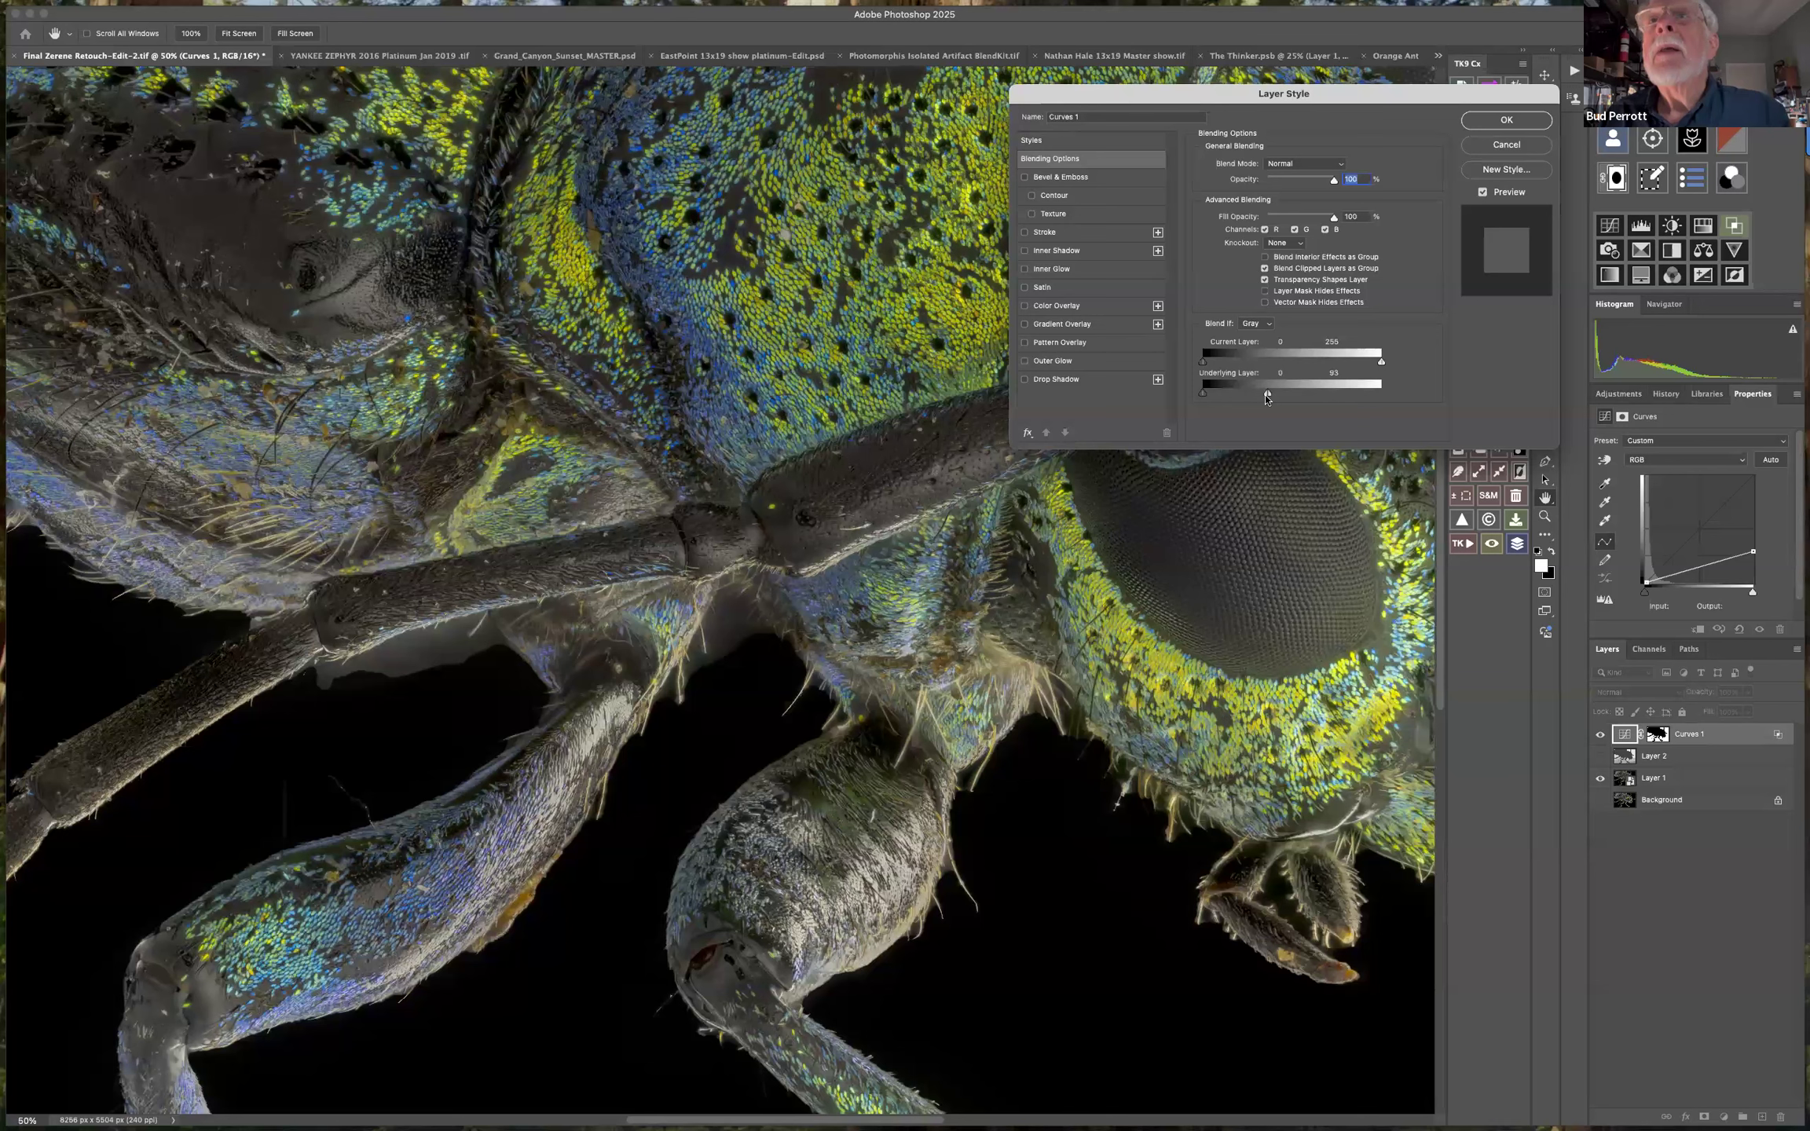
pyautogui.moveTo(1271, 395)
pyautogui.mouseDown()
pyautogui.moveTo(1218, 396)
pyautogui.moveTo(1252, 396)
pyautogui.mouseUp()
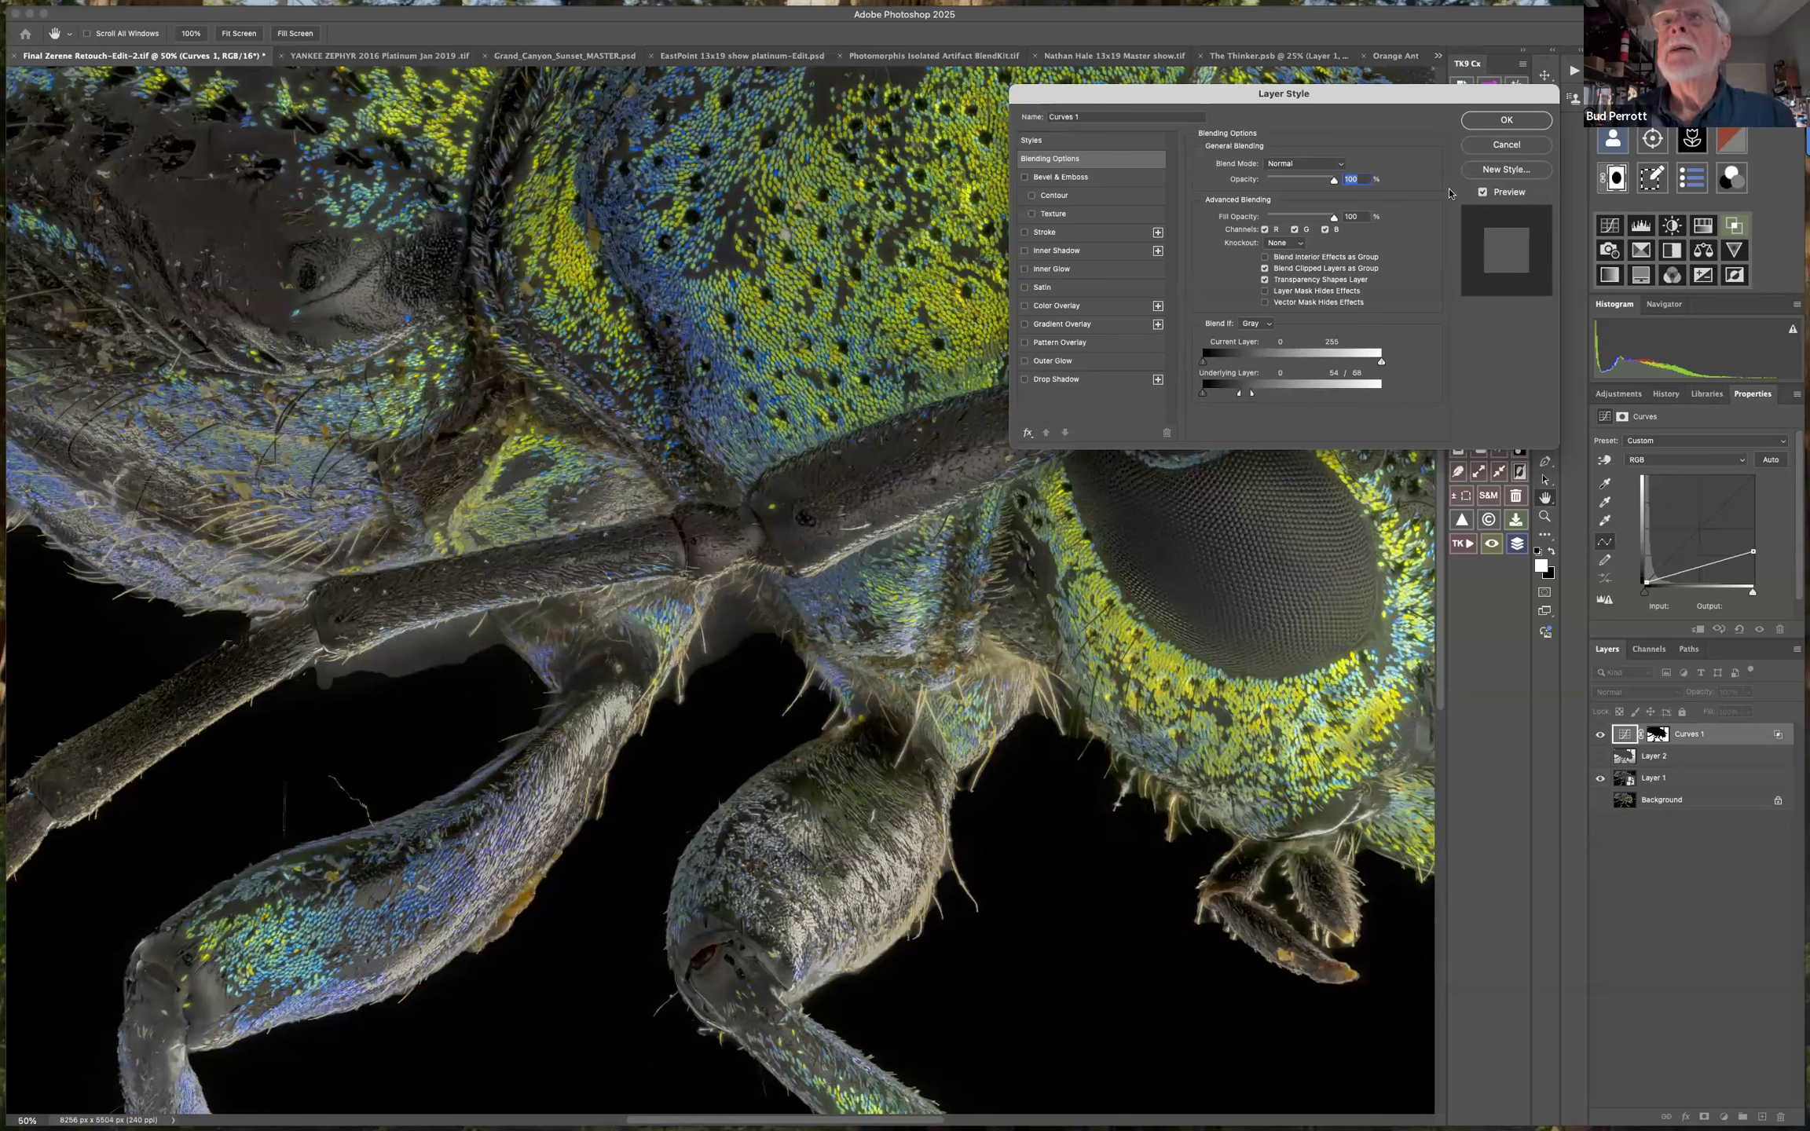
pyautogui.click(1504, 121)
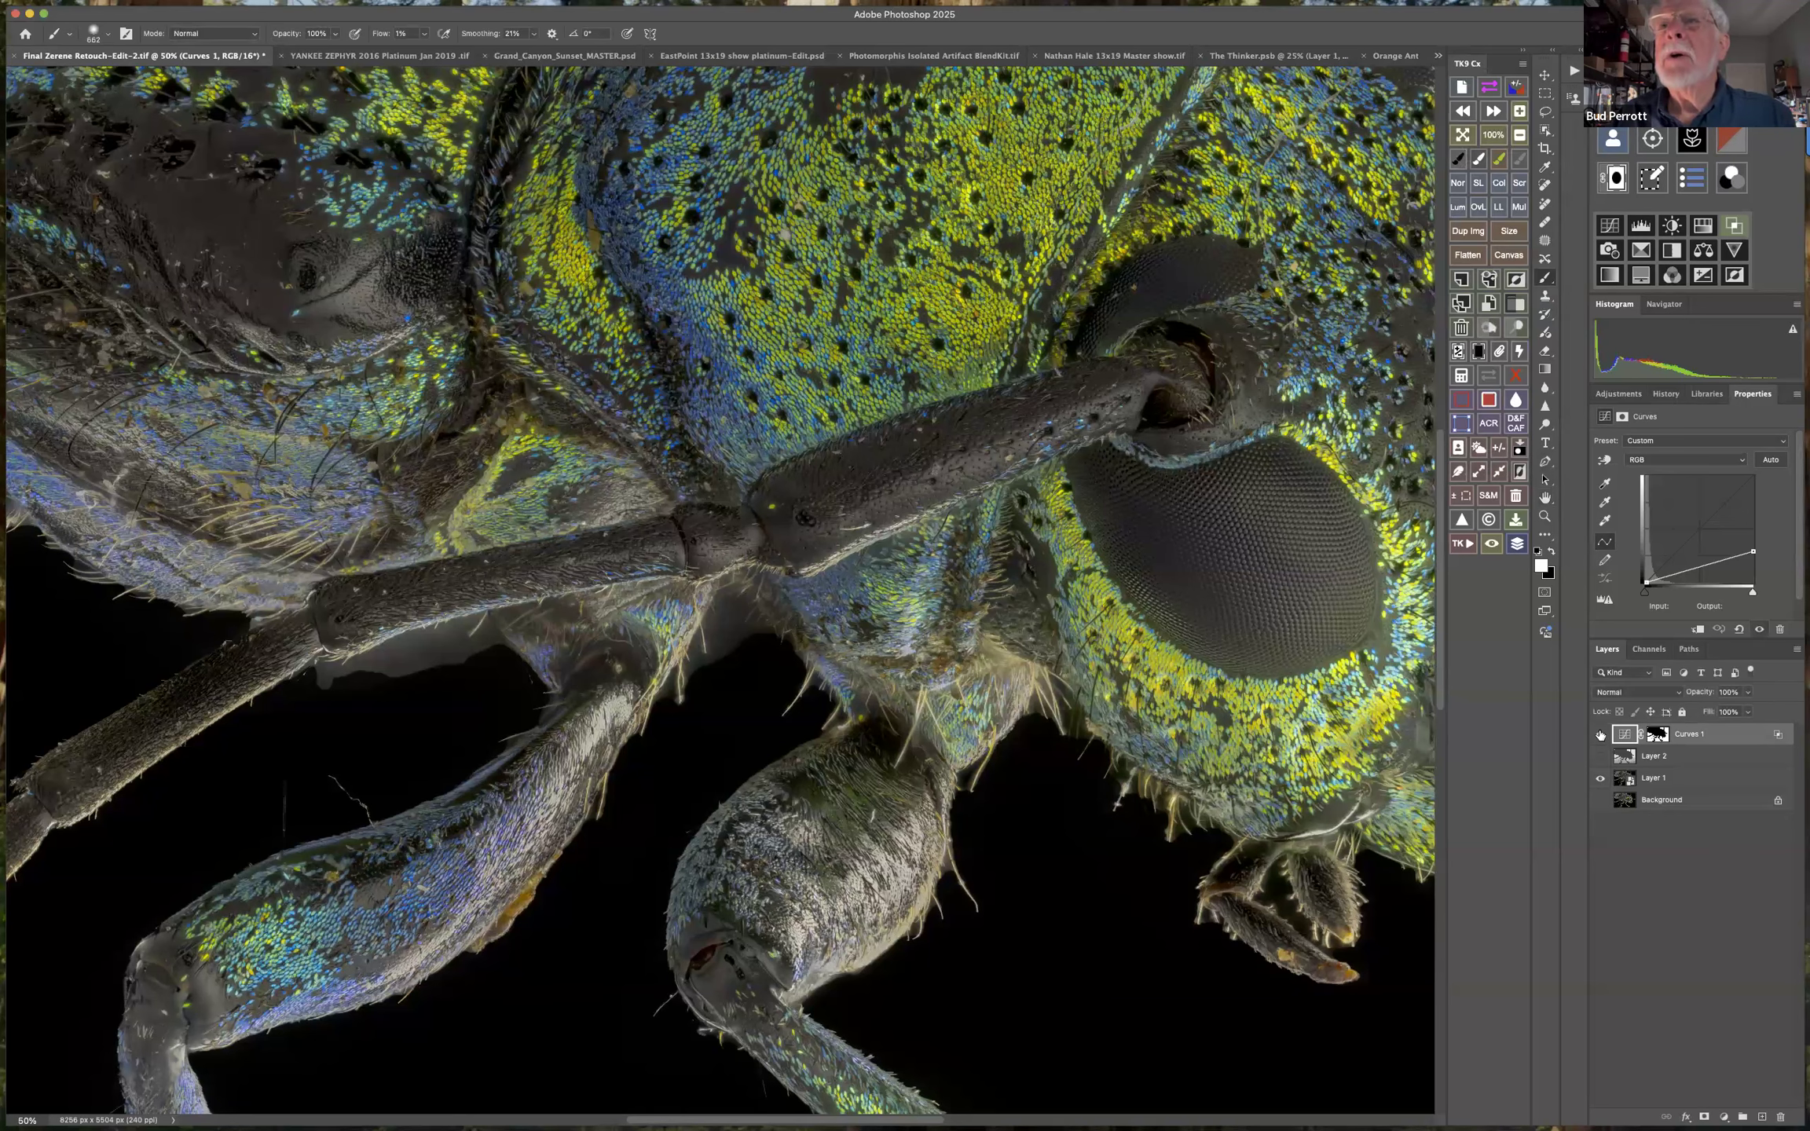
# Compare the beetle's background with the Curves 1 adjustment switched off and on.
pyautogui.click(1600, 735)
pyautogui.click(1600, 734)
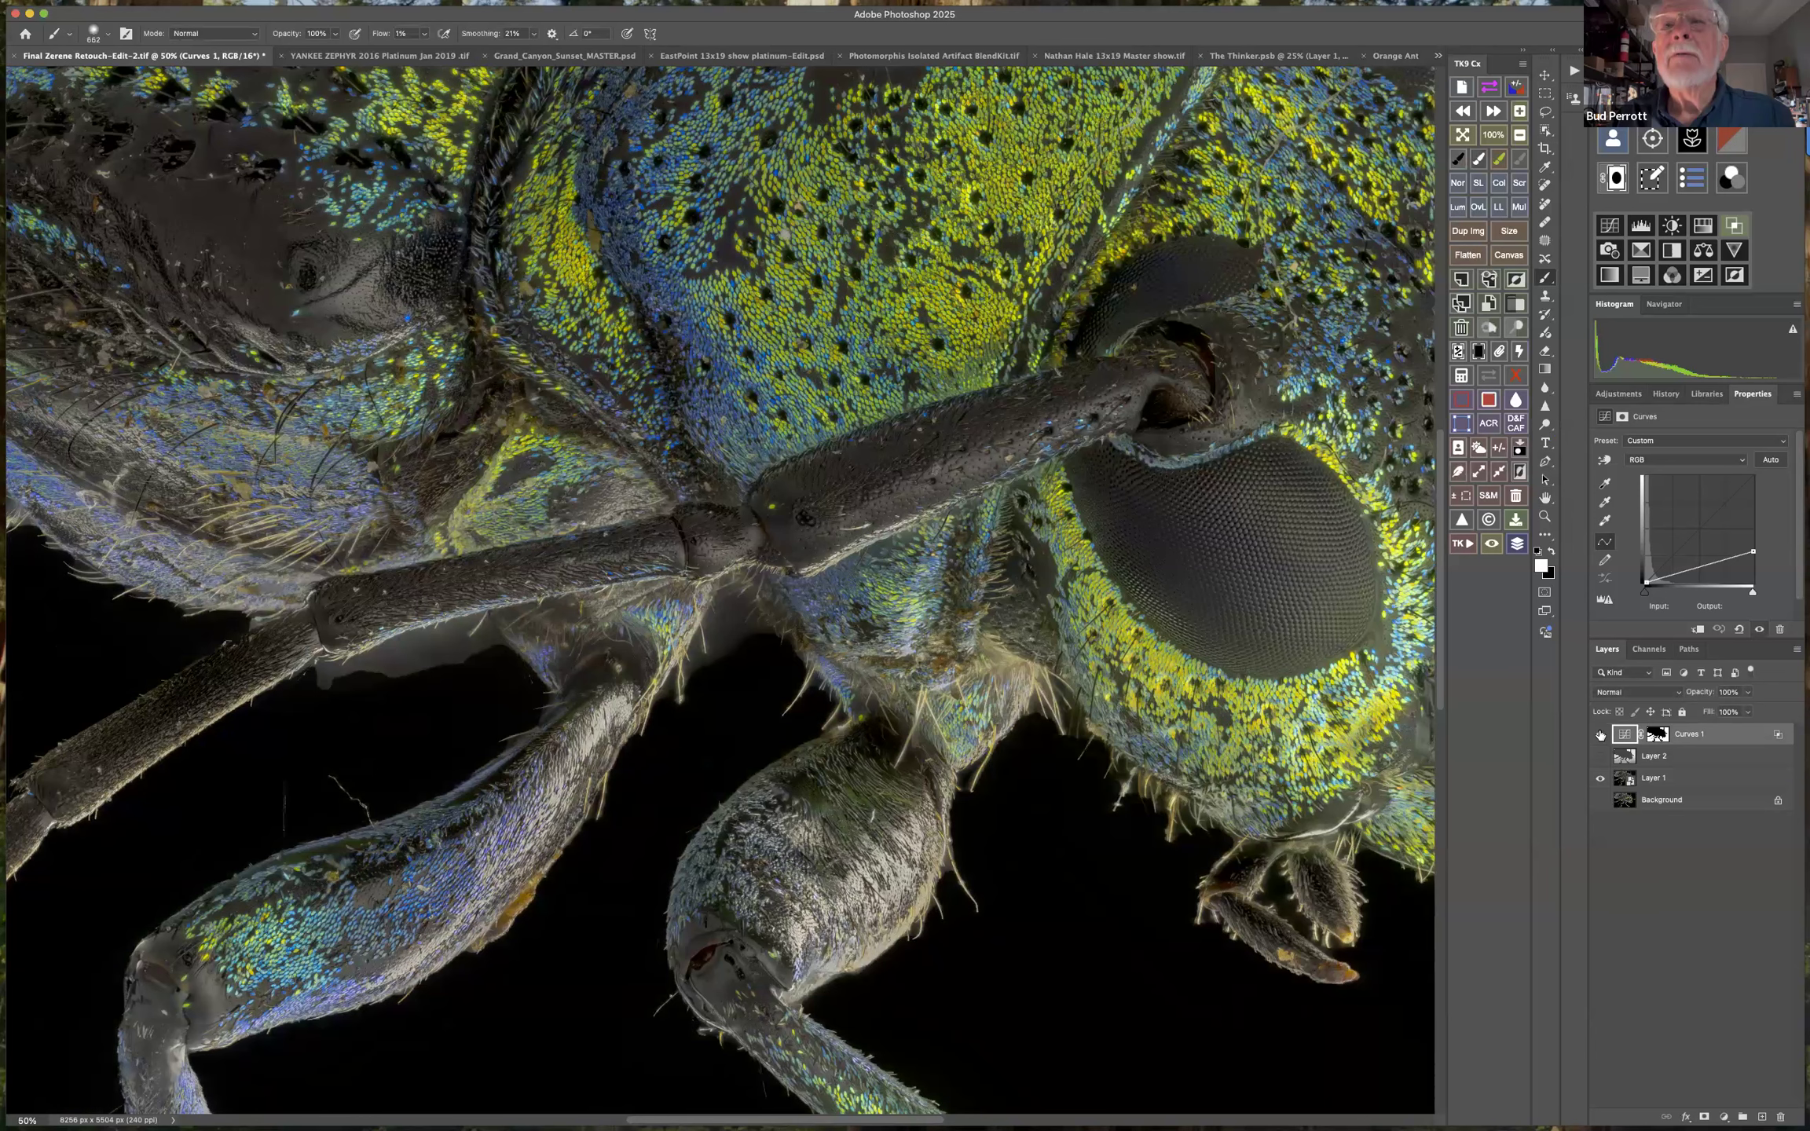
pyautogui.click(1600, 734)
pyautogui.click(1601, 734)
pyautogui.click(1601, 735)
pyautogui.click(1601, 734)
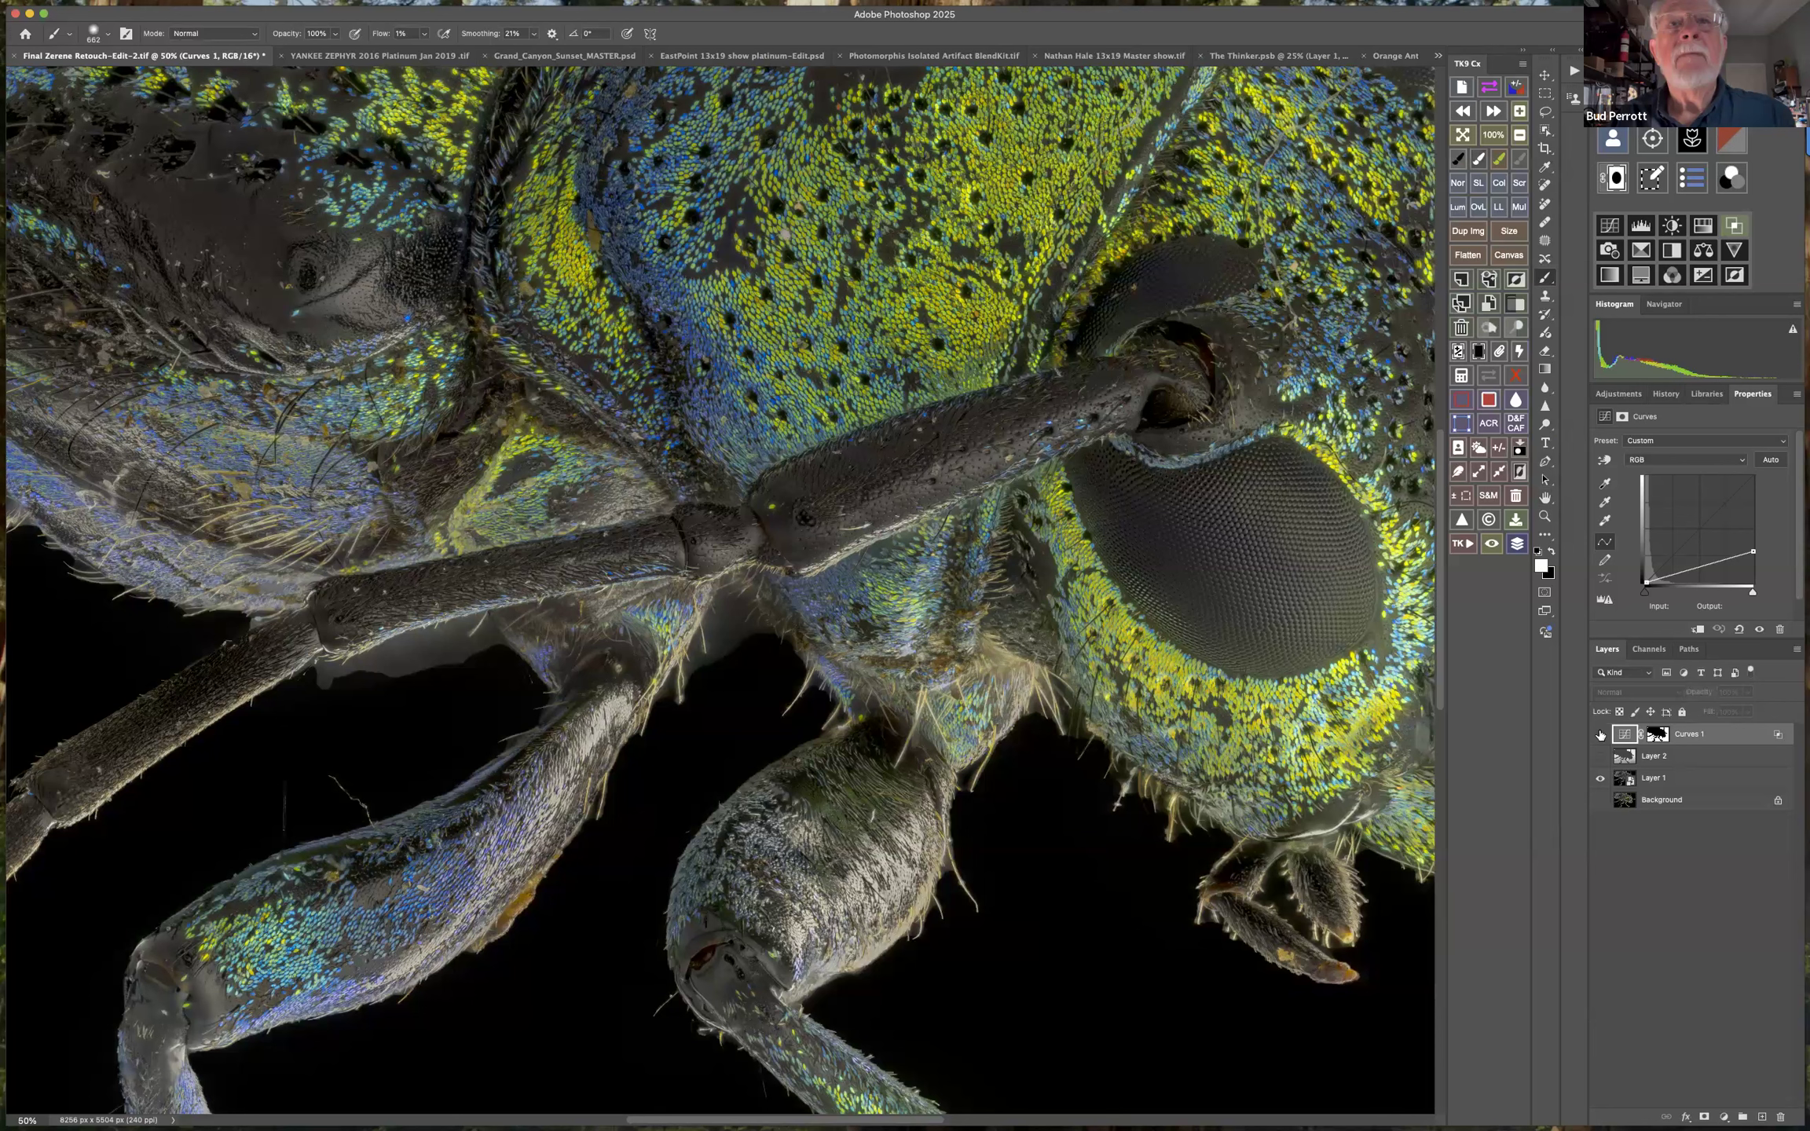
pyautogui.click(1600, 734)
pyautogui.click(1601, 734)
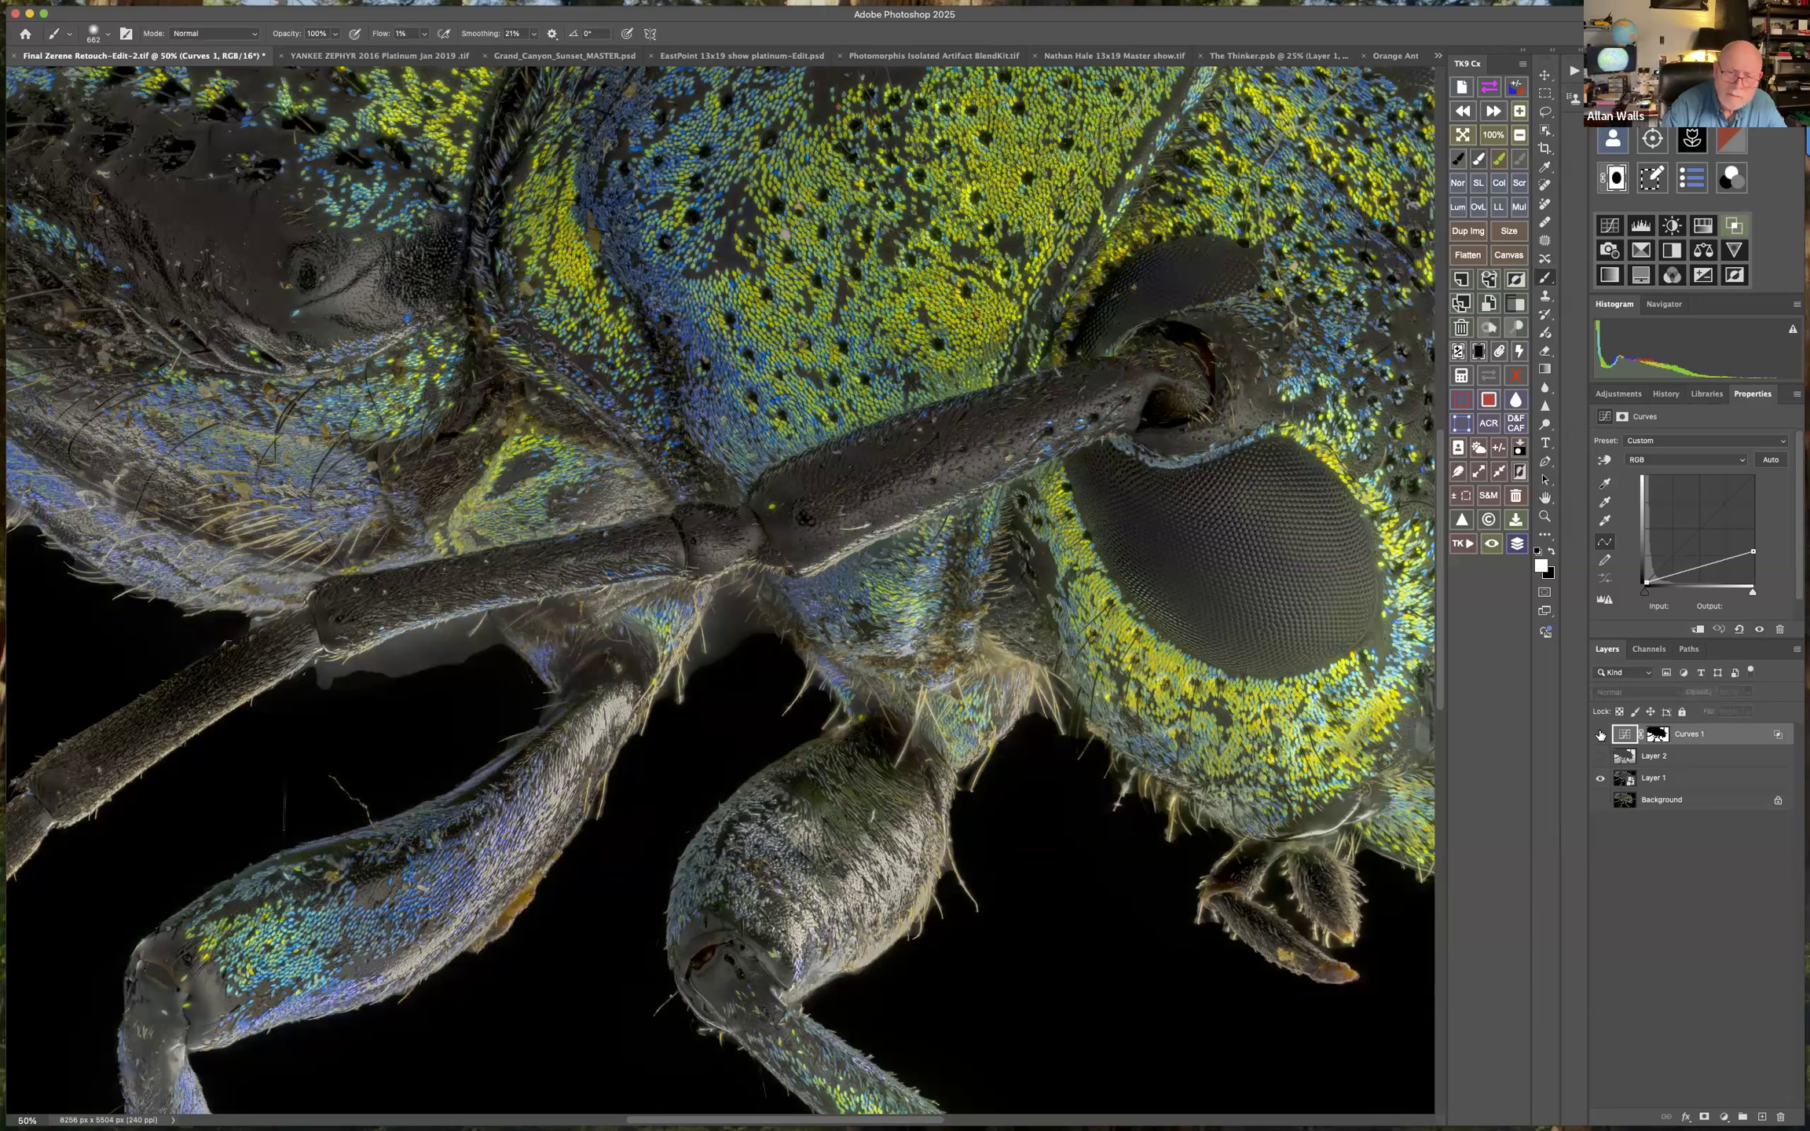
# Hide the Curves 1 adjustment and add a new blank layer above it.
pyautogui.click(1600, 734)
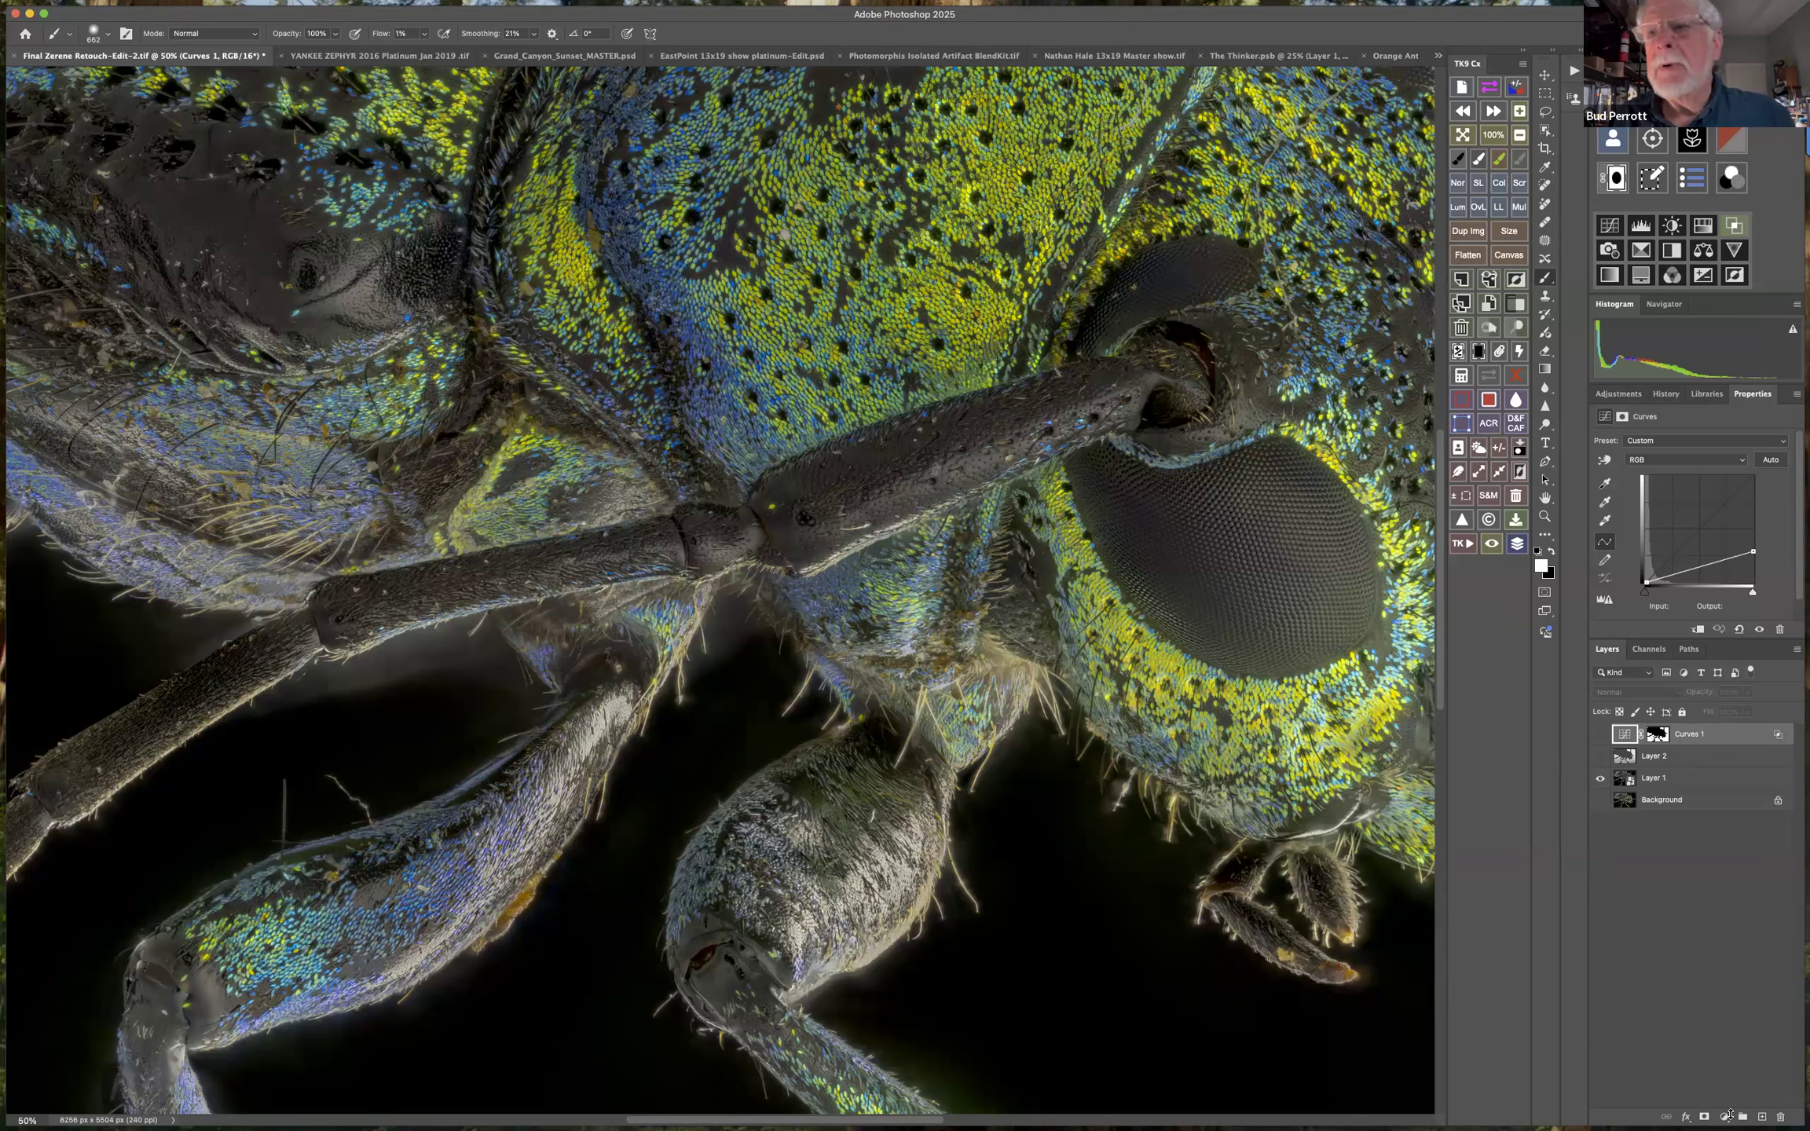
pyautogui.click(1763, 1116)
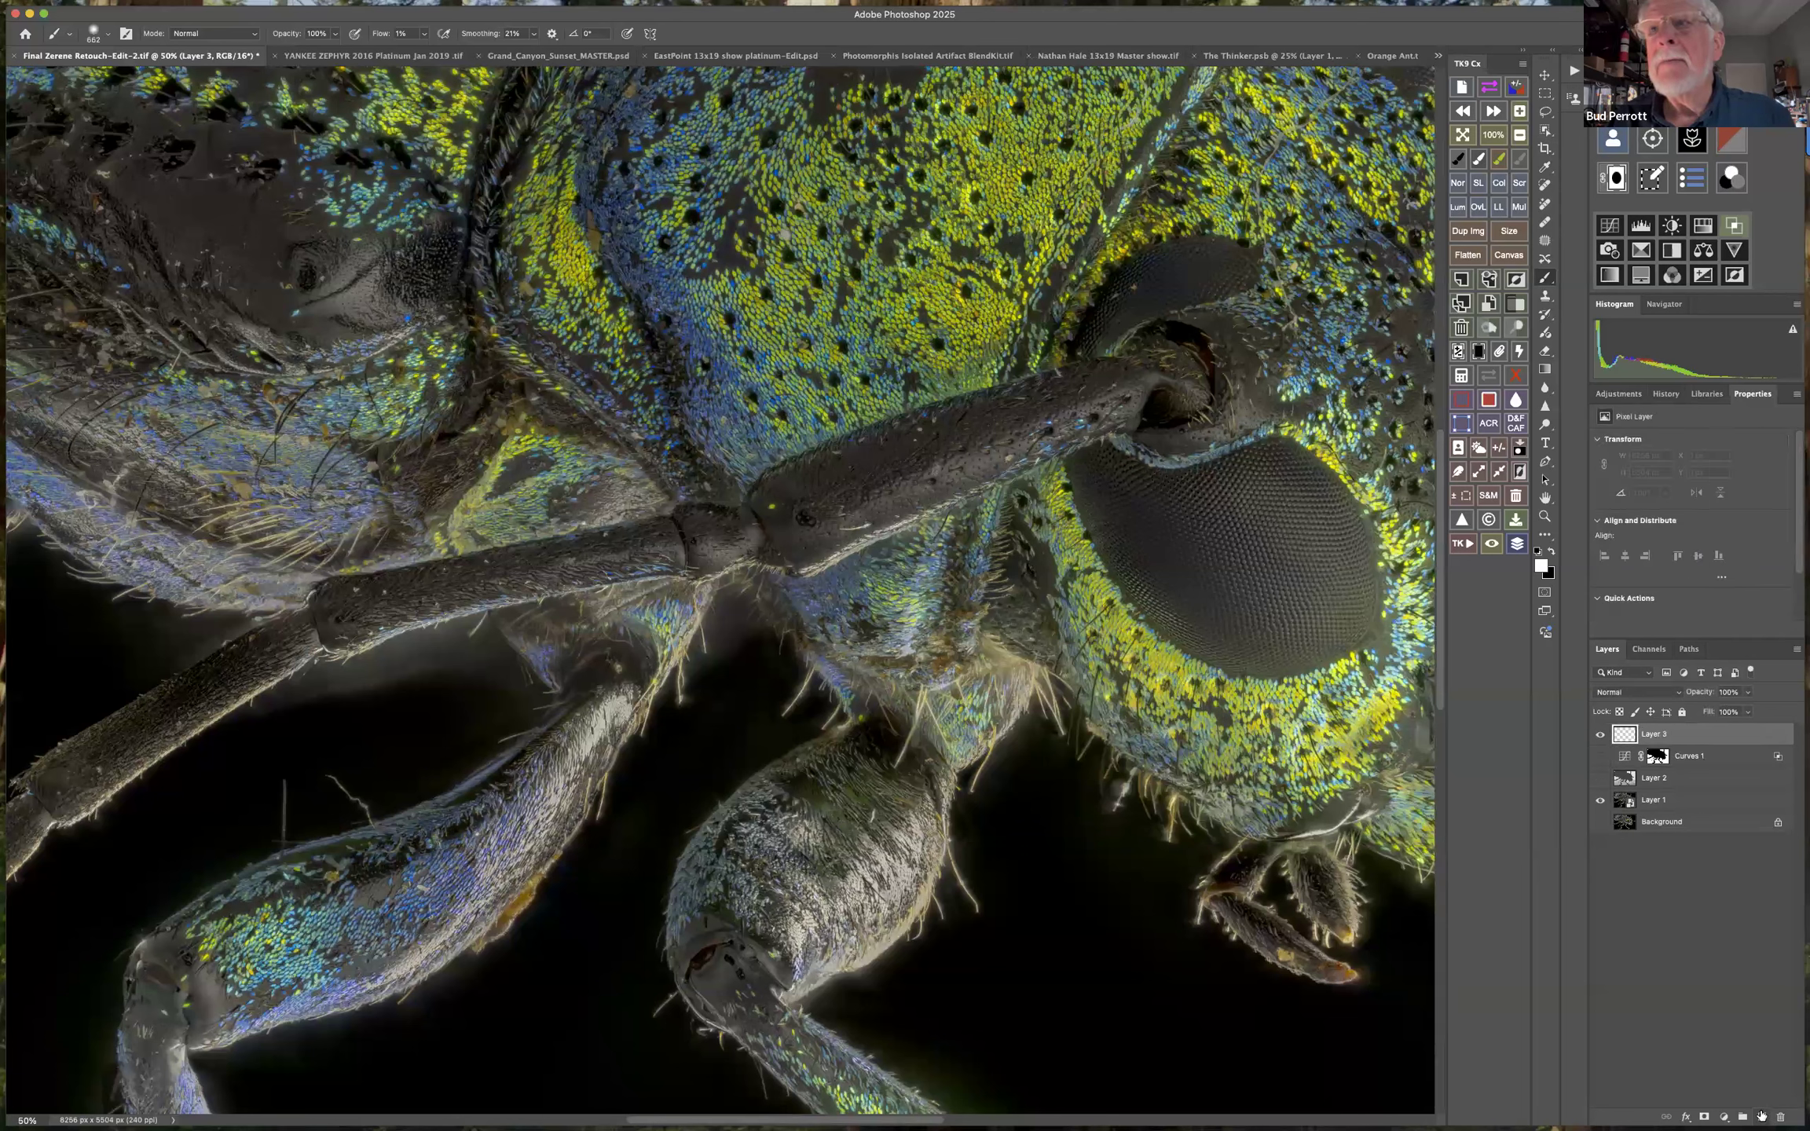
# Set Layer 3 to Darken and paint black over the haze between the front legs with a 324 px brush at 100% flow.
pyautogui.click(1642, 699)
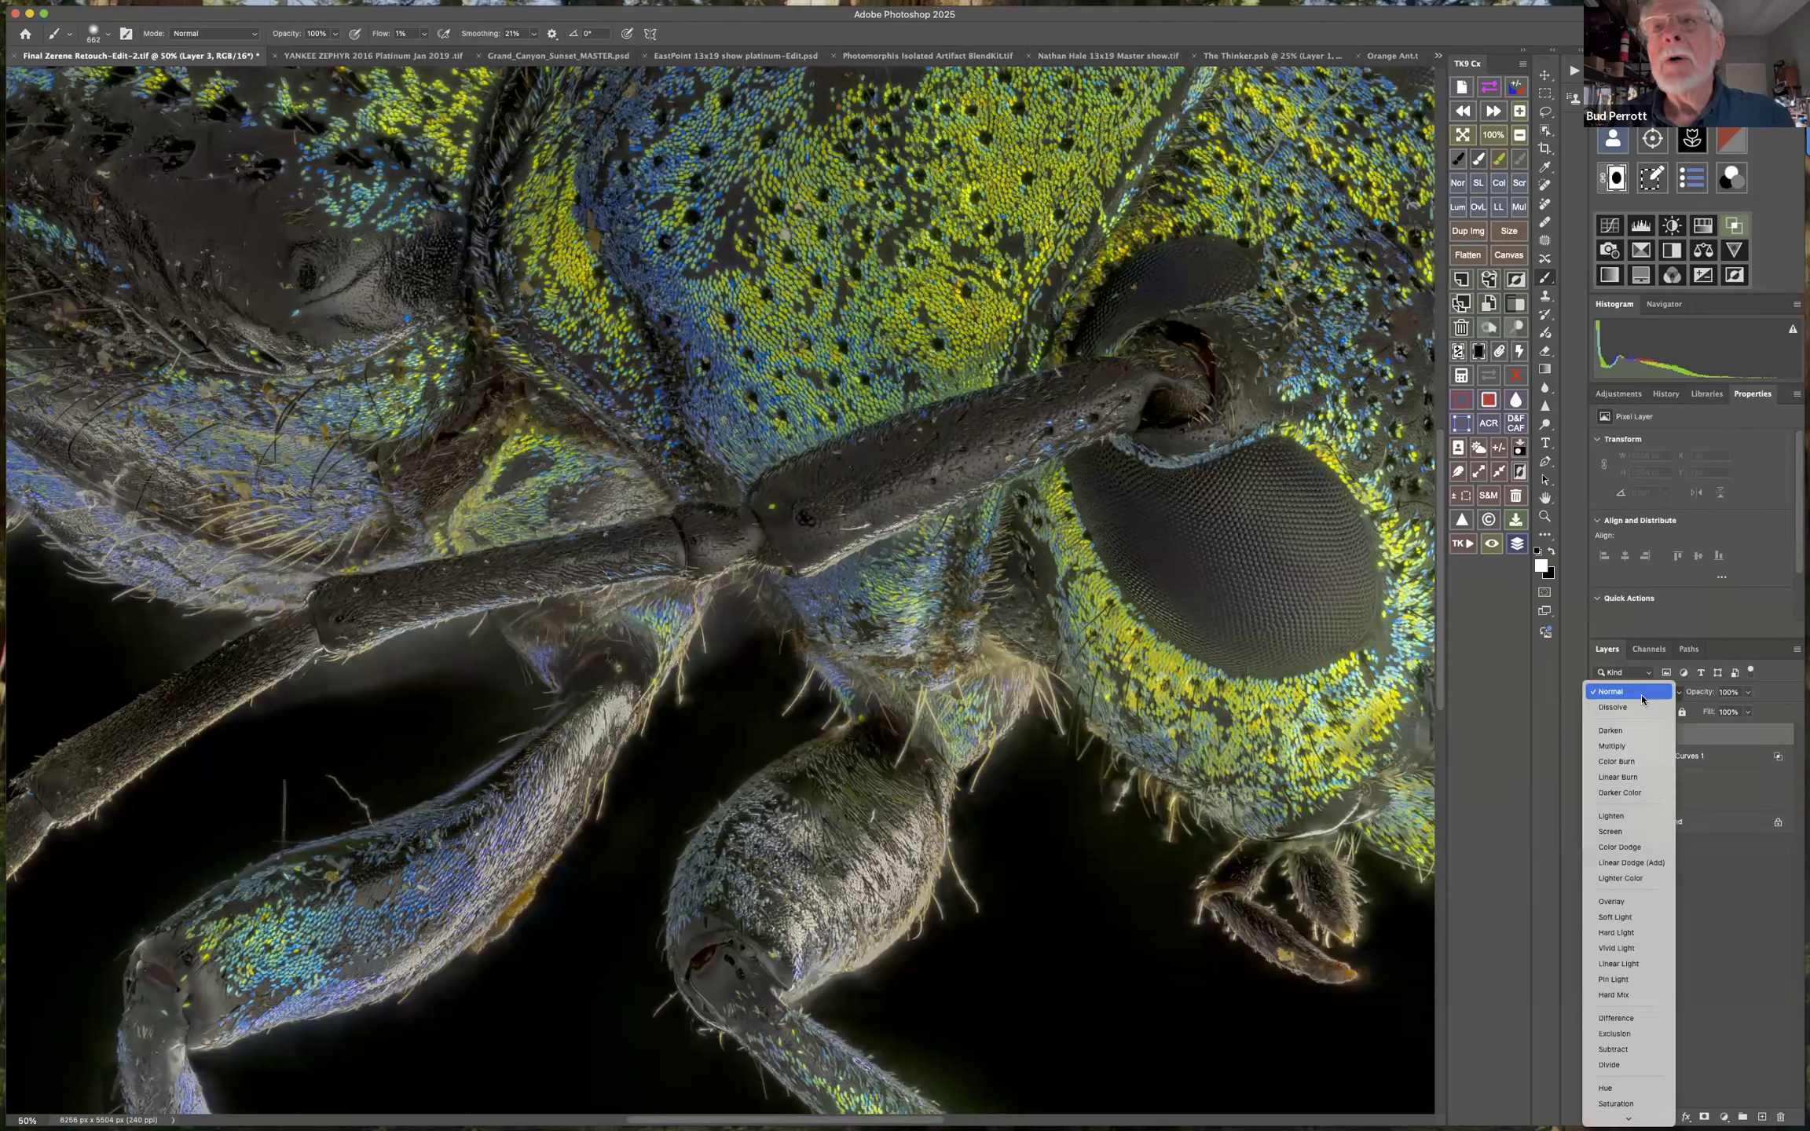
pyautogui.click(1610, 730)
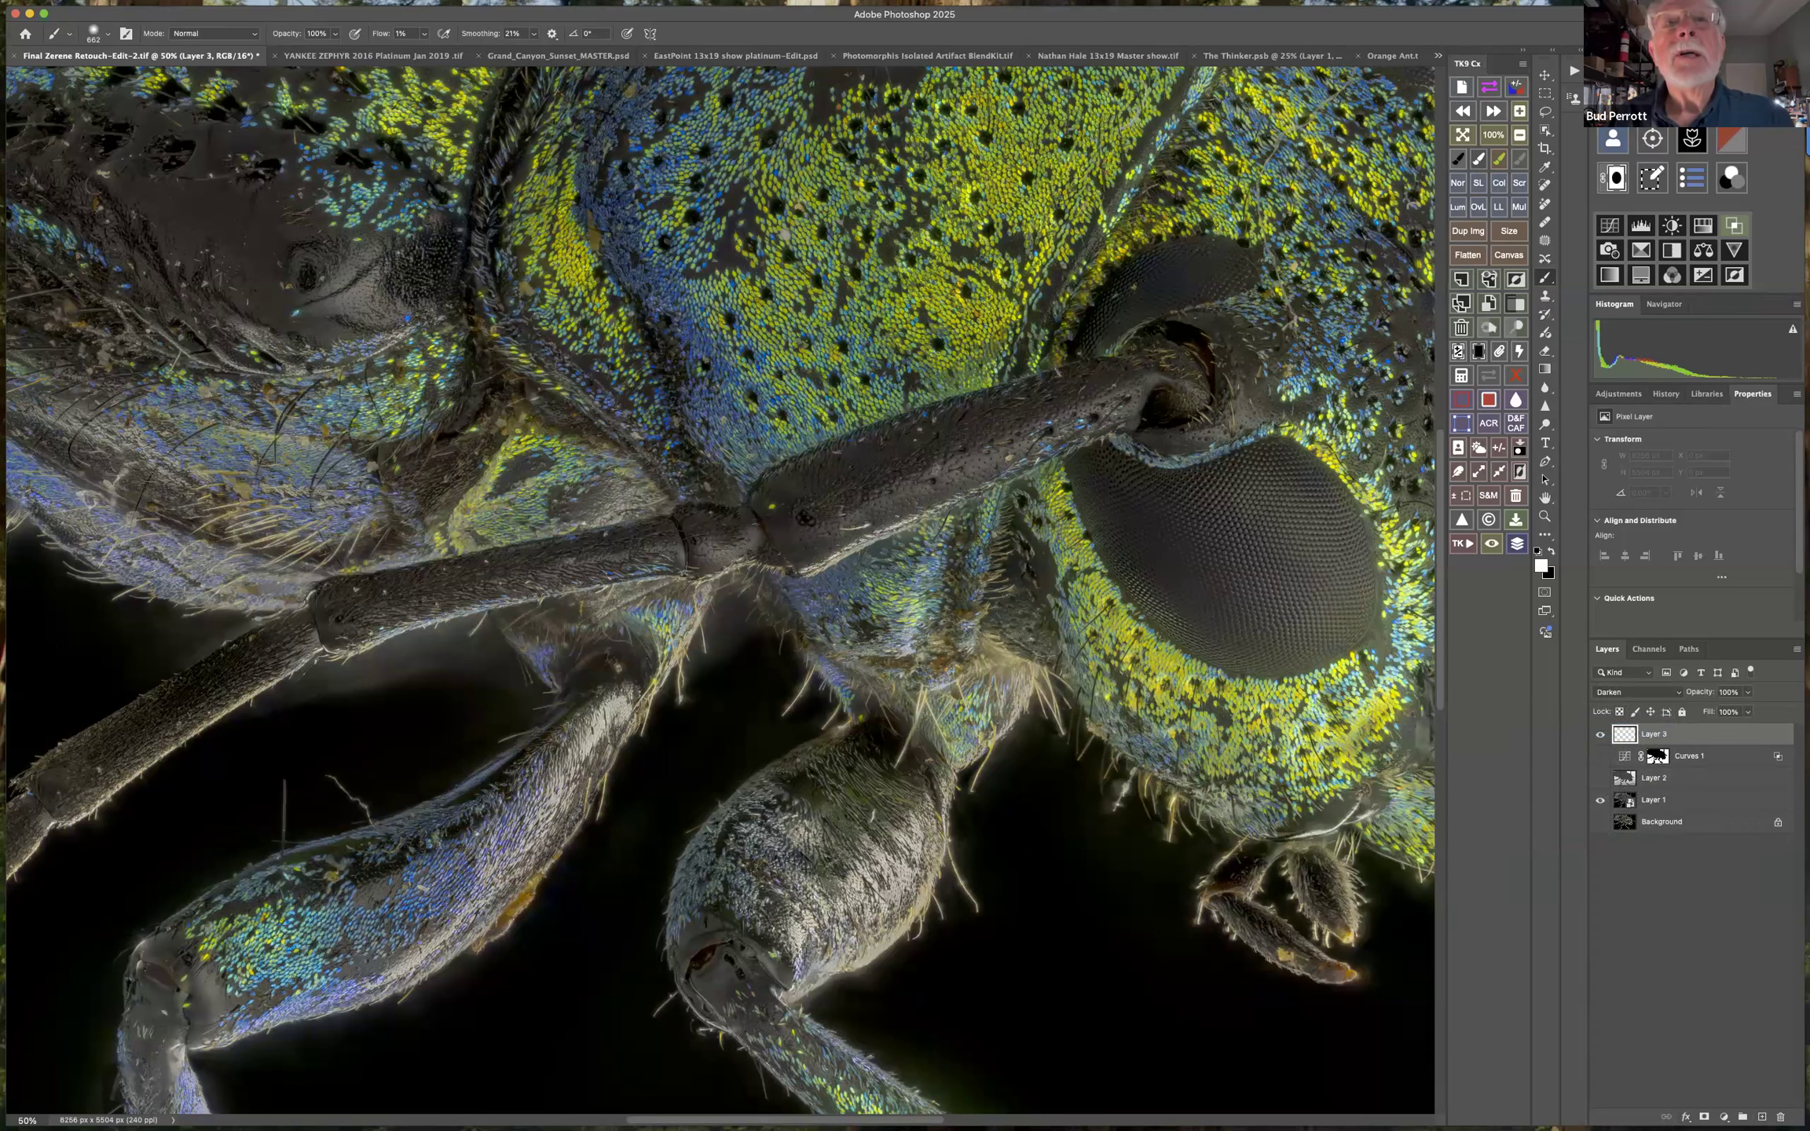
pyautogui.moveTo(737, 712)
pyautogui.mouseDown()
pyautogui.moveTo(758, 713)
pyautogui.moveTo(632, 713)
pyautogui.mouseUp()
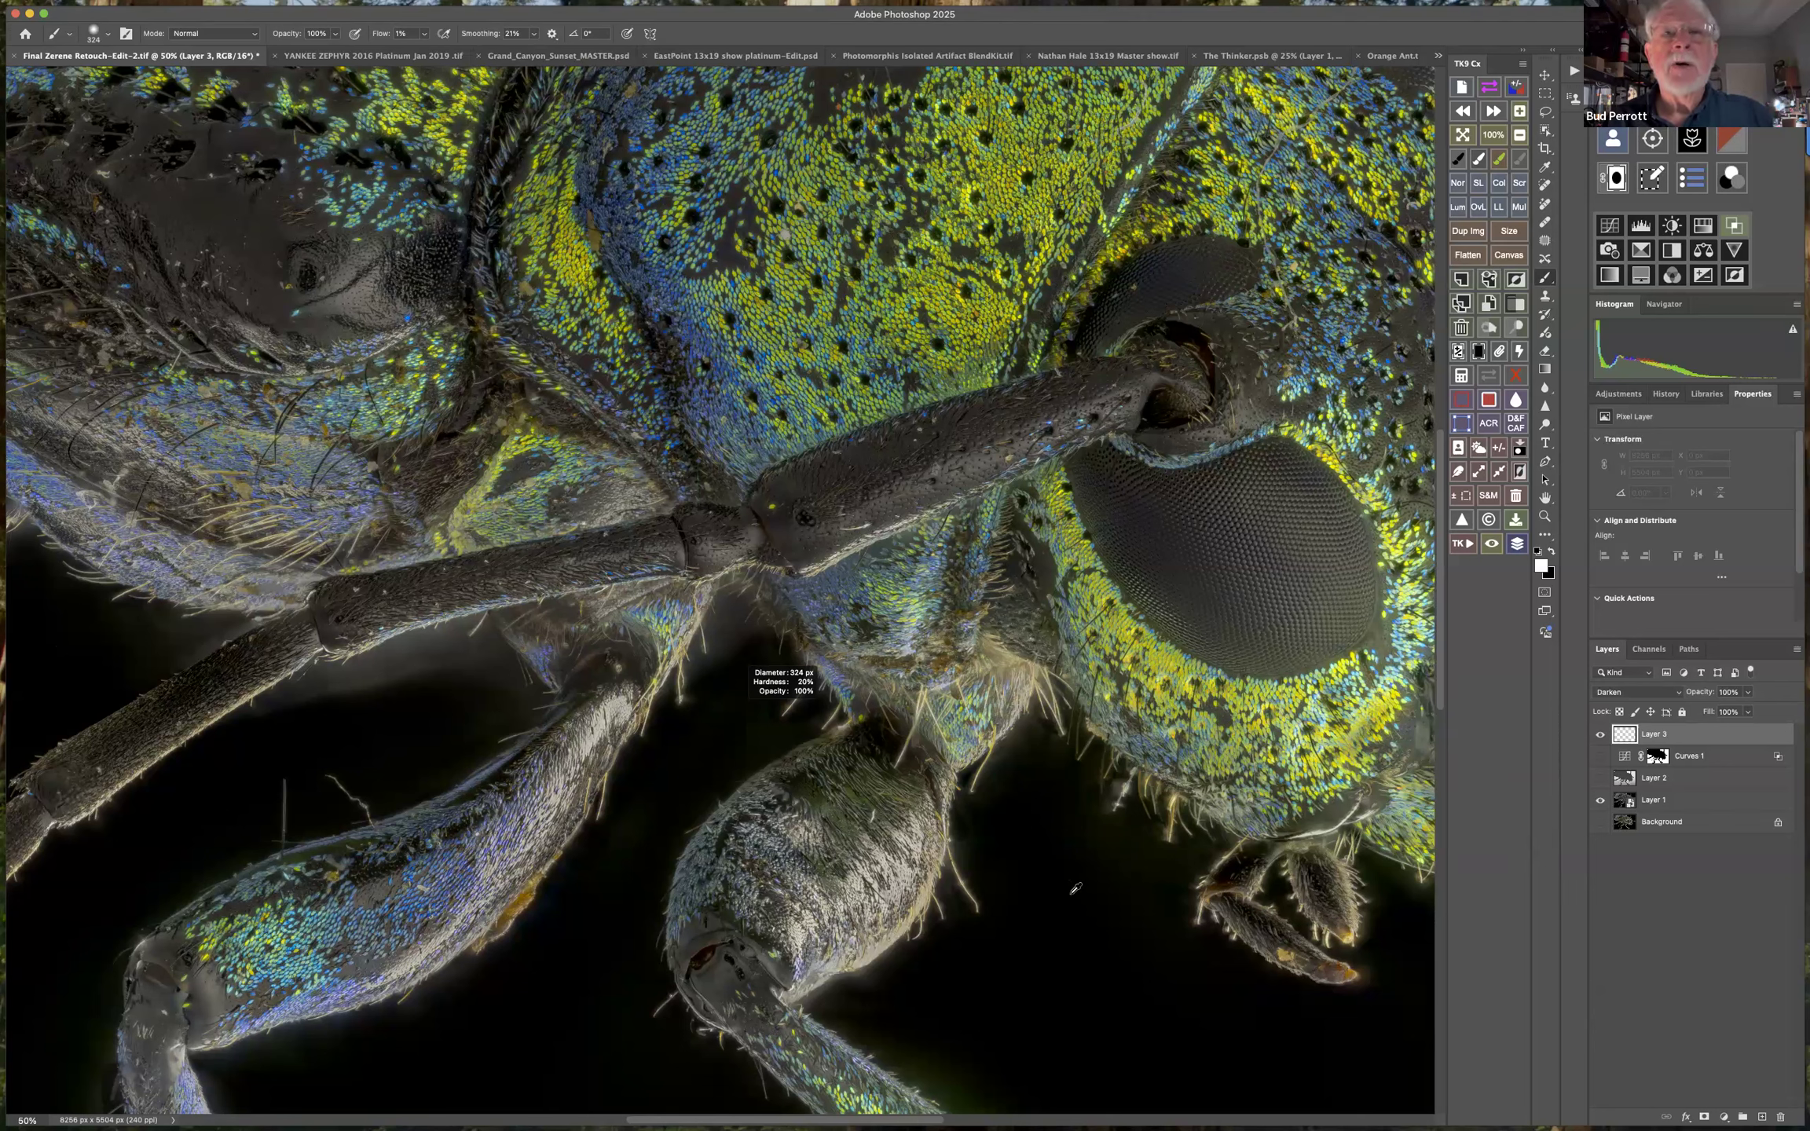
pyautogui.keyDown('alt'); pyautogui.click(1068, 842); pyautogui.keyUp('alt')
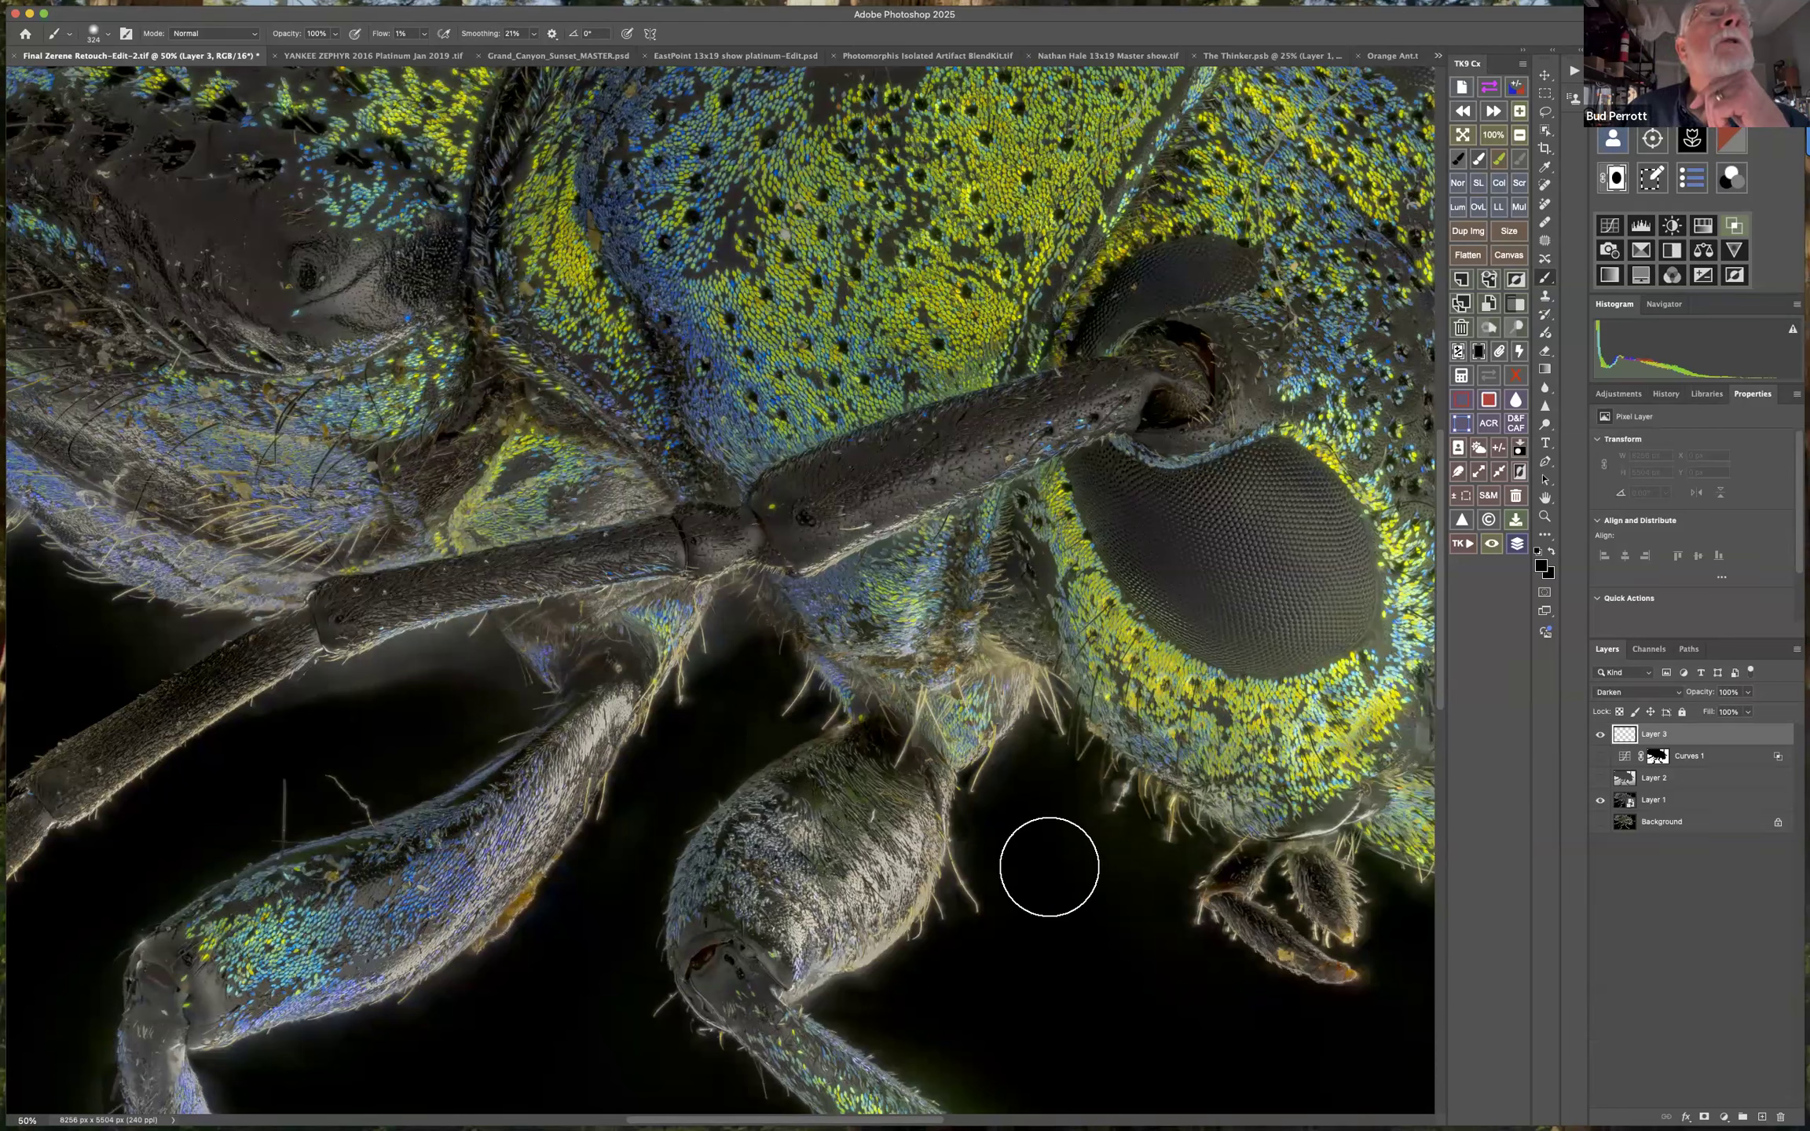
pyautogui.moveTo(425, 38); pyautogui.dragTo(497, 53)
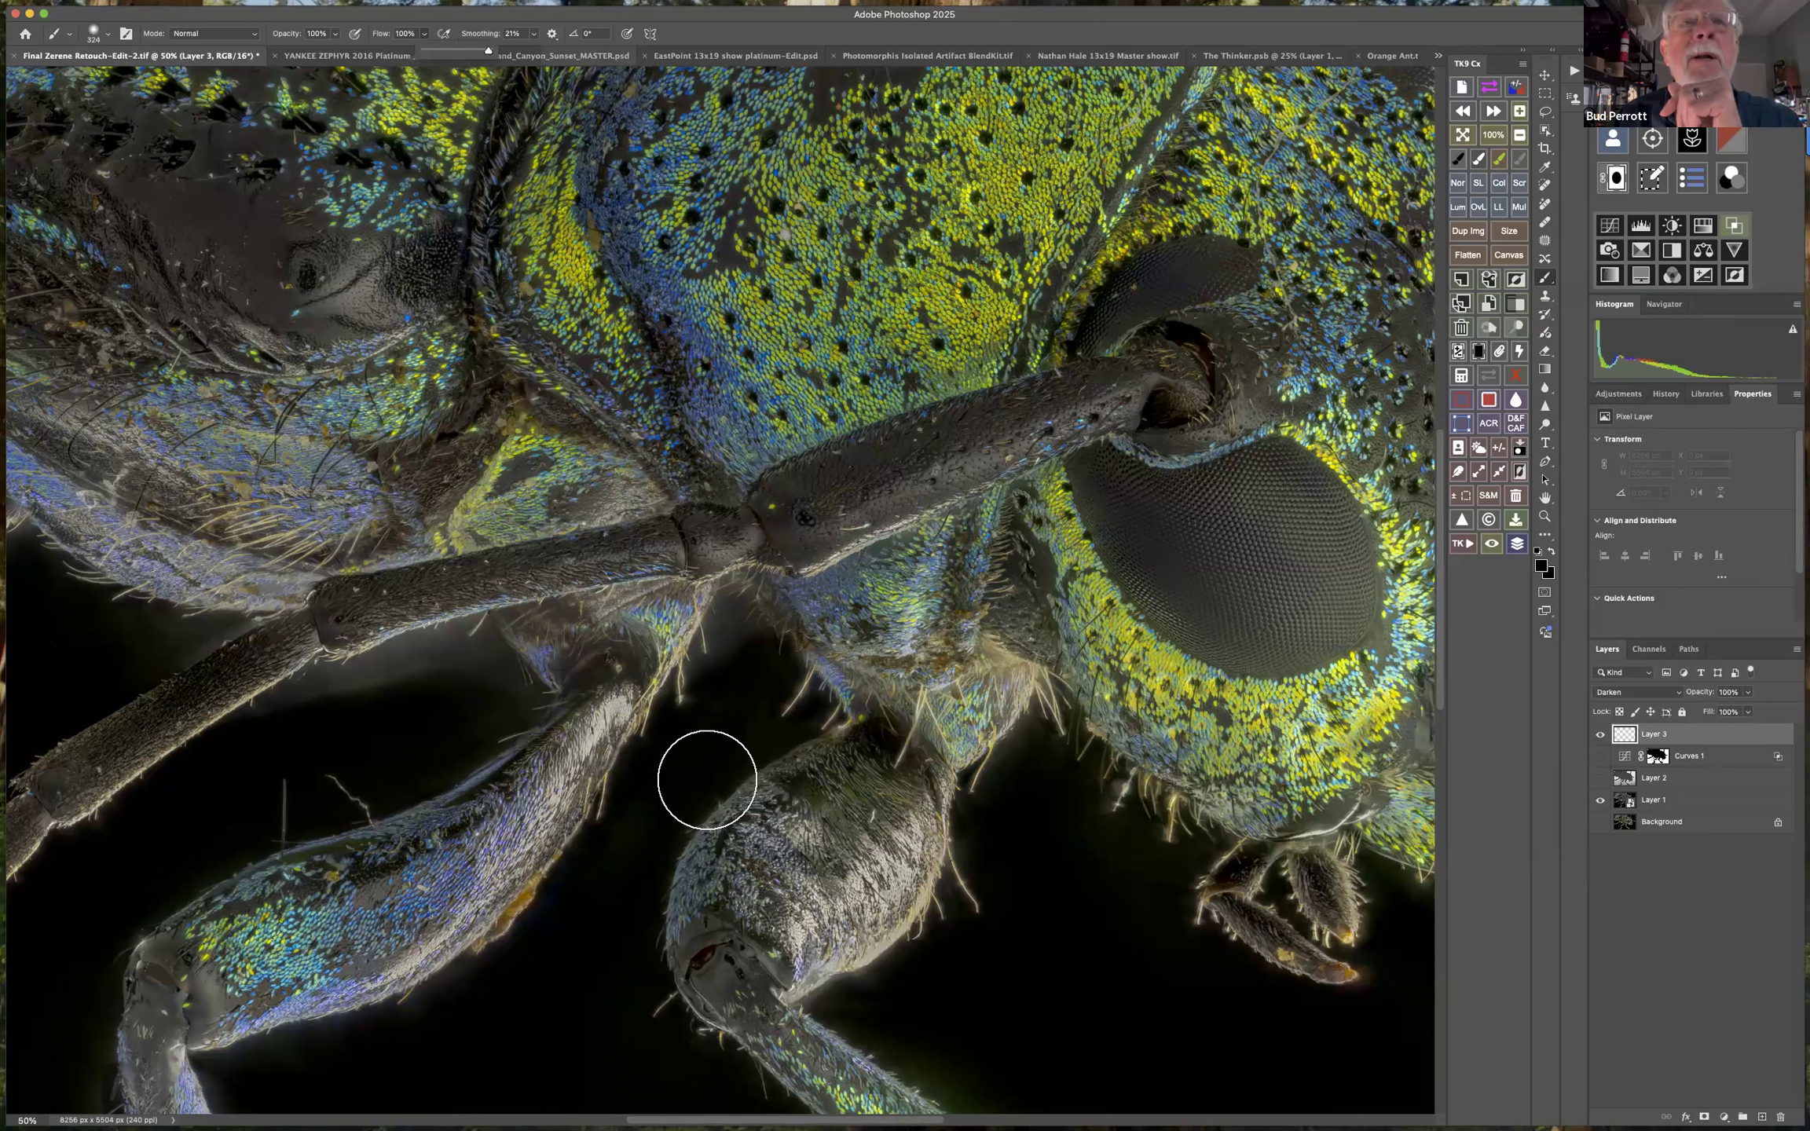
pyautogui.moveTo(733, 615)
pyautogui.mouseDown()
pyautogui.moveTo(702, 682)
pyautogui.moveTo(787, 677)
pyautogui.moveTo(796, 695)
pyautogui.moveTo(729, 675)
pyautogui.moveTo(637, 854)
pyautogui.mouseUp()
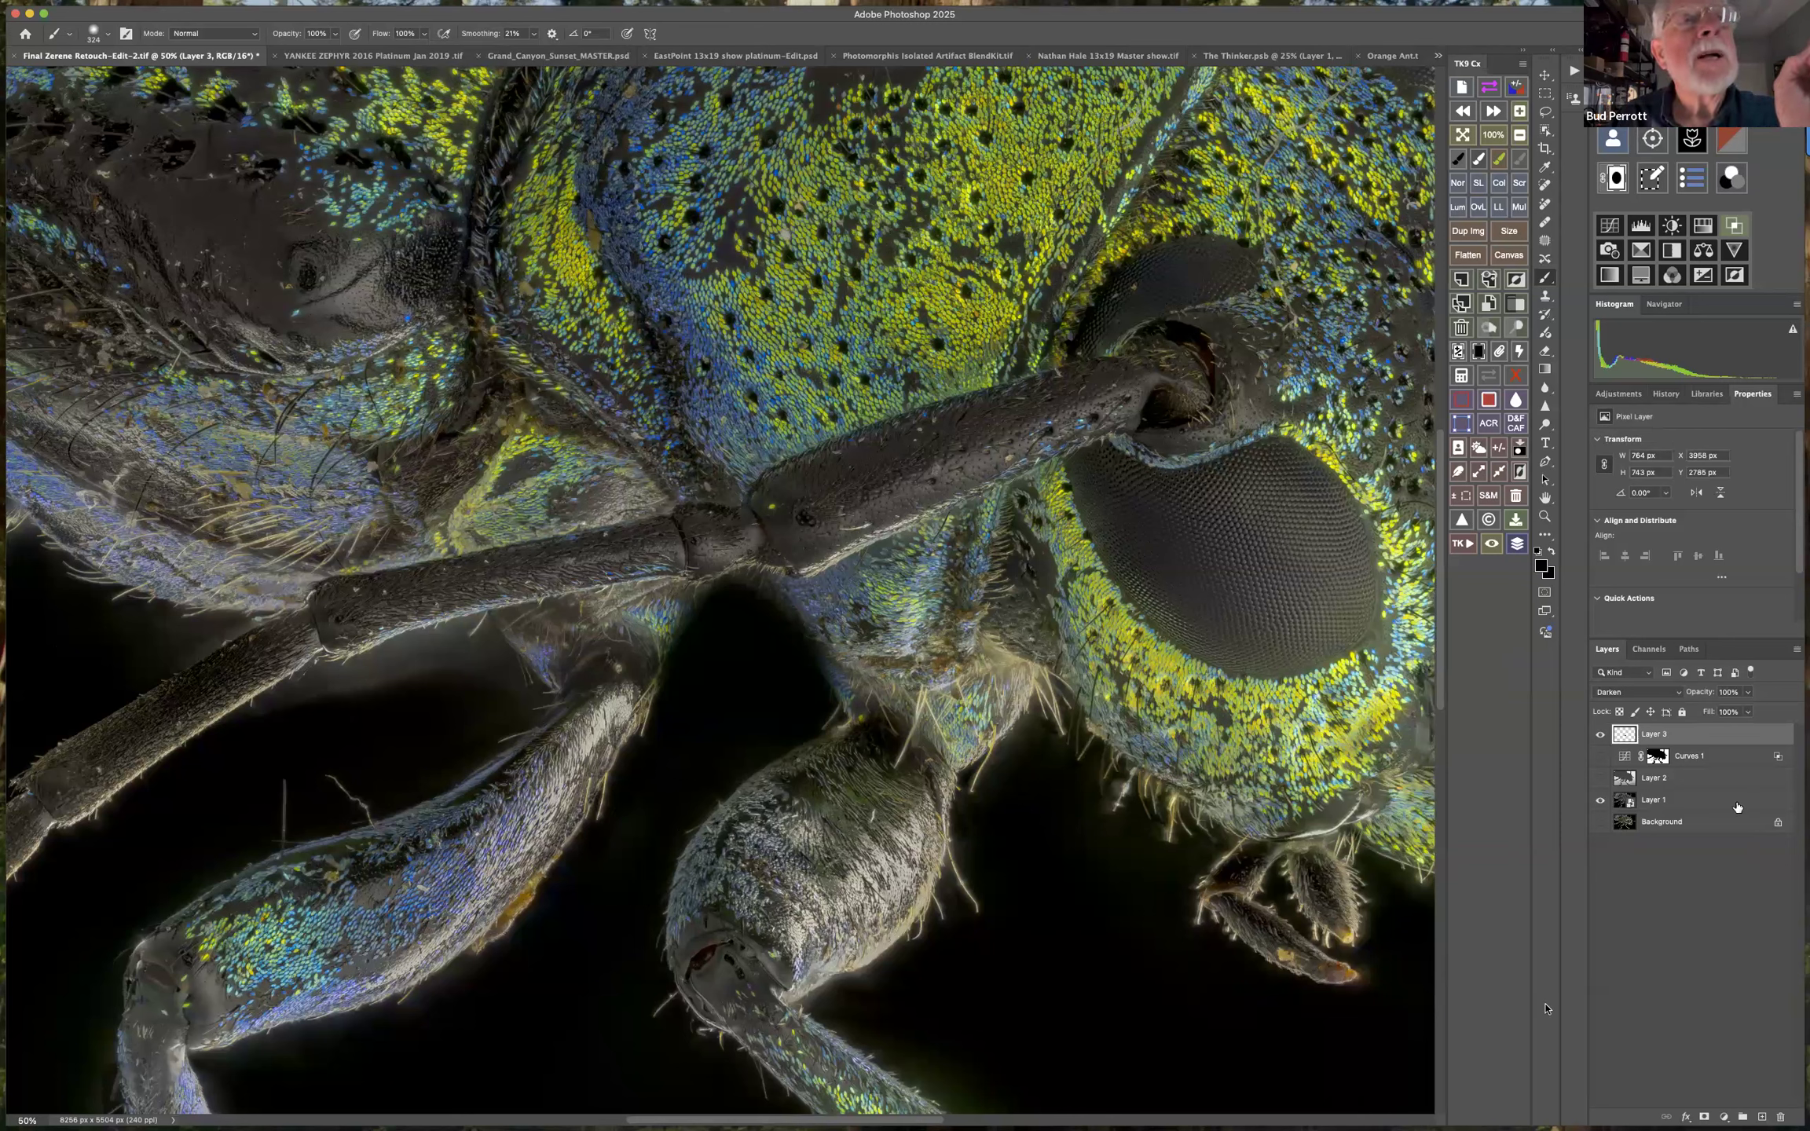
# Protect the bright hairs from Layer 3's black paint by splitting its Blend If Underlying Layer highlight limit, starting the fade at about 24.
pyautogui.doubleClick(1734, 731)
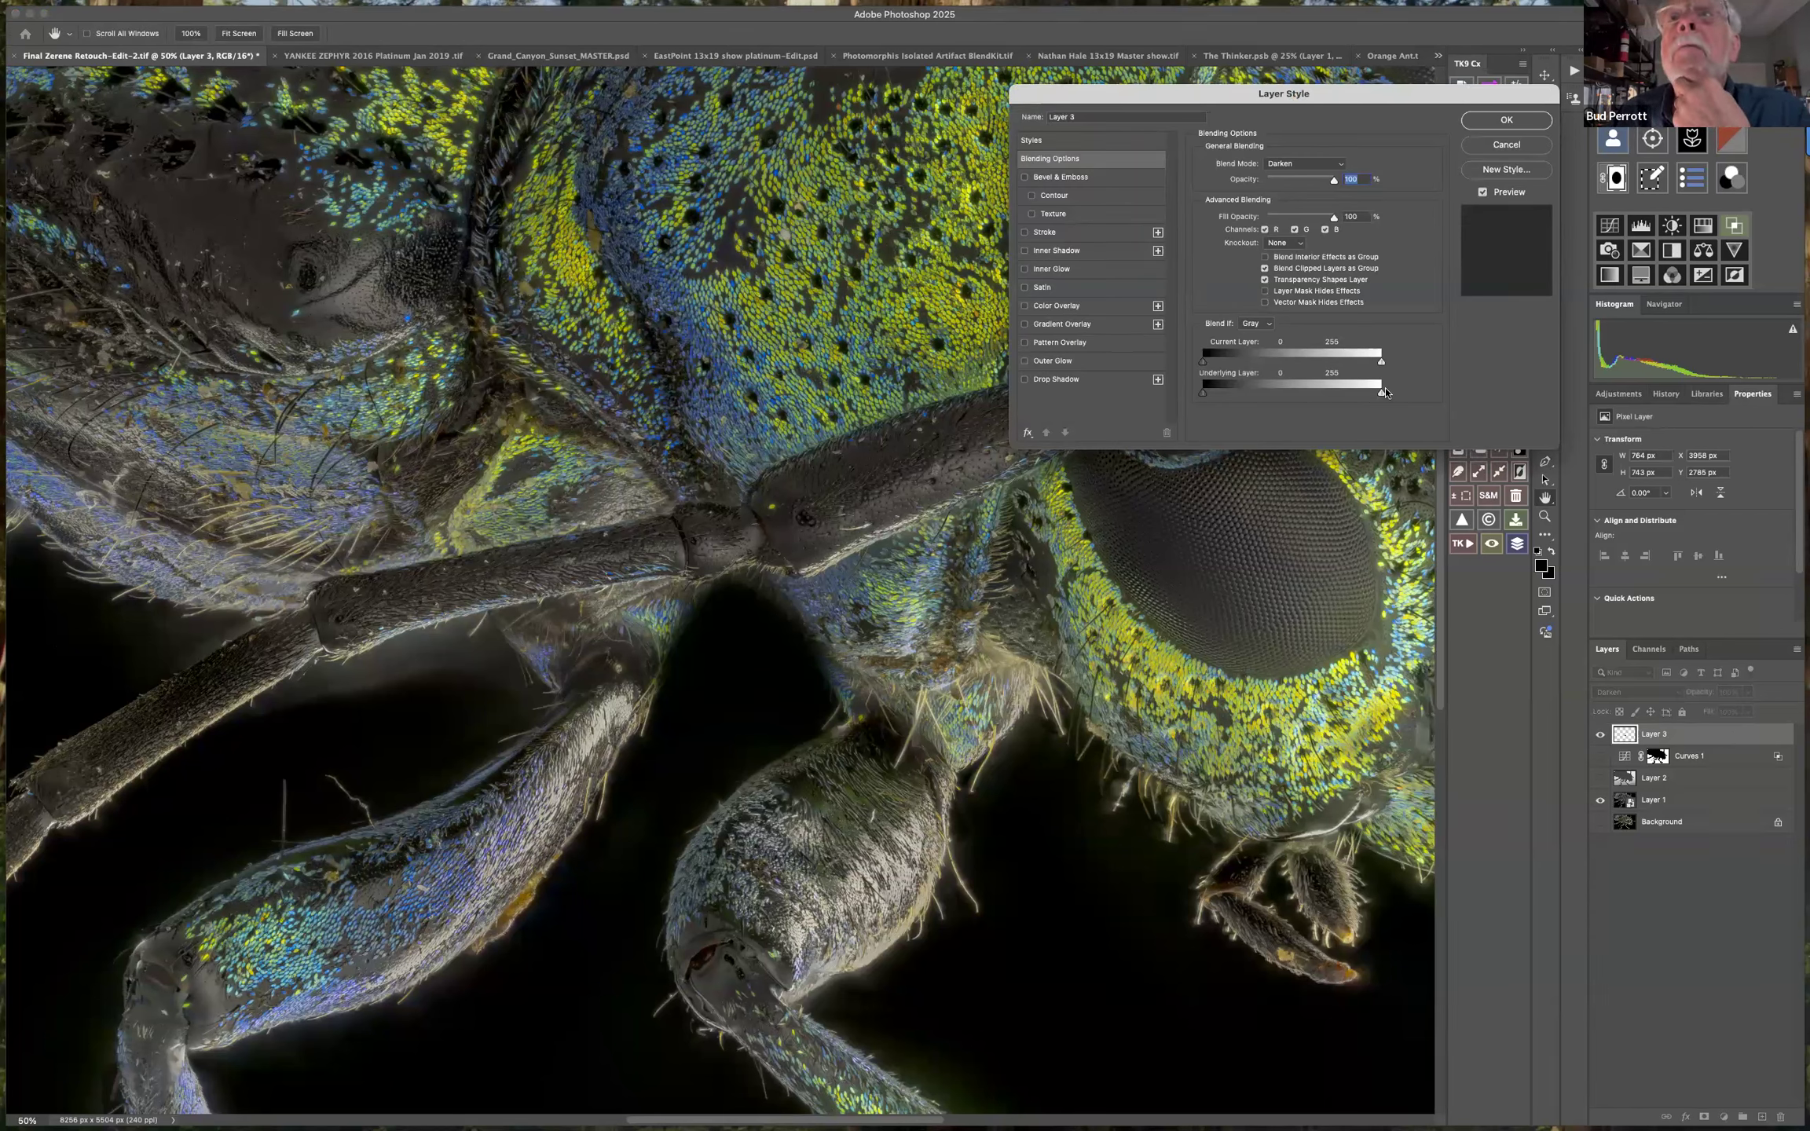
pyautogui.moveTo(1381, 397); pyautogui.dragTo(1248, 396)
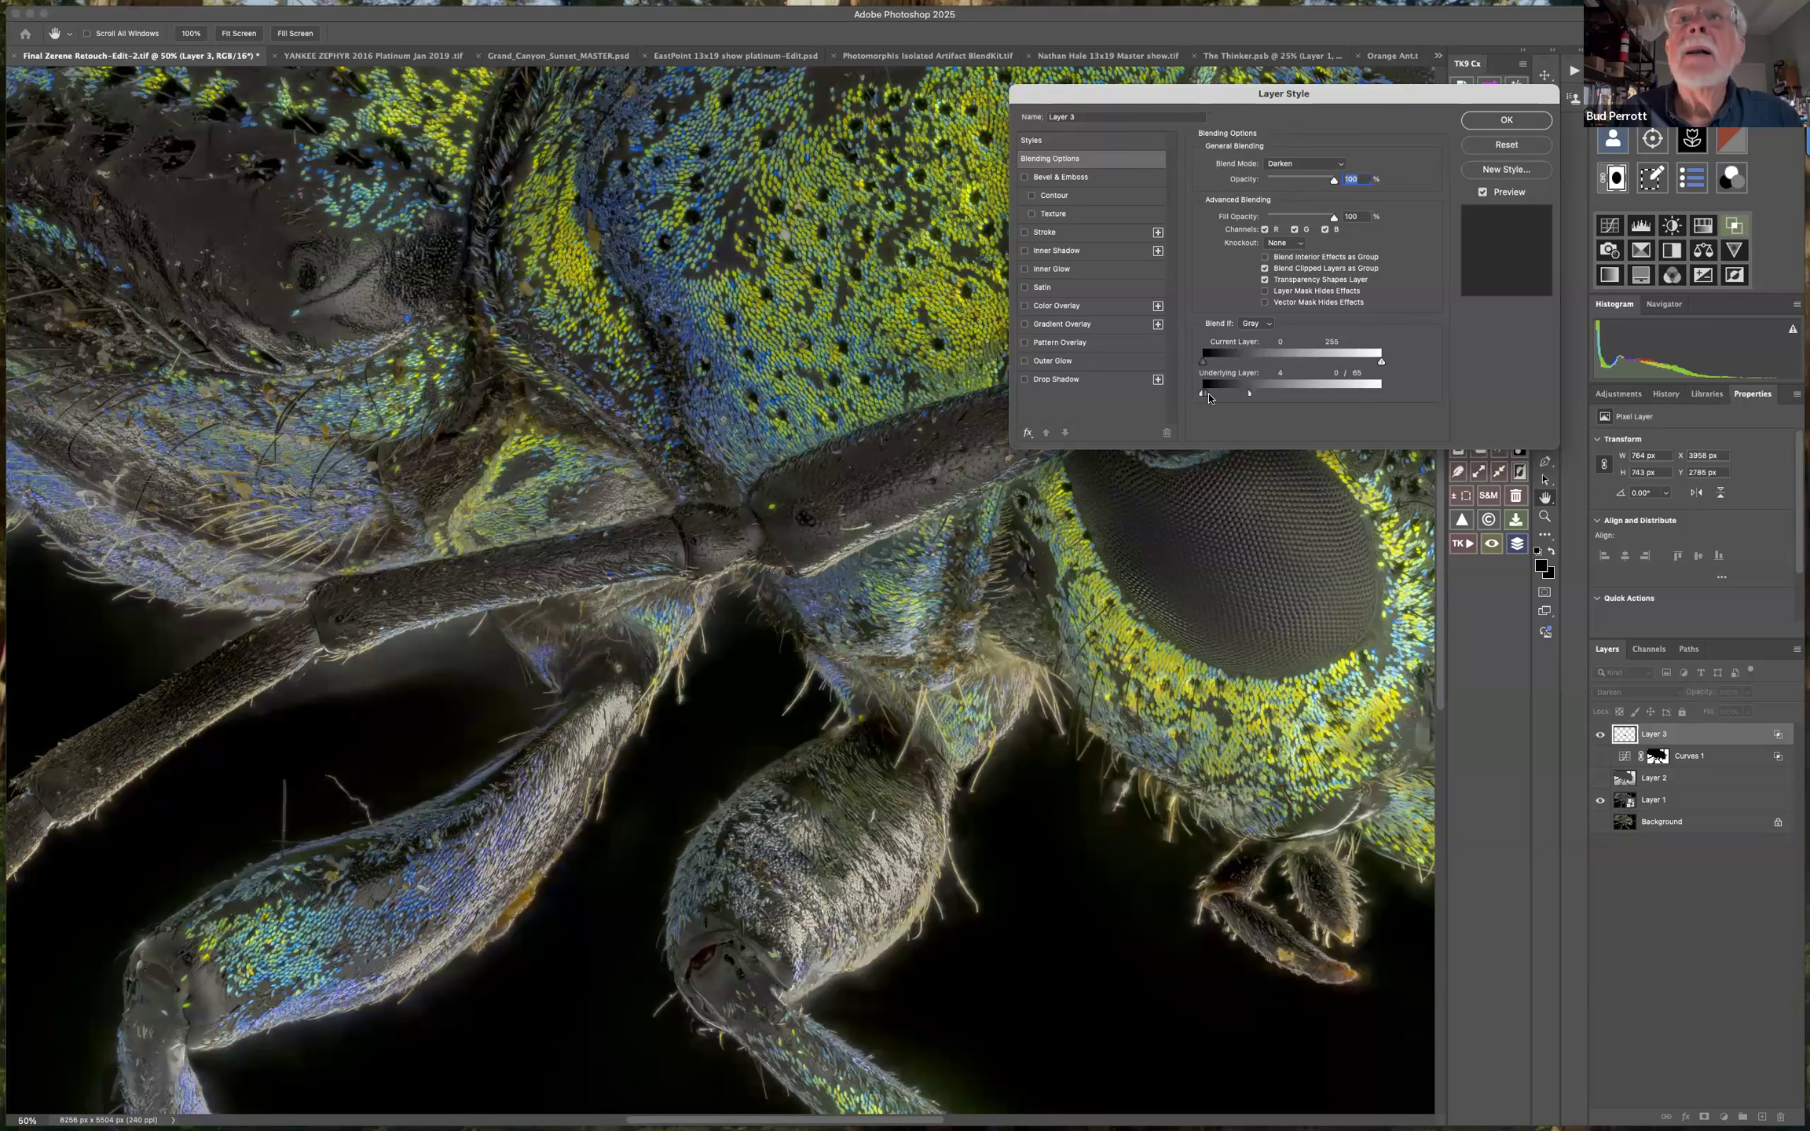
pyautogui.moveTo(1209, 395); pyautogui.dragTo(1272, 395)
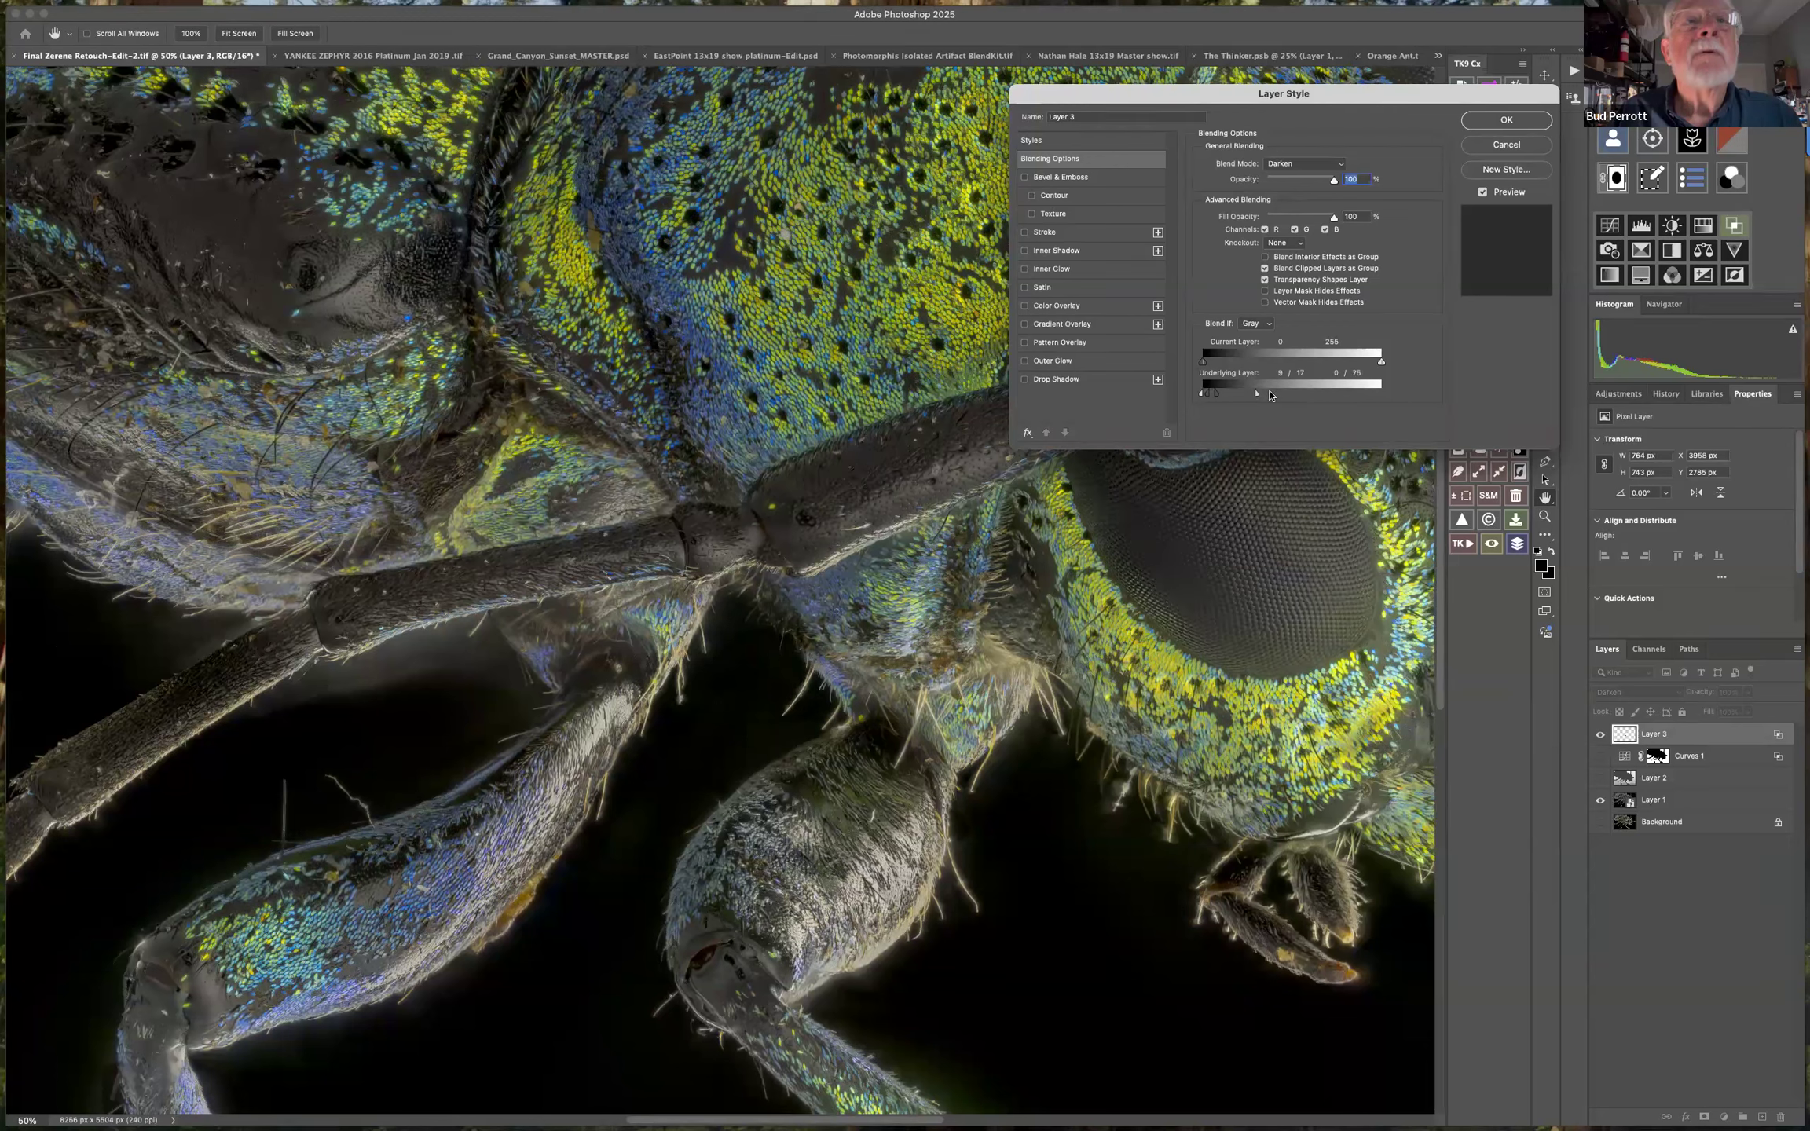
pyautogui.moveTo(1260, 399); pyautogui.dragTo(1256, 400)
pyautogui.moveTo(1215, 398); pyautogui.dragTo(1242, 400)
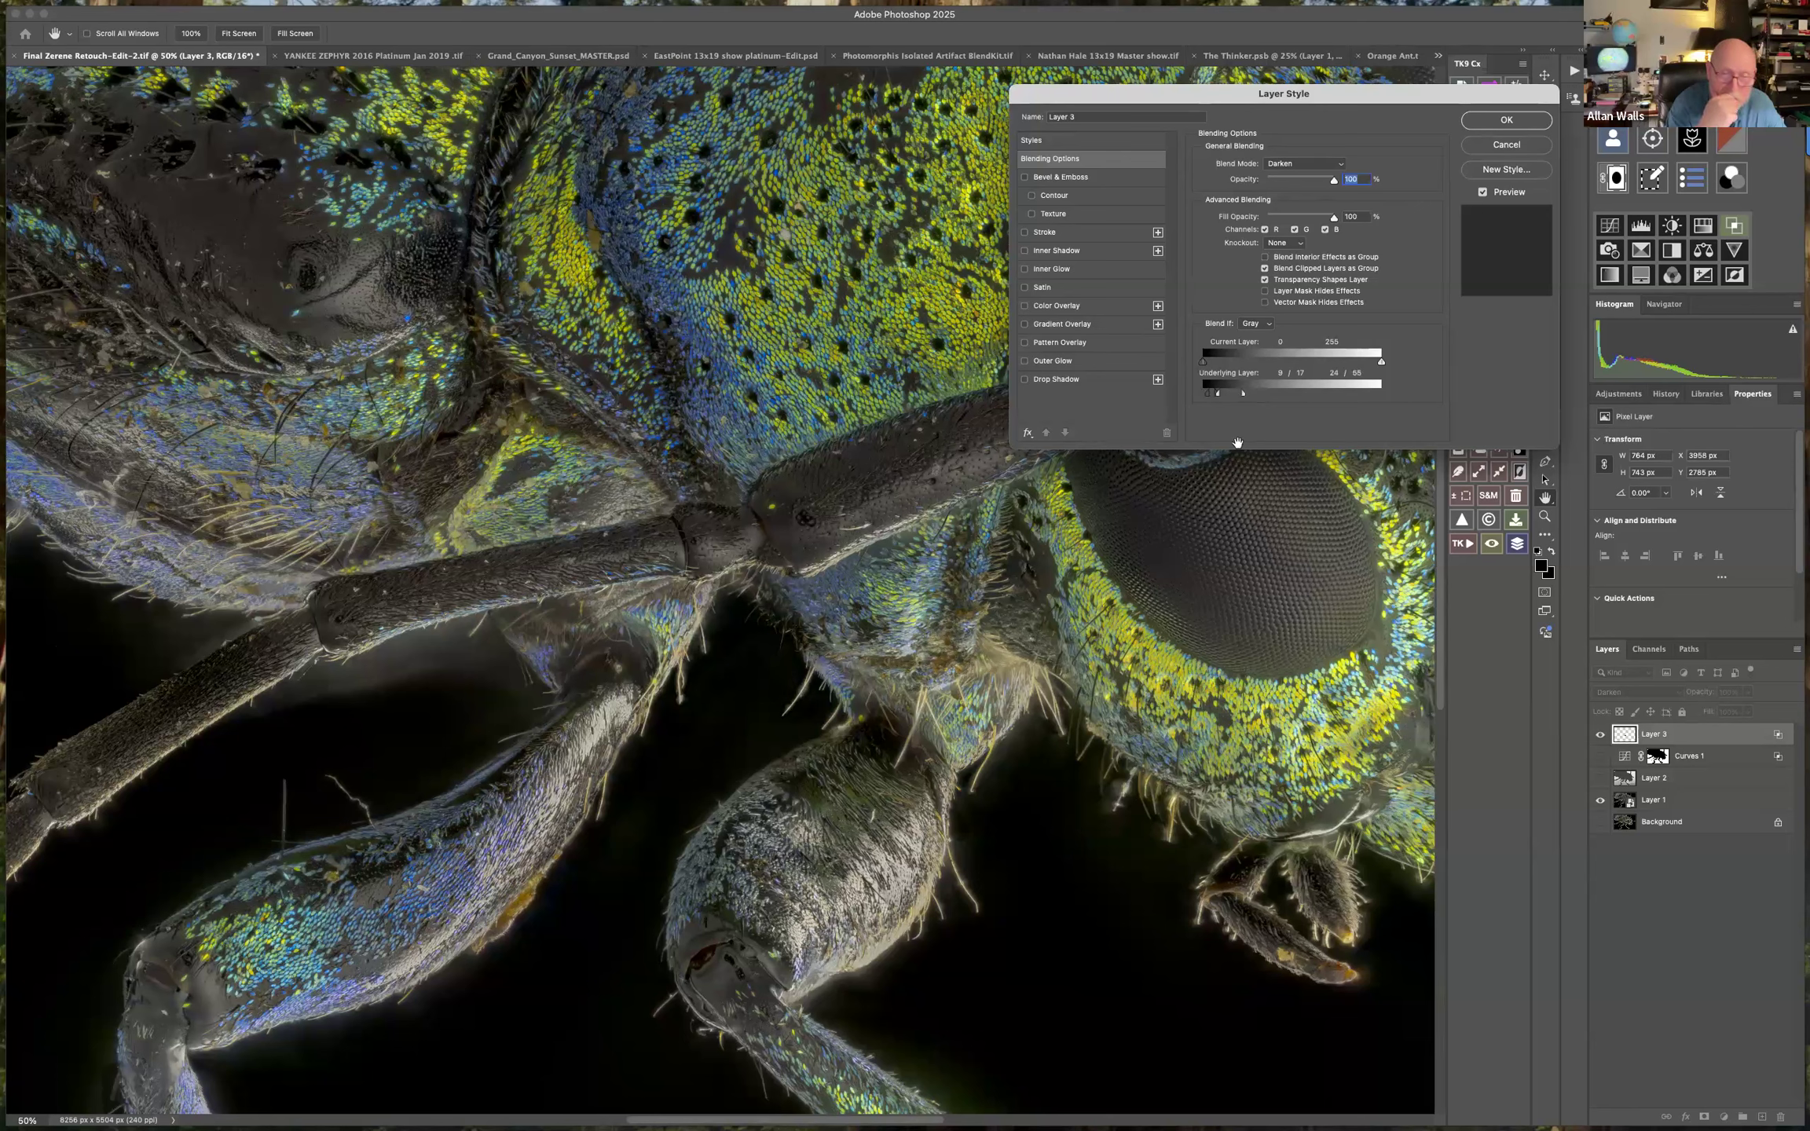
pyautogui.click(1497, 142)
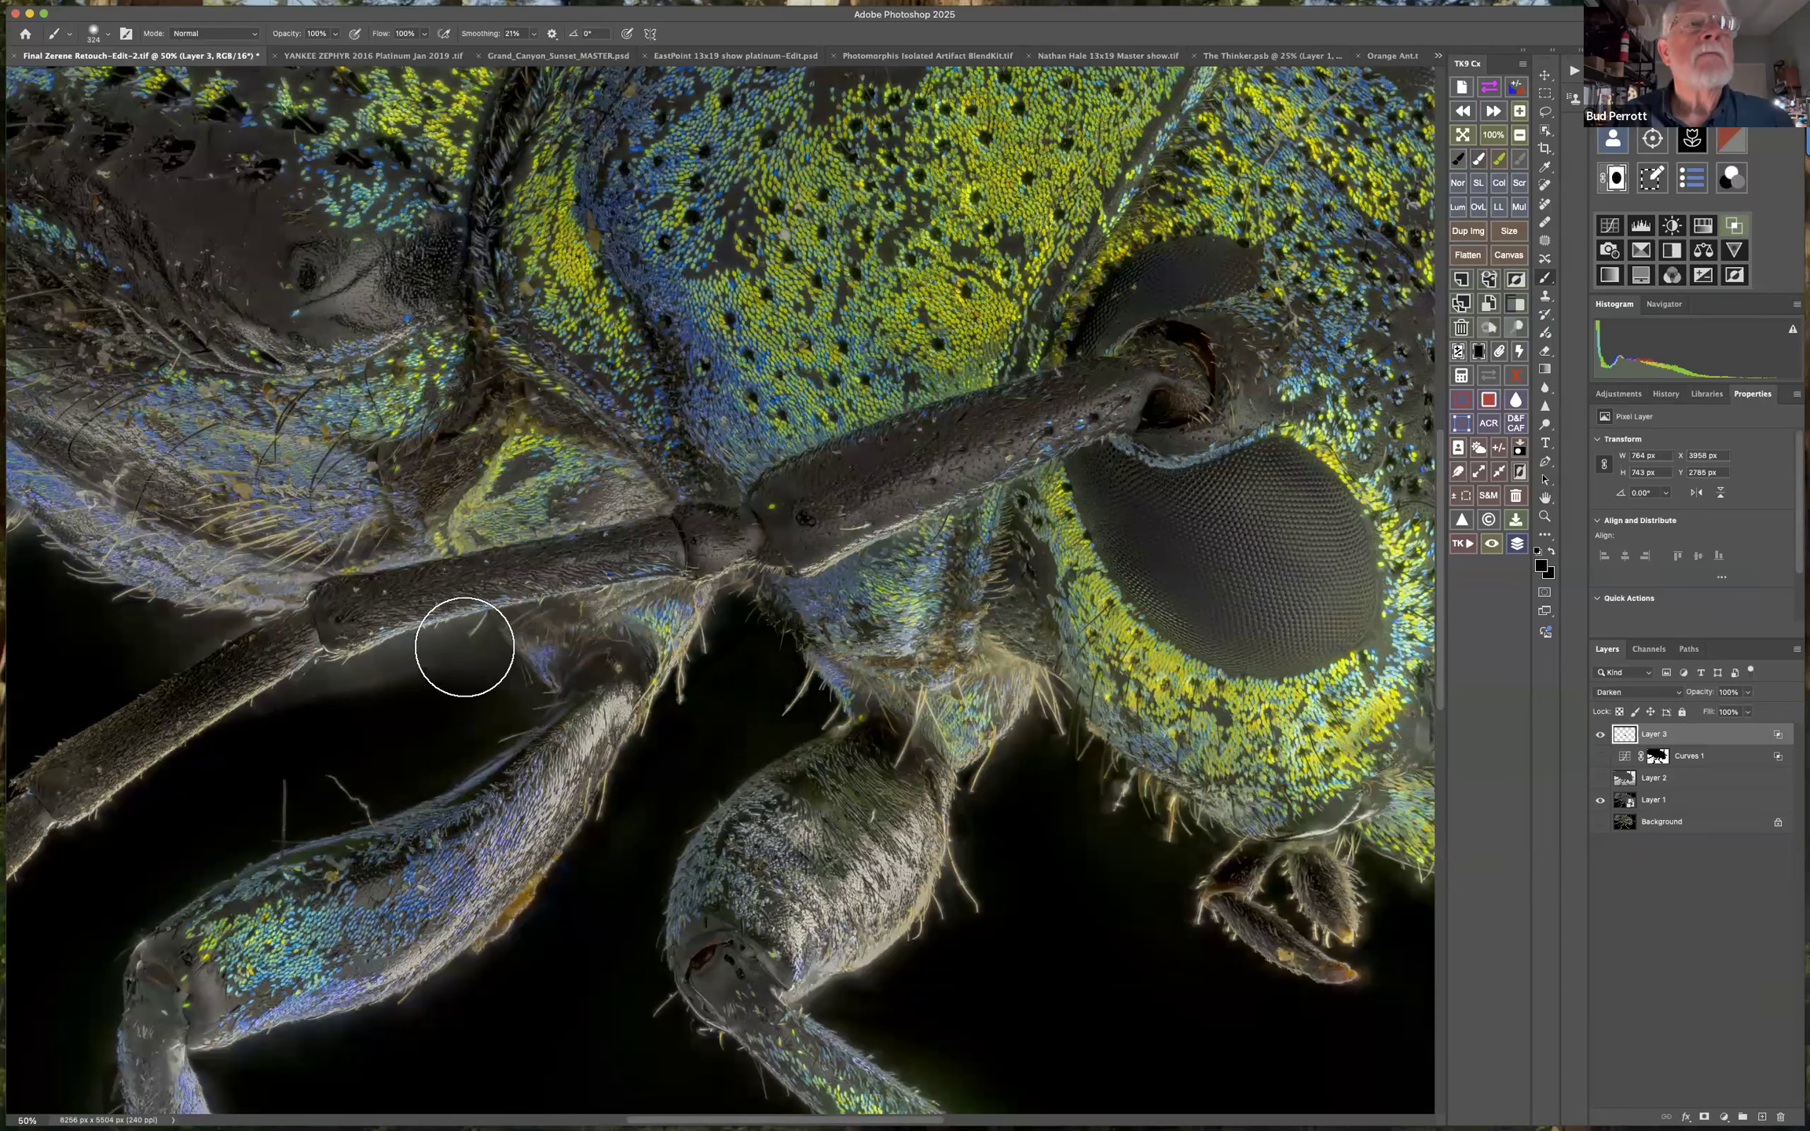
# Paint black over the haze below the antenna, and deepen the shadows under the head and above the antenna at 10% flow.
pyautogui.moveTo(204, 767)
pyautogui.mouseDown()
pyautogui.moveTo(322, 767)
pyautogui.moveTo(493, 695)
pyautogui.moveTo(472, 694)
pyautogui.mouseUp()
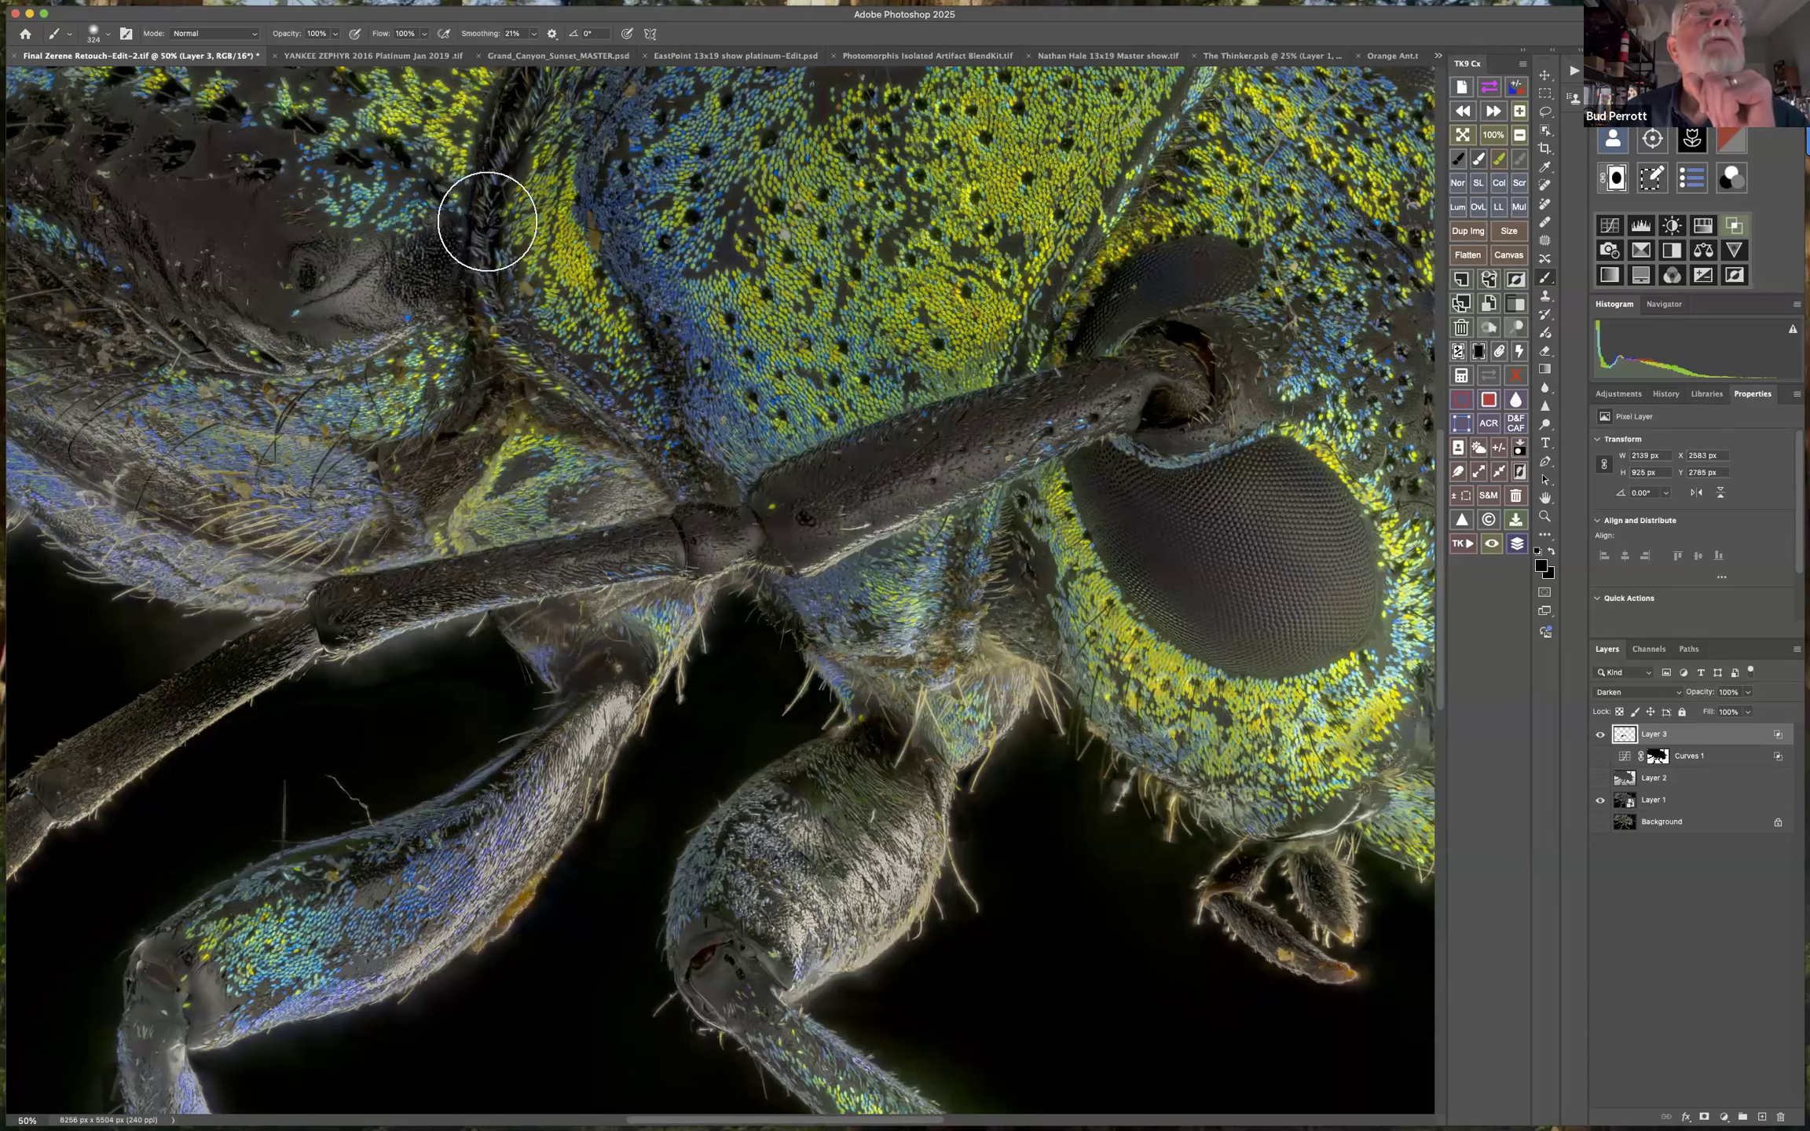
pyautogui.click(424, 35)
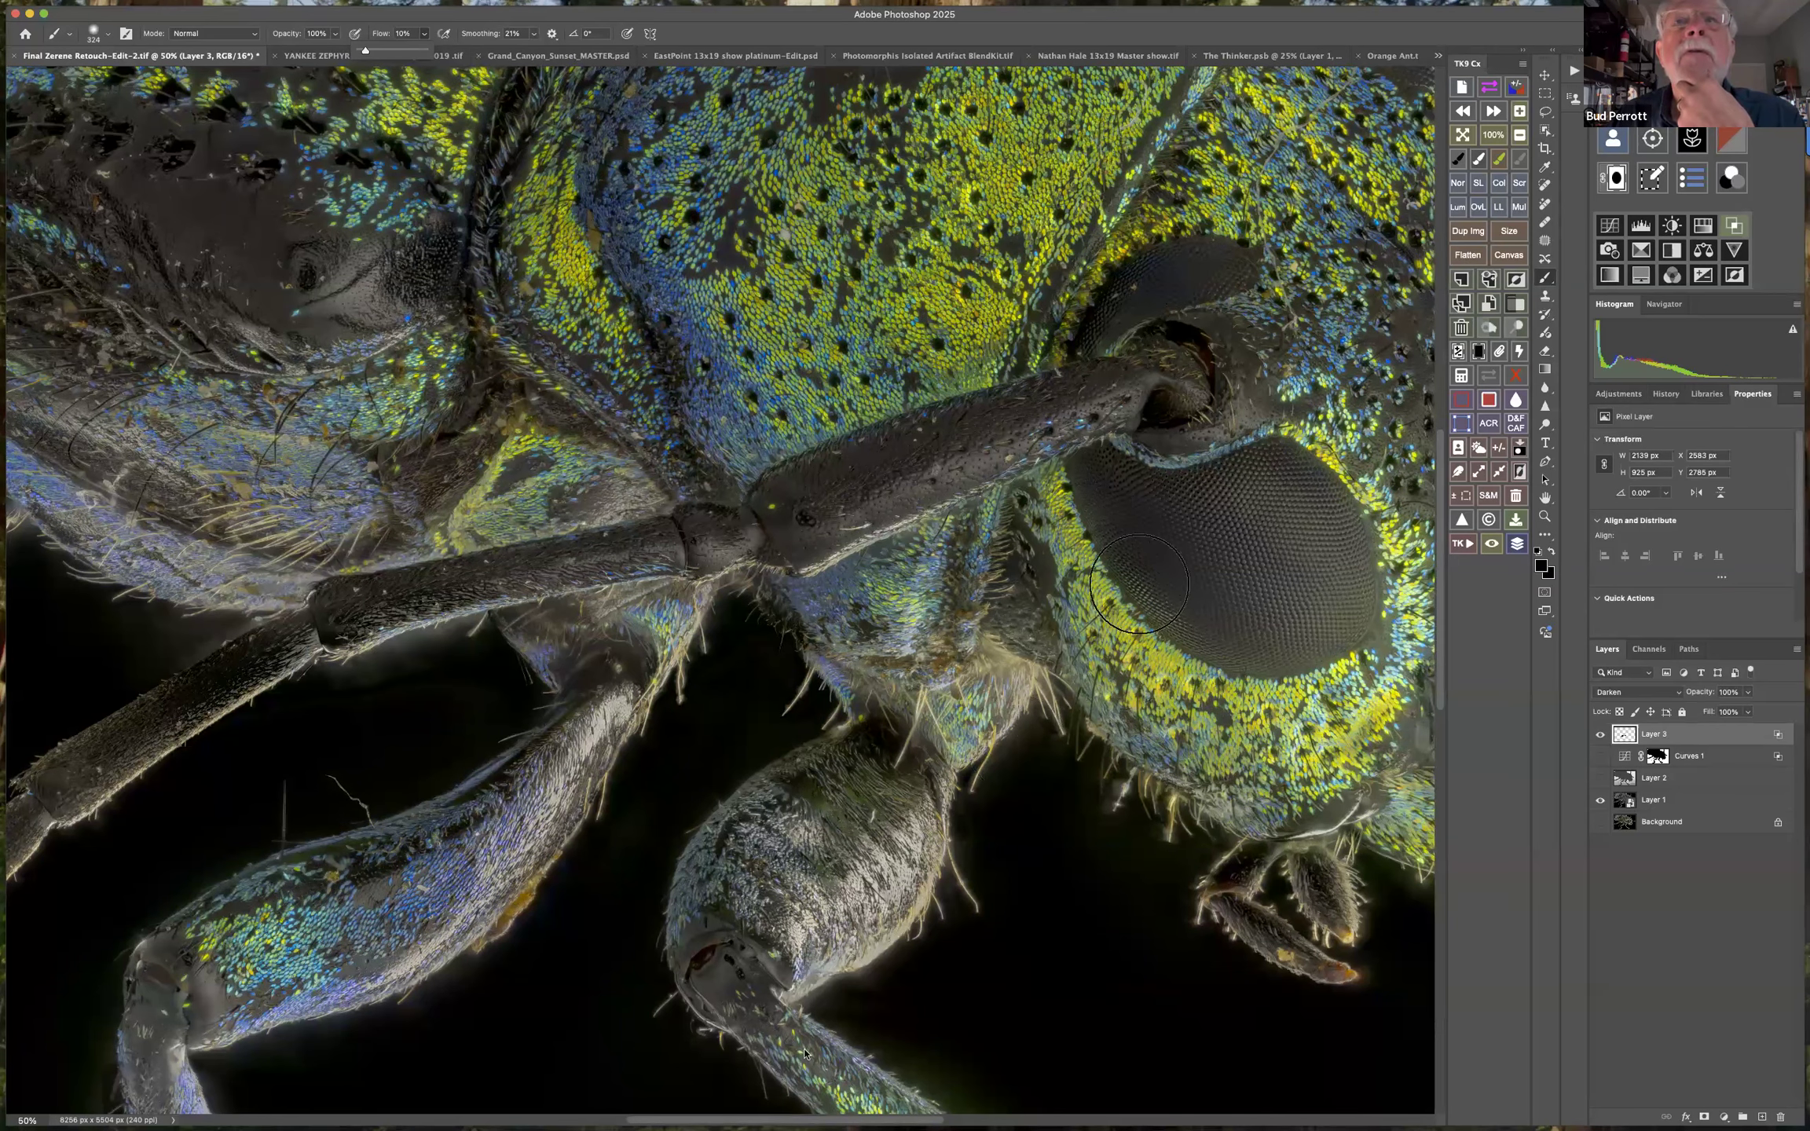
pyautogui.moveTo(1022, 530)
pyautogui.mouseDown()
pyautogui.moveTo(1024, 610)
pyautogui.moveTo(1016, 578)
pyautogui.moveTo(1020, 597)
pyautogui.moveTo(969, 578)
pyautogui.moveTo(1010, 614)
pyautogui.moveTo(1015, 570)
pyautogui.mouseUp()
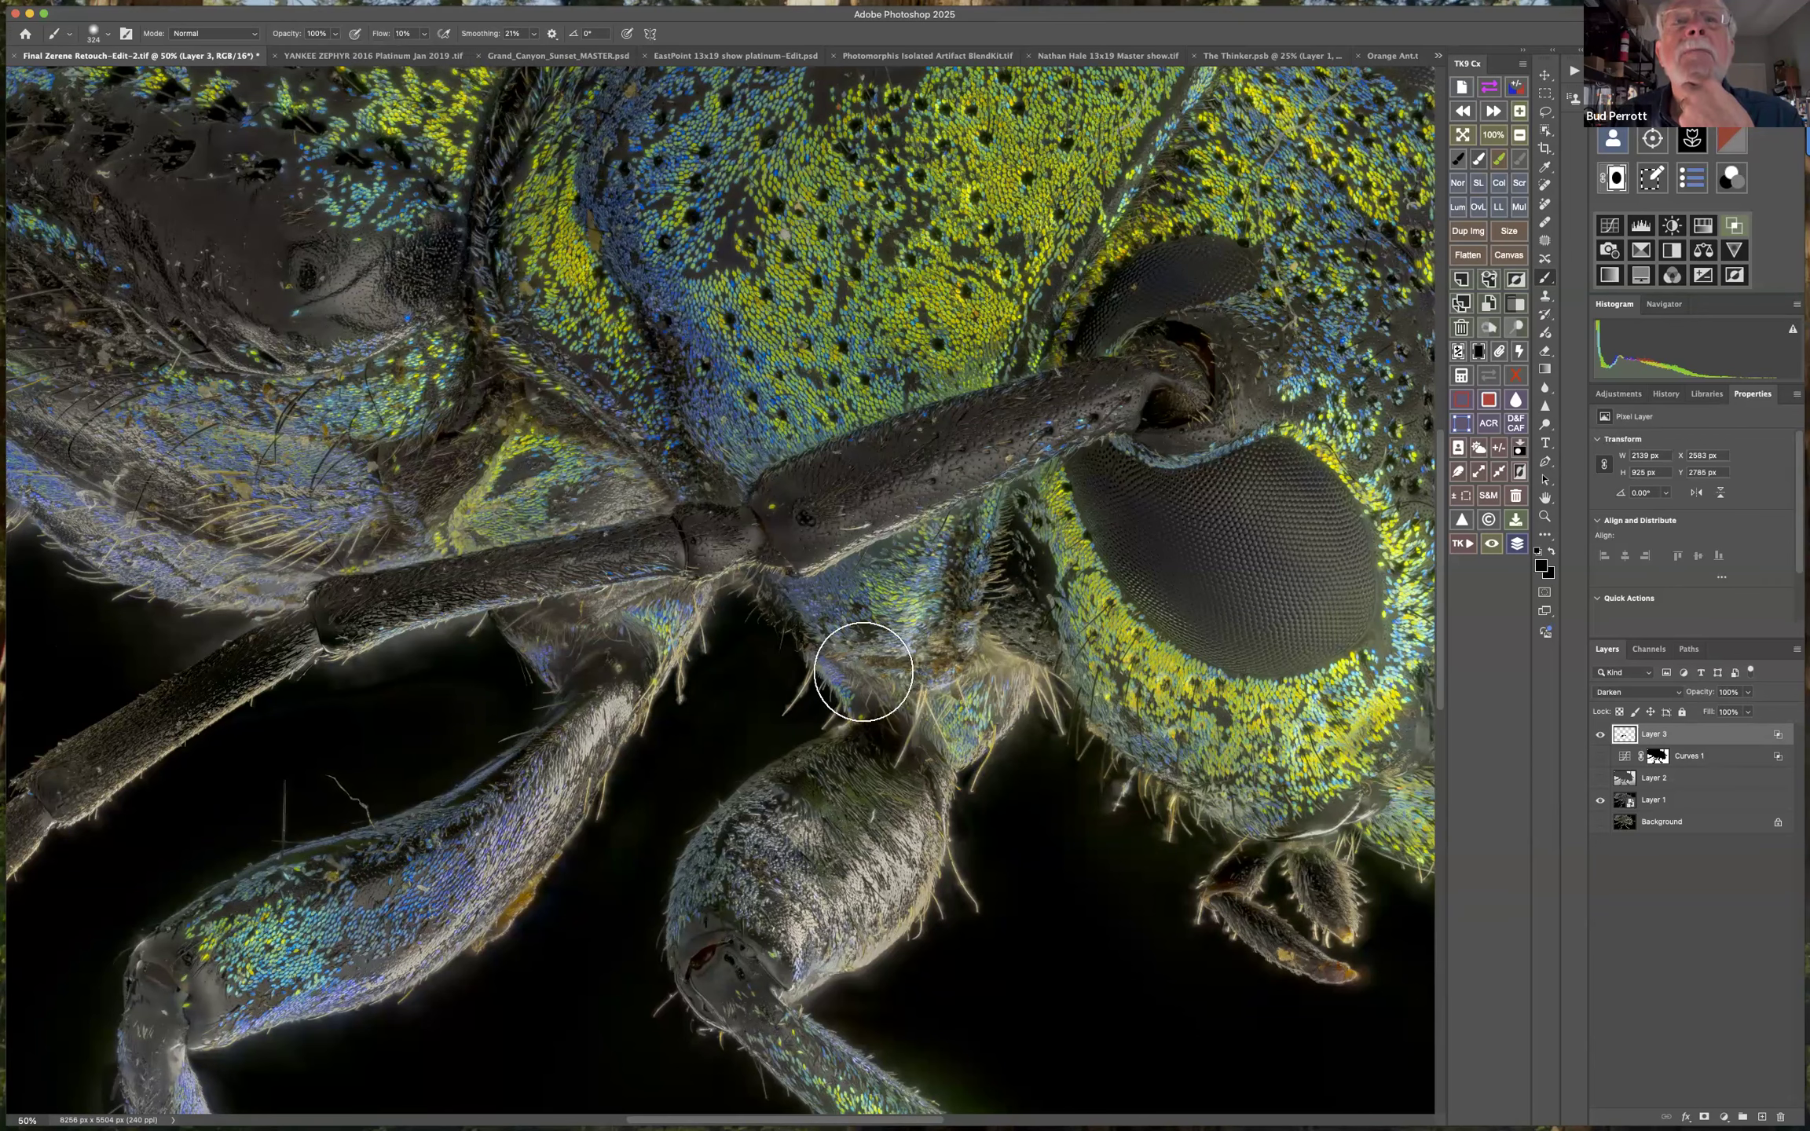
pyautogui.moveTo(851, 667); pyautogui.dragTo(822, 682)
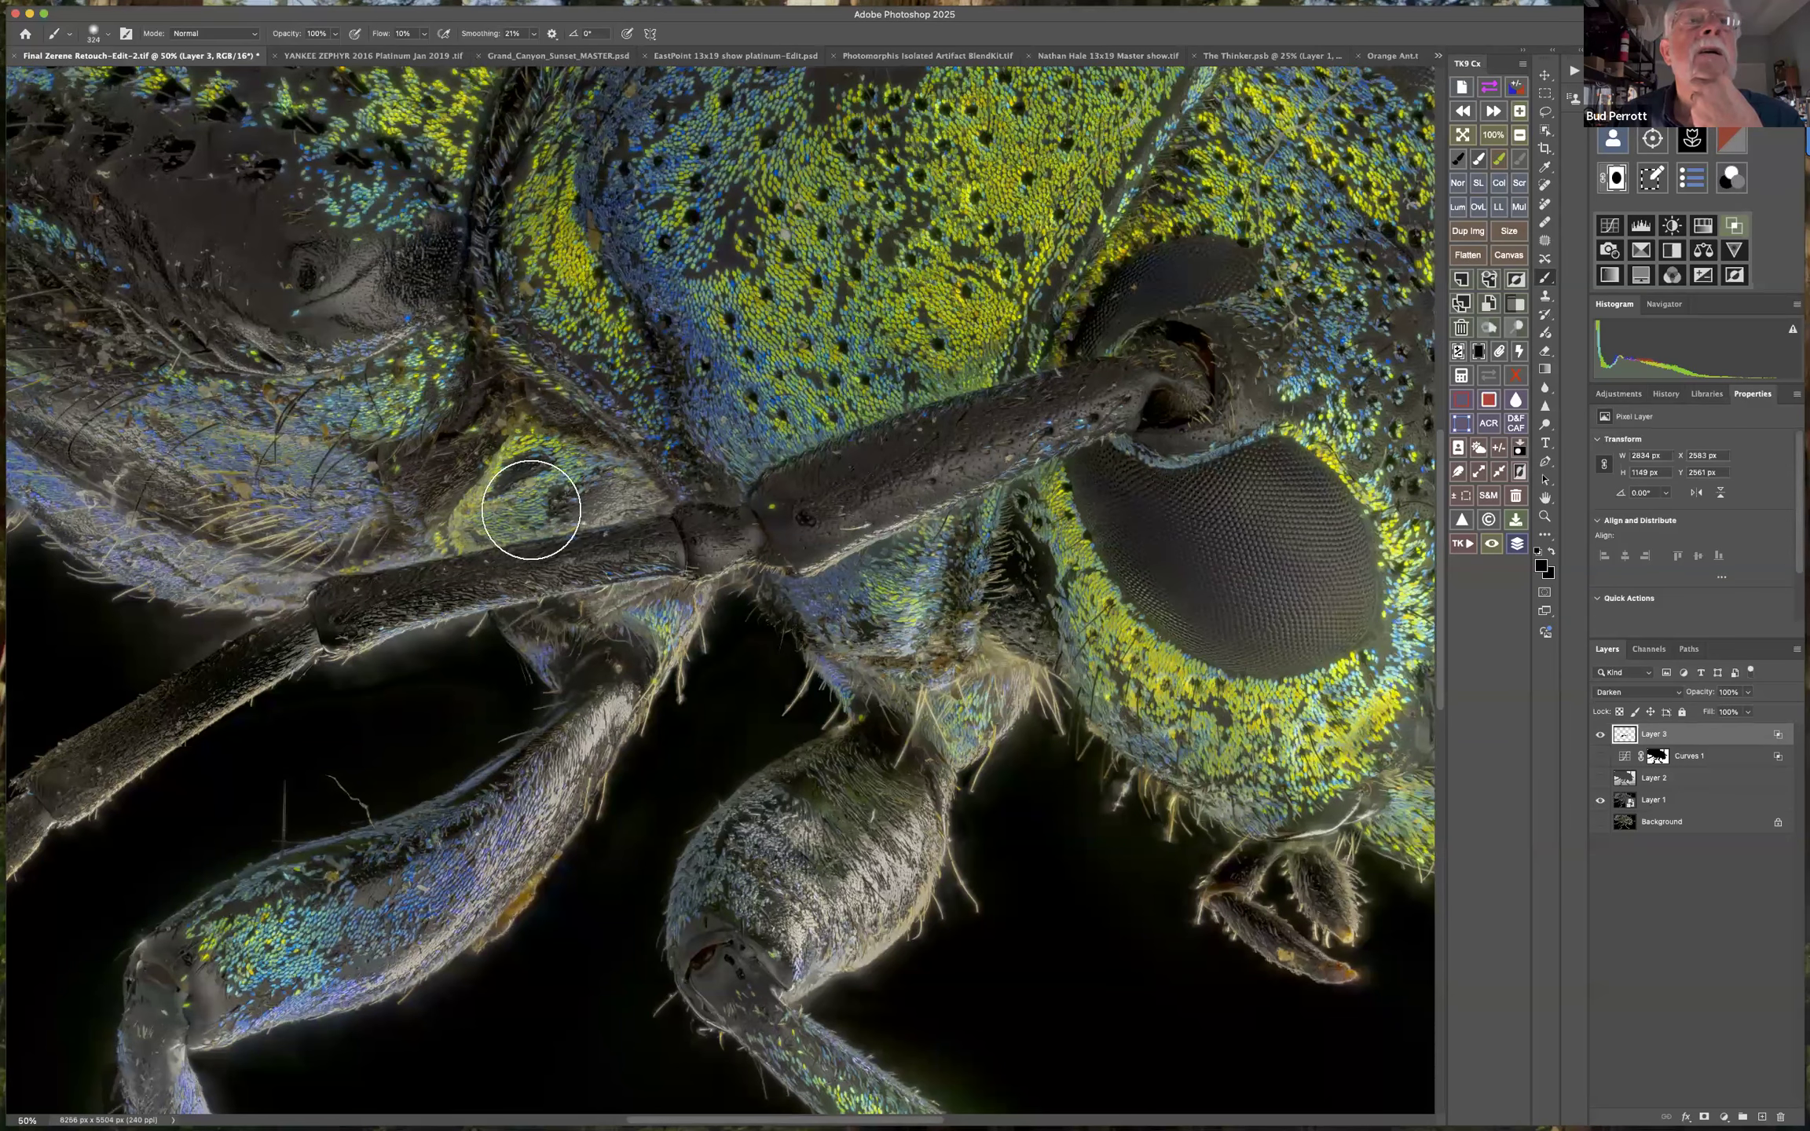
pyautogui.moveTo(542, 474); pyautogui.dragTo(572, 473)
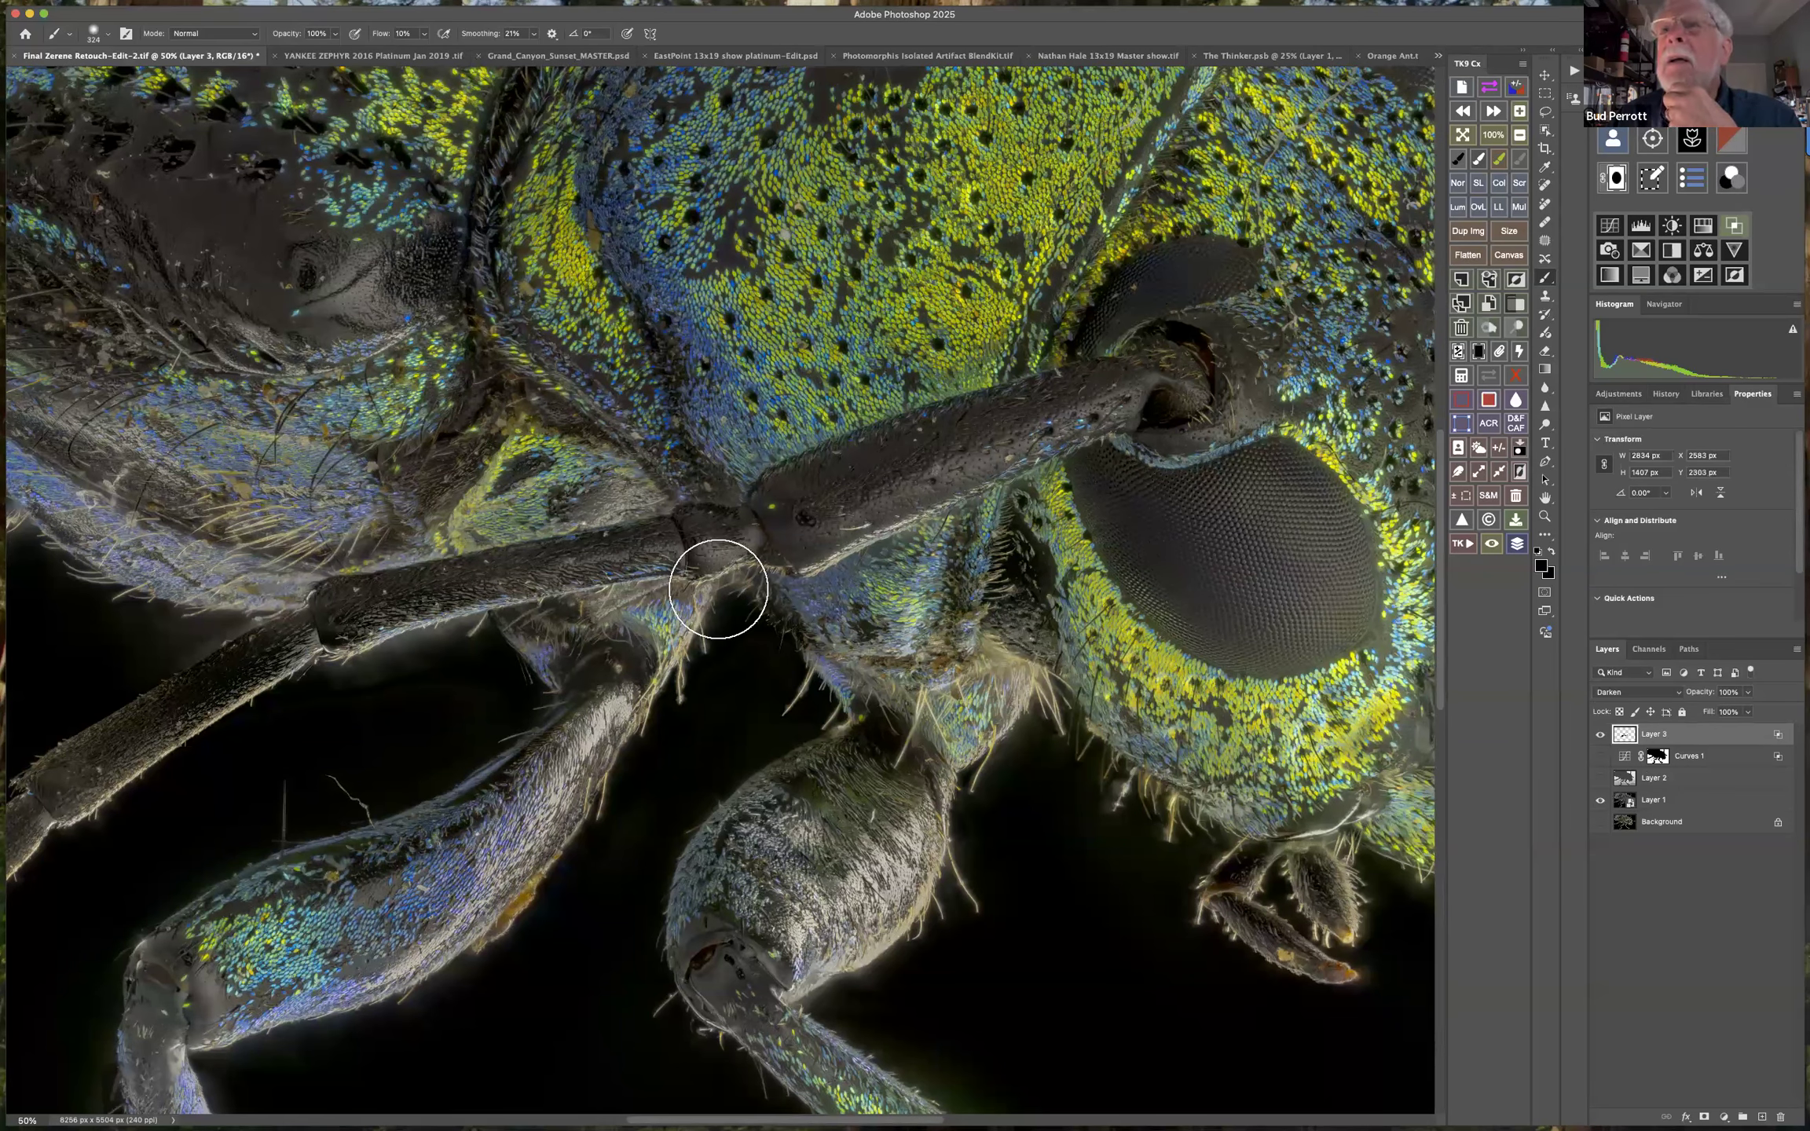
# Compare the beetle's background and shadows with Layer 3 switched off and on.
pyautogui.click(1602, 736)
pyautogui.click(1602, 736)
pyautogui.click(1602, 735)
pyautogui.click(1602, 735)
pyautogui.click(1601, 735)
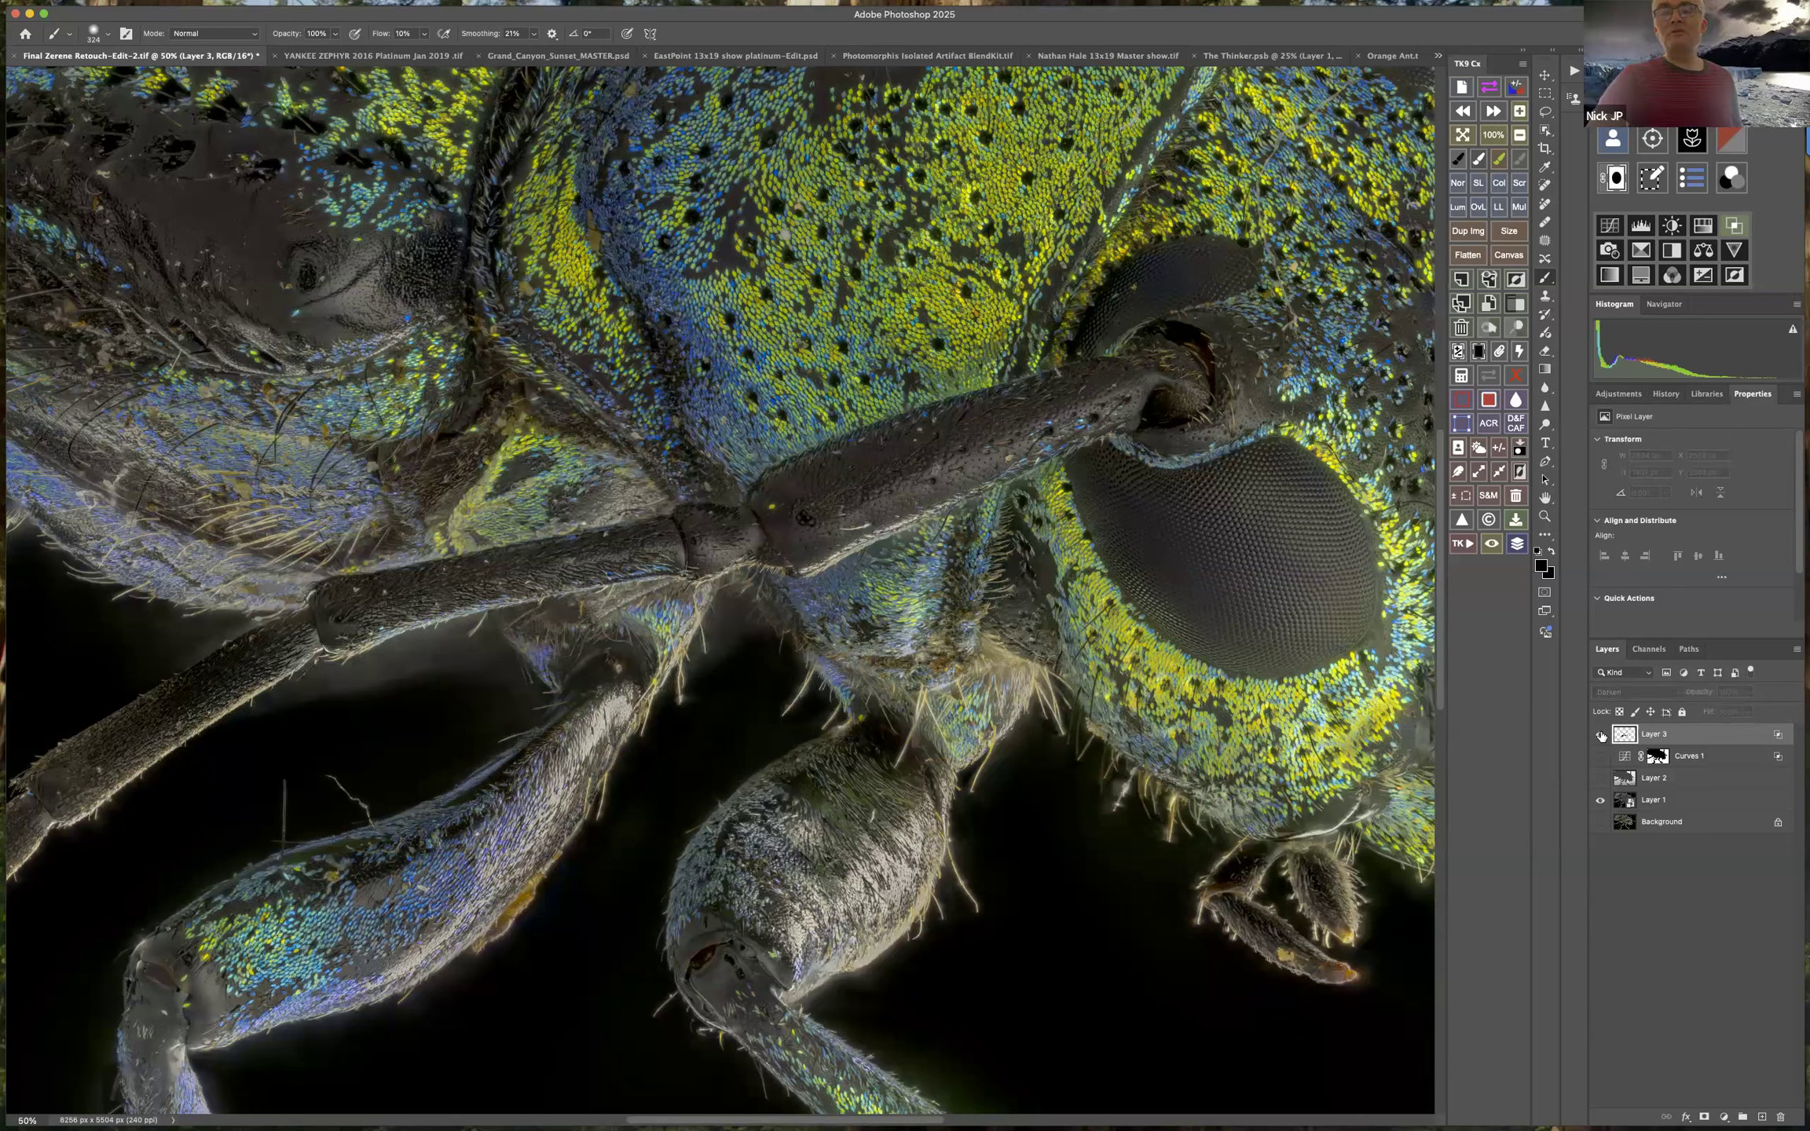
pyautogui.click(1602, 735)
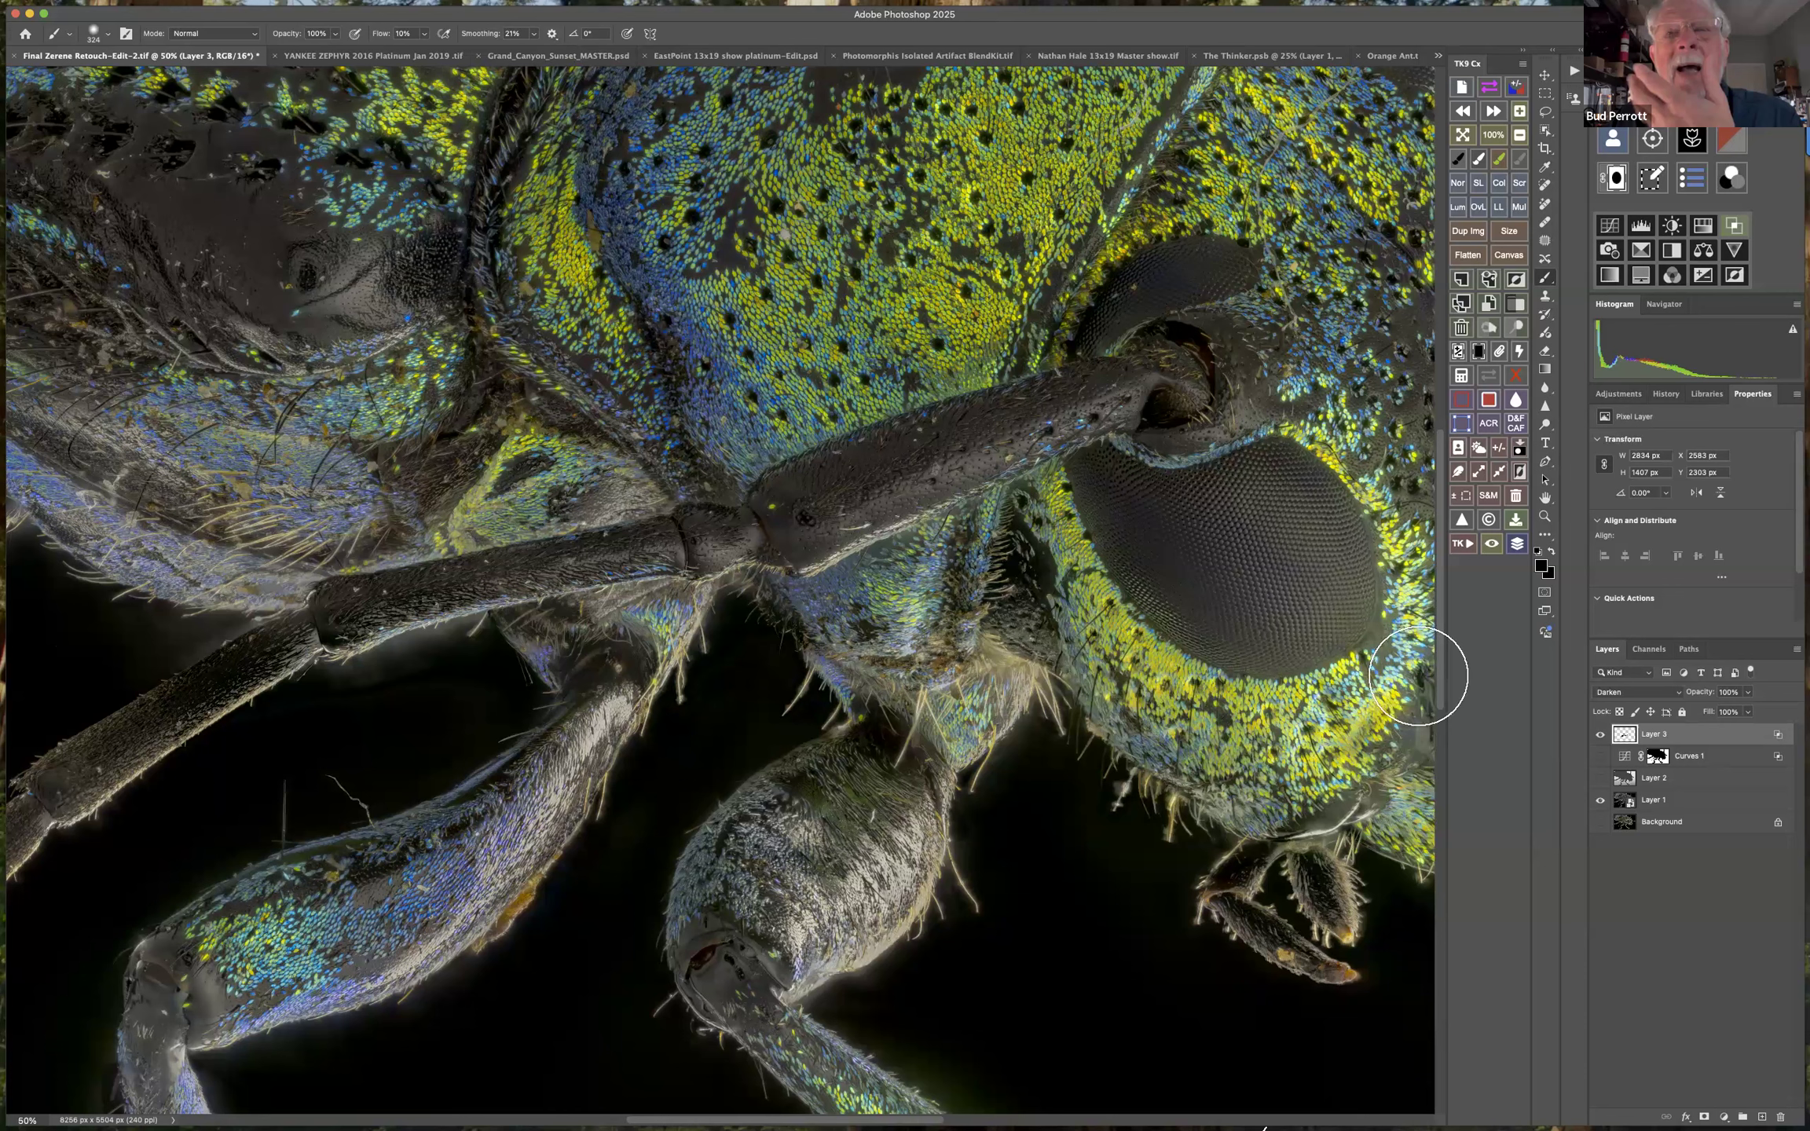
# Darken the background below the head and the hairs beneath the eye on Layer 3, raising the brush flow to 100%.
pyautogui.click(1112, 1006)
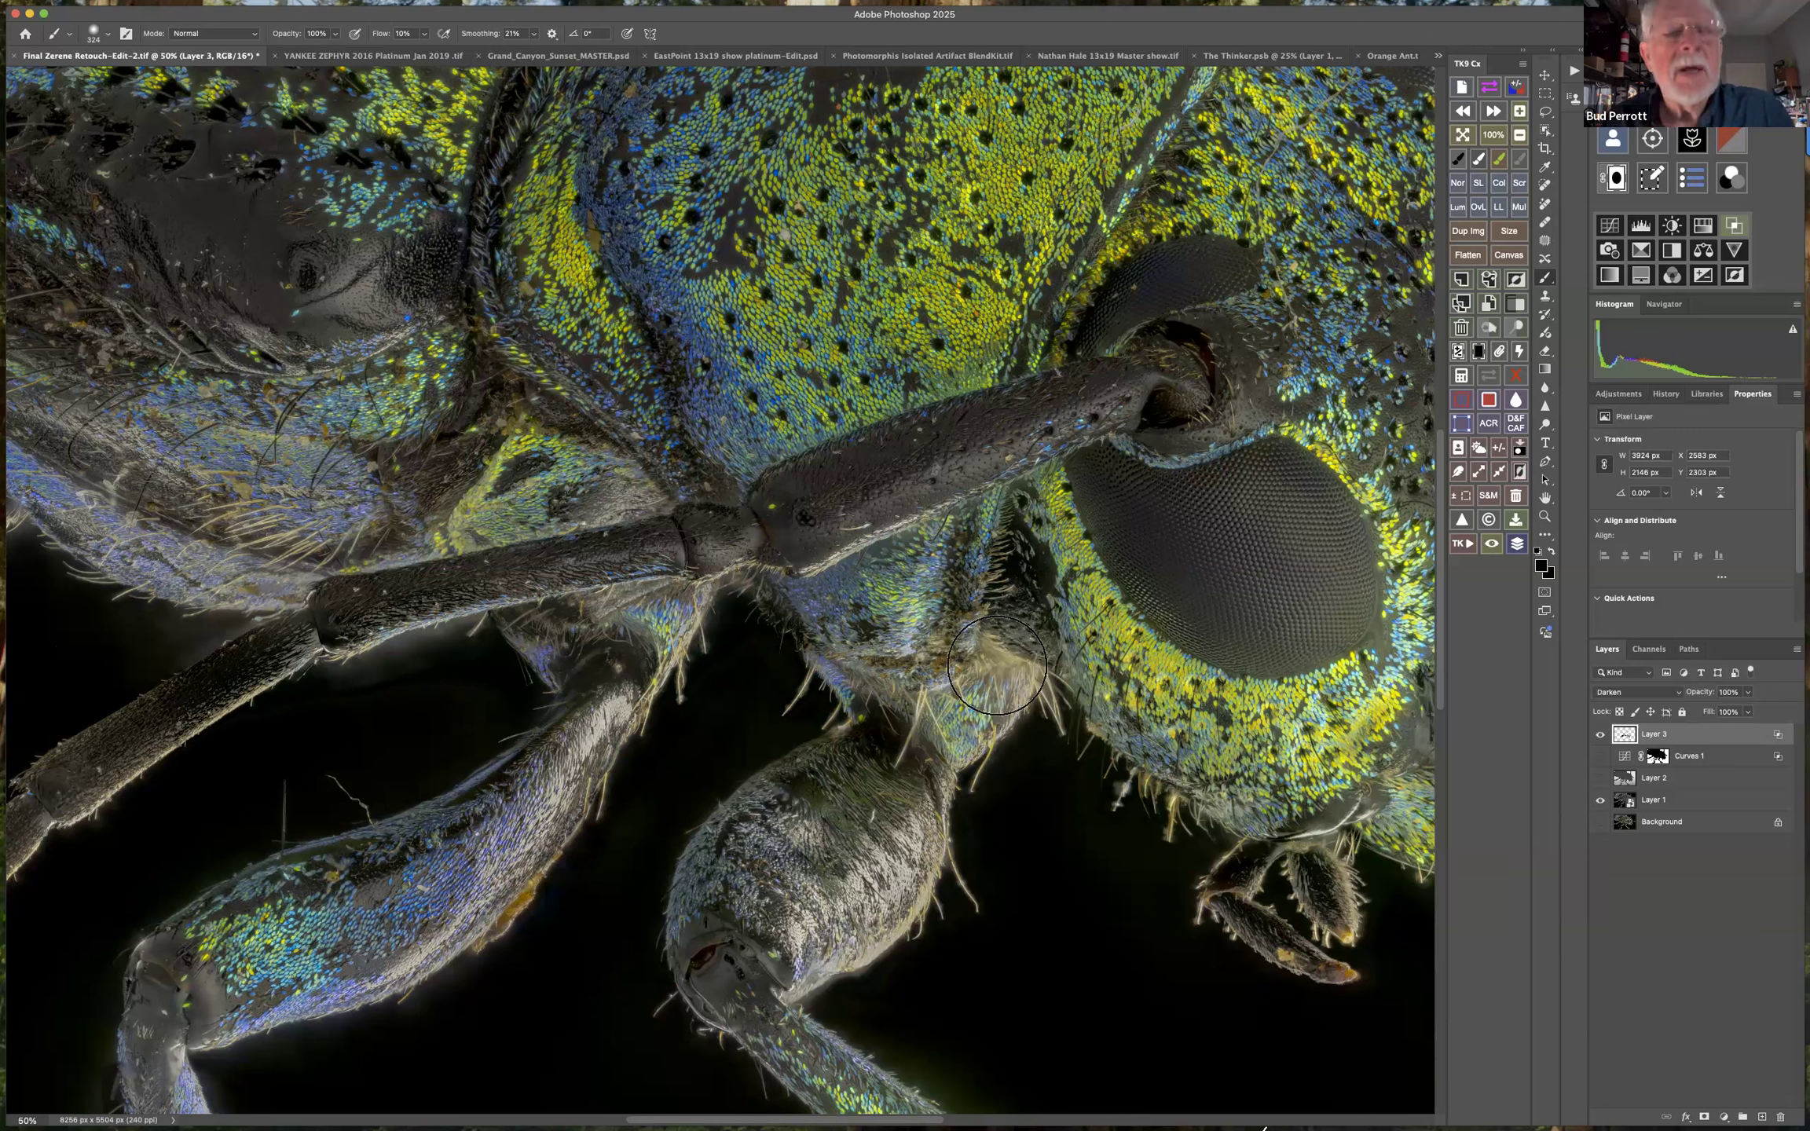
pyautogui.click(425, 34)
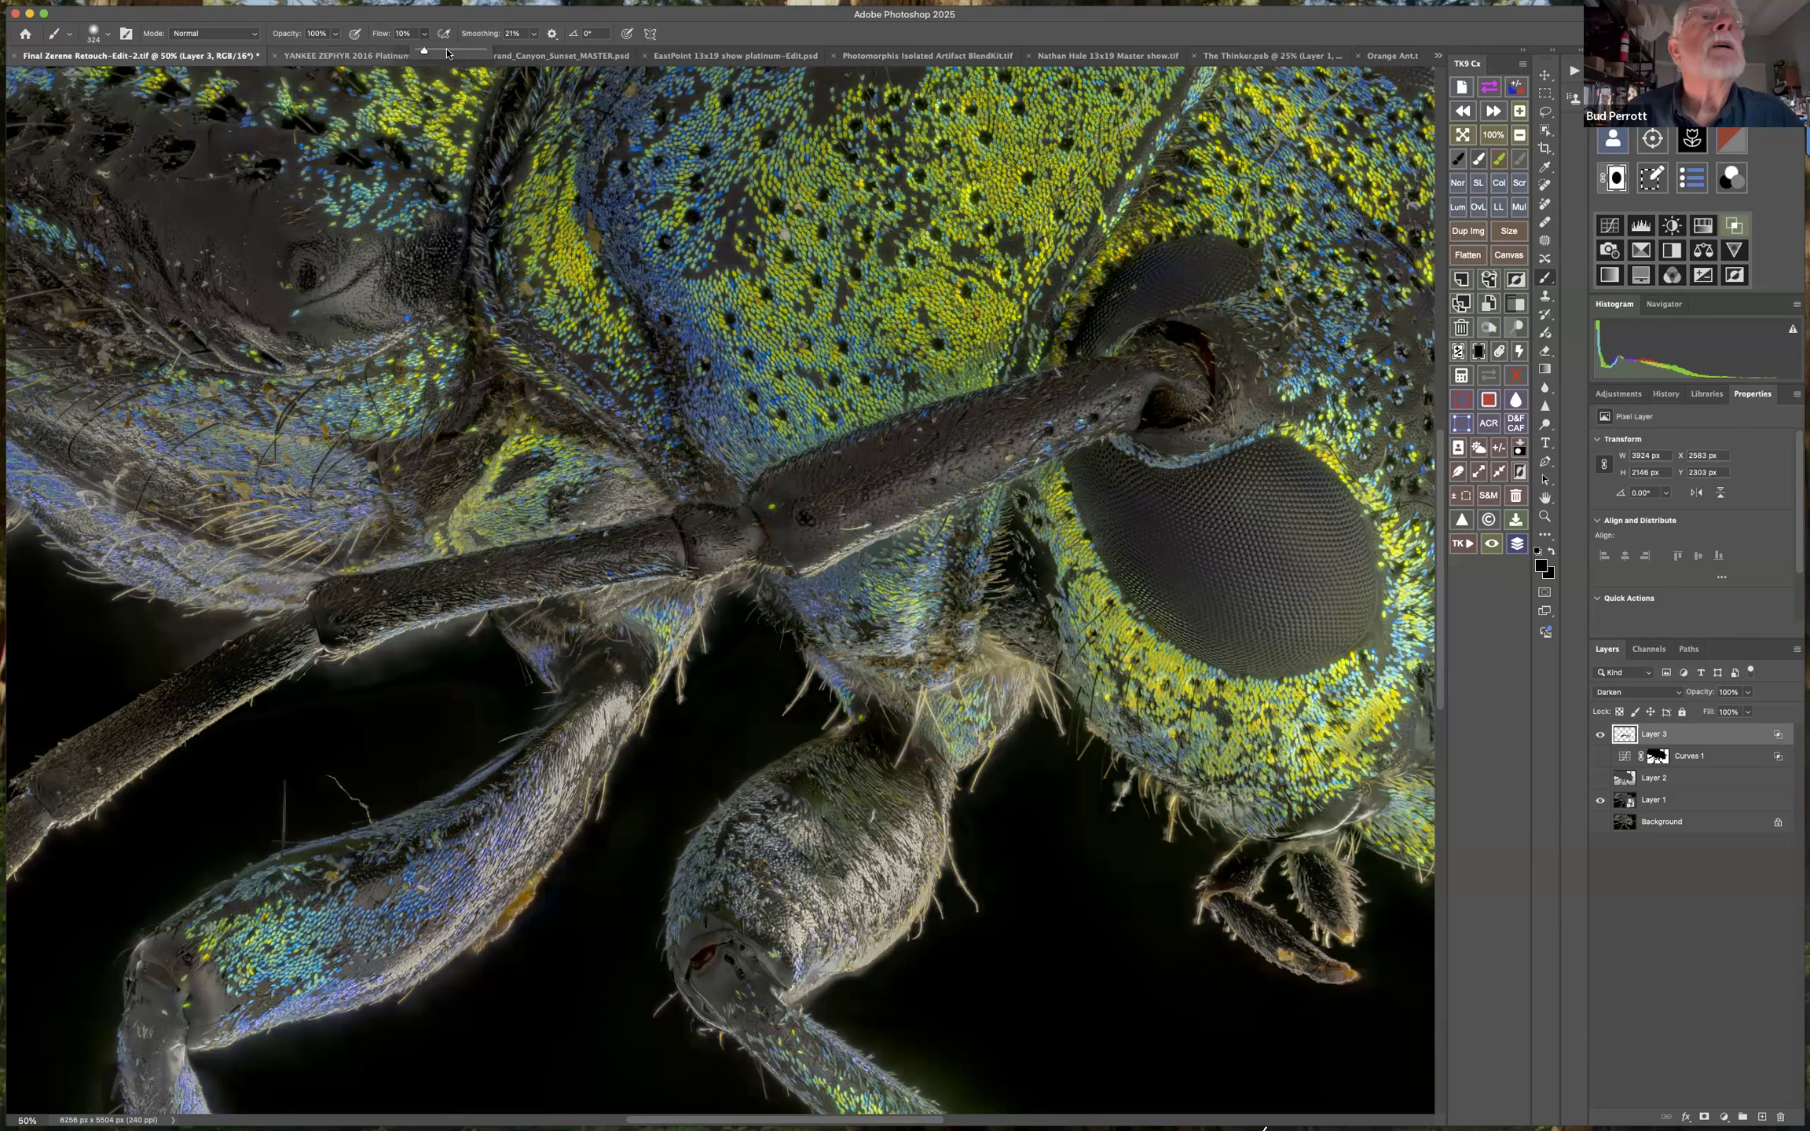
pyautogui.click(999, 686)
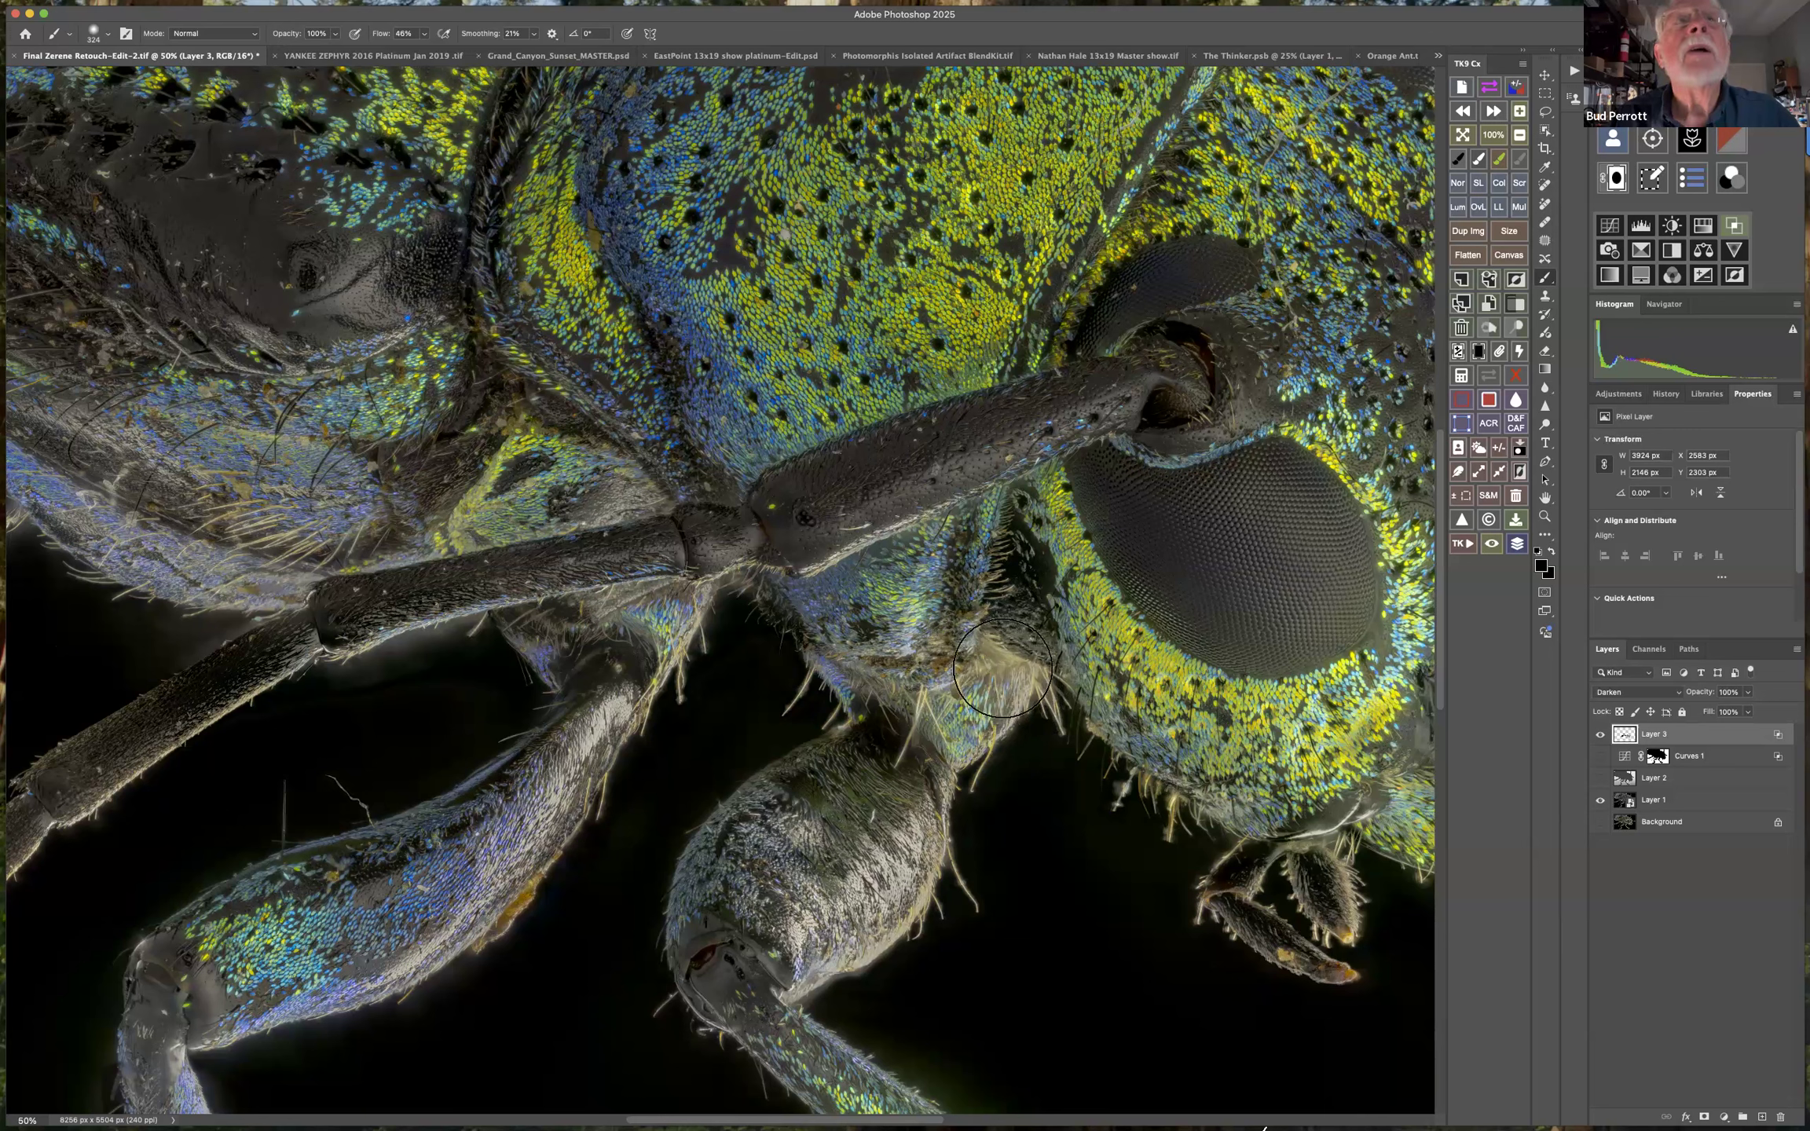
pyautogui.click(425, 34)
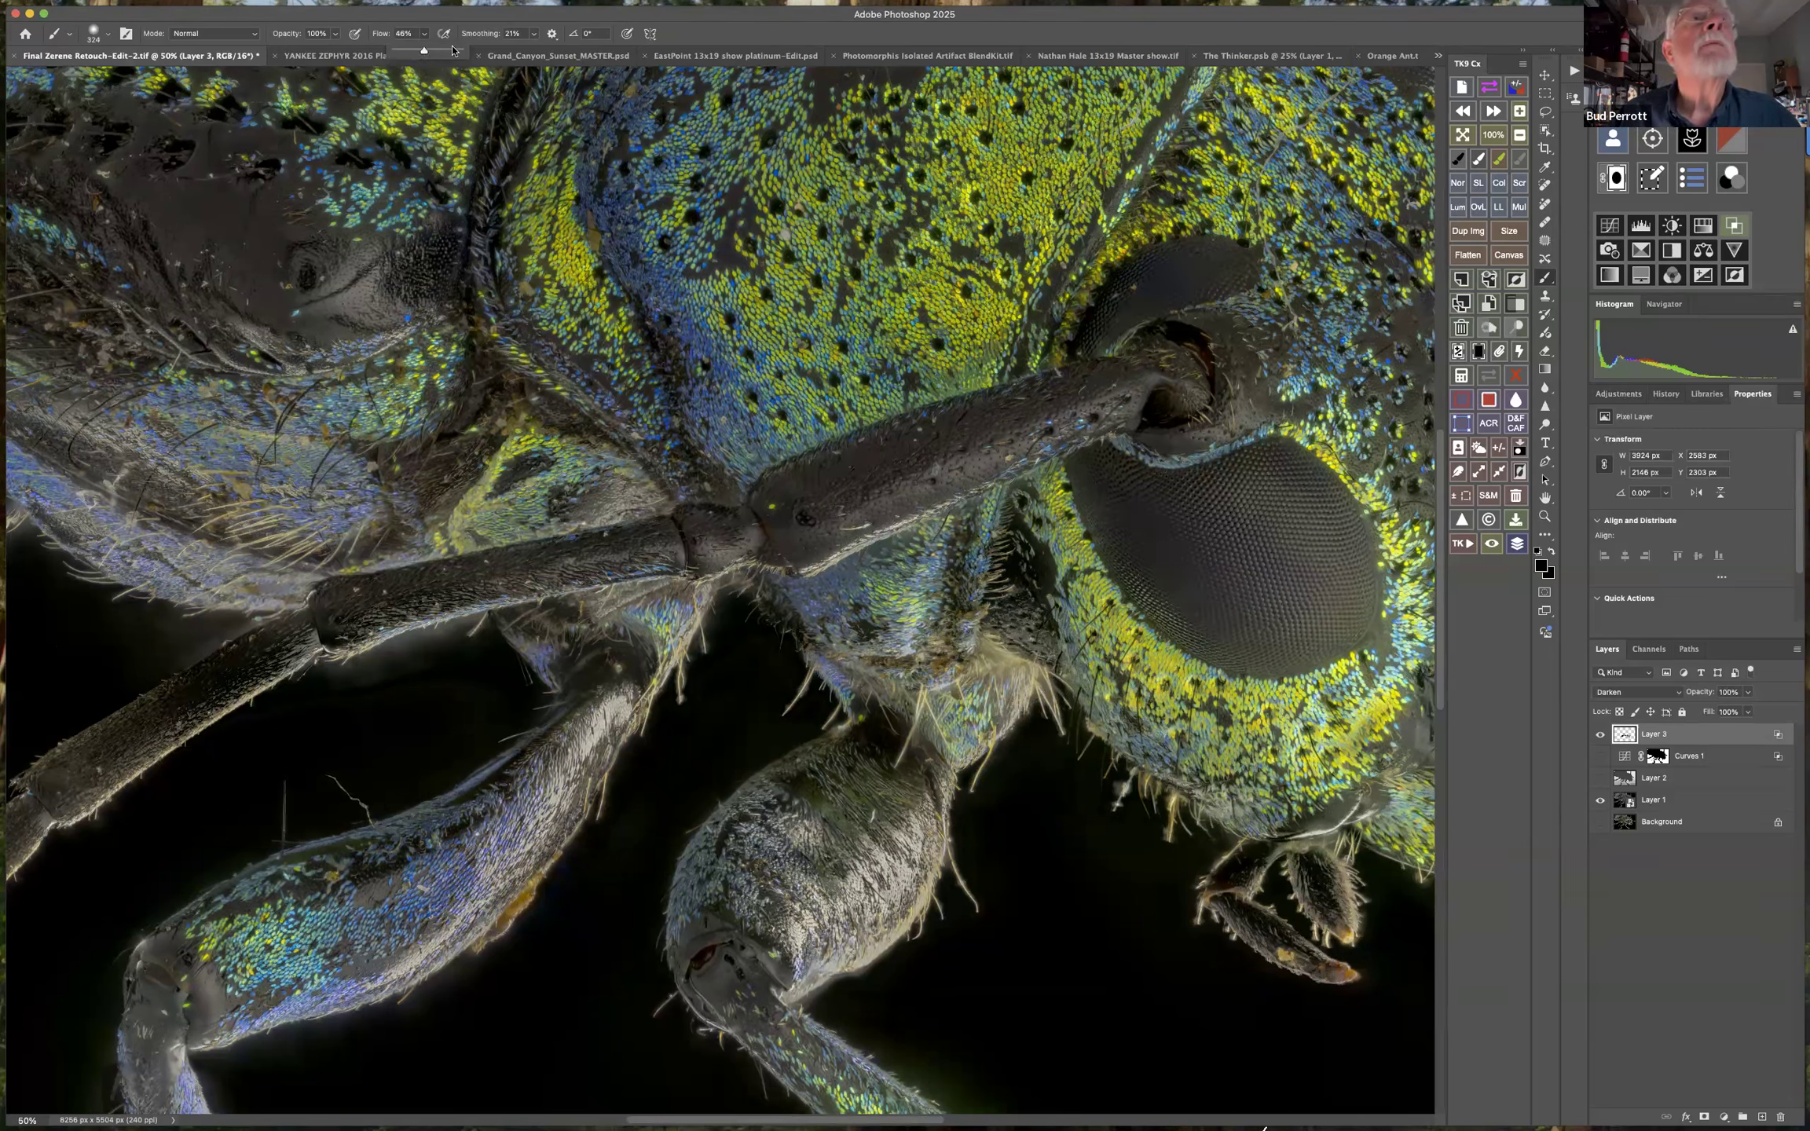
pyautogui.click(981, 710)
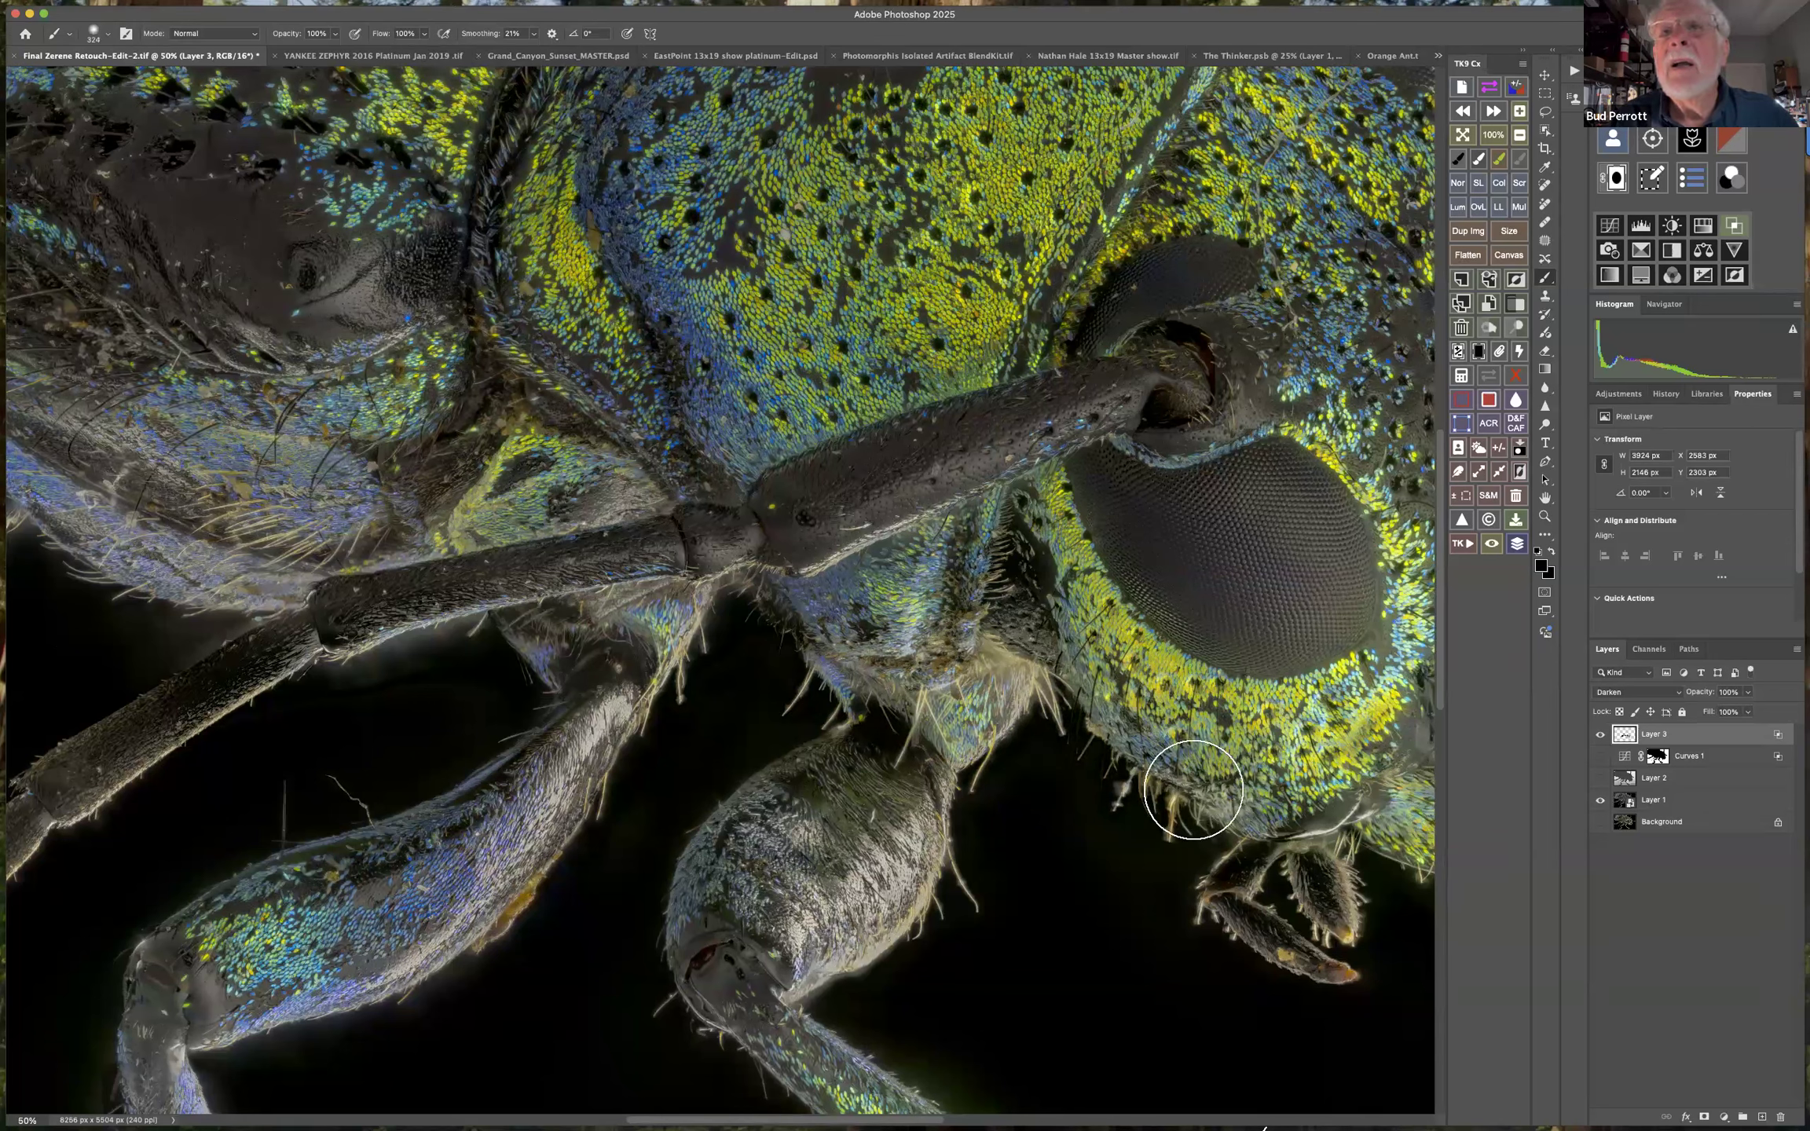
# Paint black over the eye and pitted face on Layer 3 and fade the last stroke to 25% opacity.
pyautogui.moveTo(1414, 440)
pyautogui.mouseDown()
pyautogui.moveTo(1414, 417)
pyautogui.moveTo(1412, 471)
pyautogui.mouseUp()
pyautogui.moveTo(1293, 511); pyautogui.dragTo(995, 531)
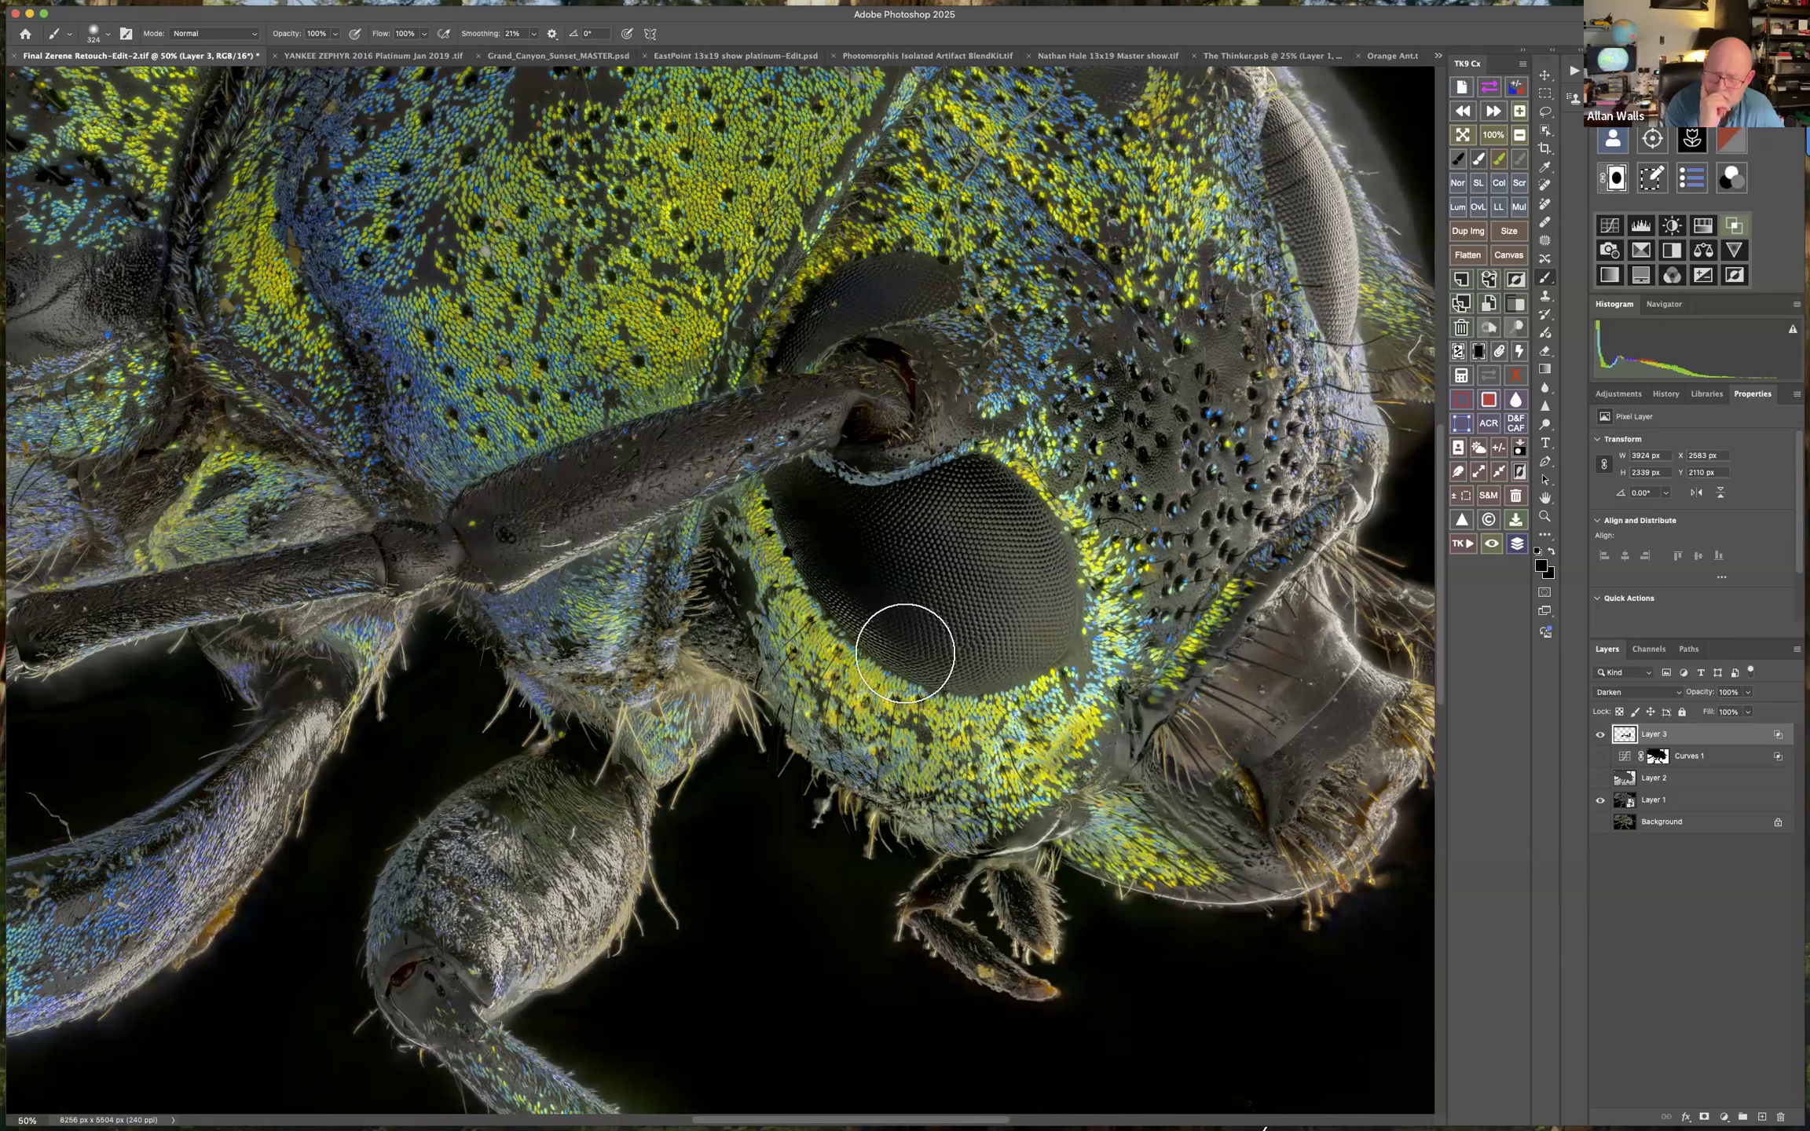
pyautogui.moveTo(1194, 297)
pyautogui.mouseDown()
pyautogui.moveTo(912, 269)
pyautogui.moveTo(913, 313)
pyautogui.moveTo(974, 389)
pyautogui.moveTo(962, 430)
pyautogui.mouseUp()
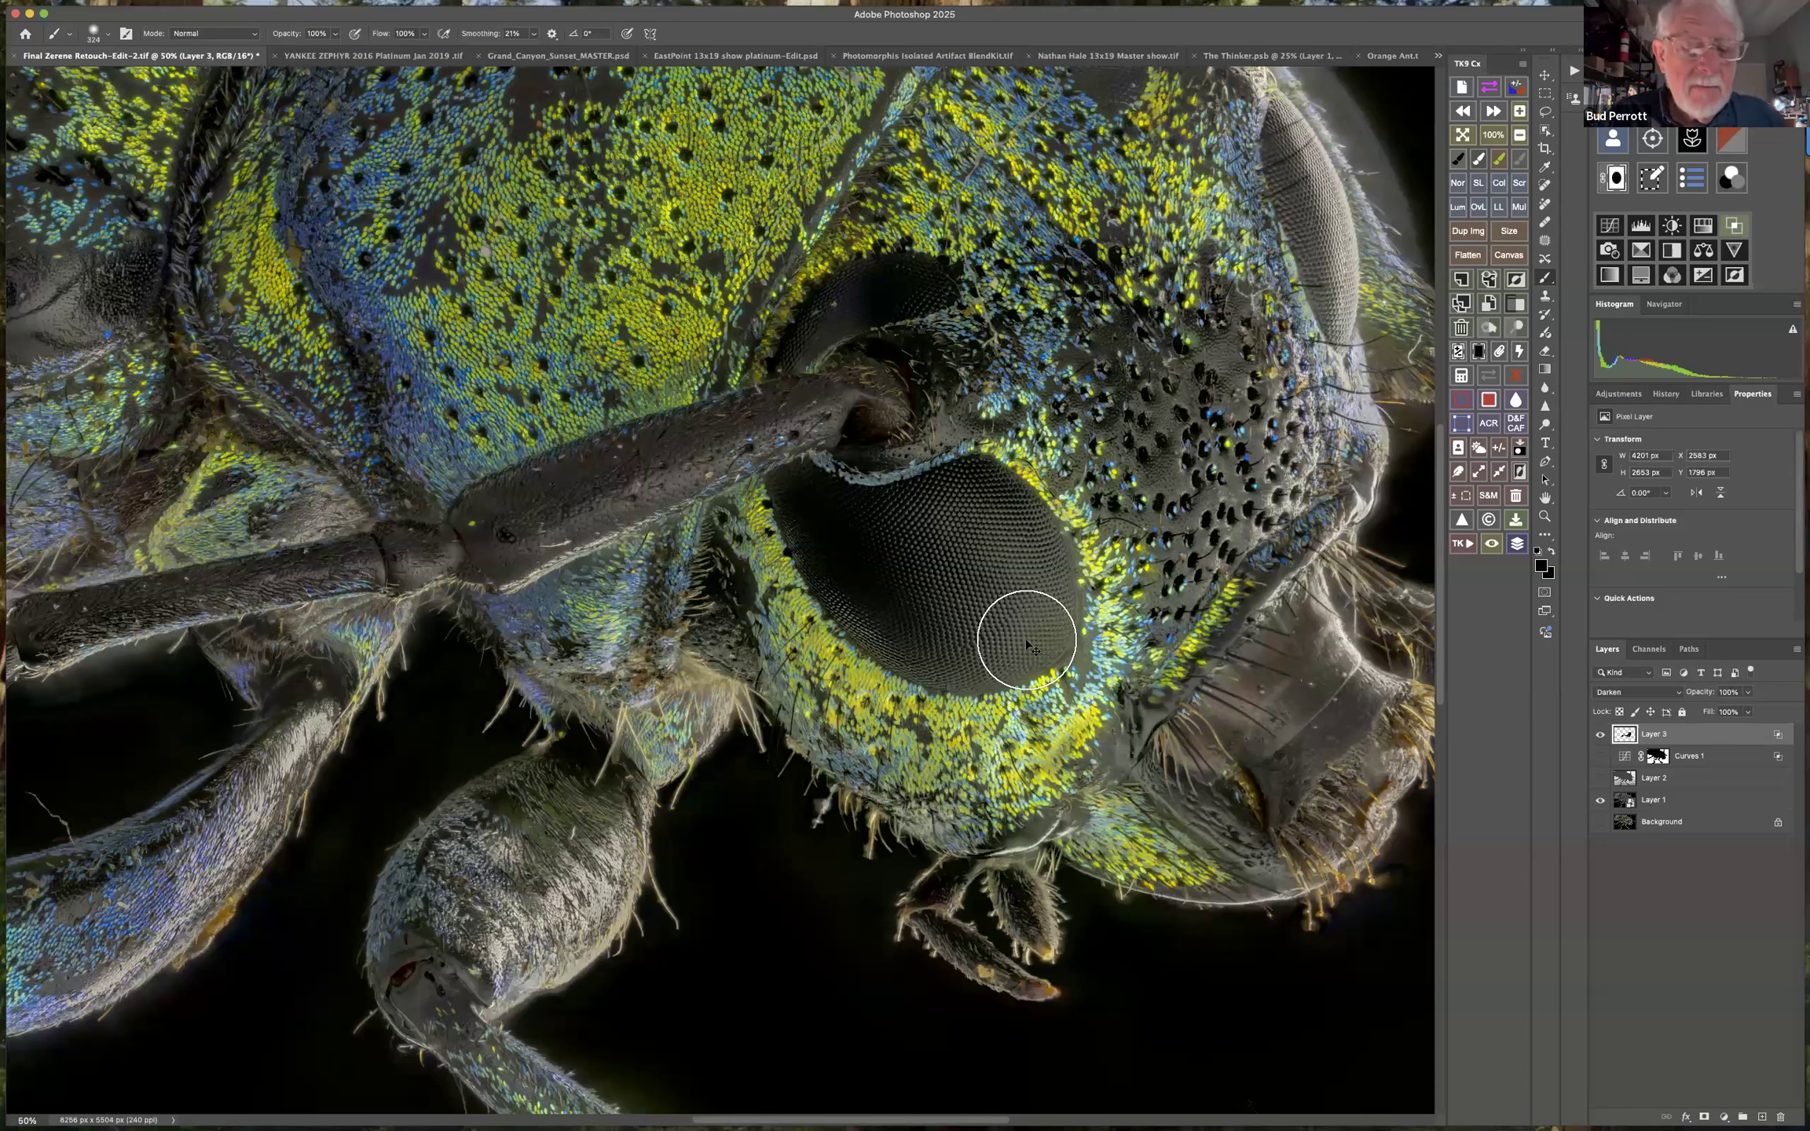
pyautogui.press('super+shift+f')
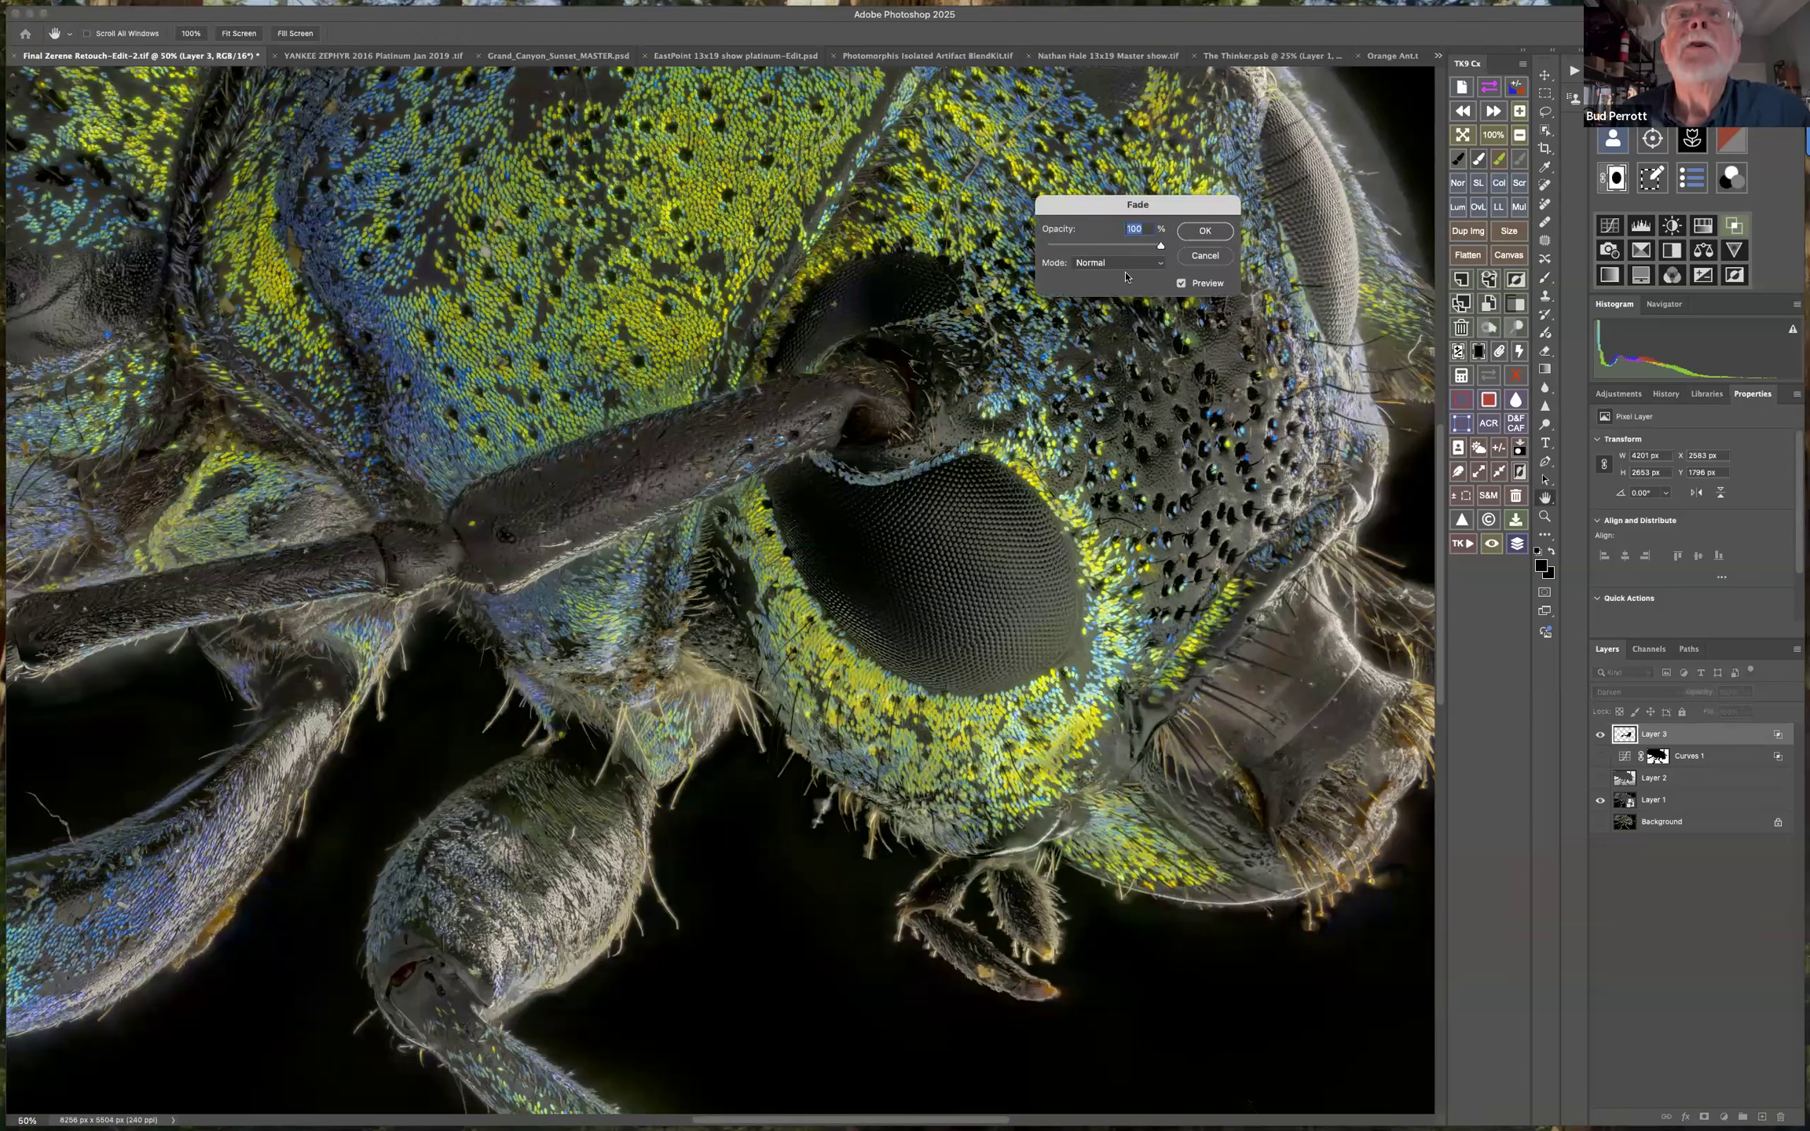
pyautogui.moveTo(1109, 208); pyautogui.dragTo(1178, 561)
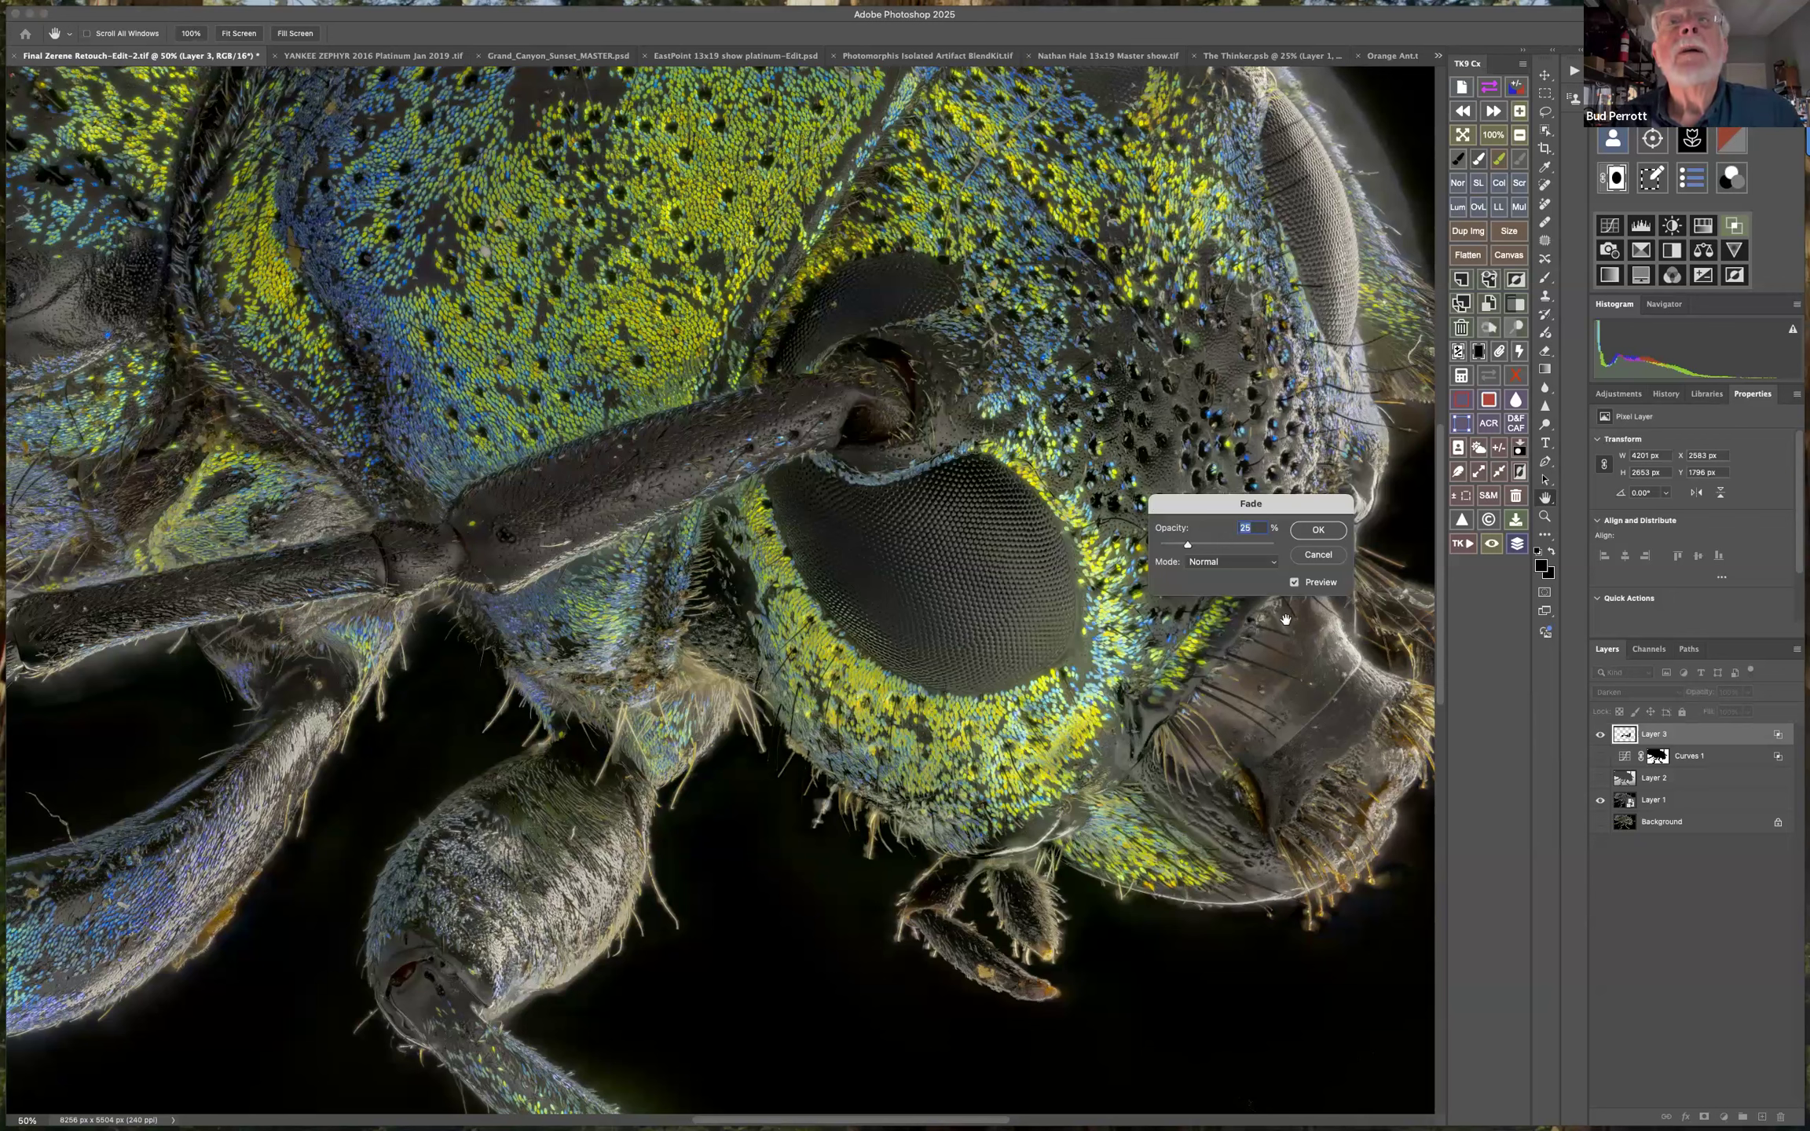
pyautogui.press('Return')
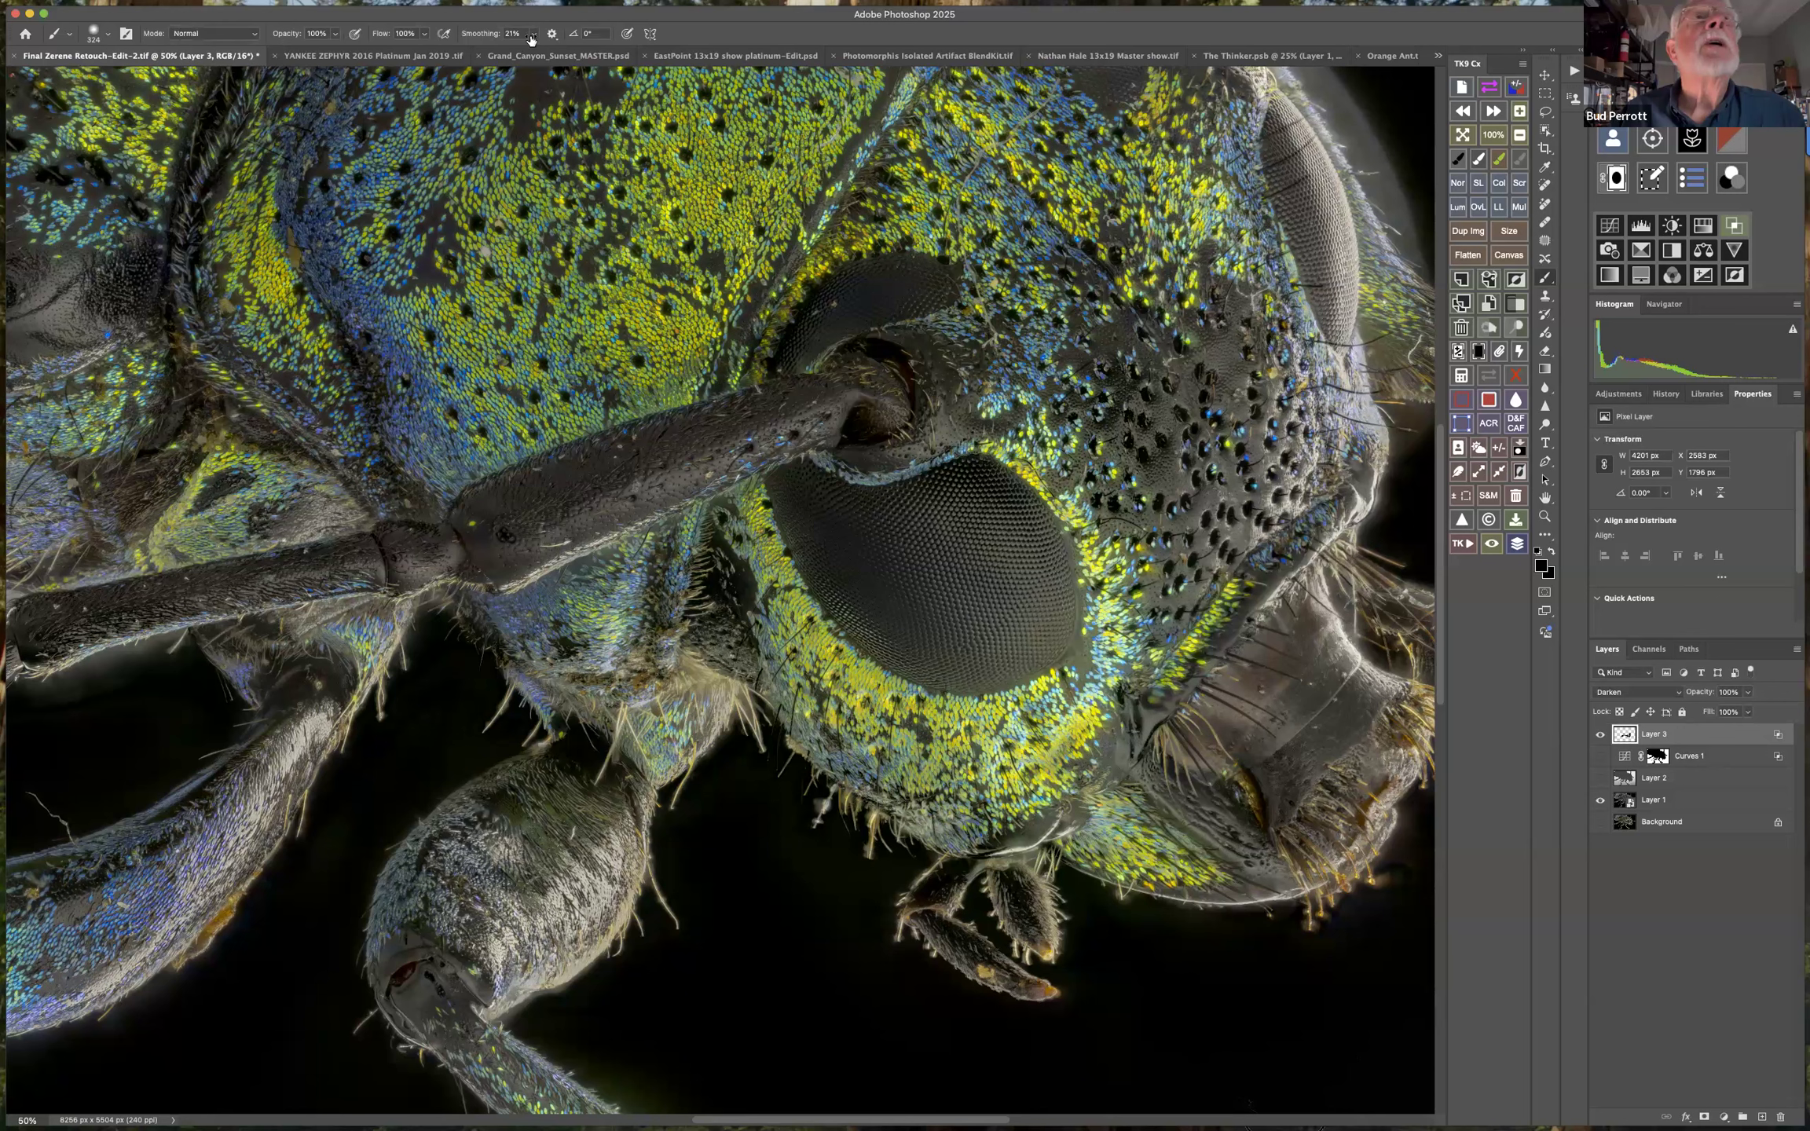
# Paint black at 50% flow over the mouthparts and the haze around the snout's bristles on Layer 3.
pyautogui.click(424, 35)
pyautogui.moveTo(424, 51); pyautogui.dragTo(391, 51)
pyautogui.moveTo(1279, 650)
pyautogui.mouseDown()
pyautogui.moveTo(1239, 702)
pyautogui.moveTo(1330, 699)
pyautogui.moveTo(1378, 666)
pyautogui.moveTo(1301, 781)
pyautogui.moveTo(1375, 771)
pyautogui.moveTo(1304, 840)
pyautogui.moveTo(1234, 864)
pyautogui.moveTo(1166, 830)
pyautogui.moveTo(1130, 797)
pyautogui.moveTo(1127, 735)
pyautogui.moveTo(1028, 831)
pyautogui.moveTo(1135, 858)
pyautogui.moveTo(1236, 855)
pyautogui.moveTo(1205, 620)
pyautogui.moveTo(1350, 488)
pyautogui.moveTo(1341, 620)
pyautogui.moveTo(1388, 600)
pyautogui.moveTo(1328, 612)
pyautogui.mouseUp()
pyautogui.moveTo(1072, 780); pyautogui.dragTo(868, 767)
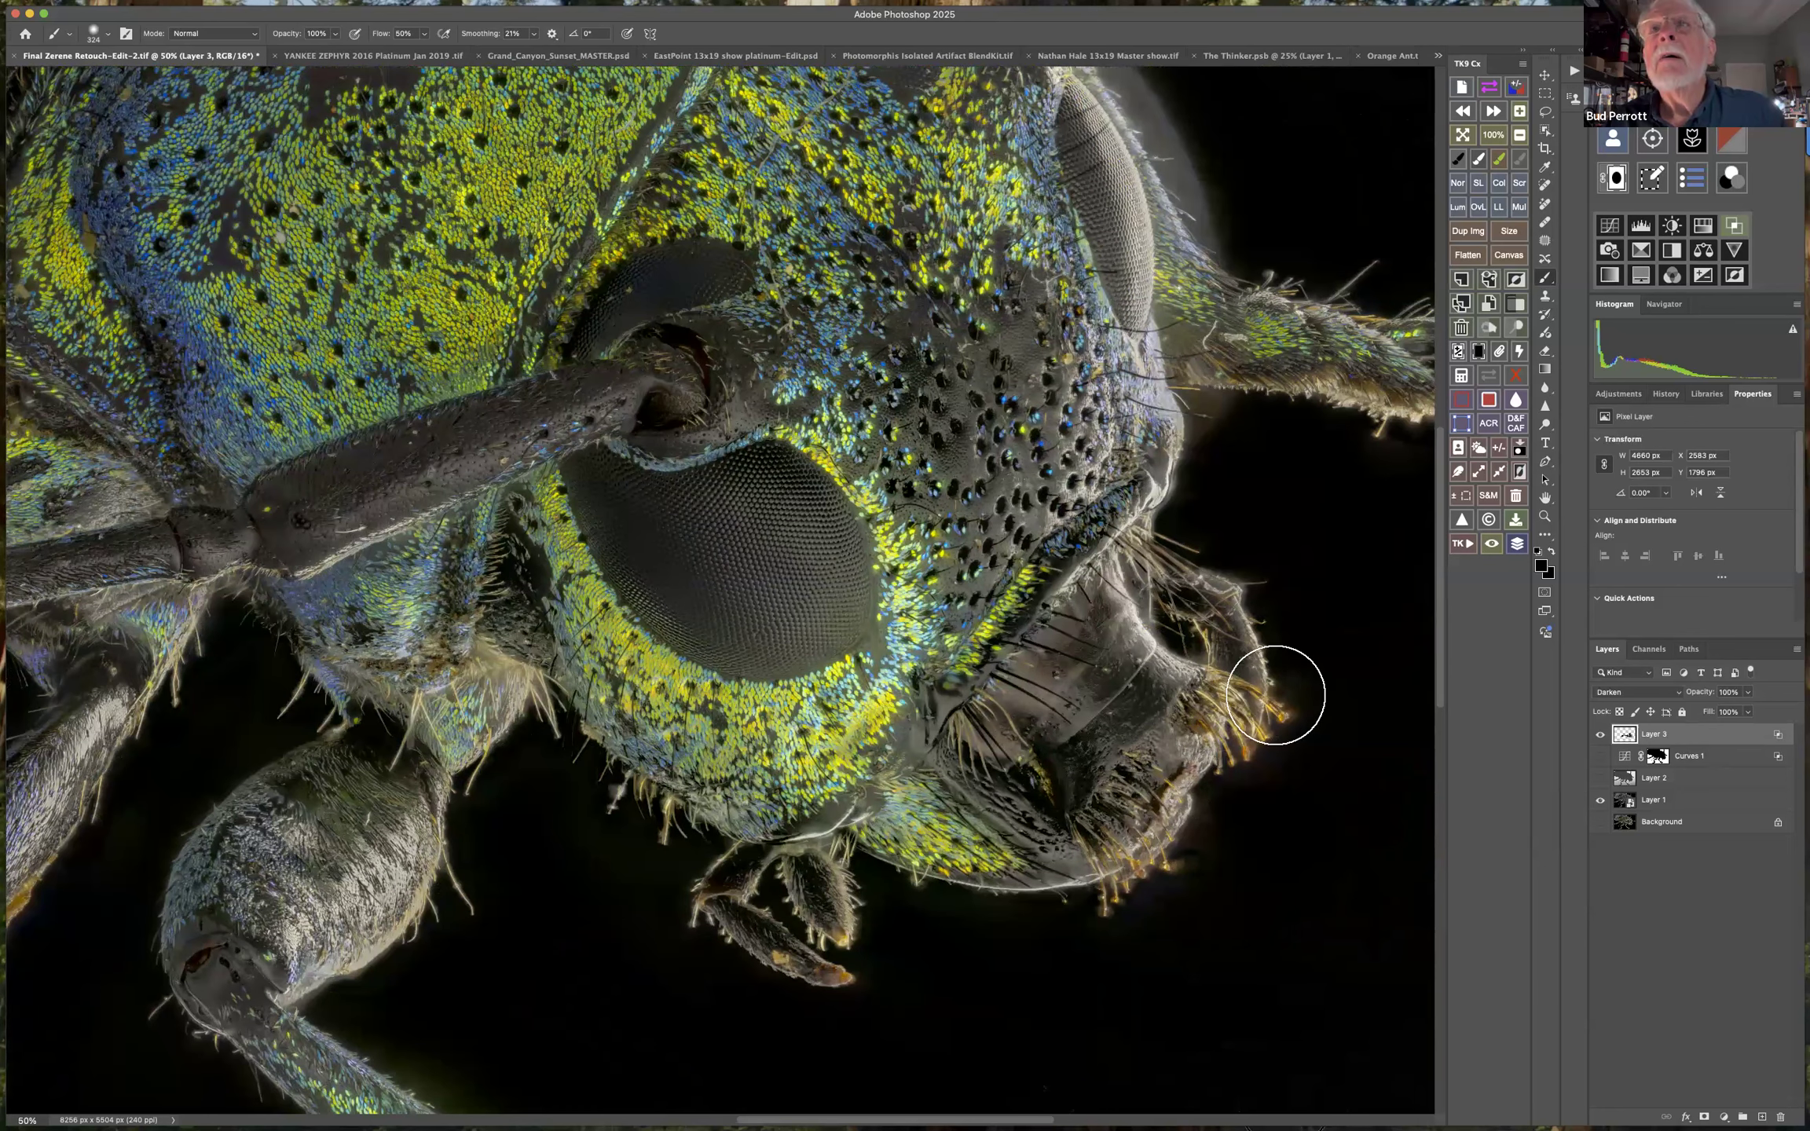
pyautogui.moveTo(1251, 765); pyautogui.dragTo(1225, 582)
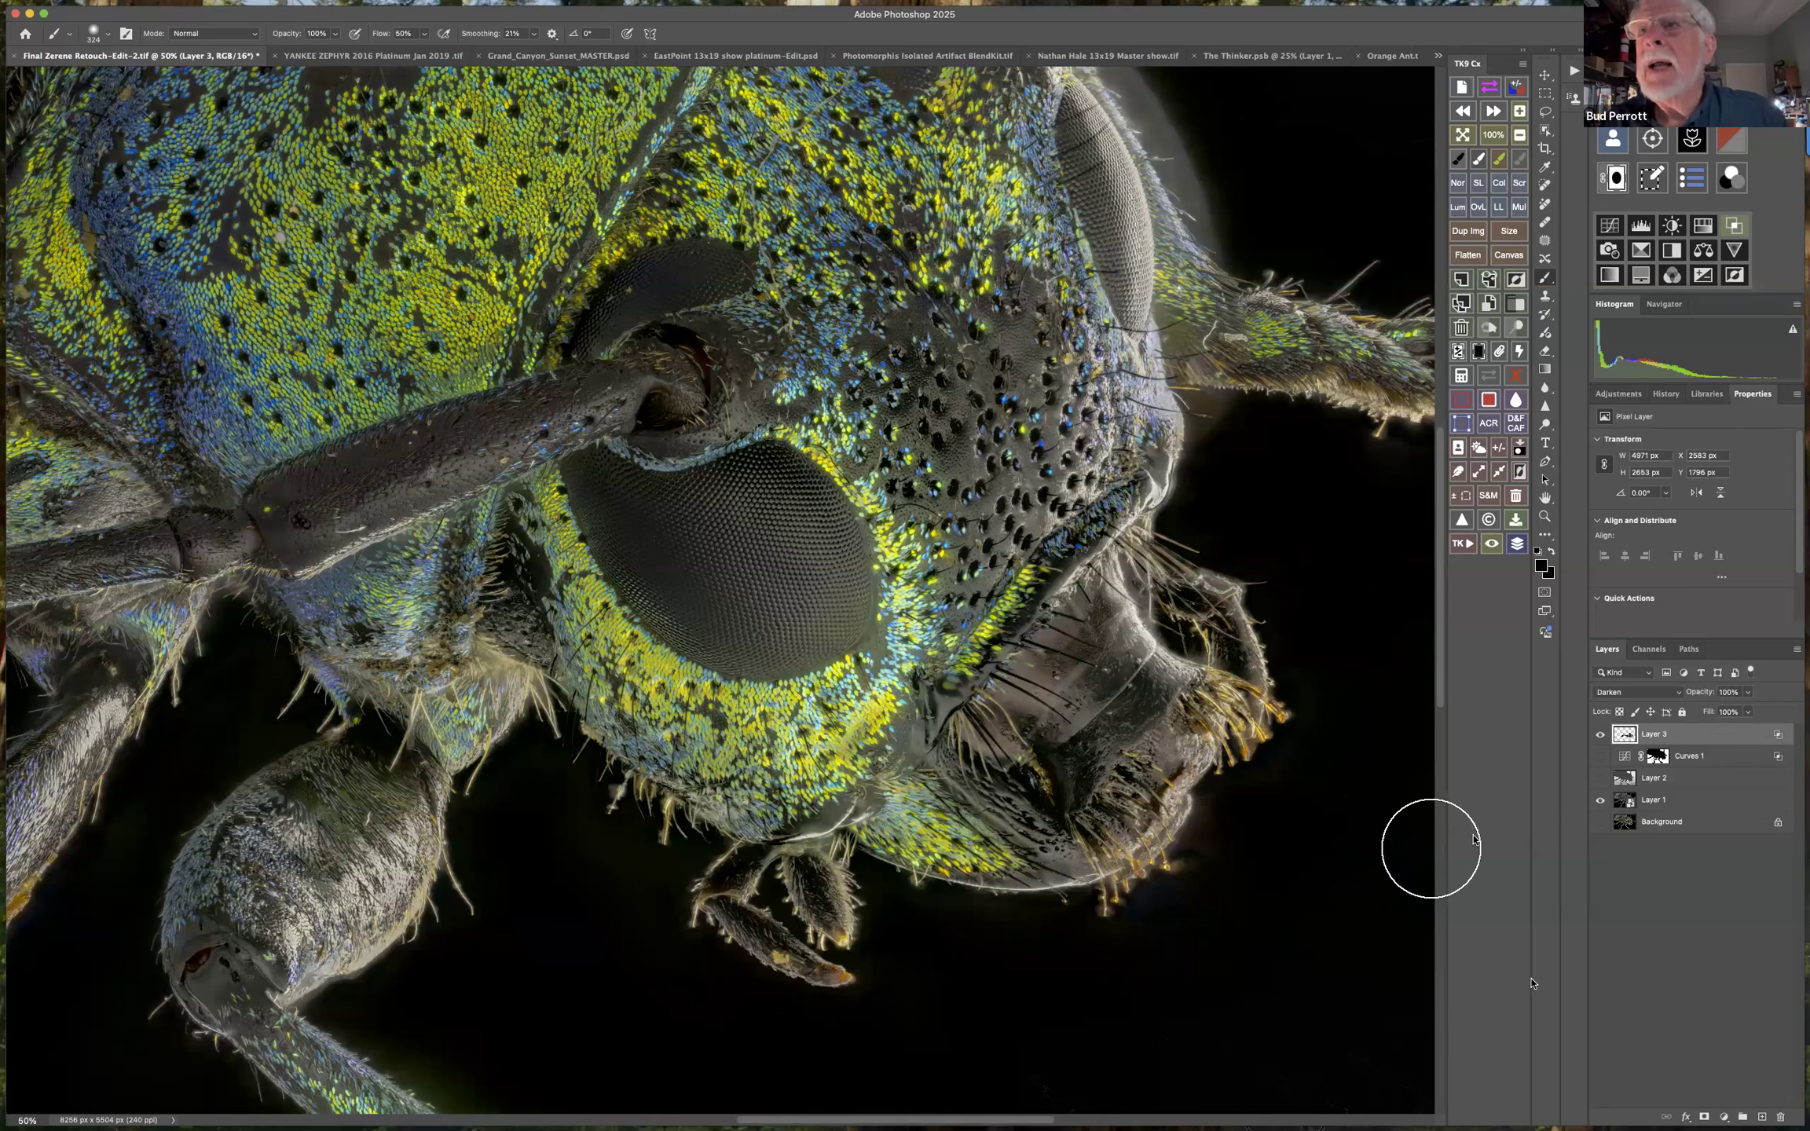
# Add a new blank layer above Layer 3, set it to Darken, and paint black over the bristles at the snout's tip.
pyautogui.click(1762, 1116)
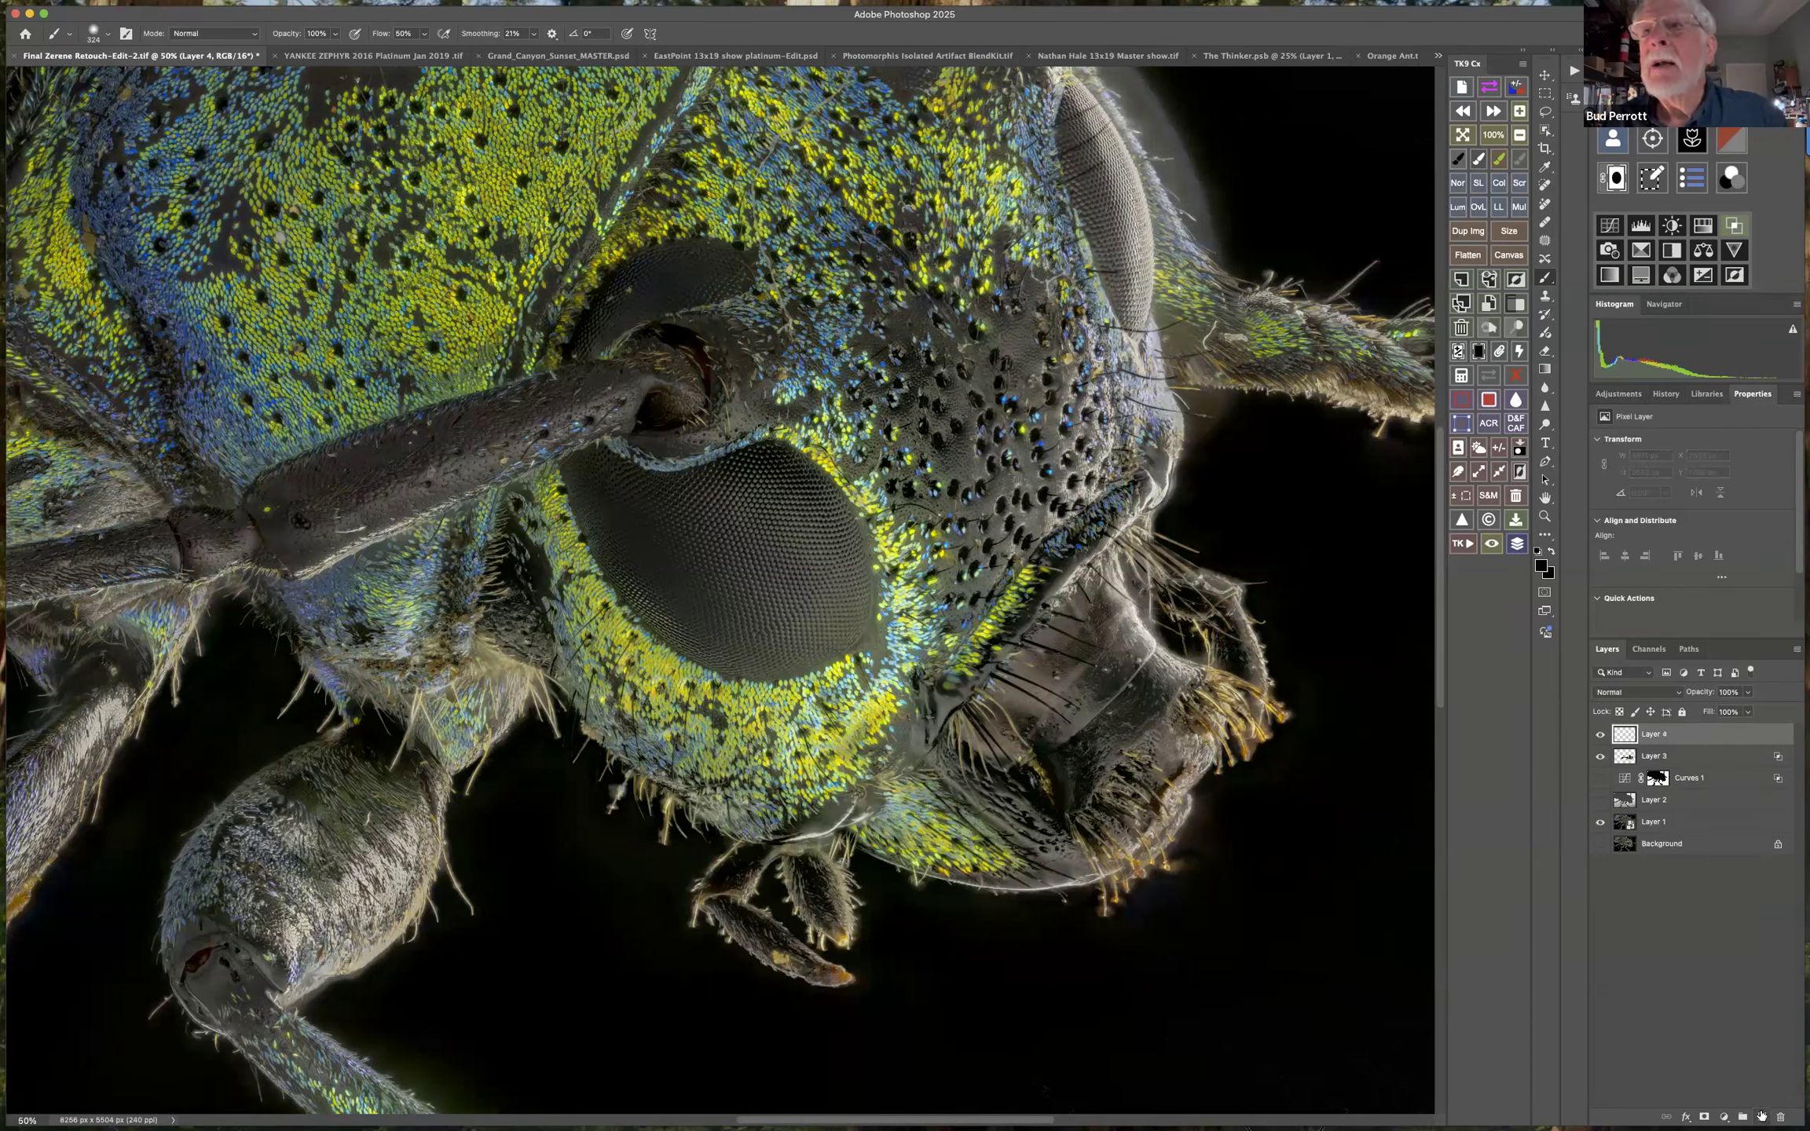
pyautogui.click(1642, 692)
pyautogui.click(1627, 731)
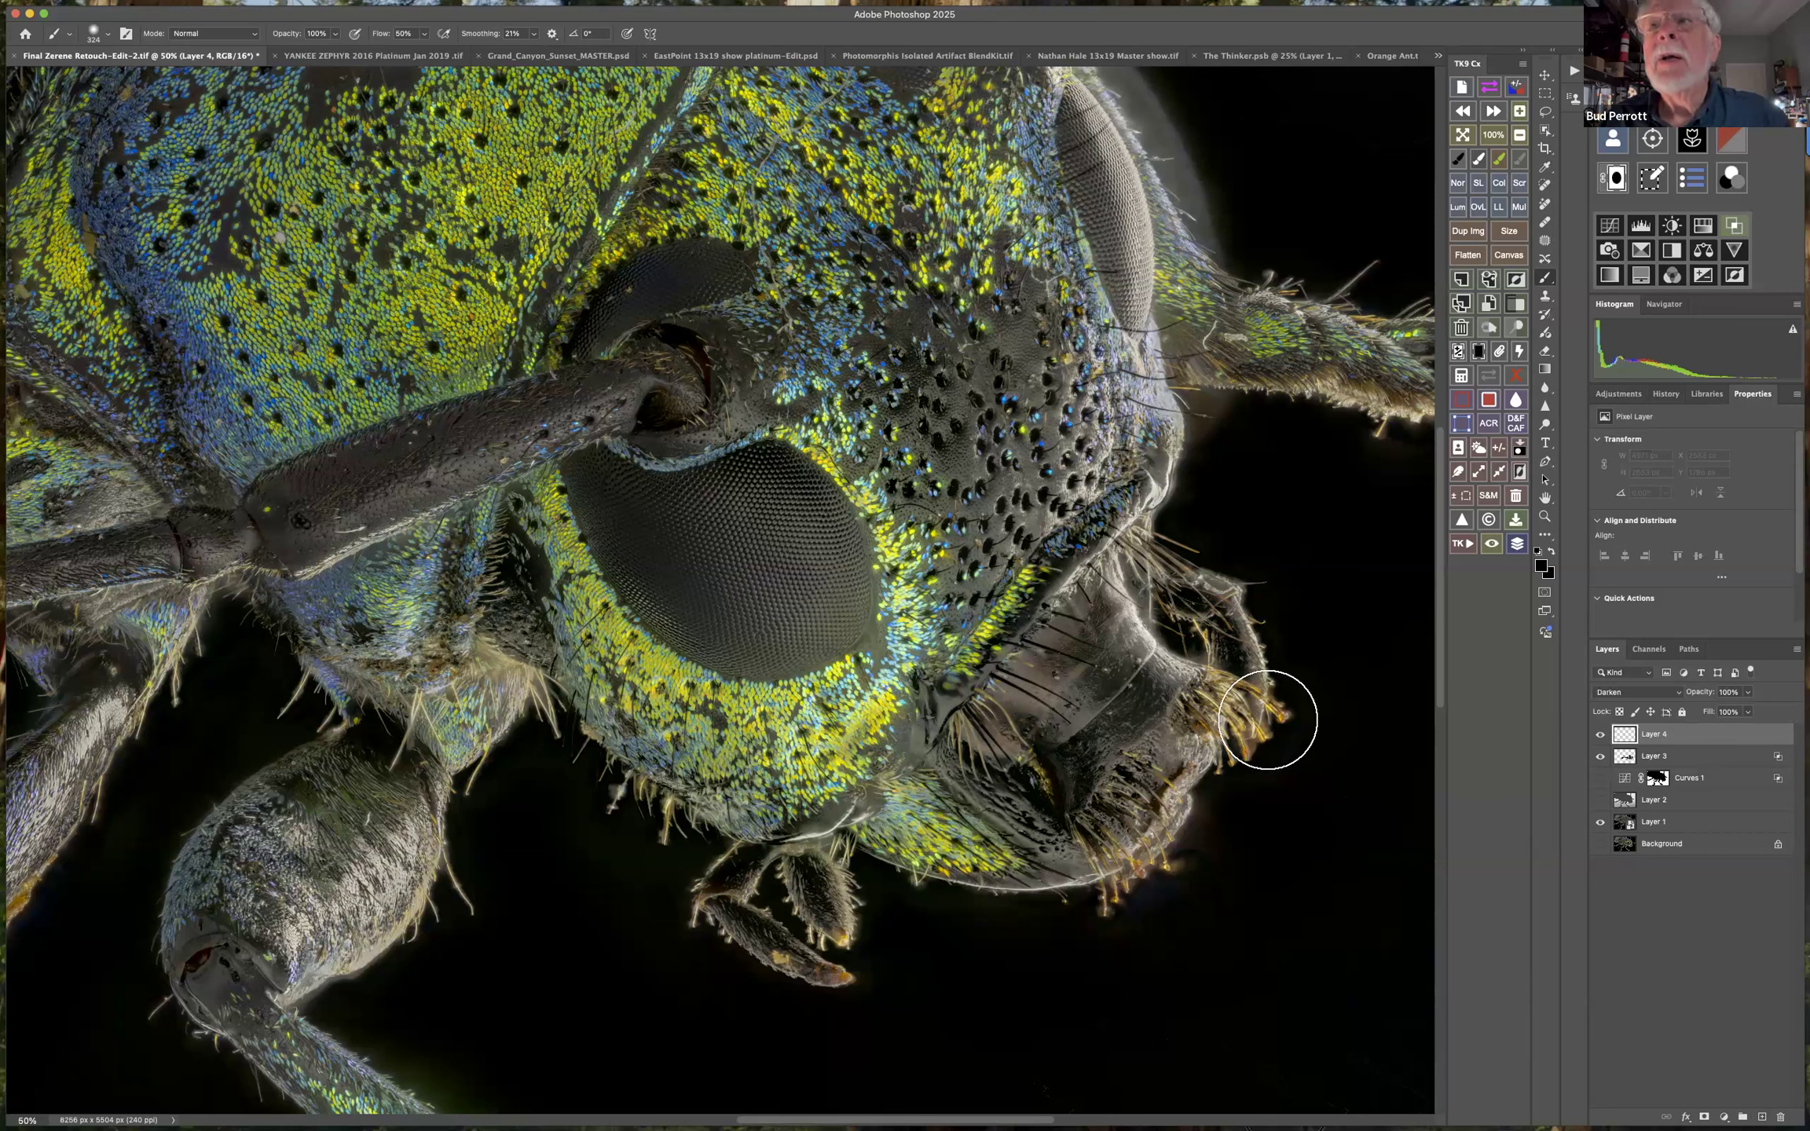
pyautogui.moveTo(1268, 720); pyautogui.dragTo(1242, 778)
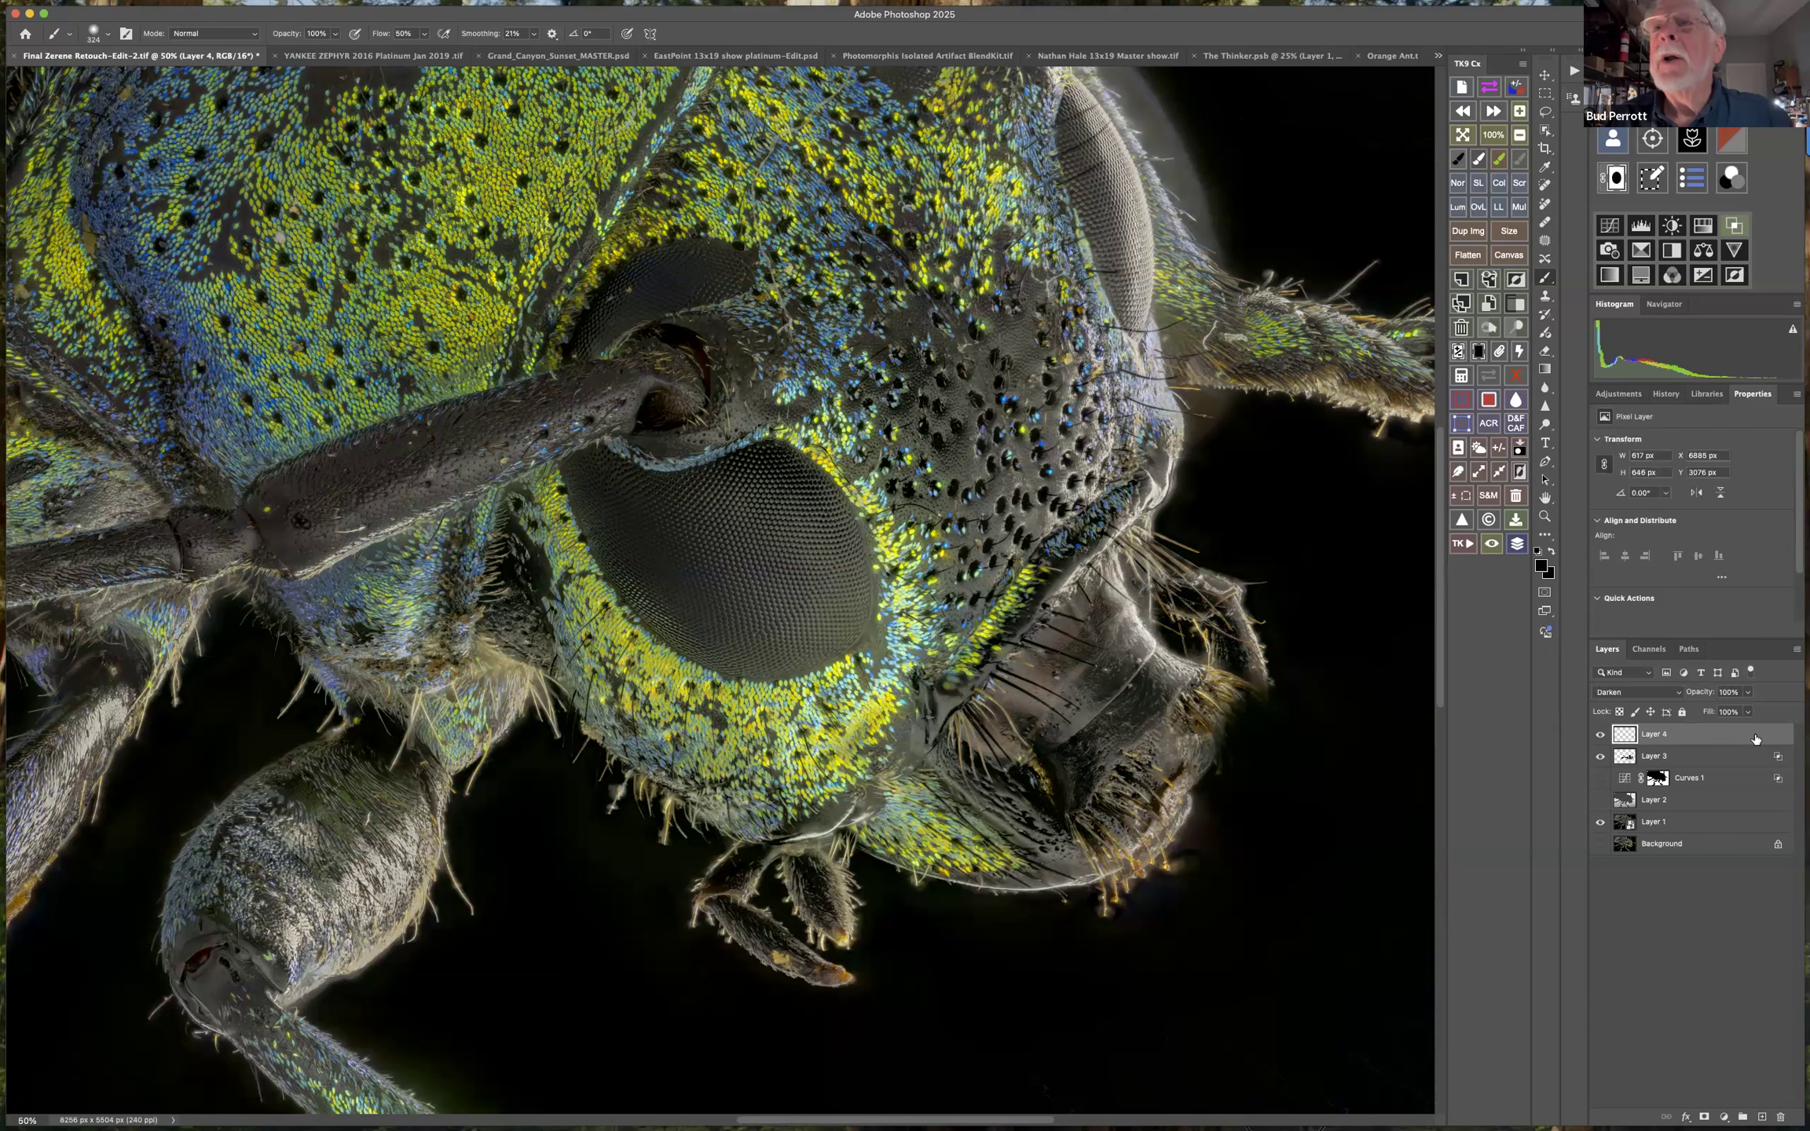
# In Layer 4's Blend If settings, split the Underlying Layer's white slider to about 59 / 178.
pyautogui.doubleClick(1755, 739)
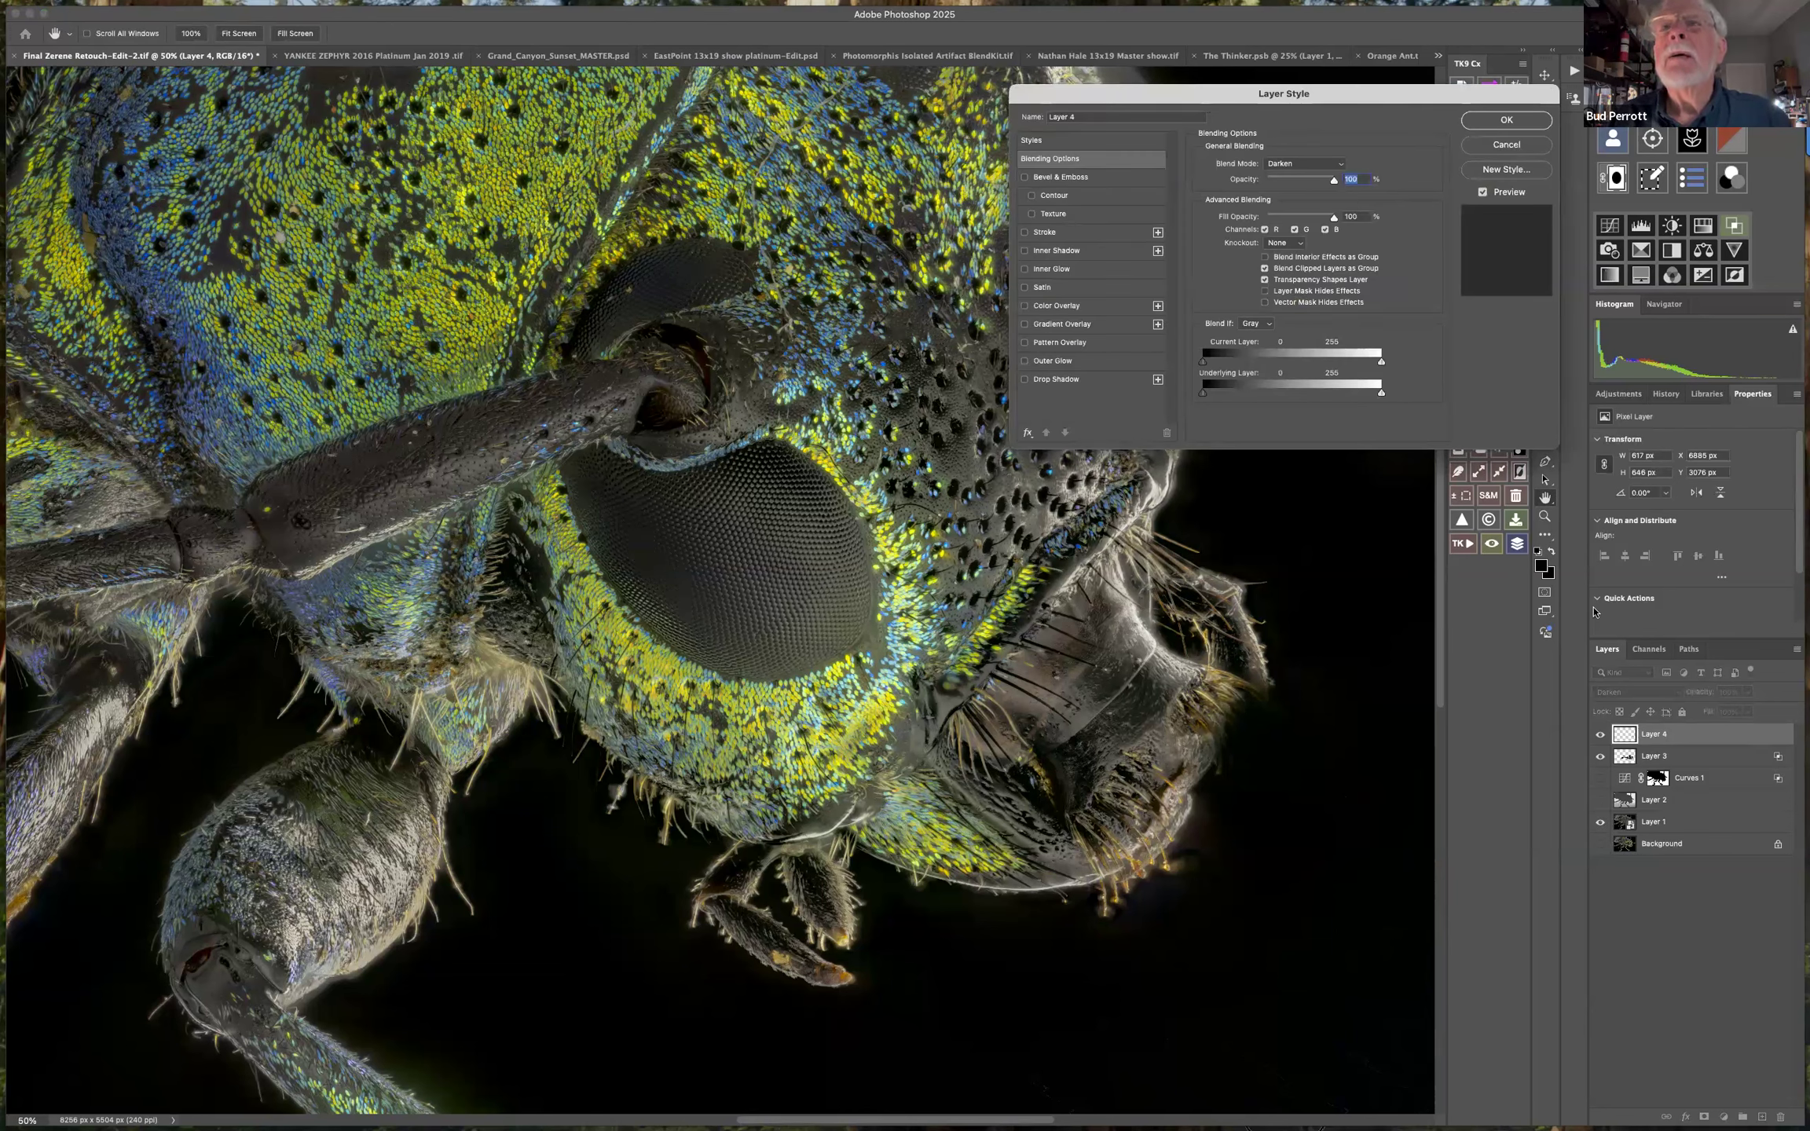
pyautogui.moveTo(1374, 395); pyautogui.dragTo(1227, 394)
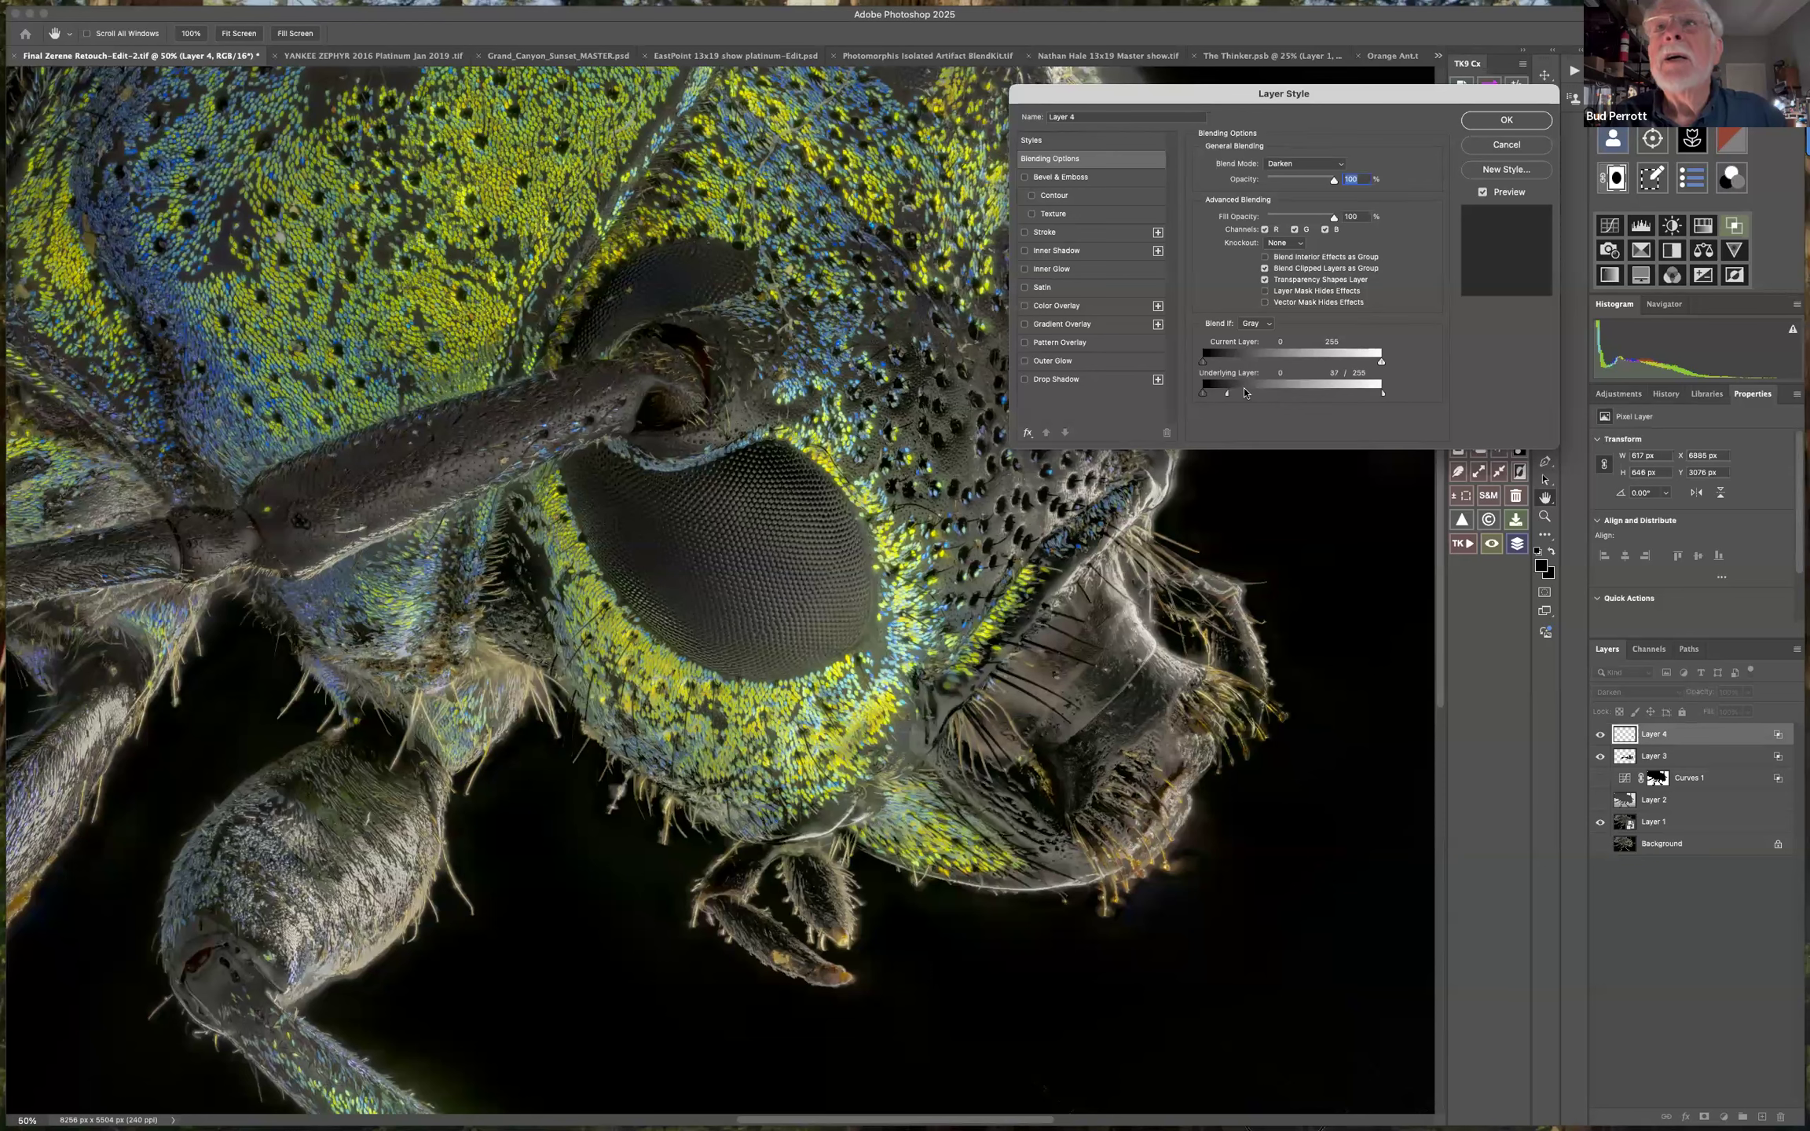
pyautogui.moveTo(1383, 395); pyautogui.dragTo(1326, 400)
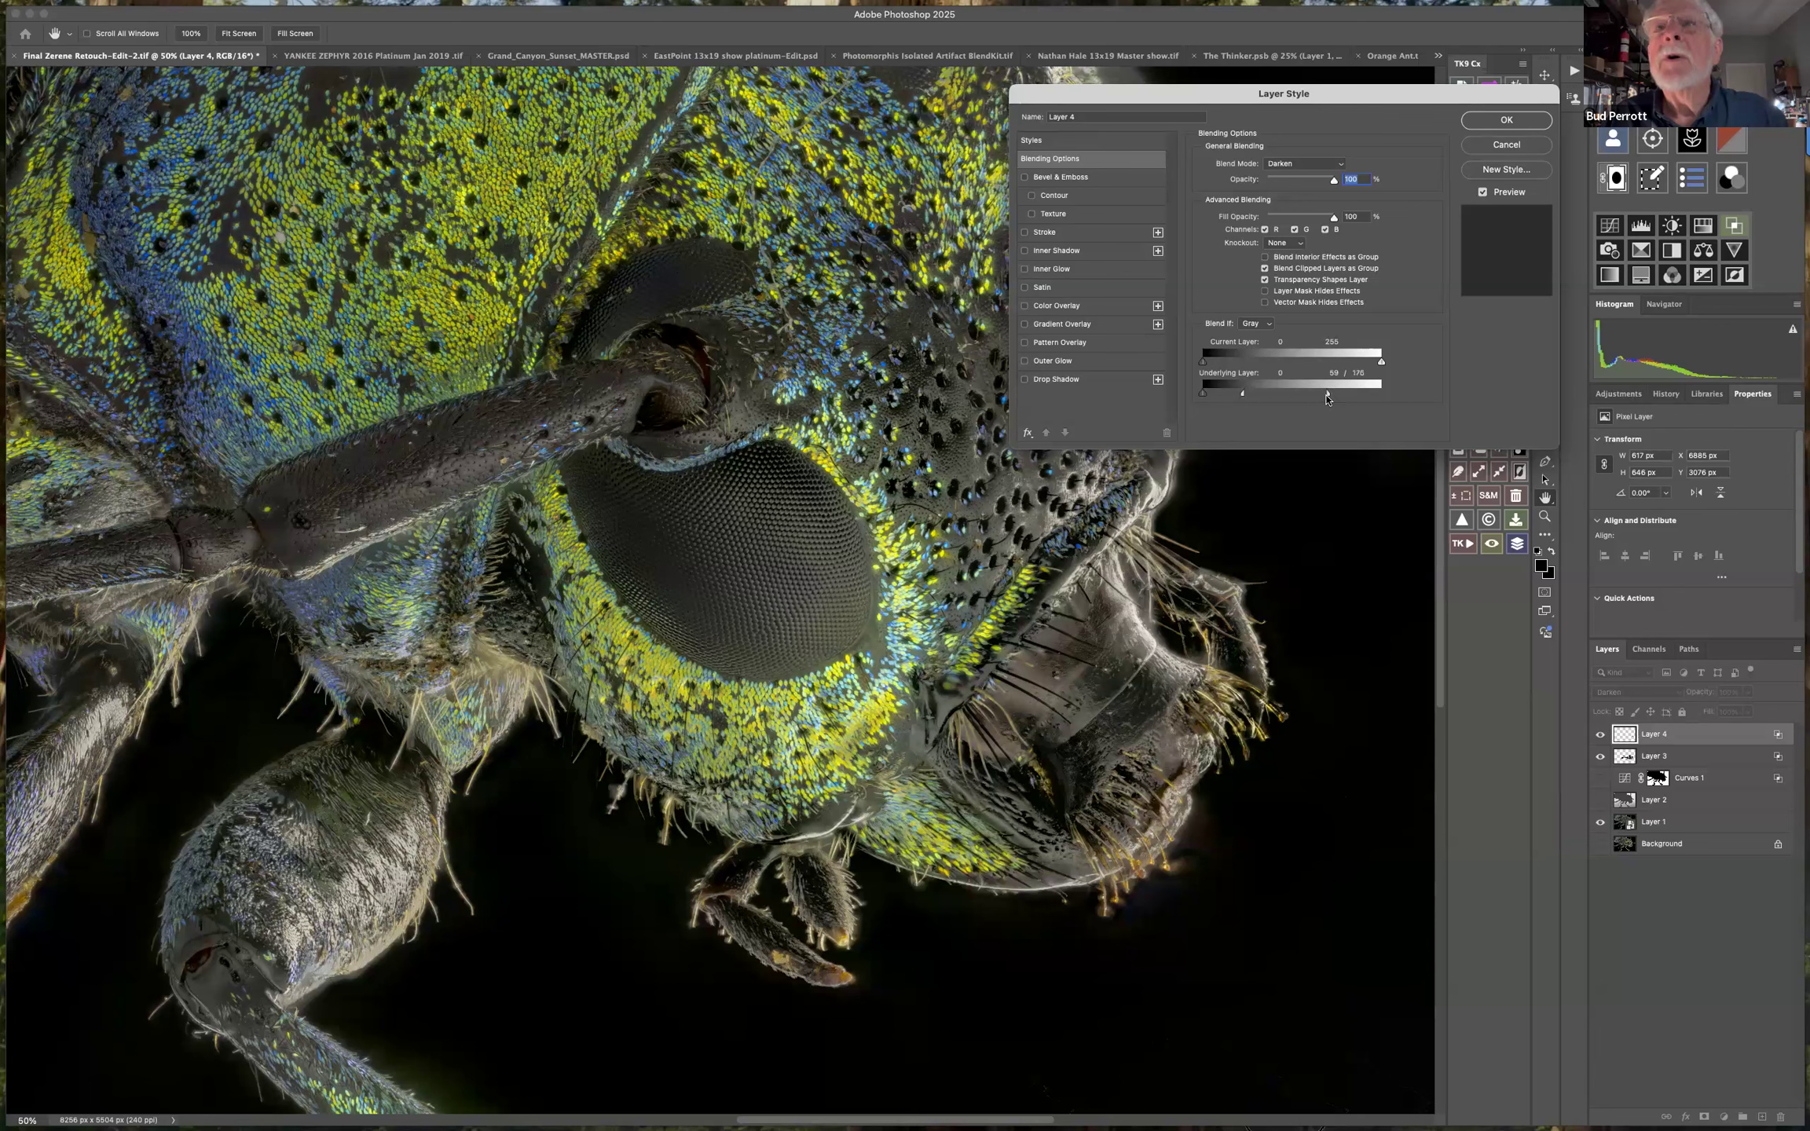
pyautogui.click(1506, 120)
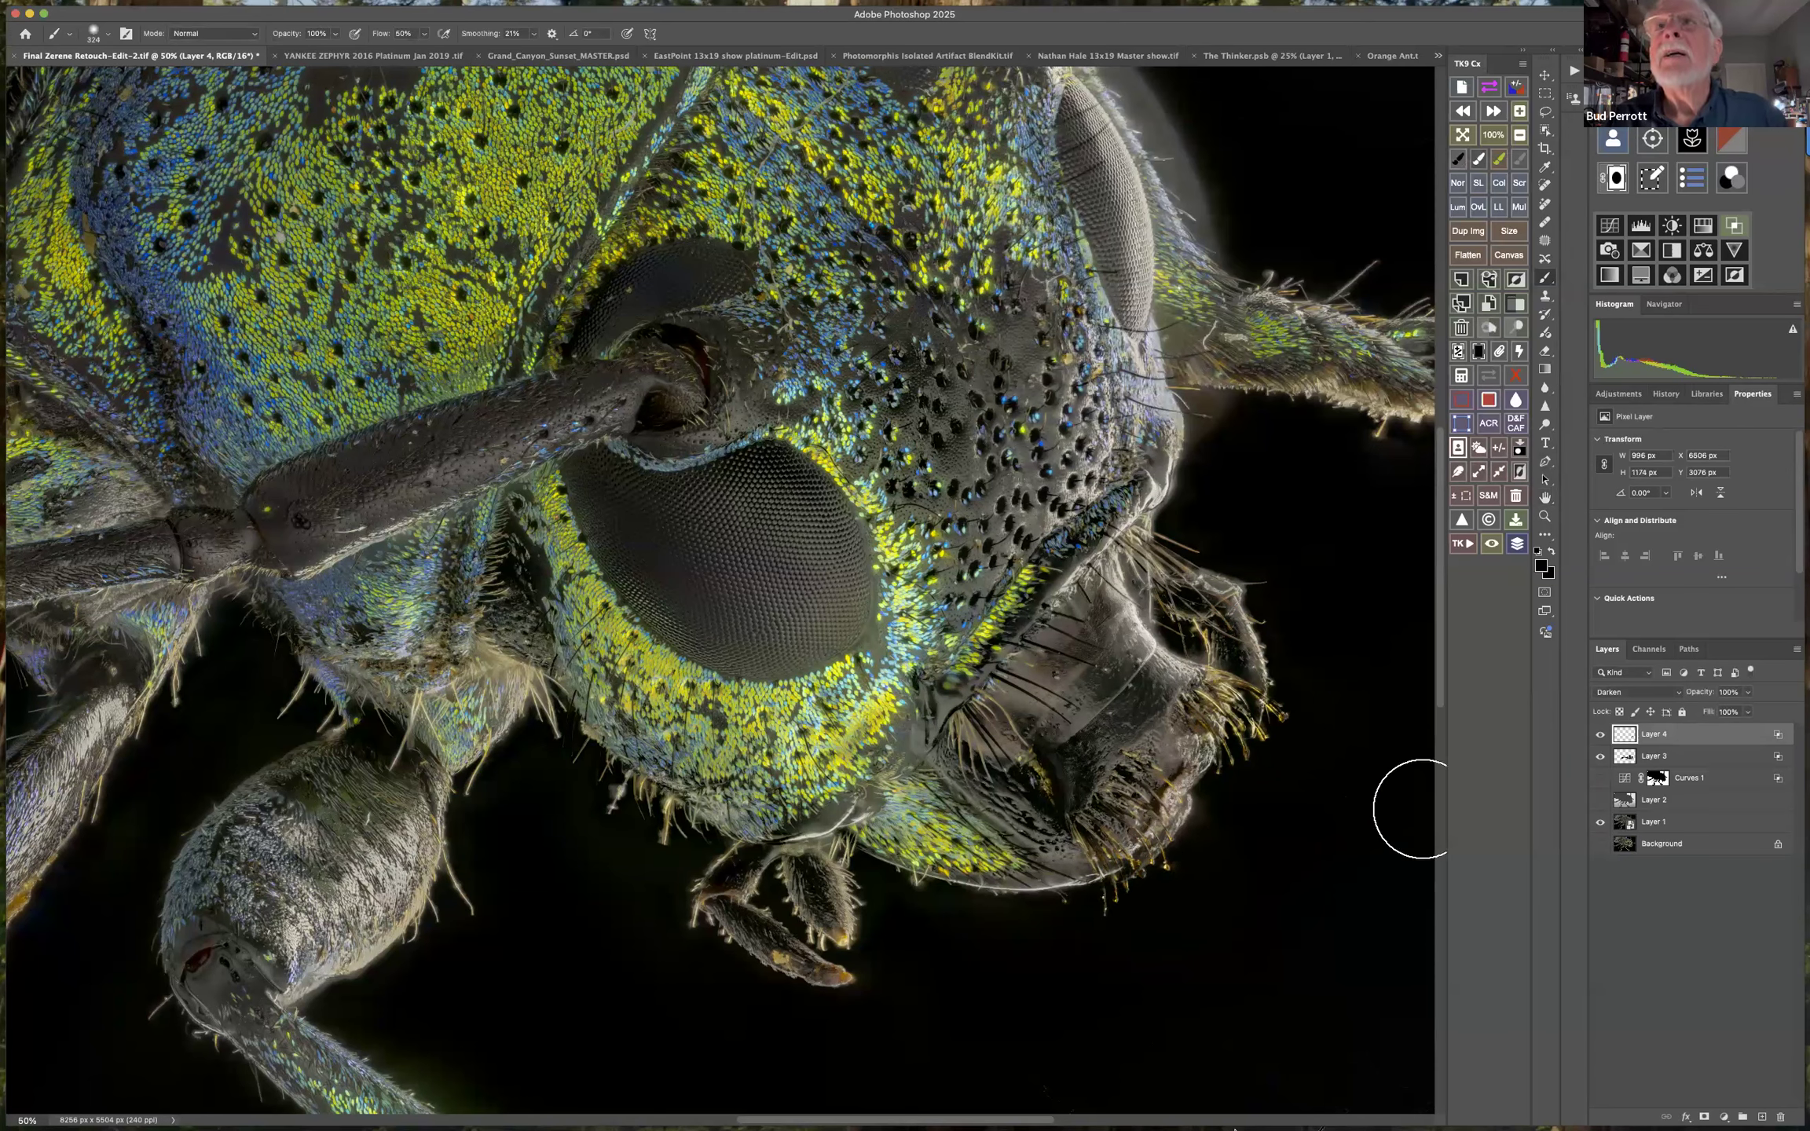
# Paint black over the haze in front of the face on Layer 4 and fade the stroke to 53% opacity.
pyautogui.moveTo(1239, 429)
pyautogui.mouseDown()
pyautogui.moveTo(1175, 425)
pyautogui.moveTo(1229, 452)
pyautogui.moveTo(1244, 169)
pyautogui.mouseUp()
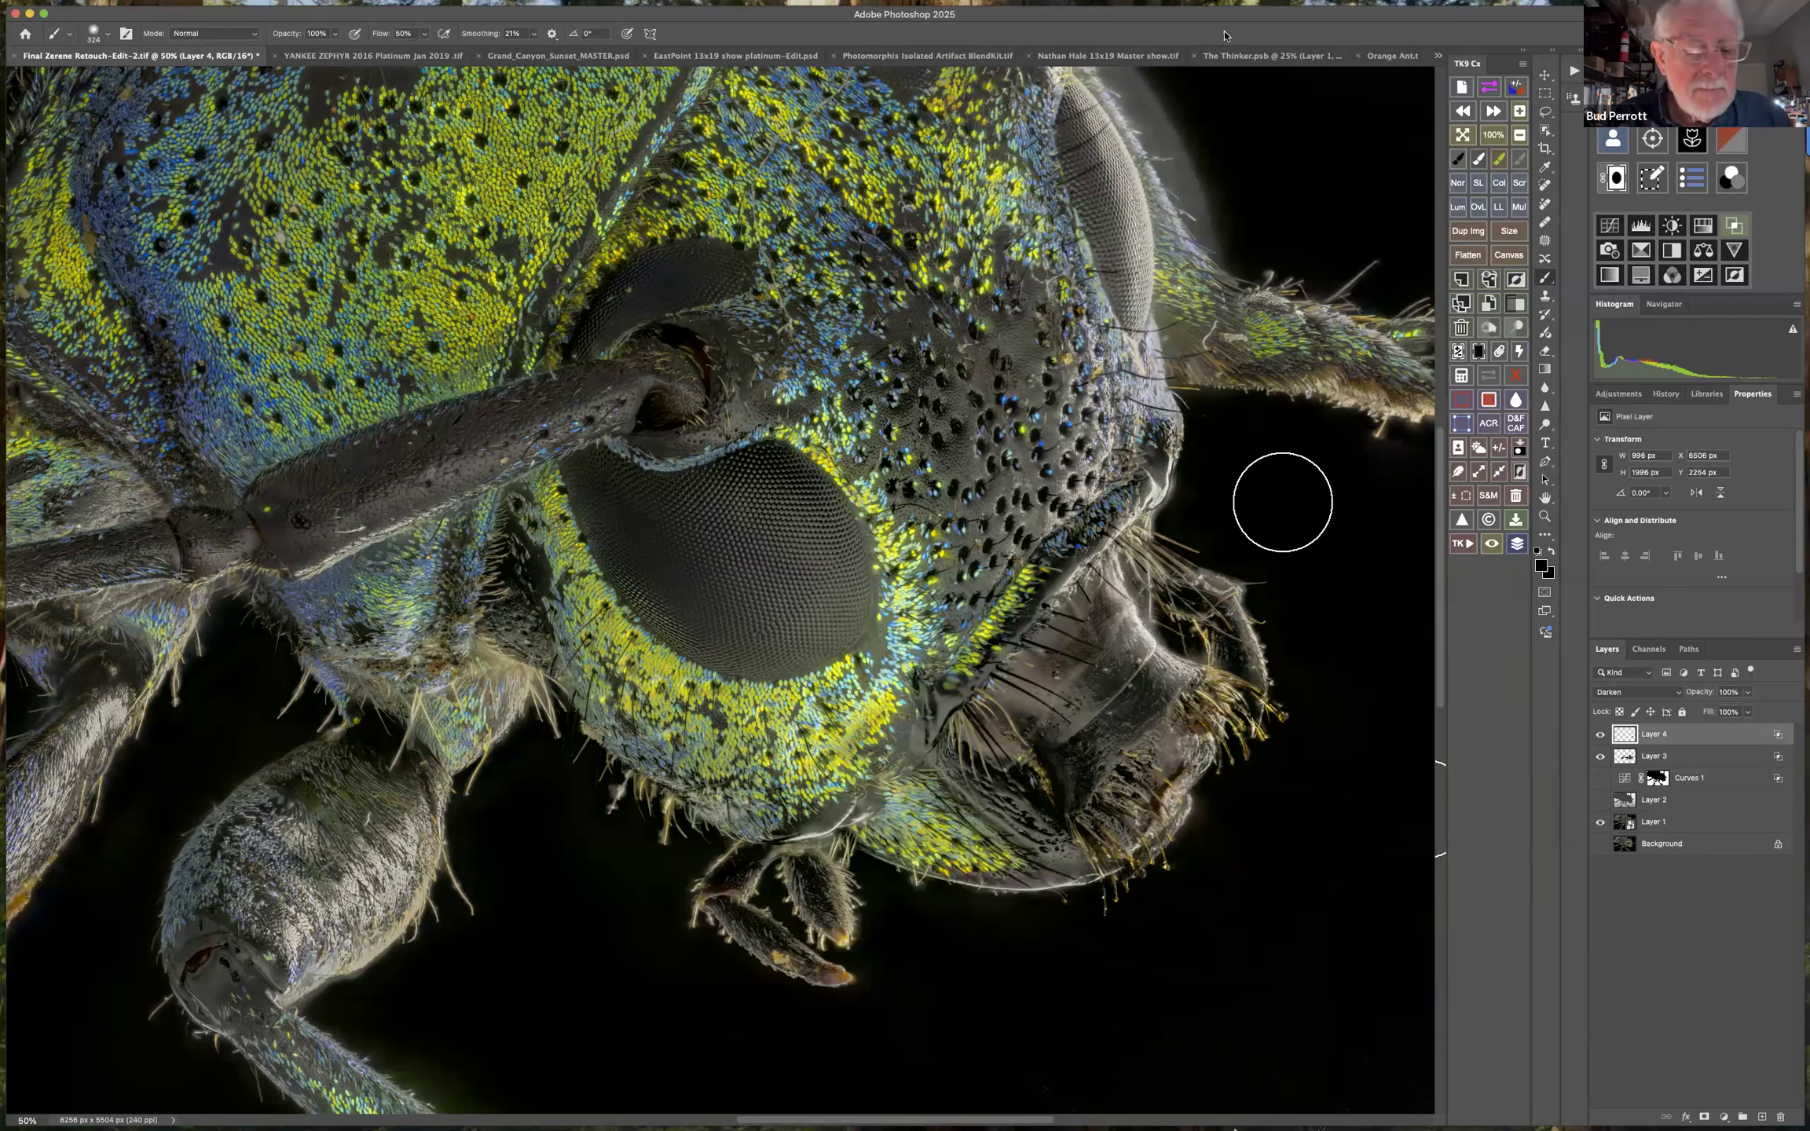
pyautogui.press('super+shift+f')
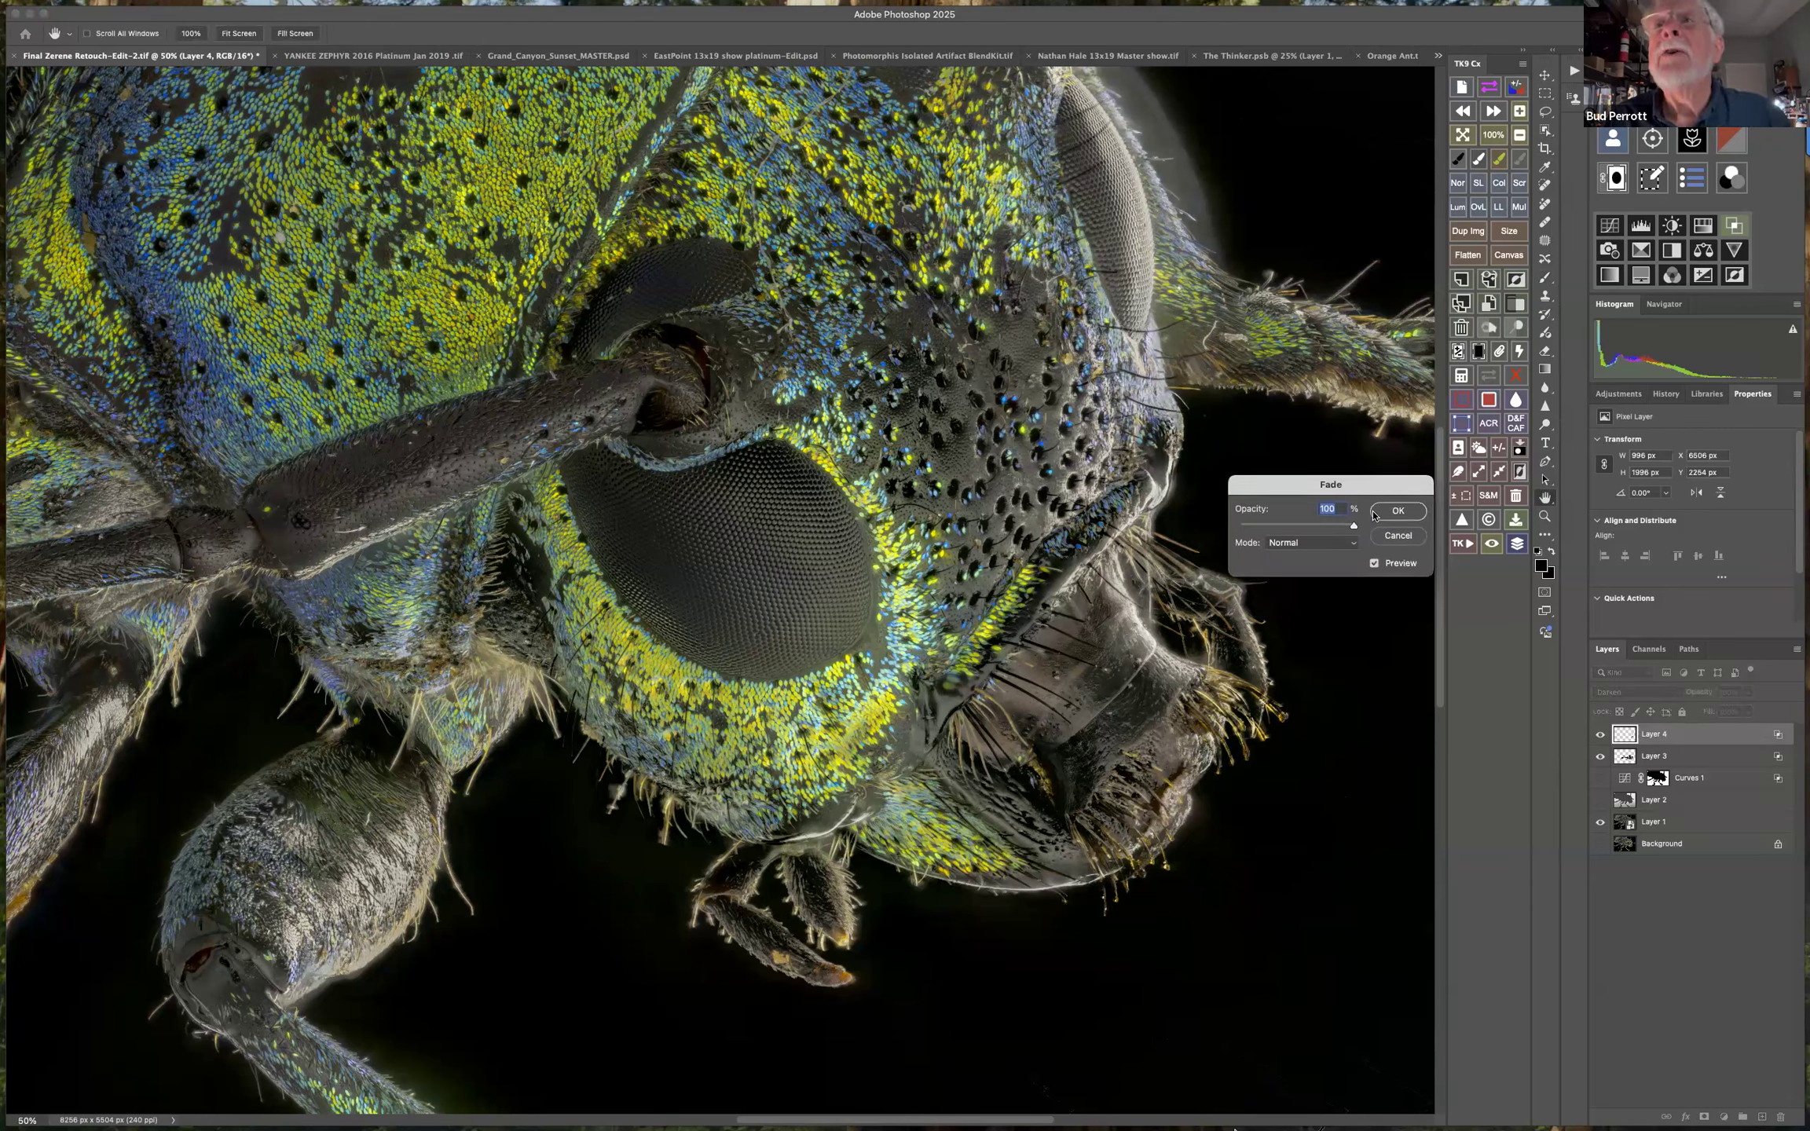
pyautogui.moveTo(1353, 529); pyautogui.dragTo(1300, 534)
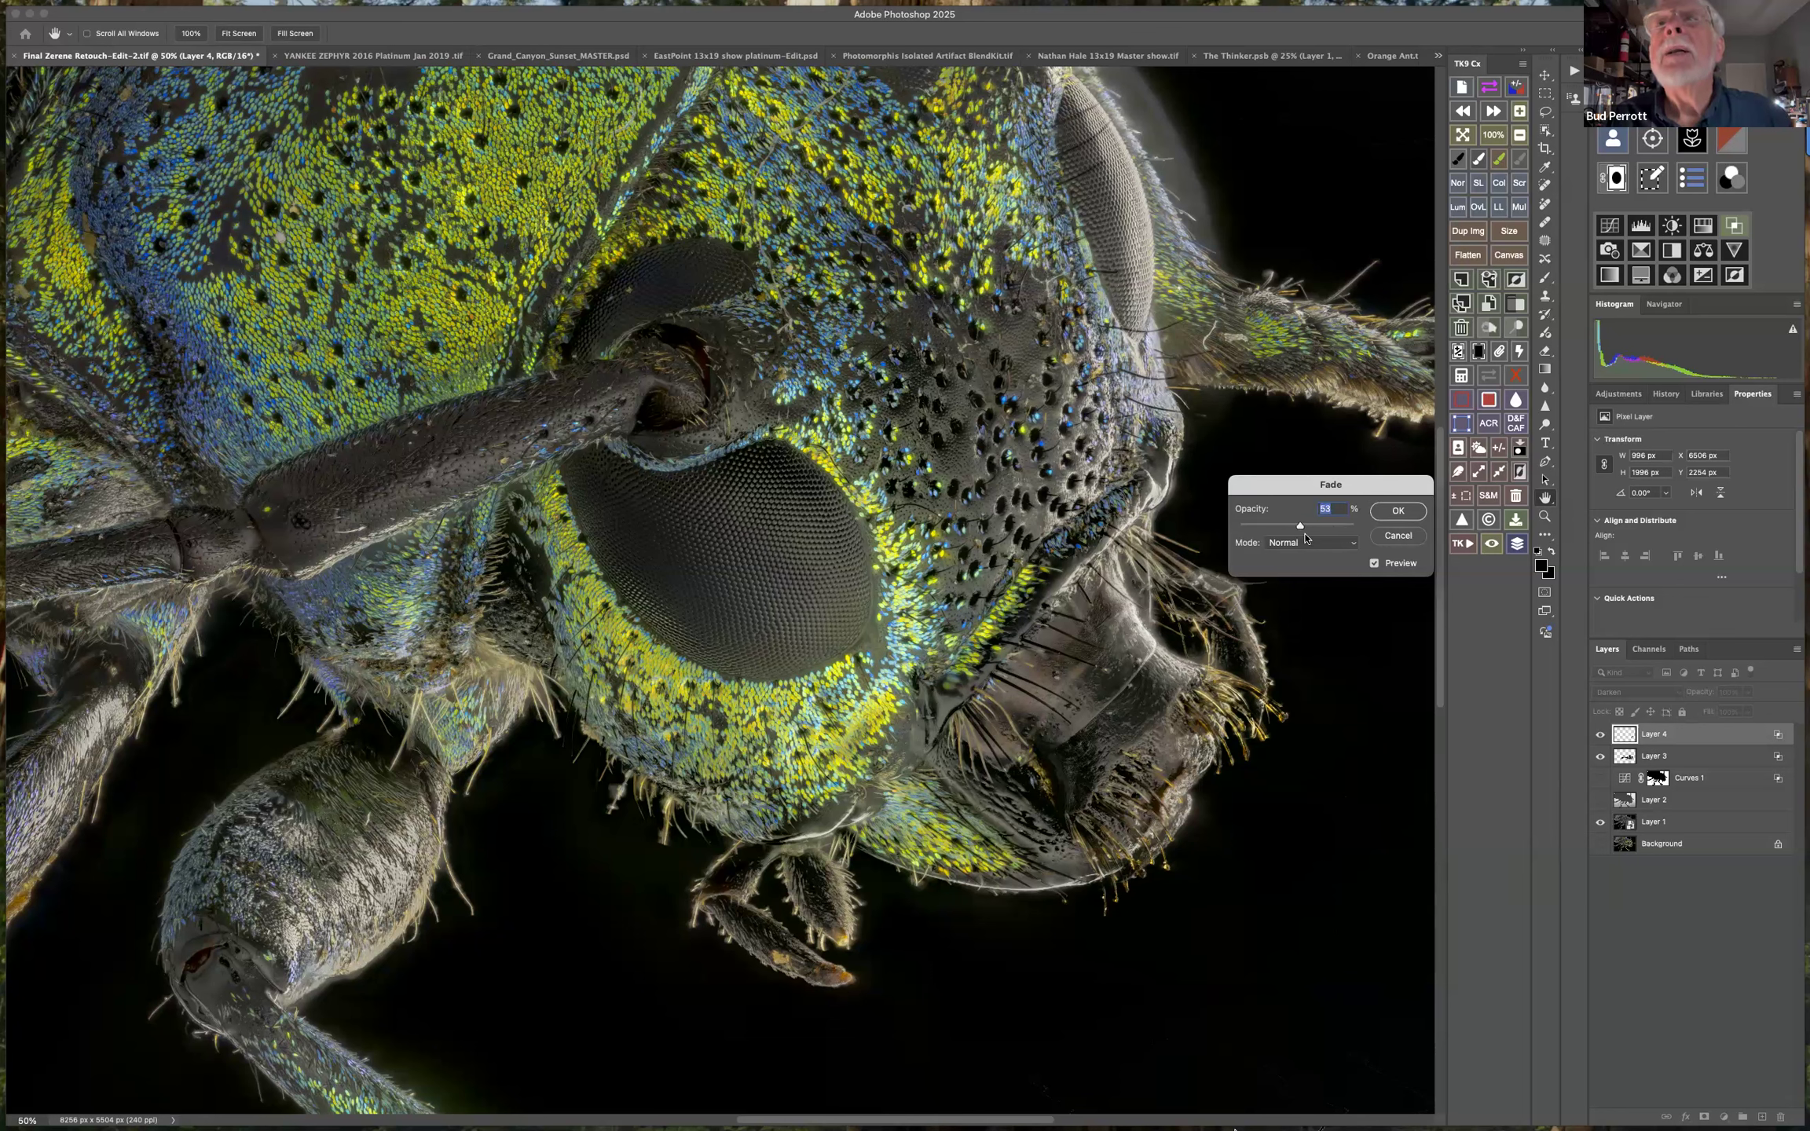
pyautogui.click(1400, 512)
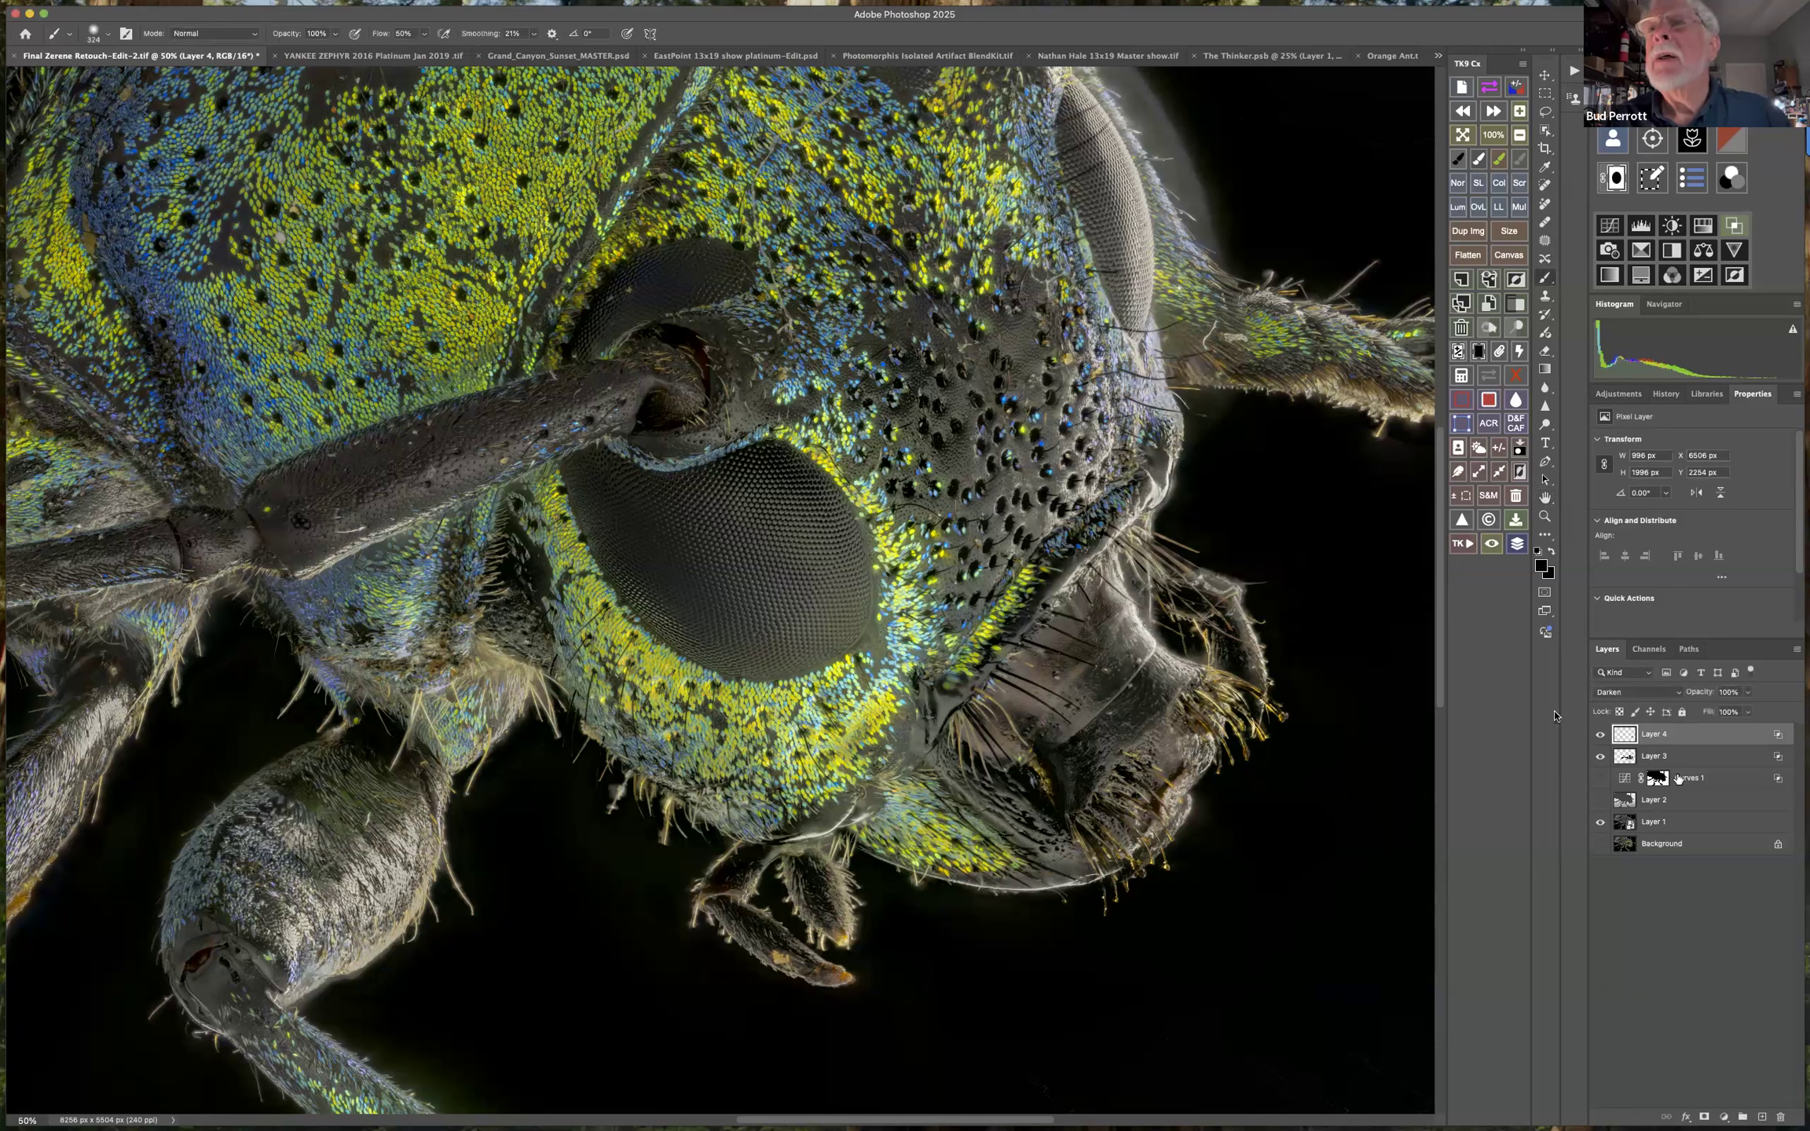
# Narrow Layer 4's Blend If split on the Underlying Layer's white slider to about 89 / 108.
pyautogui.doubleClick(1778, 736)
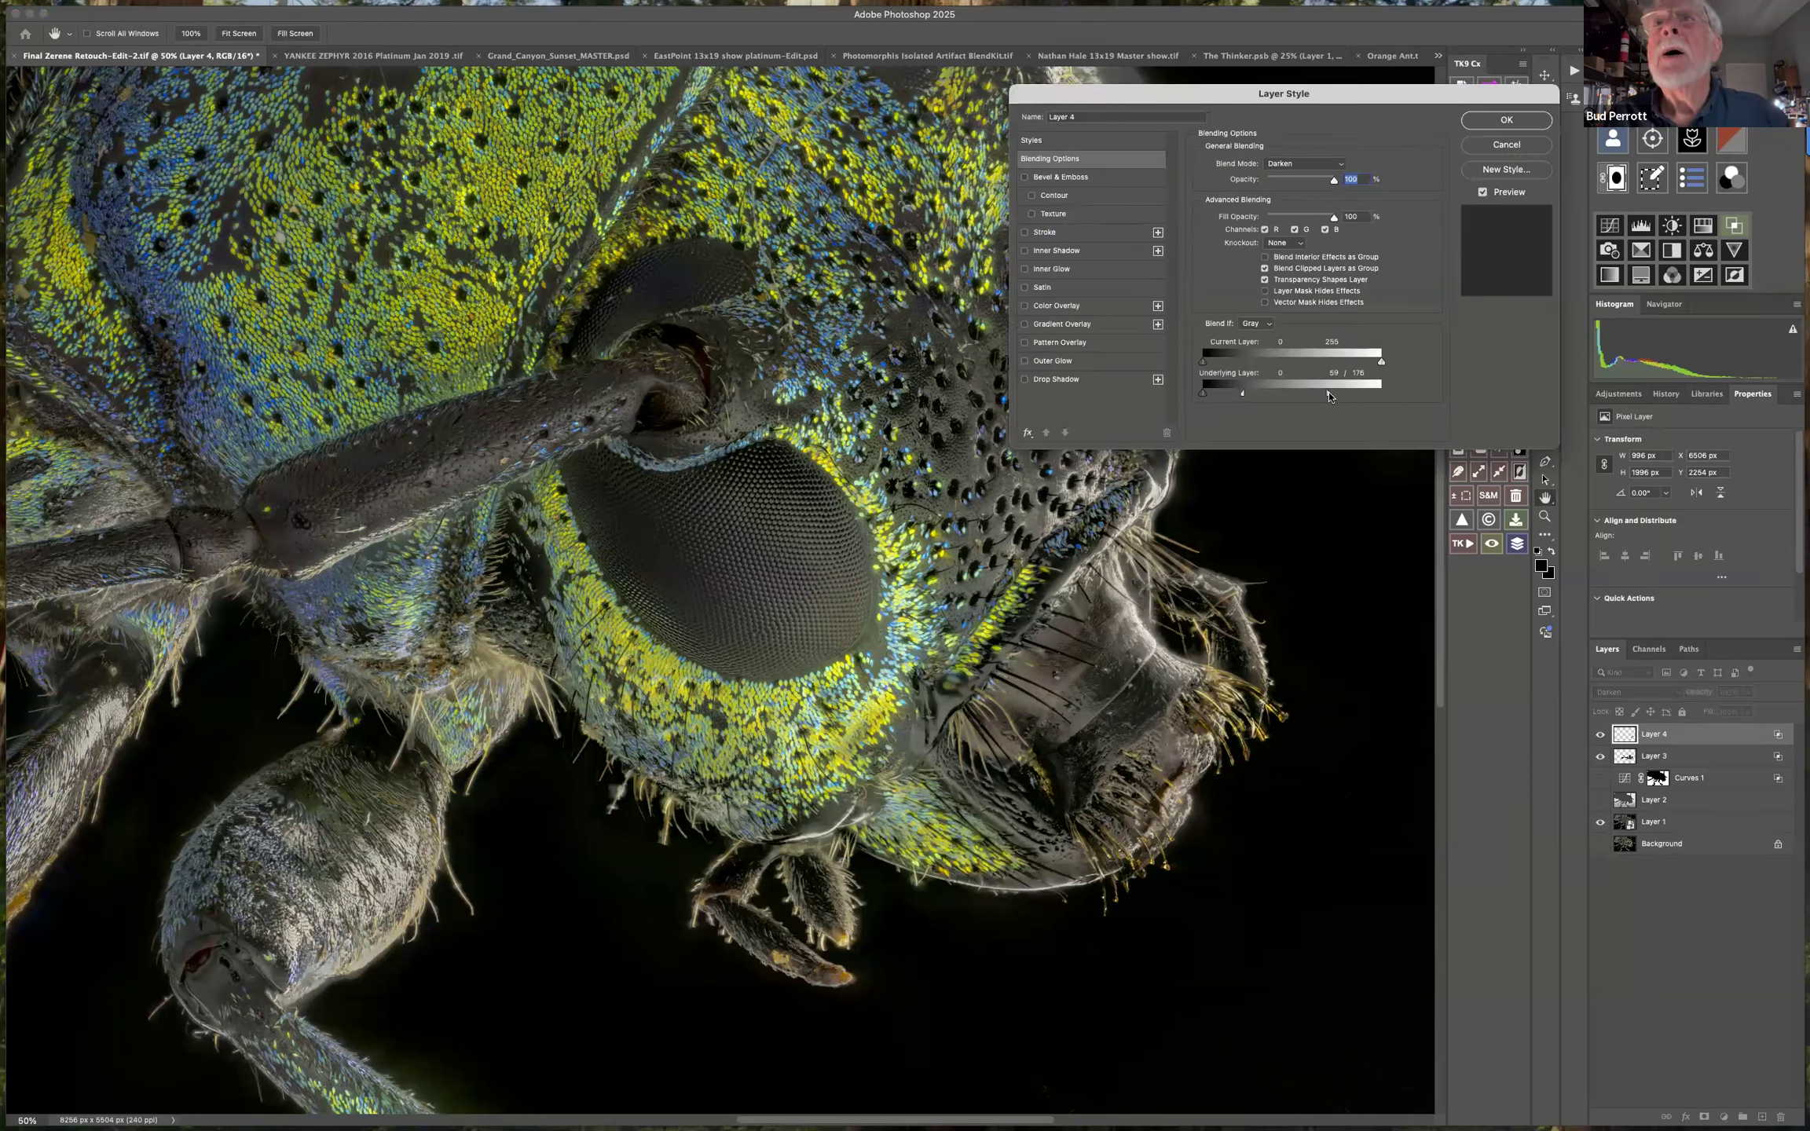
pyautogui.moveTo(1330, 397); pyautogui.dragTo(1305, 393)
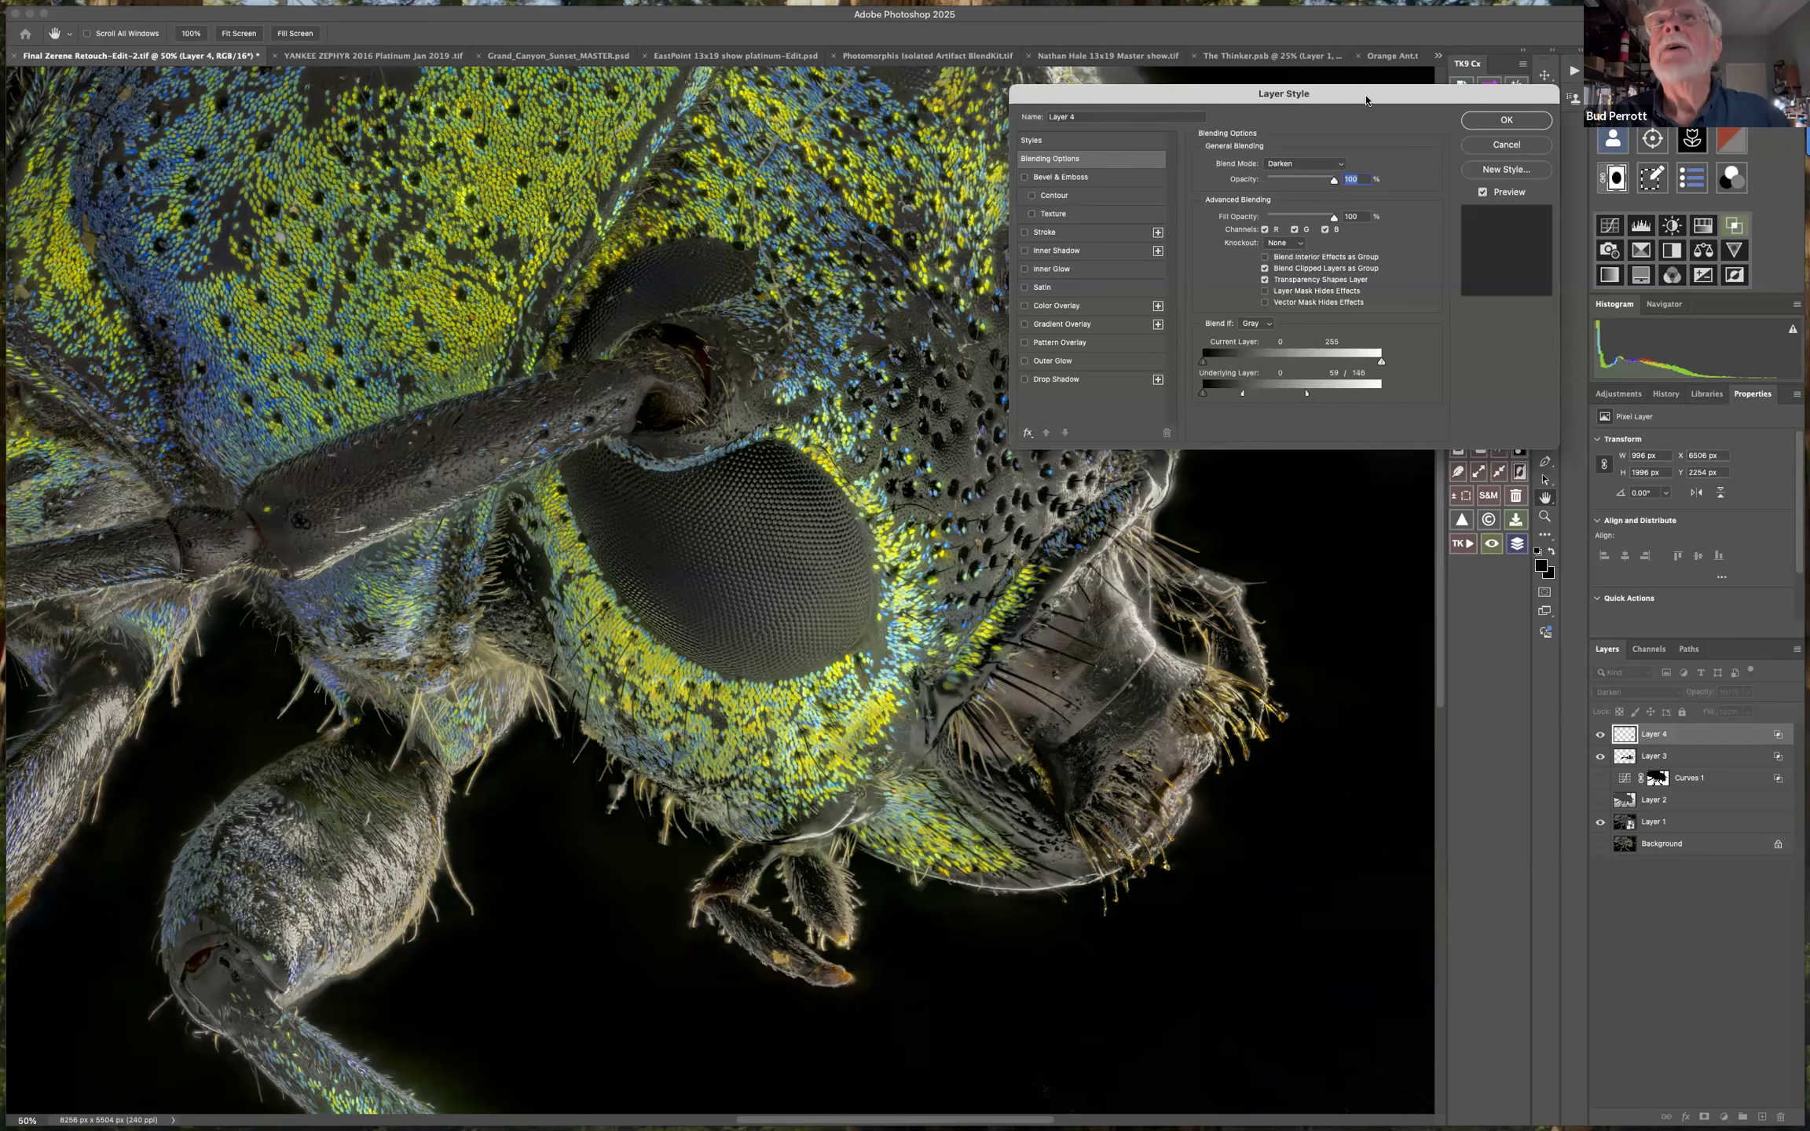
pyautogui.moveTo(1282, 101); pyautogui.dragTo(922, 150)
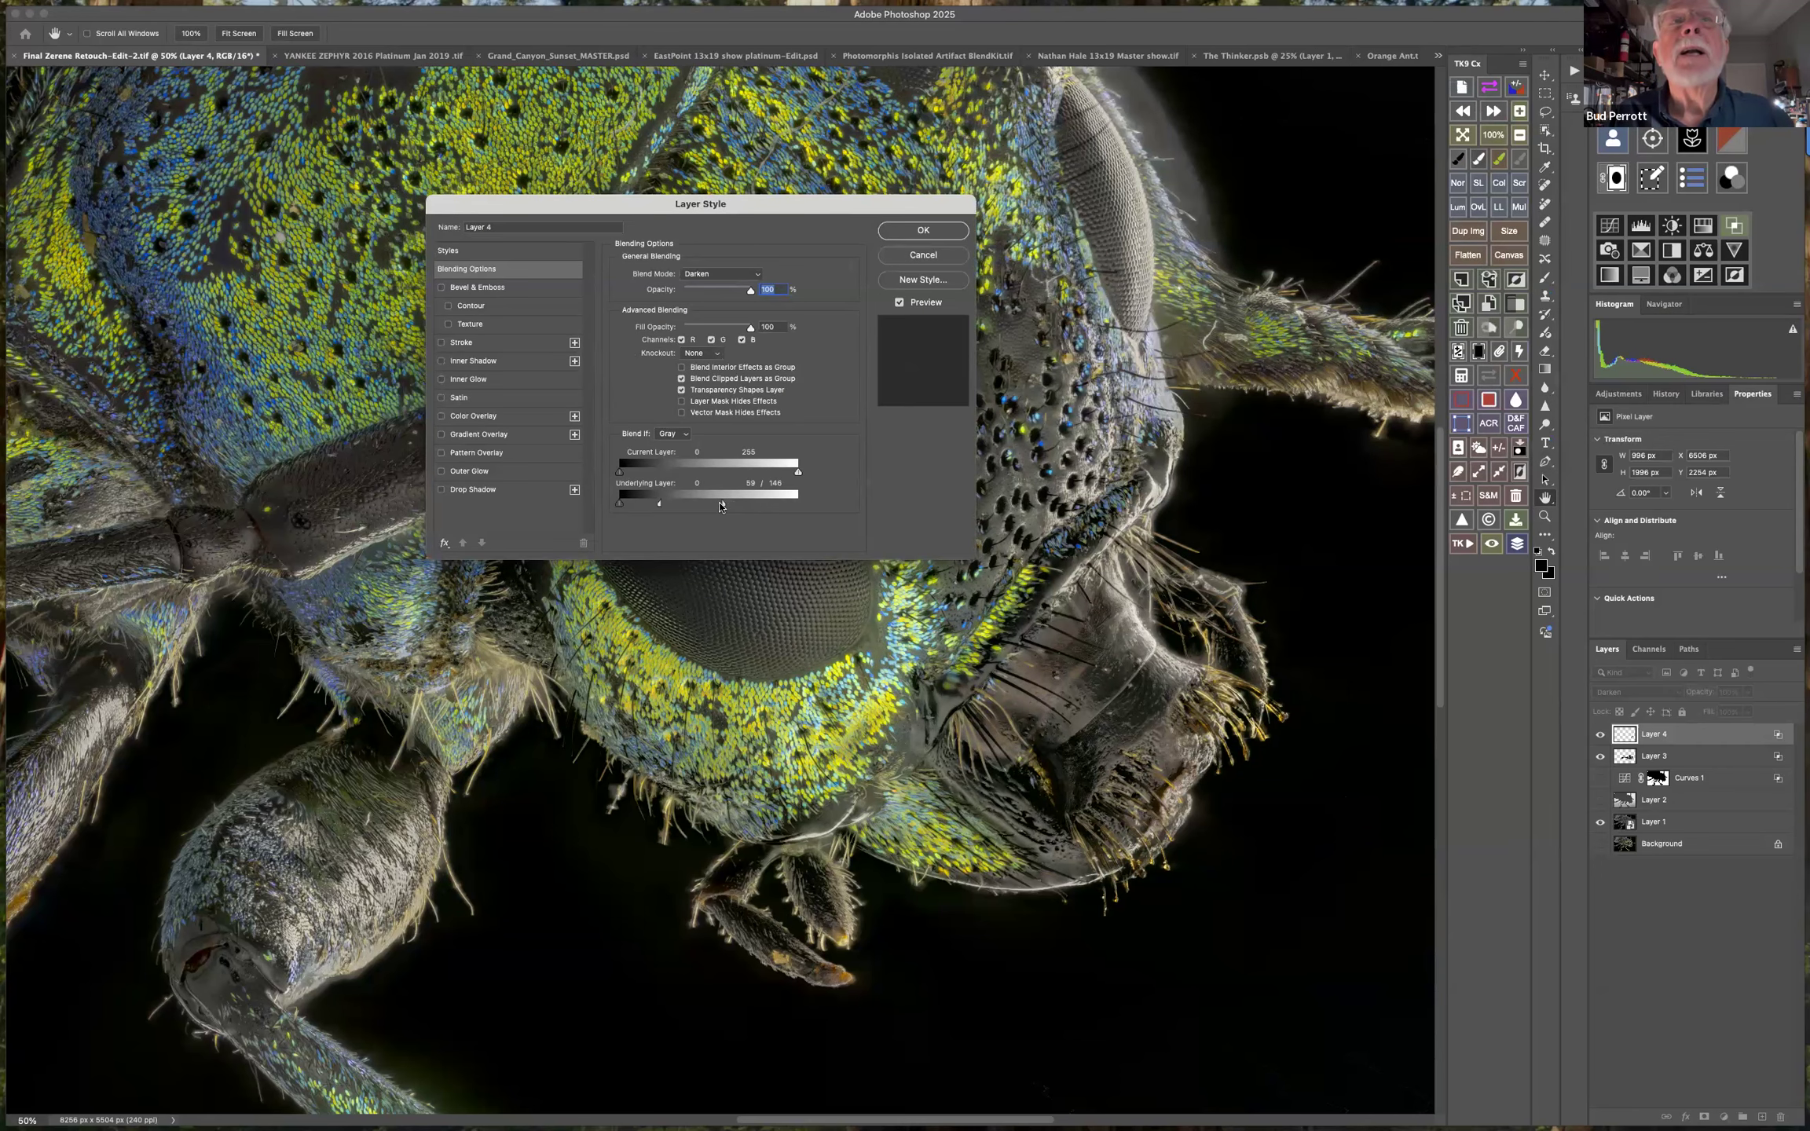
pyautogui.moveTo(722, 506); pyautogui.dragTo(679, 506)
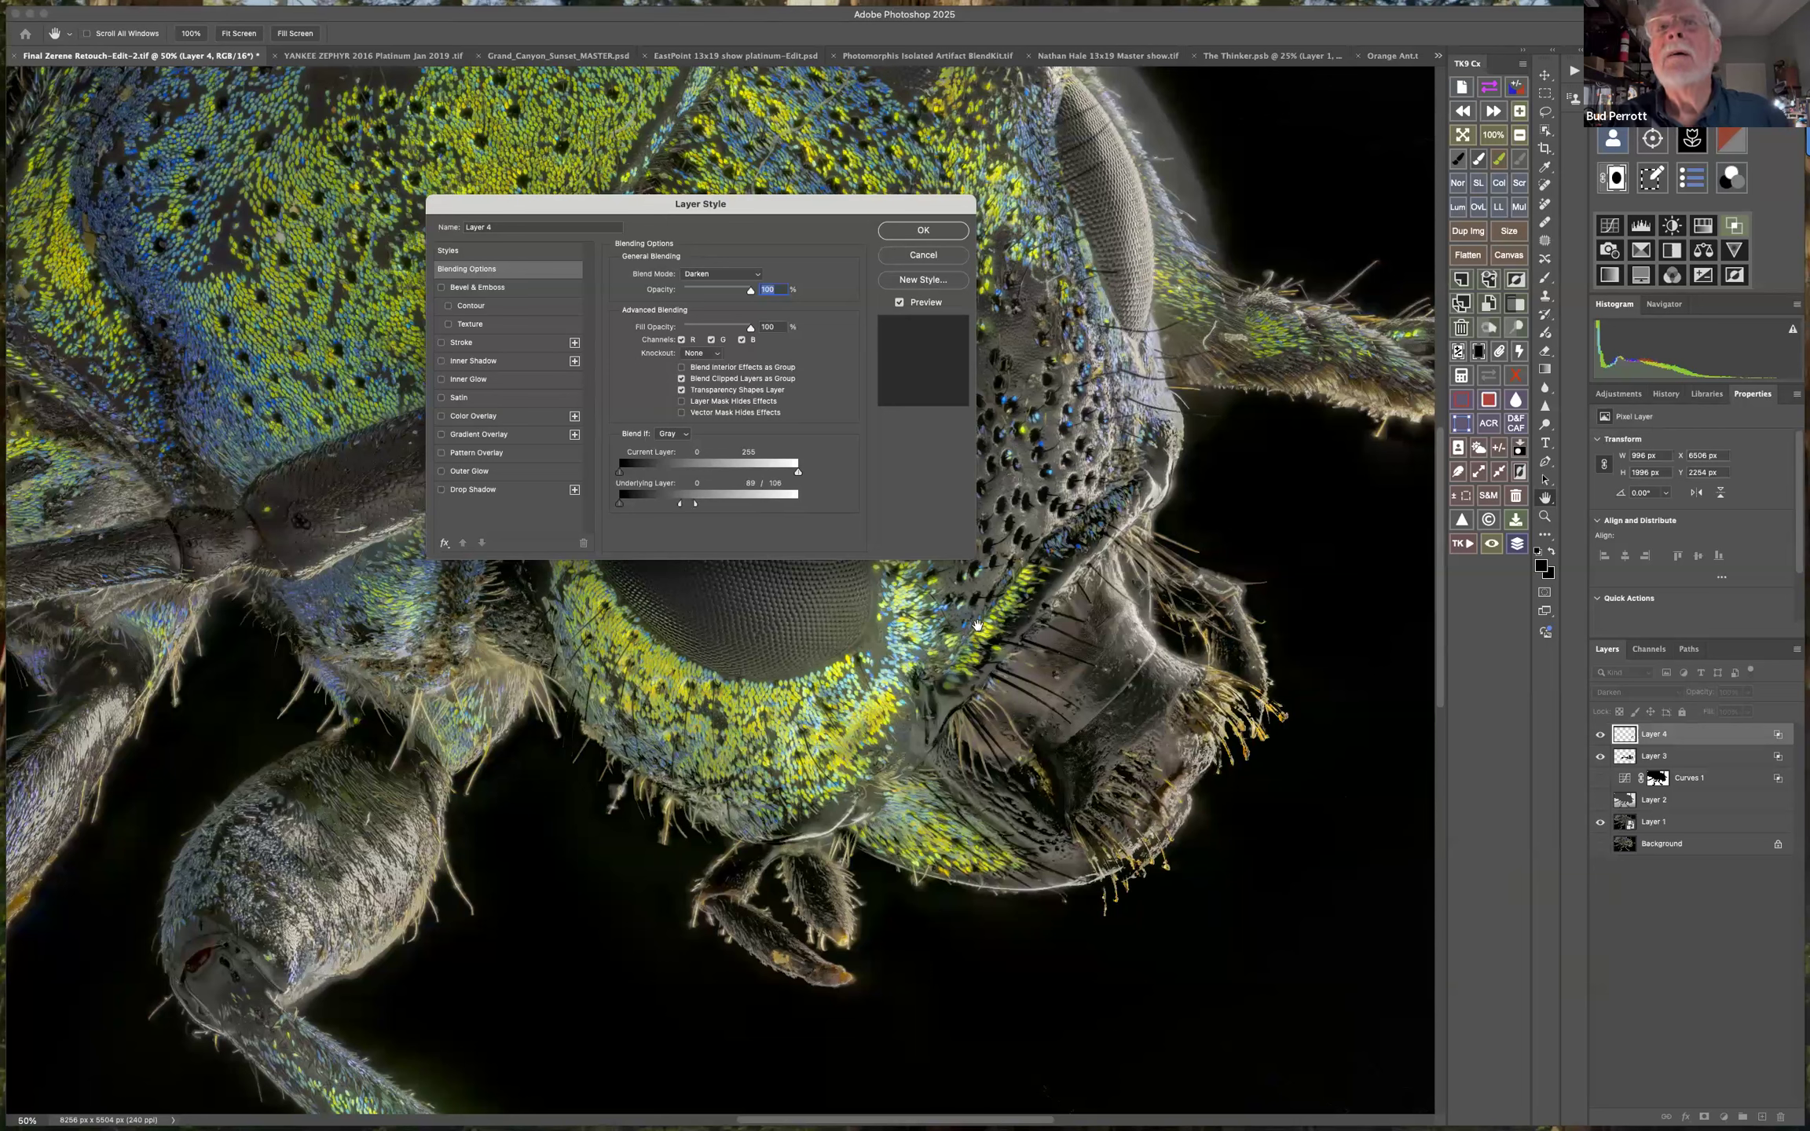
pyautogui.click(923, 229)
# Paint black on Layer 4 over the haze along the far eye and around the base of the far front leg.
pyautogui.moveTo(1230, 108)
pyautogui.mouseDown()
pyautogui.moveTo(1184, 89)
pyautogui.moveTo(1111, 8)
pyautogui.moveTo(1212, 184)
pyautogui.moveTo(1195, 198)
pyautogui.mouseUp()
pyautogui.moveTo(1173, 308); pyautogui.dragTo(1172, 366)
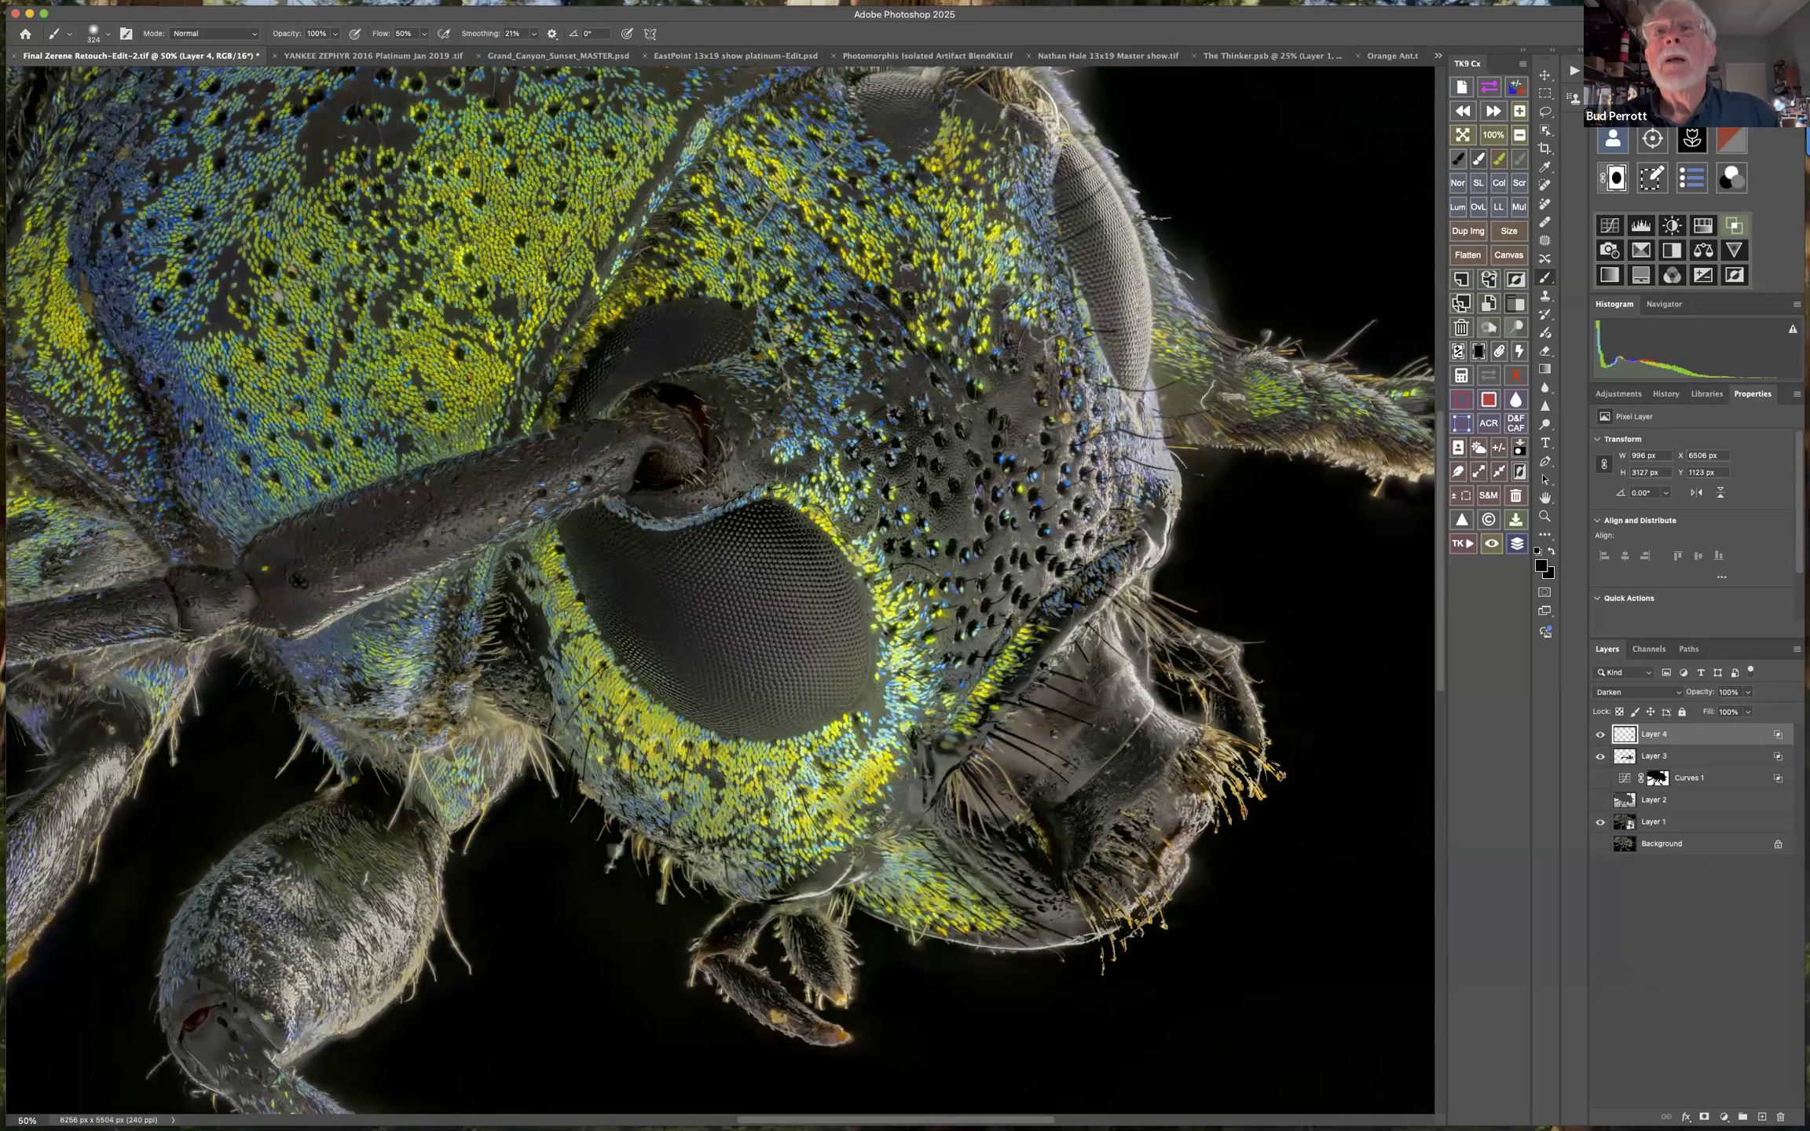
pyautogui.scroll(6, 1204, 670)
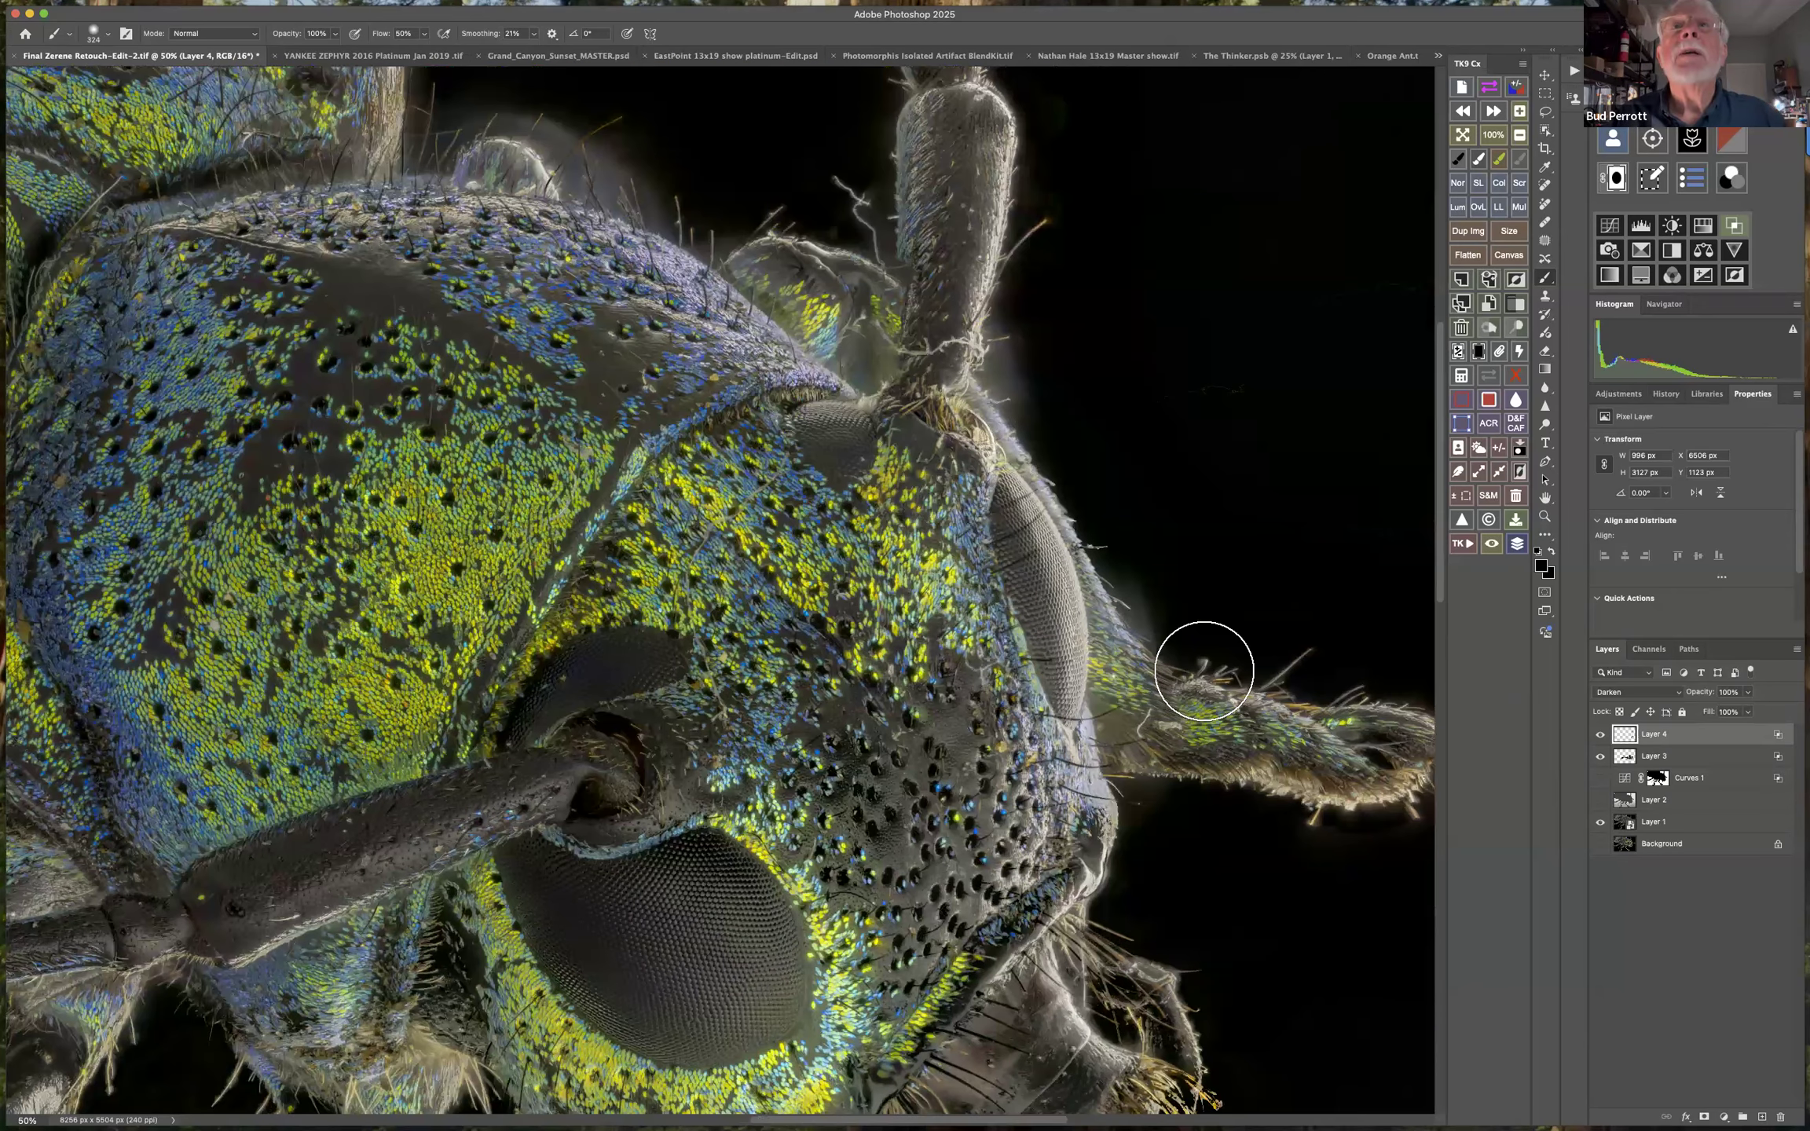
pyautogui.moveTo(1202, 660); pyautogui.dragTo(933, 171)
# Paint black on Layer 4 over the haze around the upright antenna and along the upper edge of the thorax.
pyautogui.scroll(8, 933, 172)
pyautogui.moveTo(933, 547); pyautogui.dragTo(903, 383)
pyautogui.moveTo(754, 542)
pyautogui.mouseDown()
pyautogui.moveTo(605, 449)
pyautogui.moveTo(569, 441)
pyautogui.moveTo(493, 475)
pyautogui.moveTo(634, 489)
pyautogui.moveTo(772, 570)
pyautogui.moveTo(814, 420)
pyautogui.moveTo(857, 492)
pyautogui.moveTo(626, 396)
pyautogui.moveTo(917, 562)
pyautogui.moveTo(908, 613)
pyautogui.mouseUp()
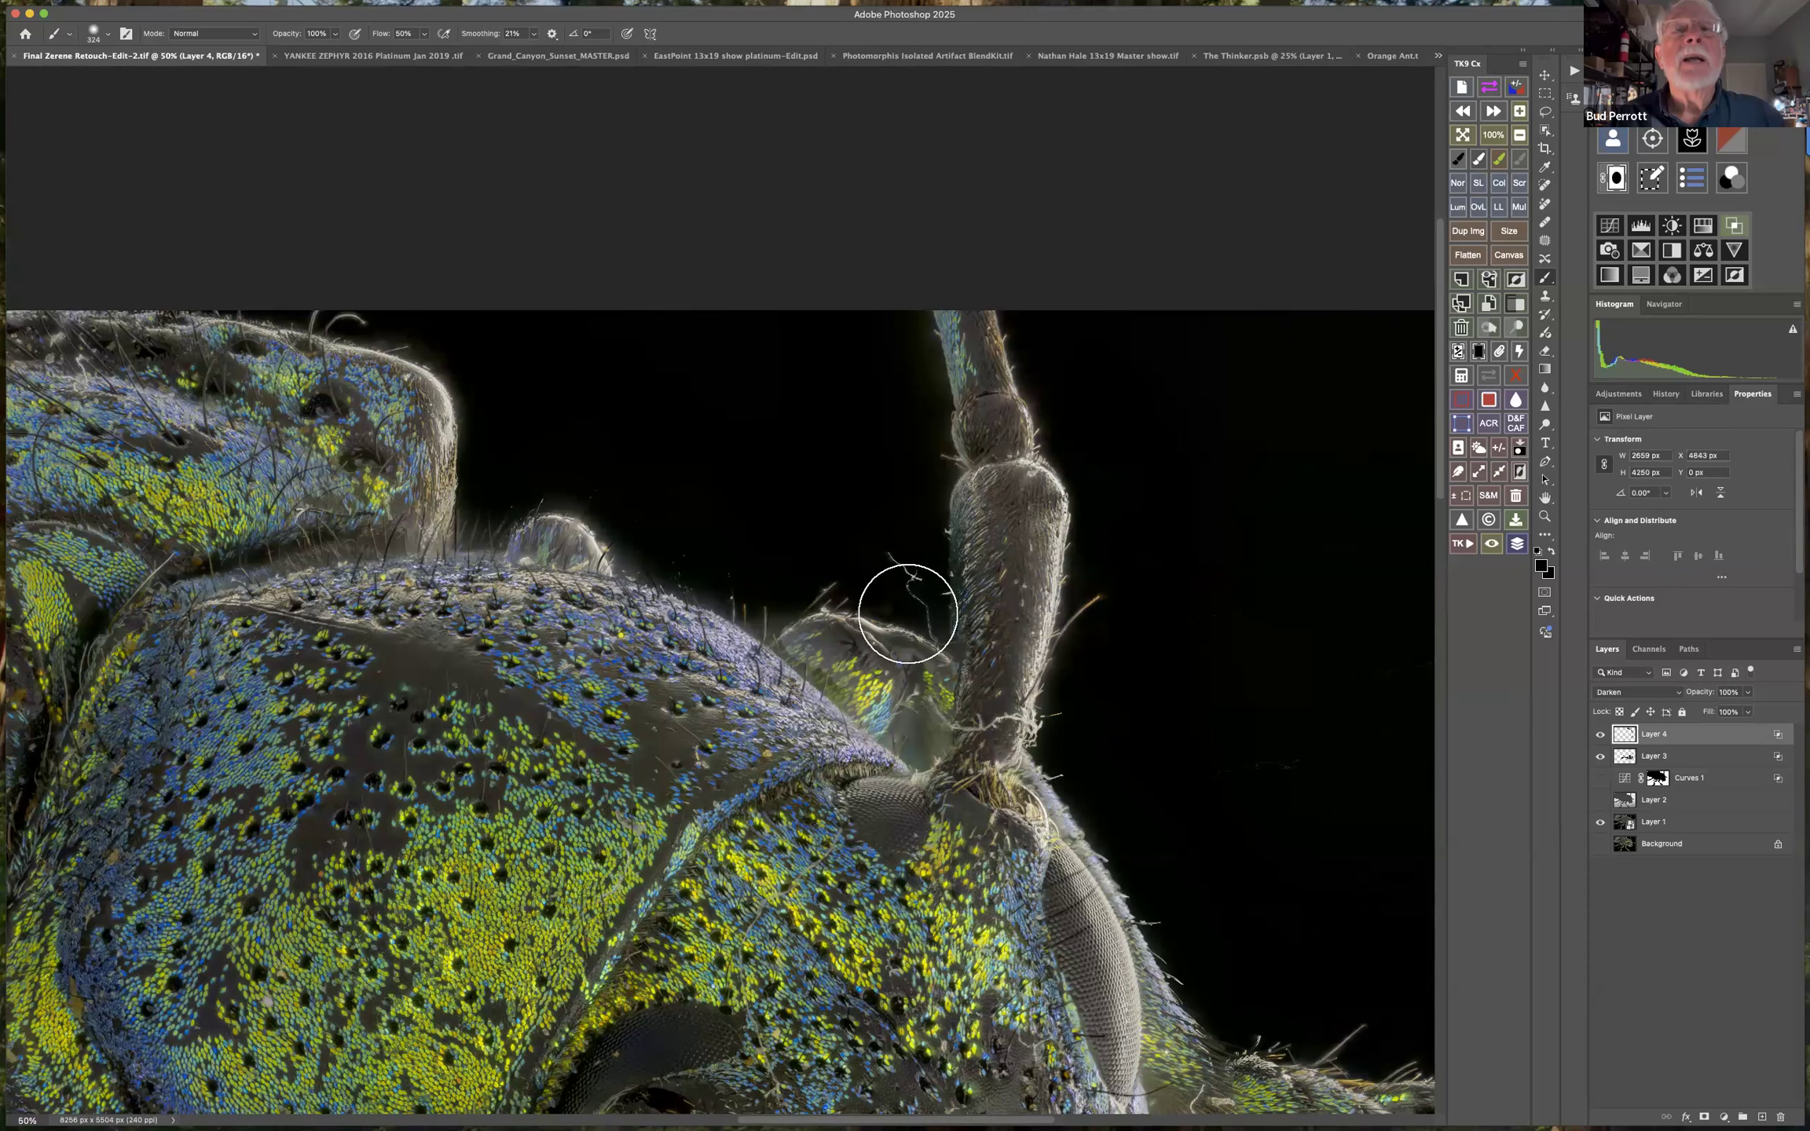
pyautogui.moveTo(1091, 585); pyautogui.dragTo(1517, 782)
pyautogui.moveTo(939, 533)
pyautogui.mouseDown()
pyautogui.moveTo(832, 501)
pyautogui.moveTo(1103, 638)
pyautogui.moveTo(925, 647)
pyautogui.moveTo(993, 602)
pyautogui.mouseUp()
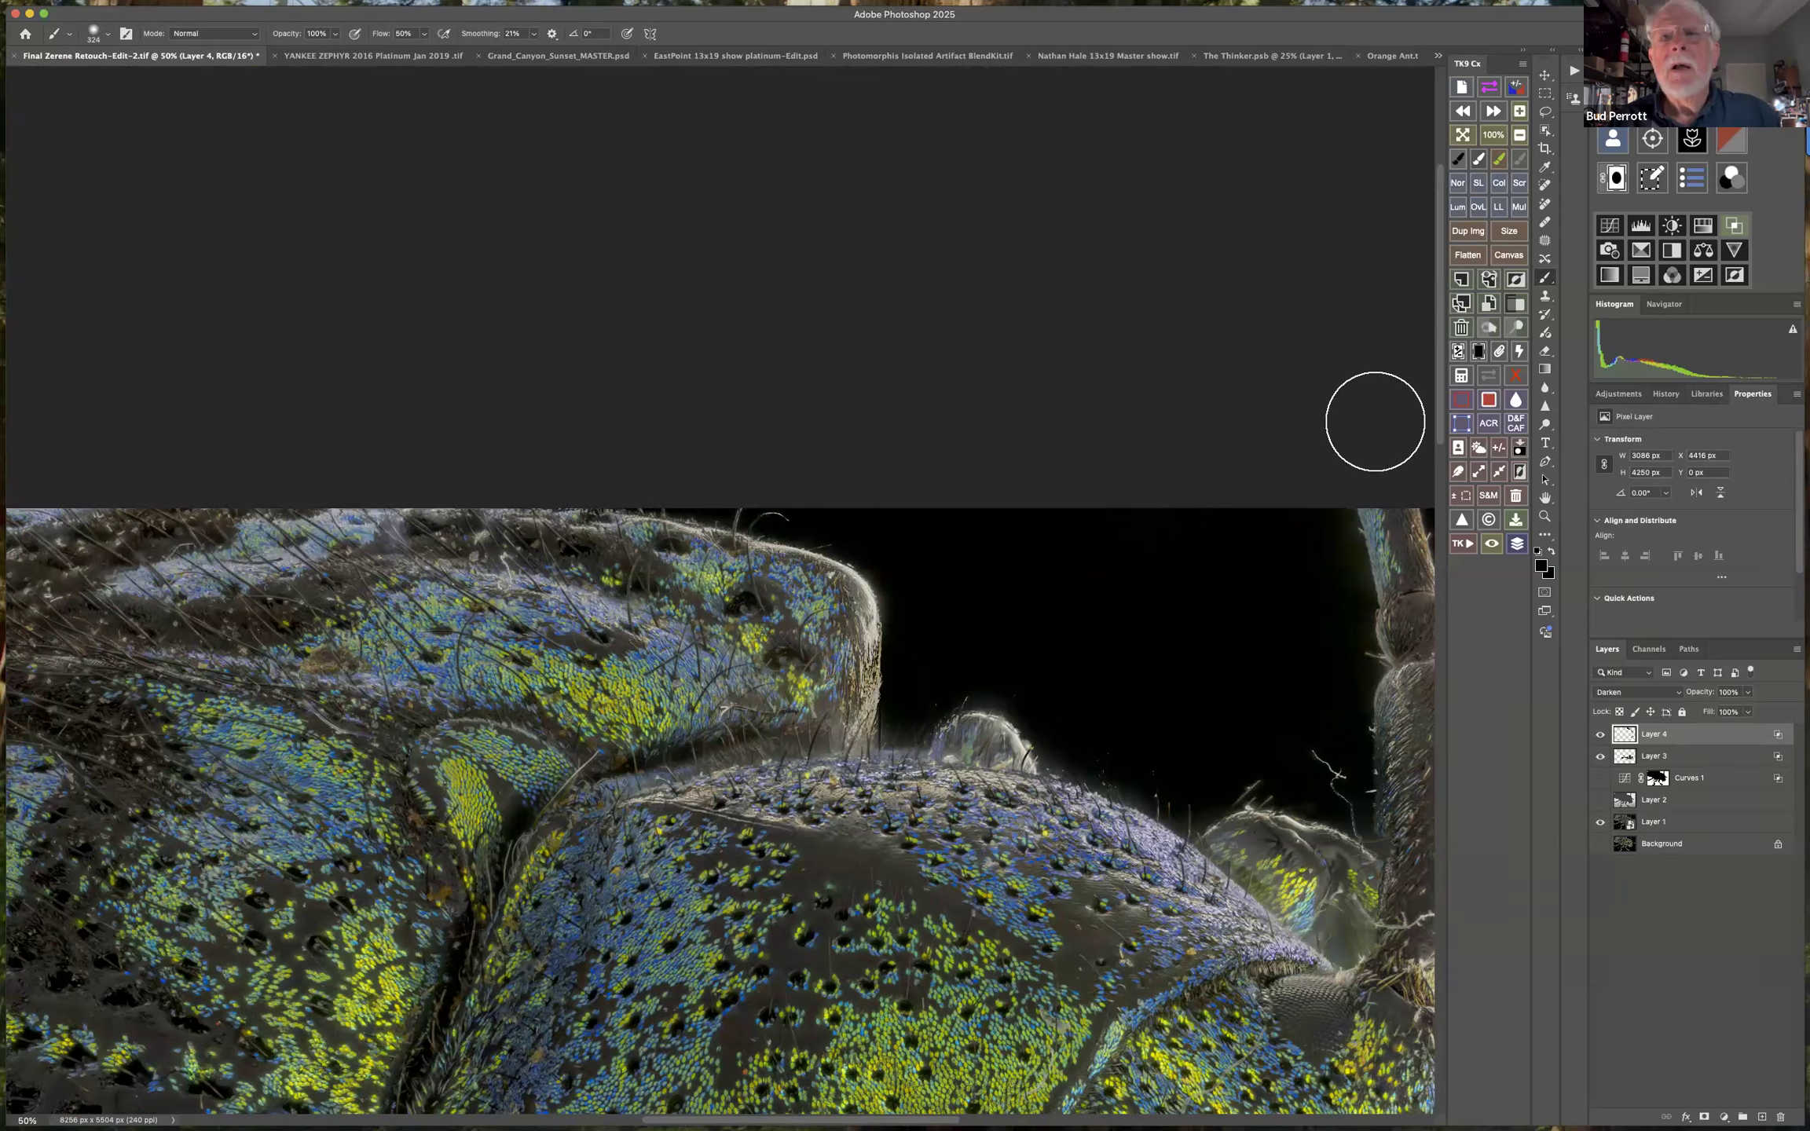
# Lower the brush flow to 22% and paint black over the haze beneath the body and around the near antenna and legs.
pyautogui.click(417, 37)
pyautogui.moveTo(424, 51); pyautogui.dragTo(405, 50)
pyautogui.moveTo(699, 1084); pyautogui.dragTo(1074, 566)
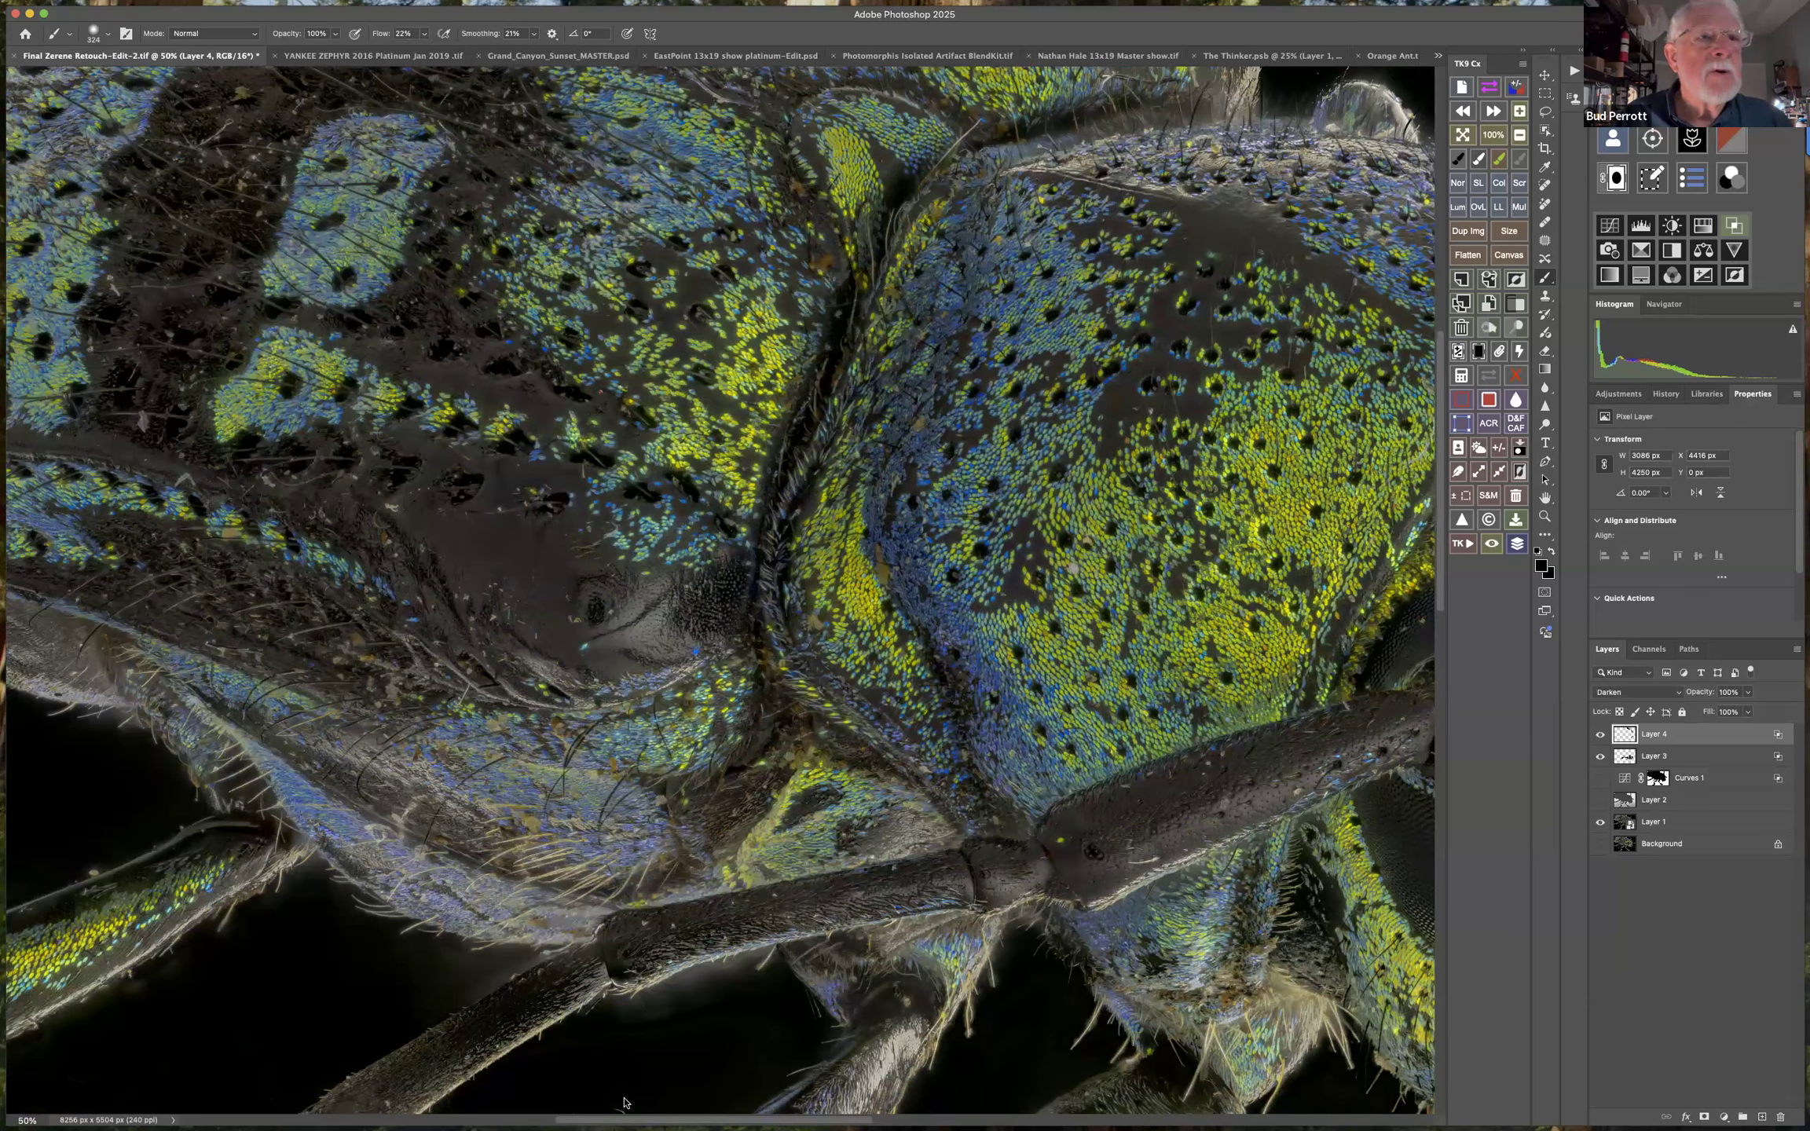
pyautogui.moveTo(550, 974)
pyautogui.mouseDown()
pyautogui.moveTo(121, 756)
pyautogui.moveTo(2, 729)
pyautogui.moveTo(130, 752)
pyautogui.mouseUp()
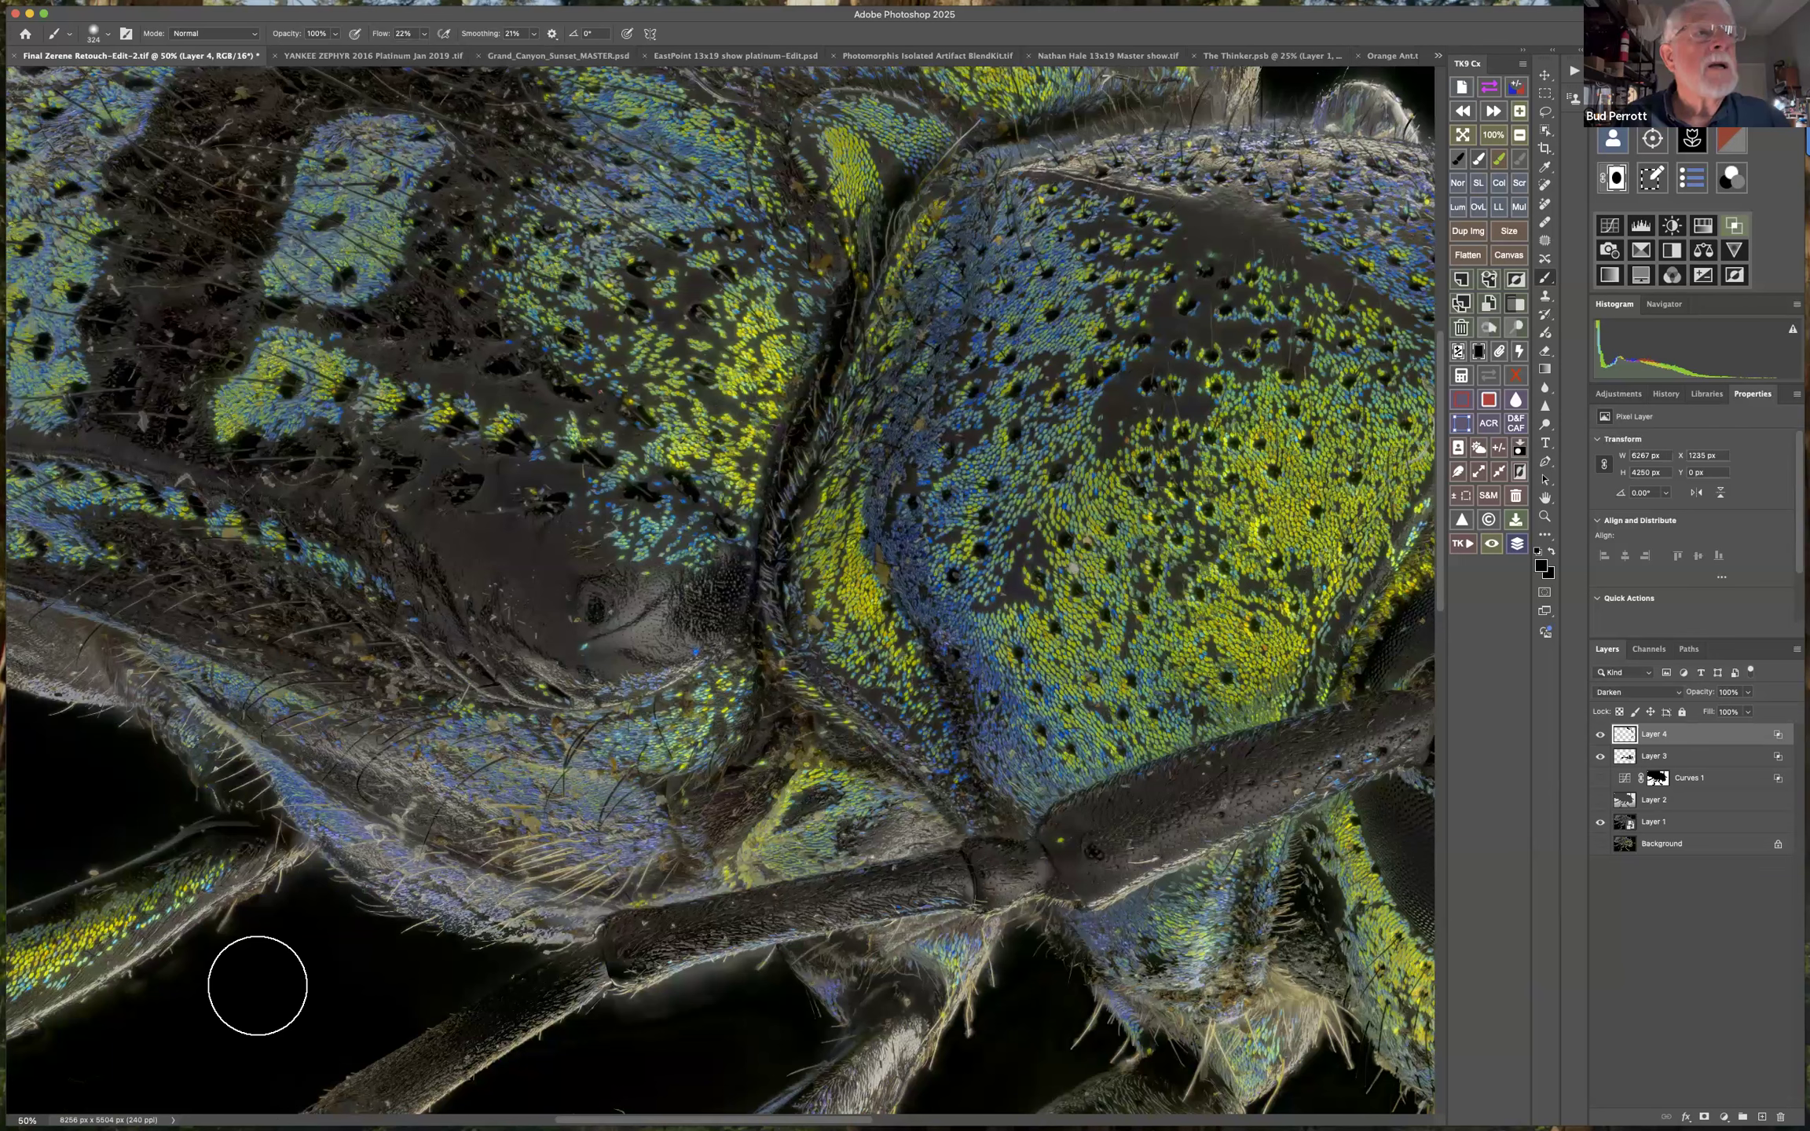
pyautogui.moveTo(703, 979)
pyautogui.mouseDown()
pyautogui.moveTo(618, 999)
pyautogui.moveTo(800, 970)
pyautogui.mouseUp()
pyautogui.moveTo(1031, 992); pyautogui.dragTo(1095, 704)
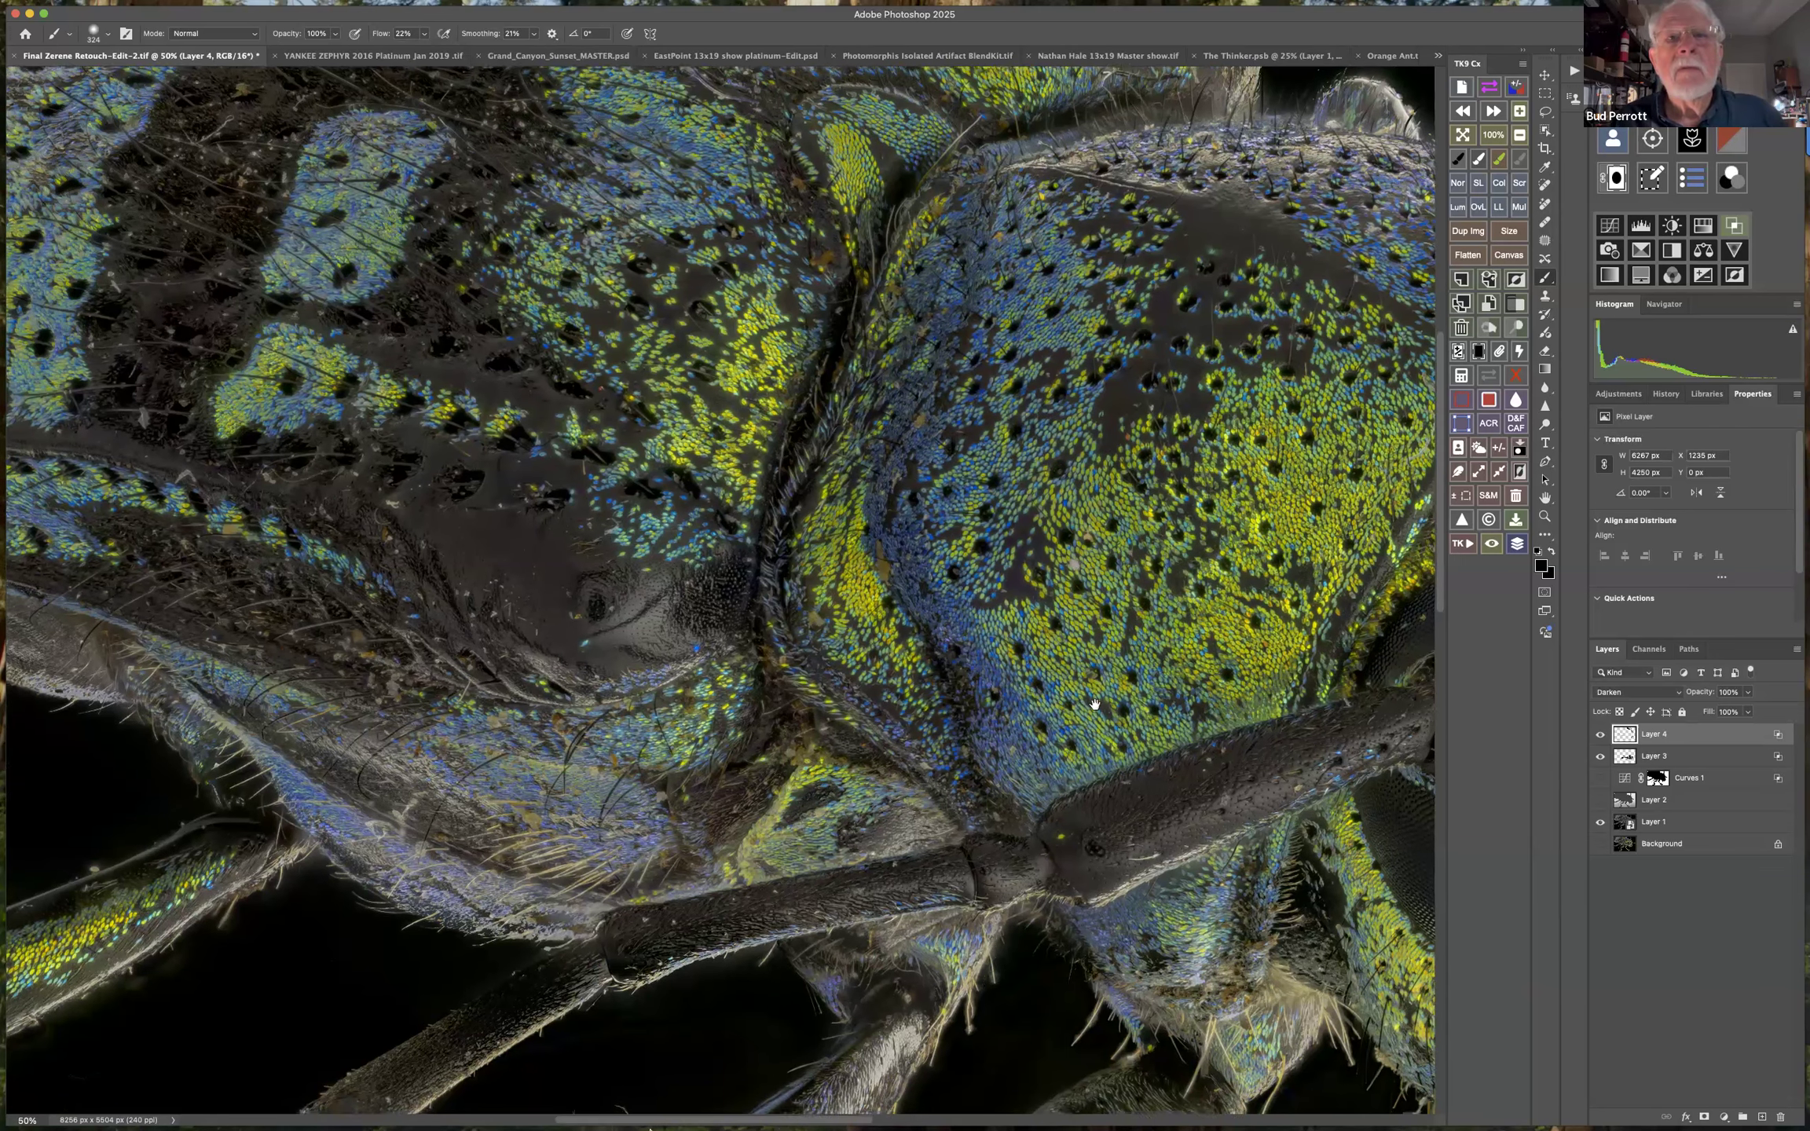
pyautogui.moveTo(976, 1053)
pyautogui.mouseDown()
pyautogui.moveTo(1031, 983)
pyautogui.moveTo(1051, 708)
pyautogui.mouseUp()
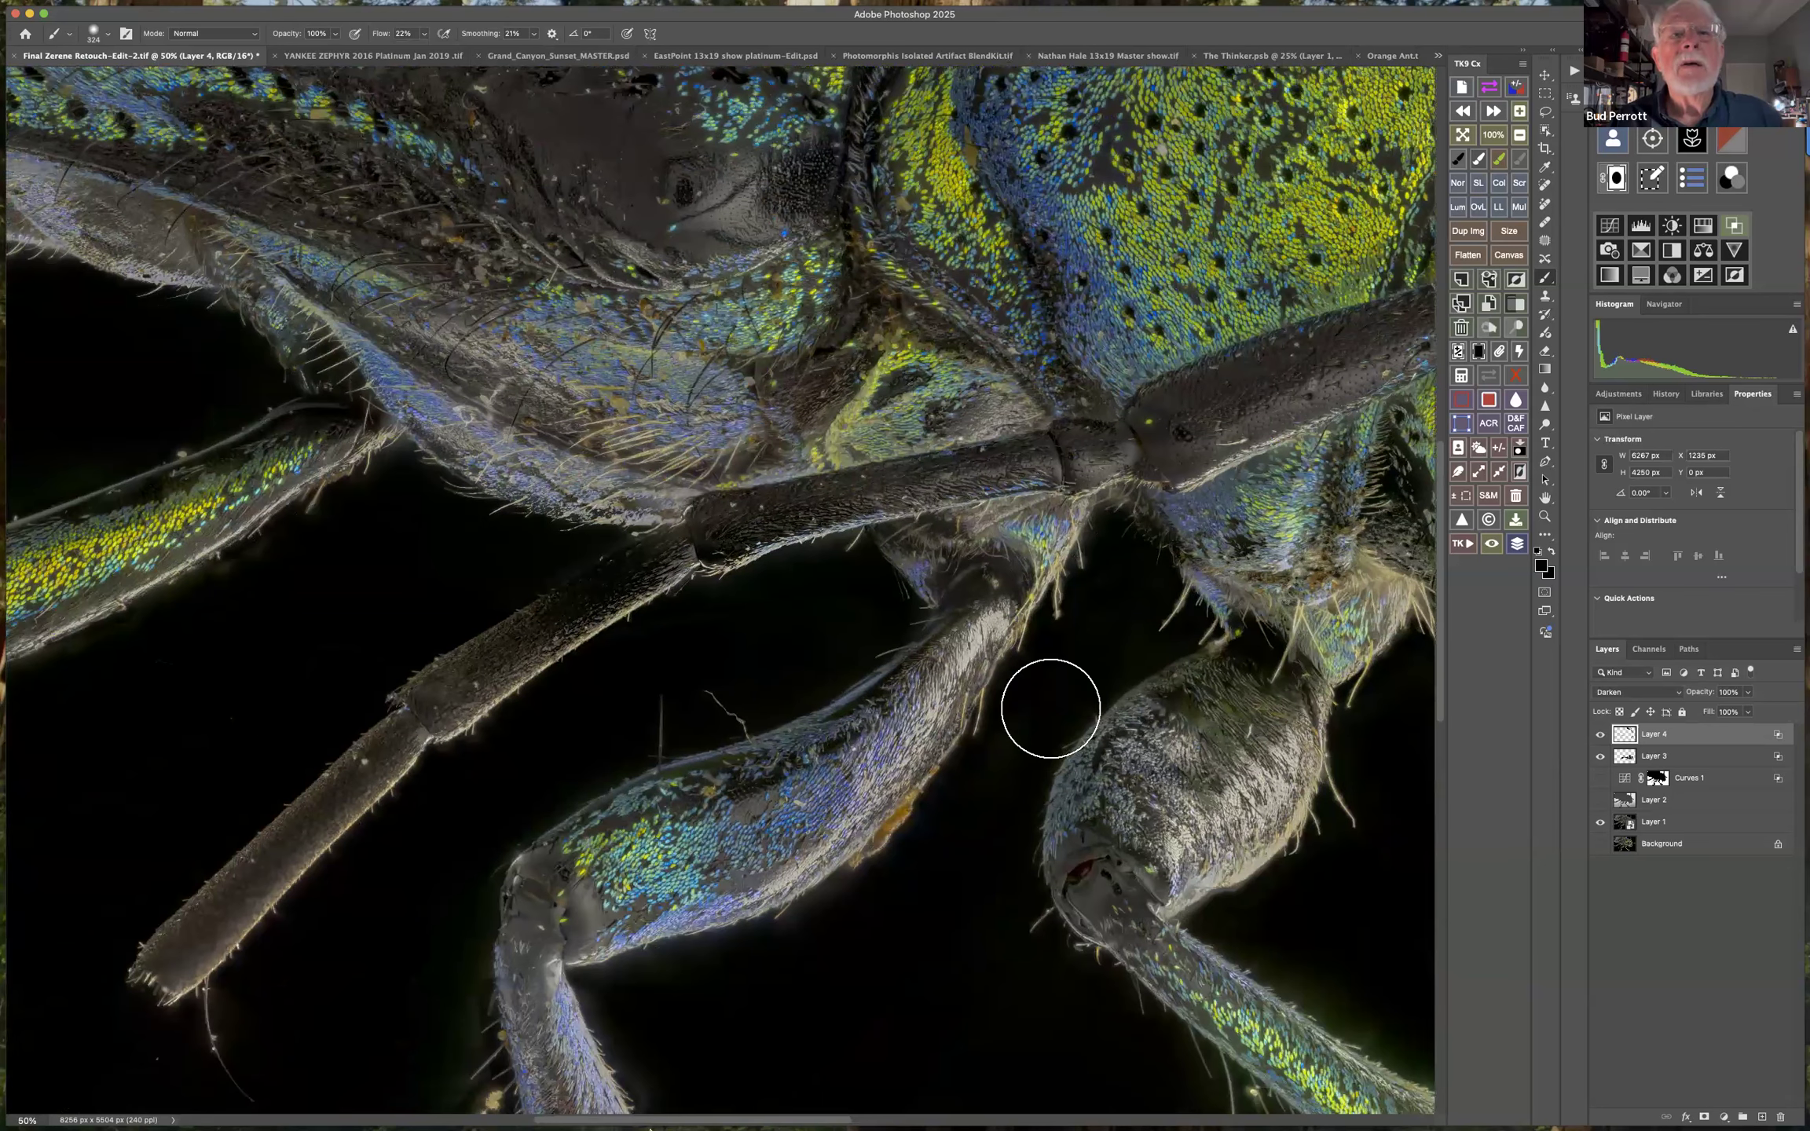
pyautogui.moveTo(828, 937); pyautogui.dragTo(920, 890)
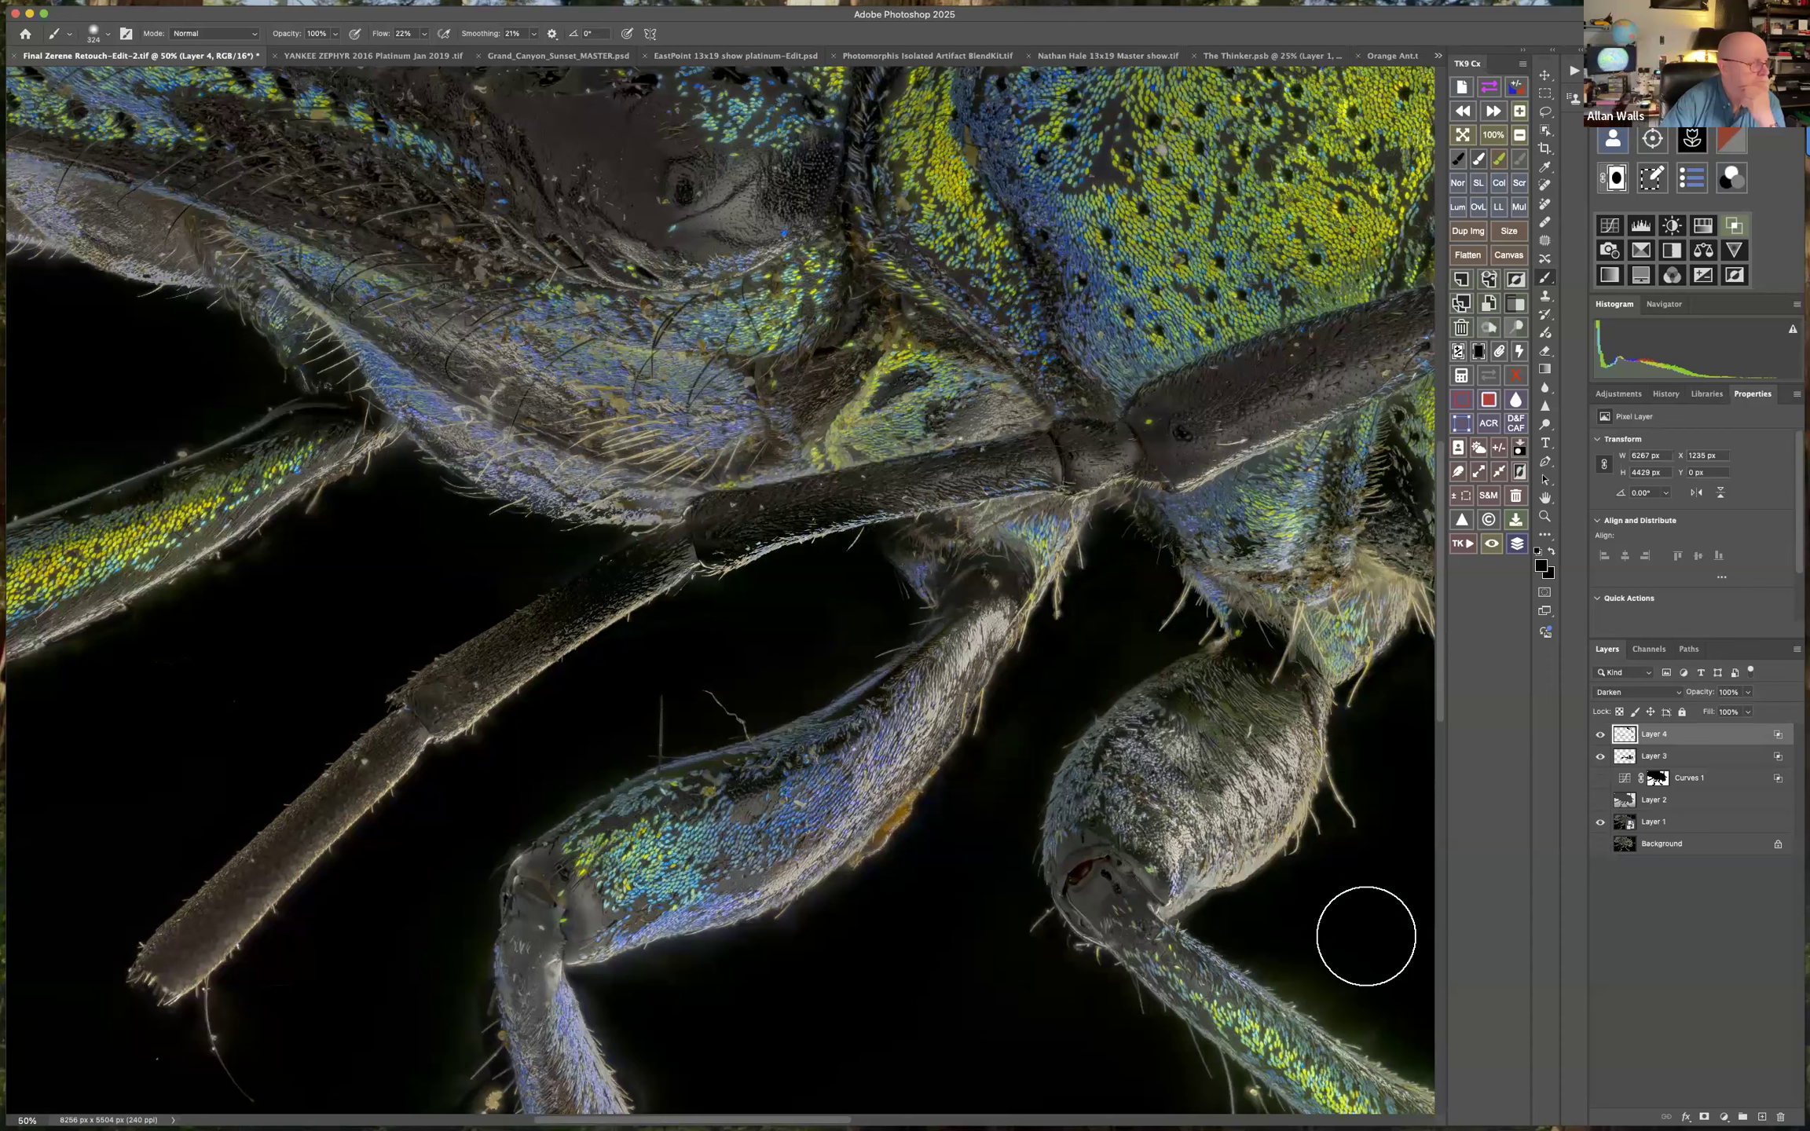
# Paint black on Layer 4 over the remaining haze in the background beneath the snout.
pyautogui.moveTo(1089, 875); pyautogui.dragTo(748, 945)
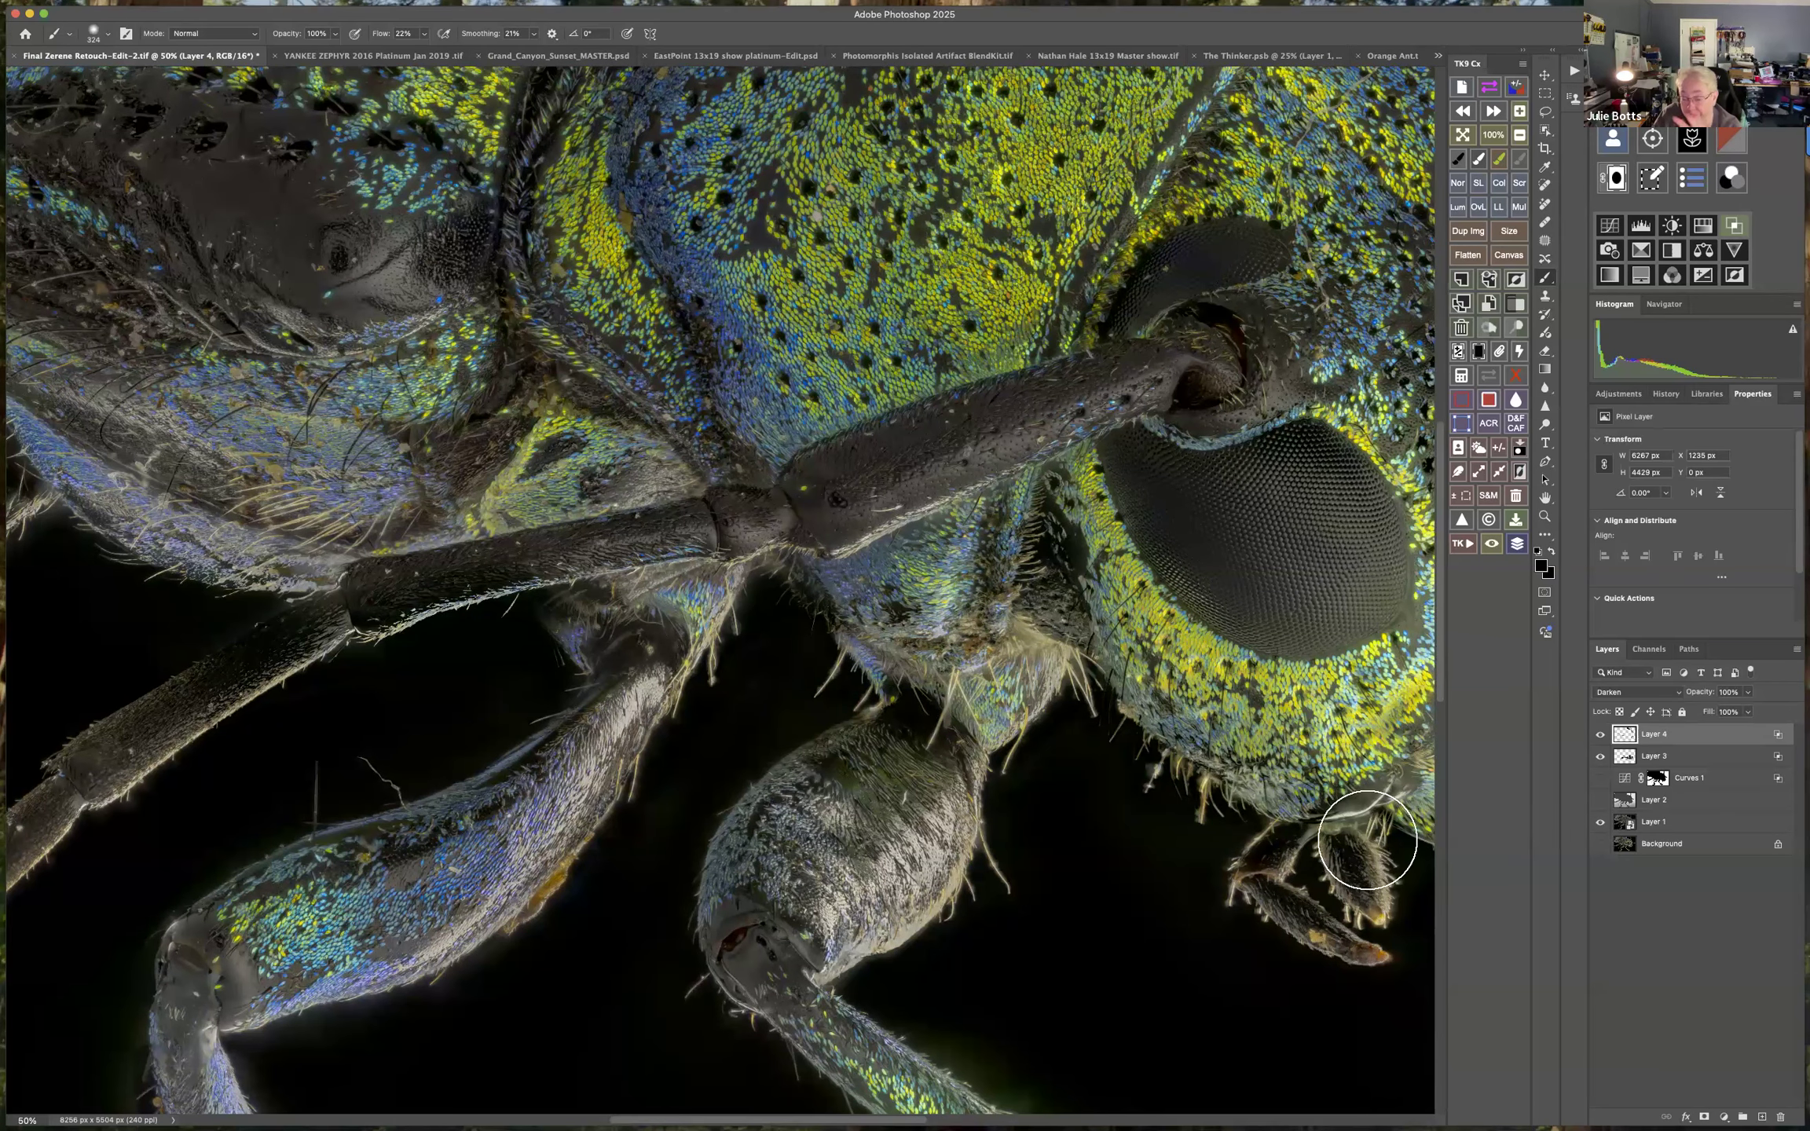
pyautogui.moveTo(575, 916); pyautogui.dragTo(495, 852)
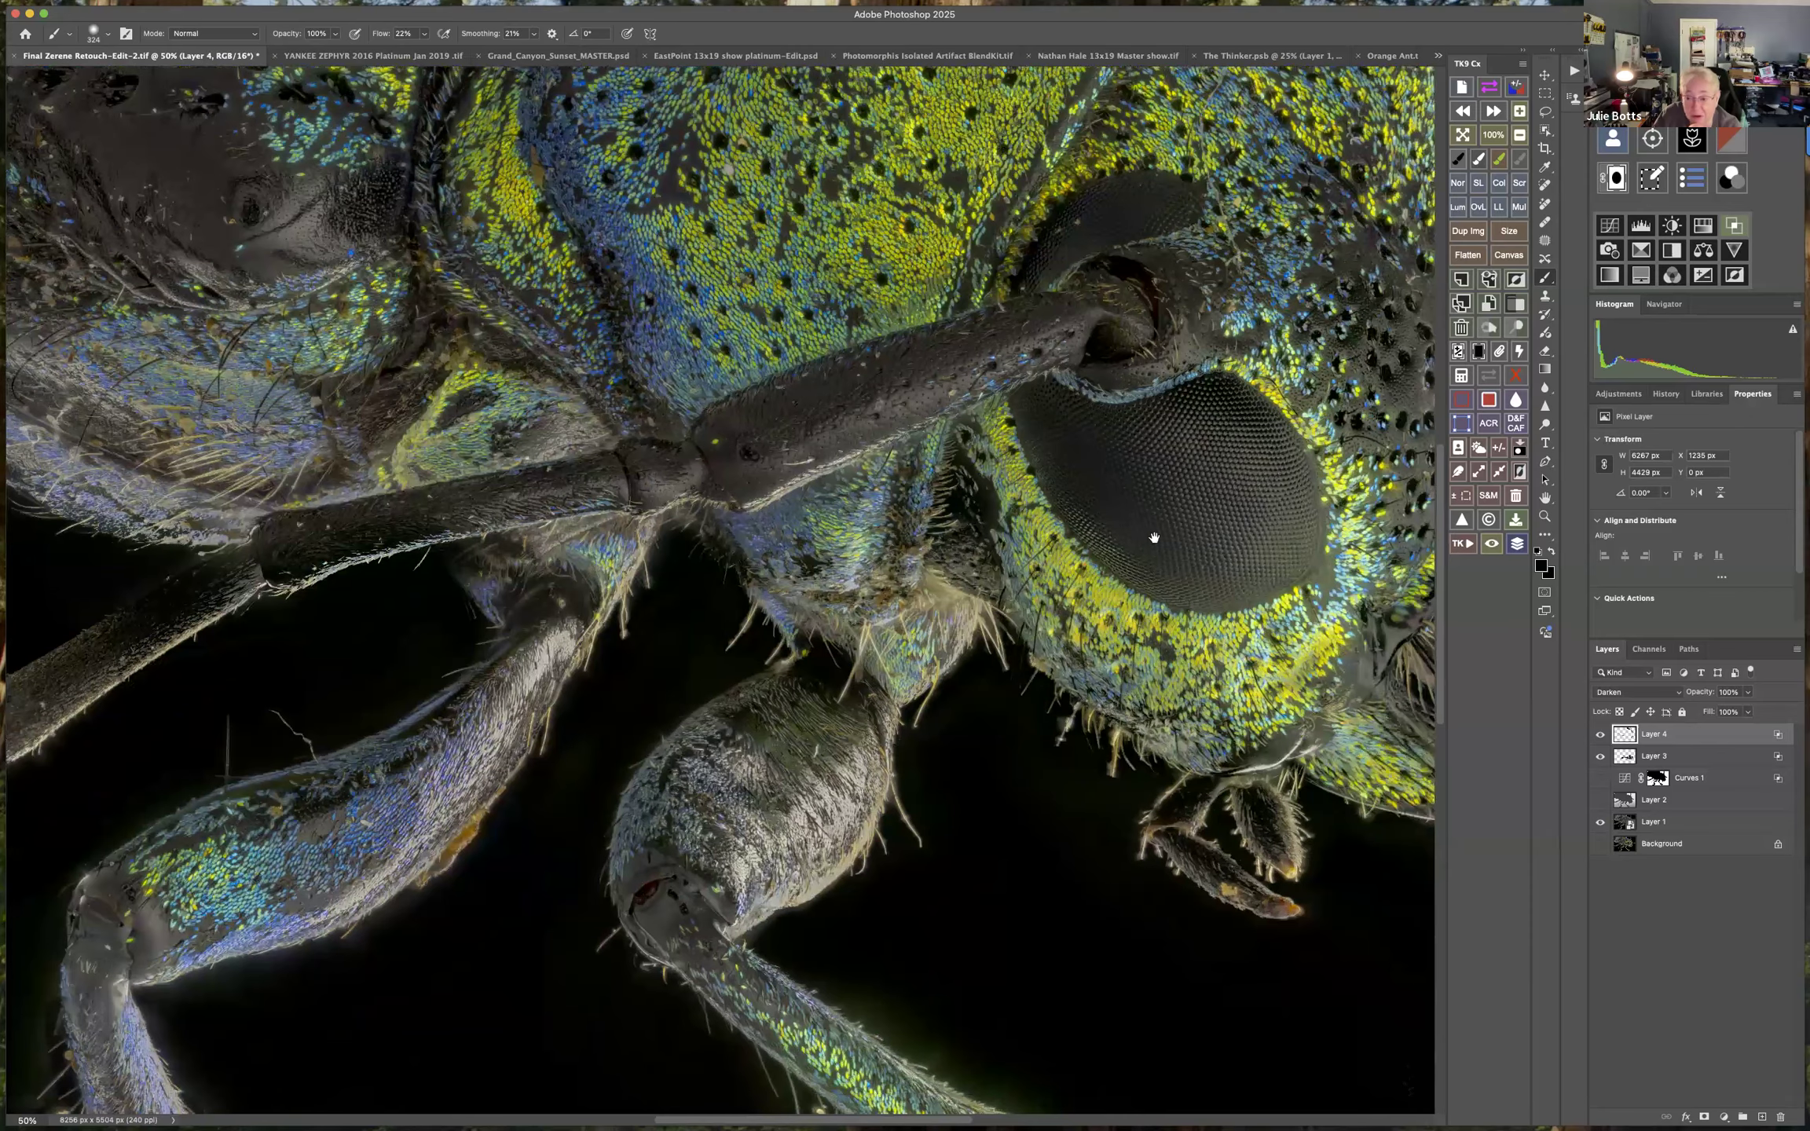
pyautogui.moveTo(1158, 483); pyautogui.dragTo(866, 420)
pyautogui.moveTo(1216, 463)
pyautogui.mouseDown()
pyautogui.moveTo(877, 396)
pyautogui.moveTo(925, 469)
pyautogui.mouseUp()
pyautogui.scroll(6, 1546, 779)
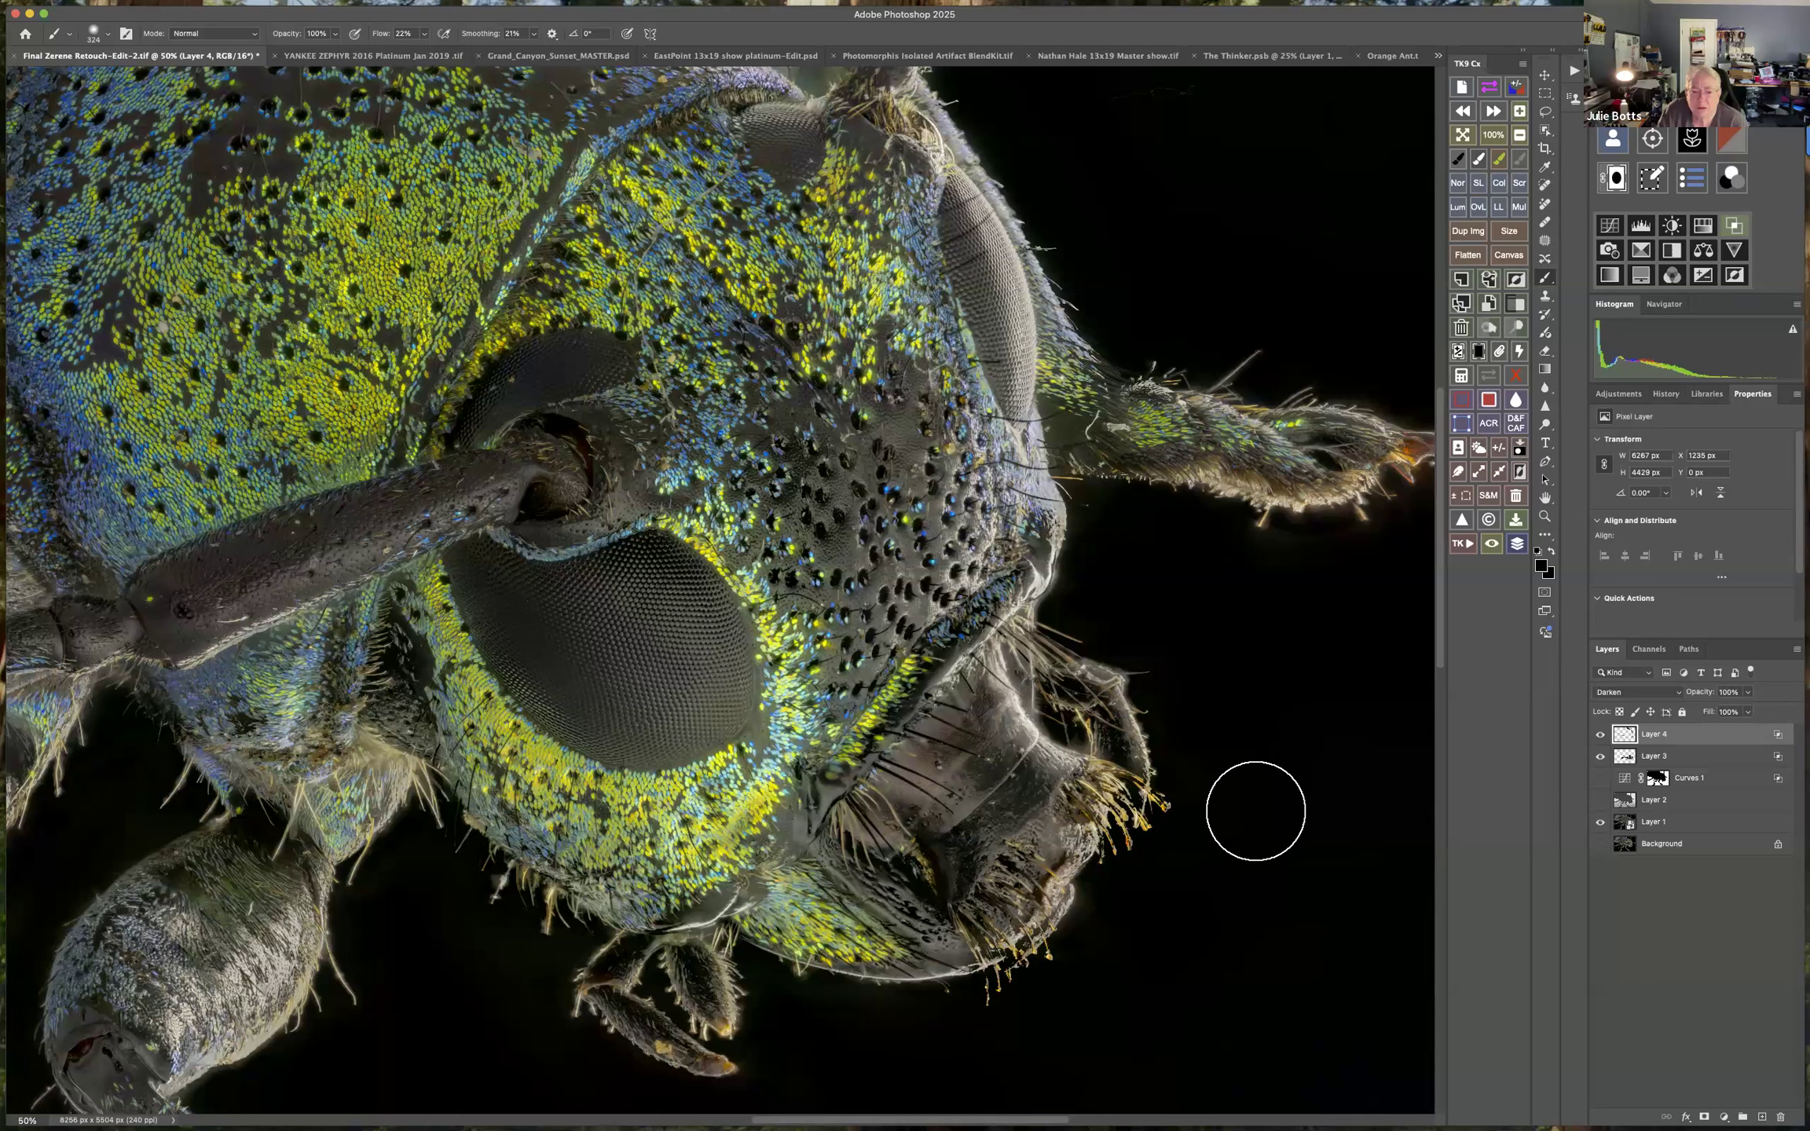
pyautogui.moveTo(1072, 1006)
pyautogui.mouseDown()
pyautogui.moveTo(1285, 970)
pyautogui.moveTo(1239, 979)
pyautogui.mouseUp()
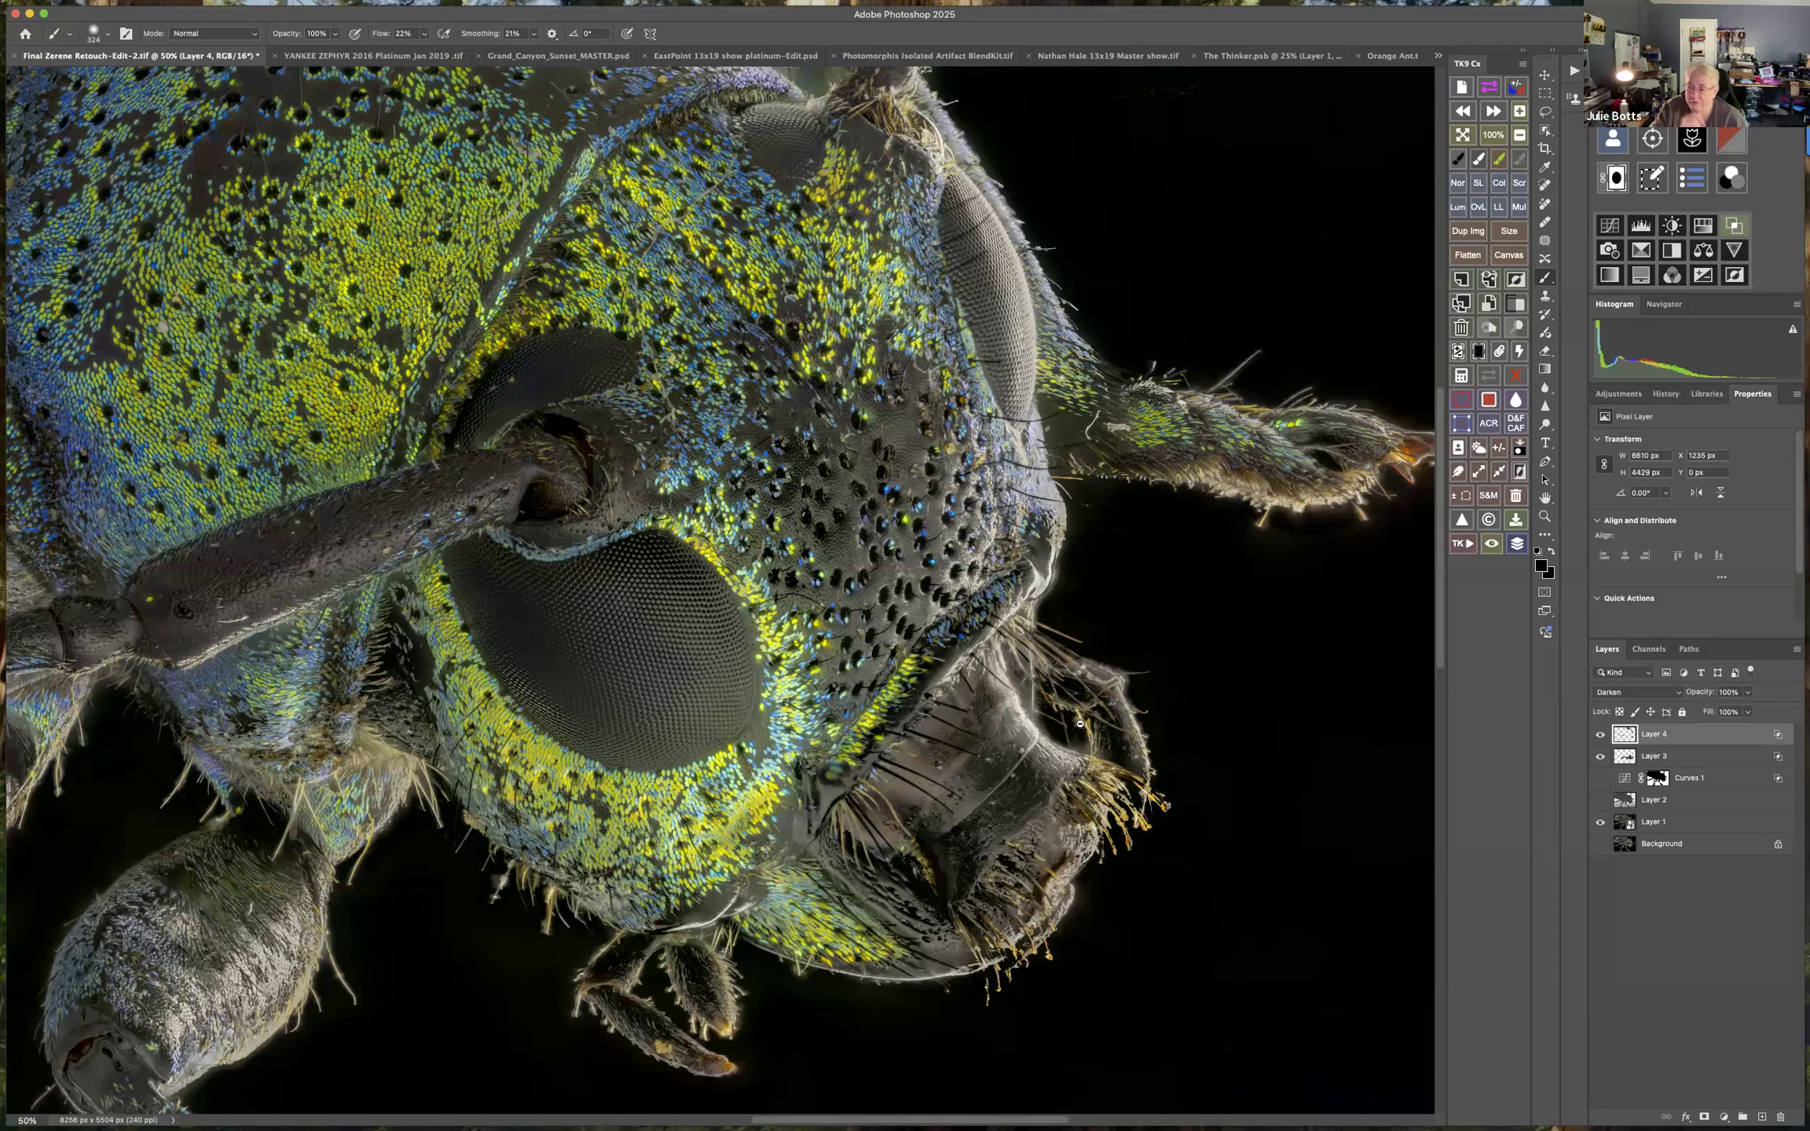
# Enlarge the brush to 750 px, set its flow to 10%, and paint black broadly over the wing covers, thorax and legs.
pyautogui.scroll(-5, 932, 794)
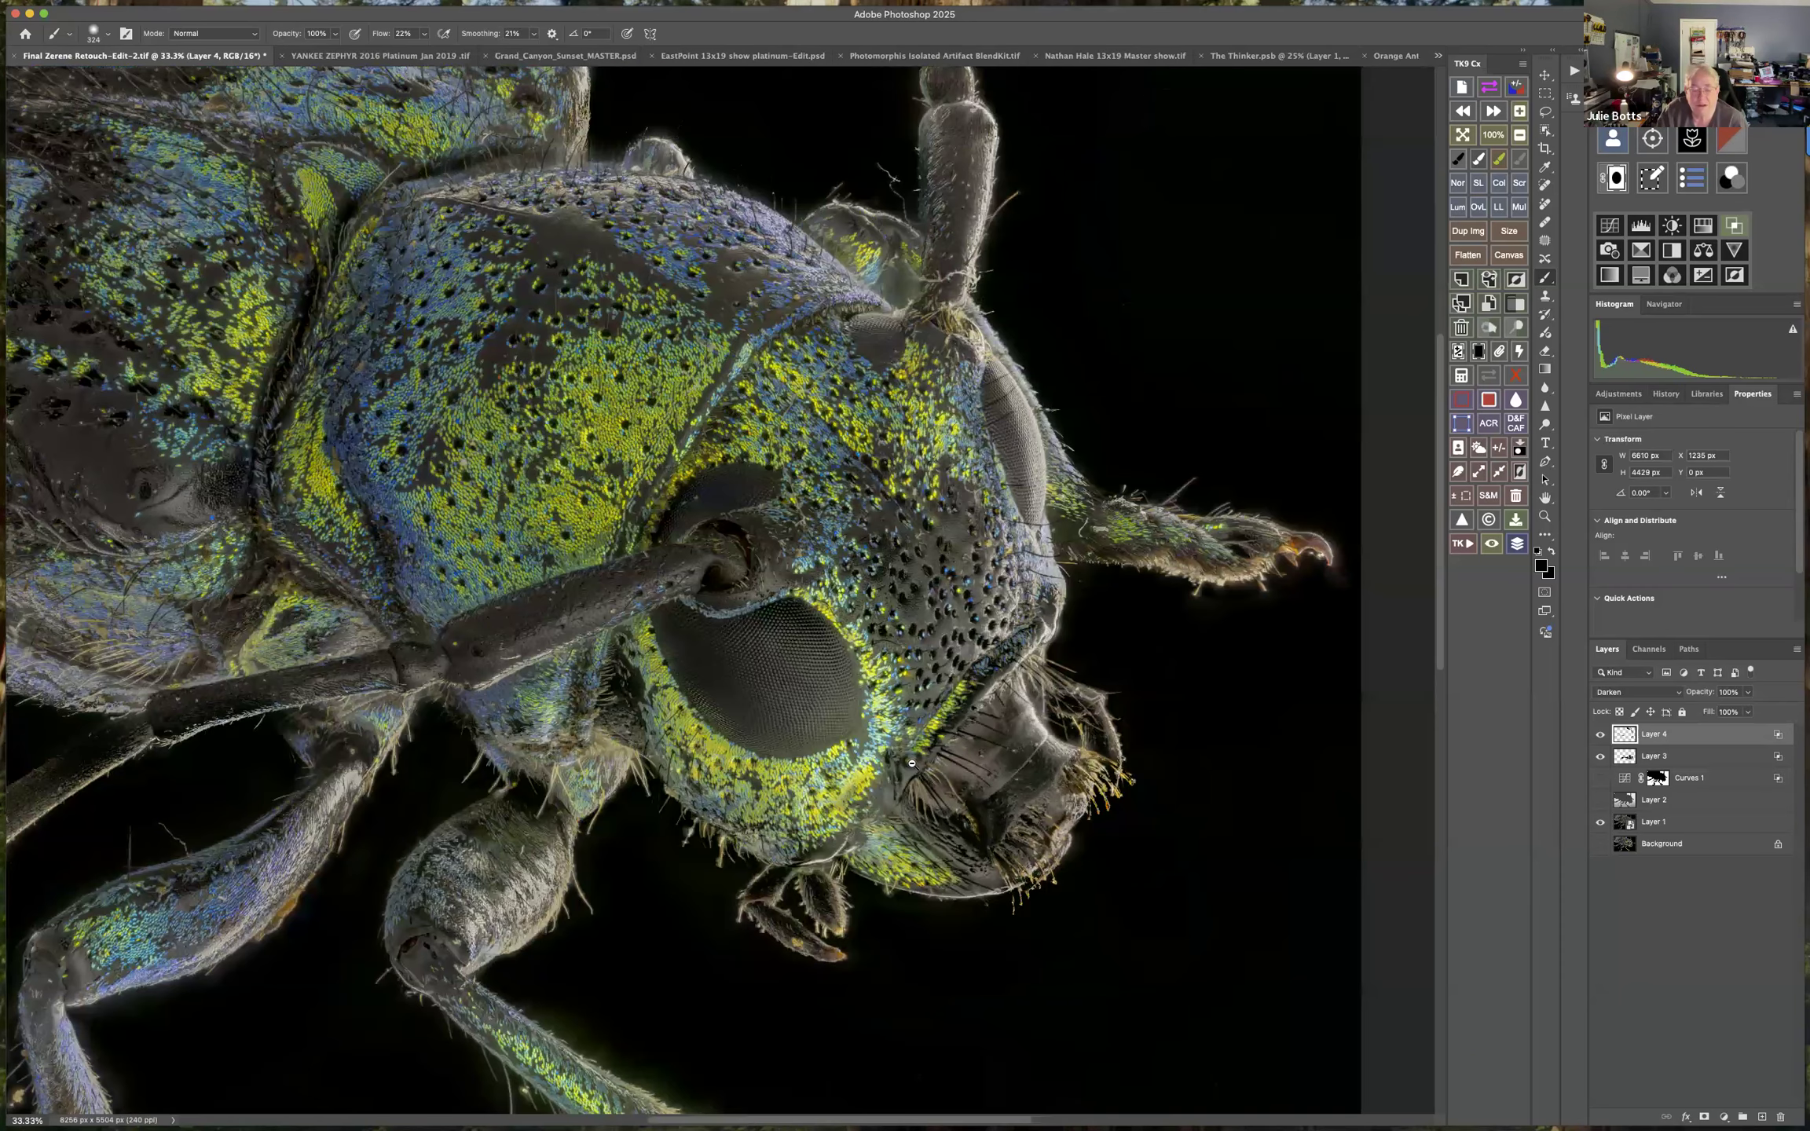
pyautogui.scroll(-2, 1128, 812)
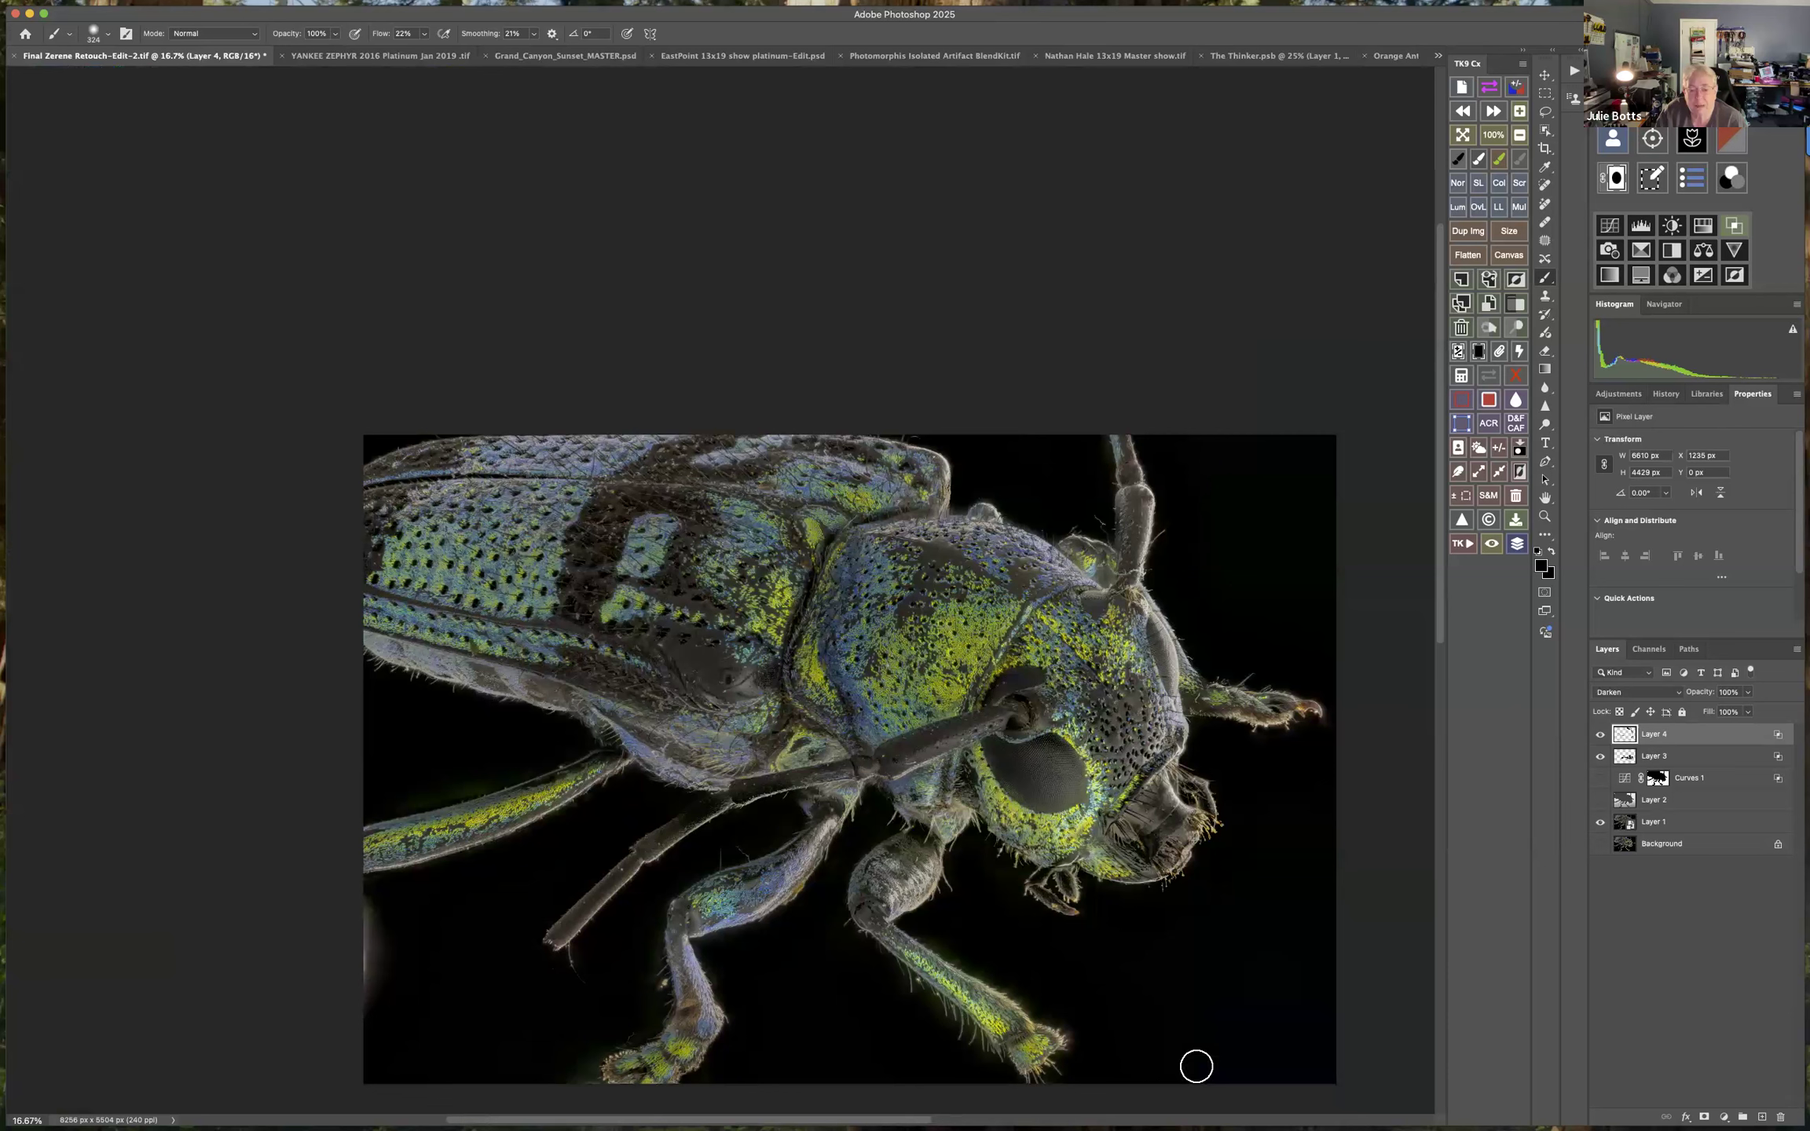
pyautogui.moveTo(1209, 1011); pyautogui.dragTo(1235, 1012)
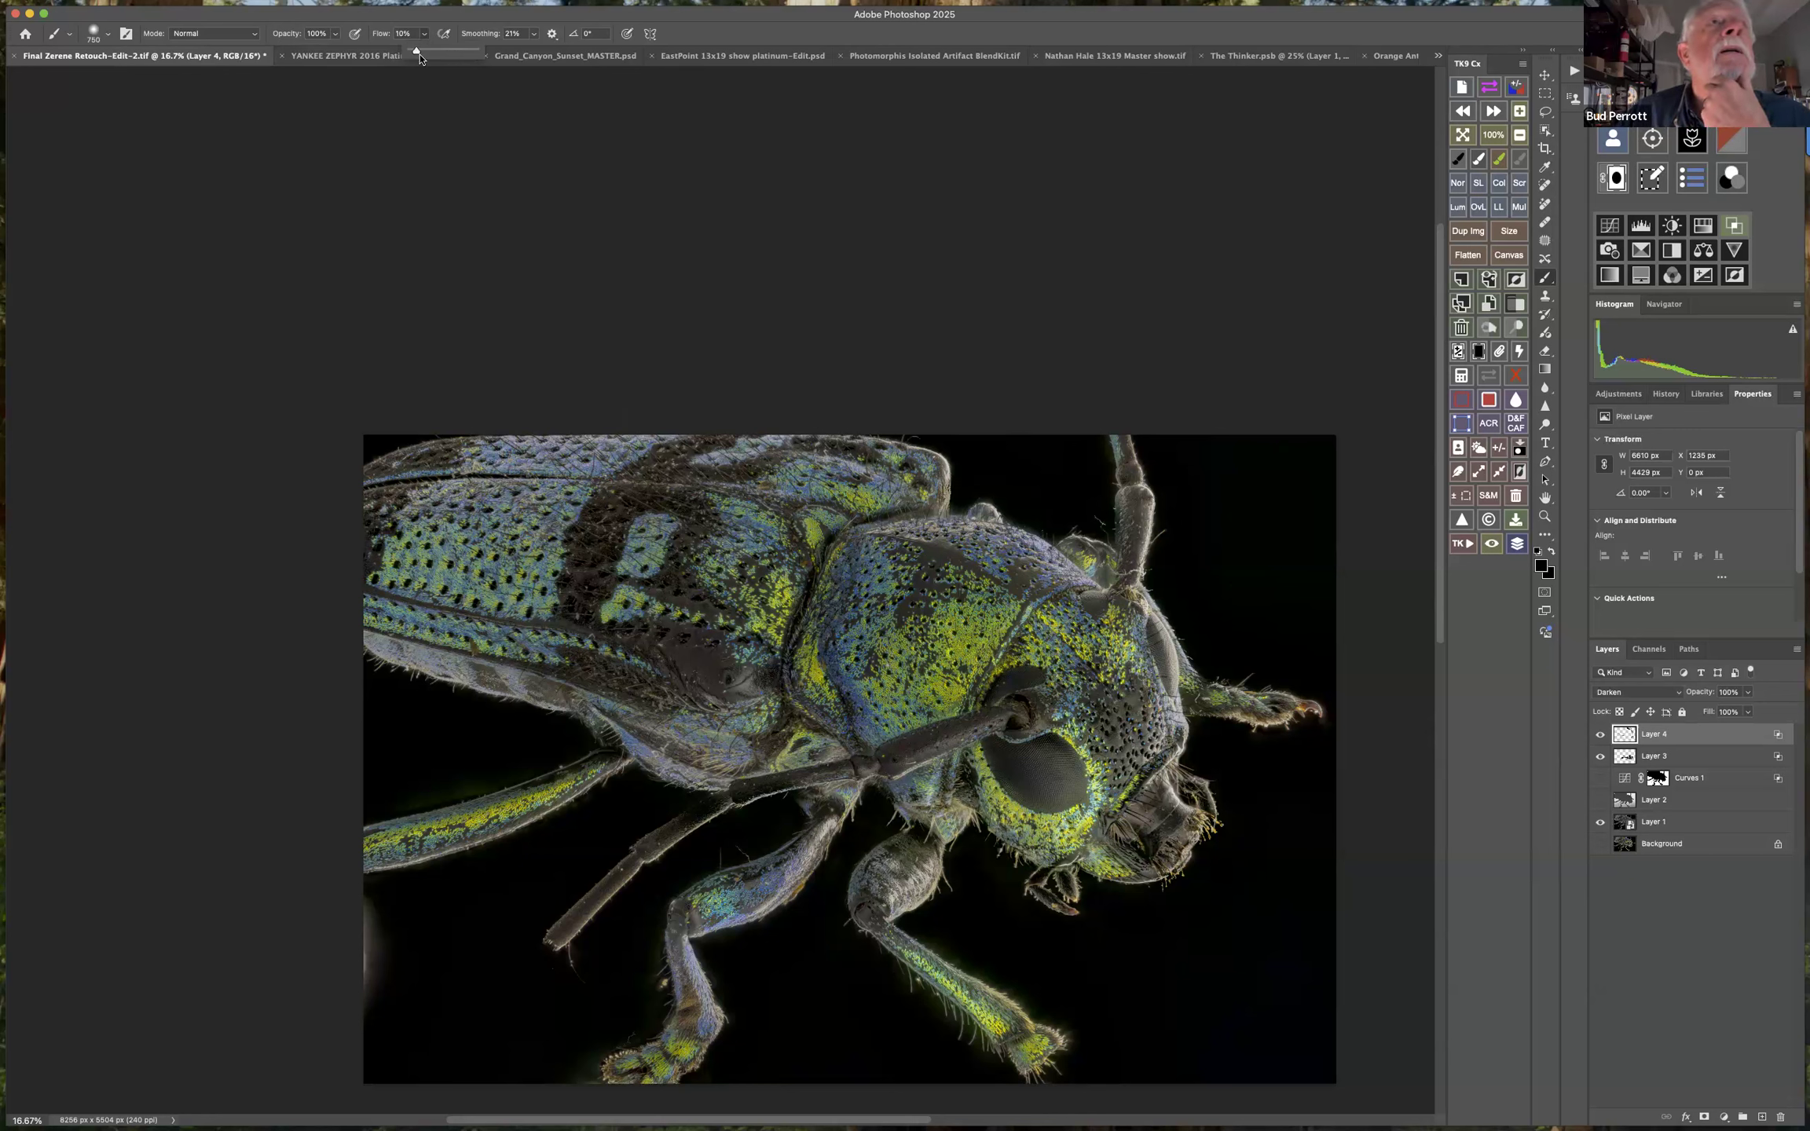
pyautogui.moveTo(680, 556); pyautogui.dragTo(711, 680)
pyautogui.moveTo(872, 594)
pyautogui.mouseDown()
pyautogui.moveTo(813, 694)
pyautogui.moveTo(854, 702)
pyautogui.mouseUp()
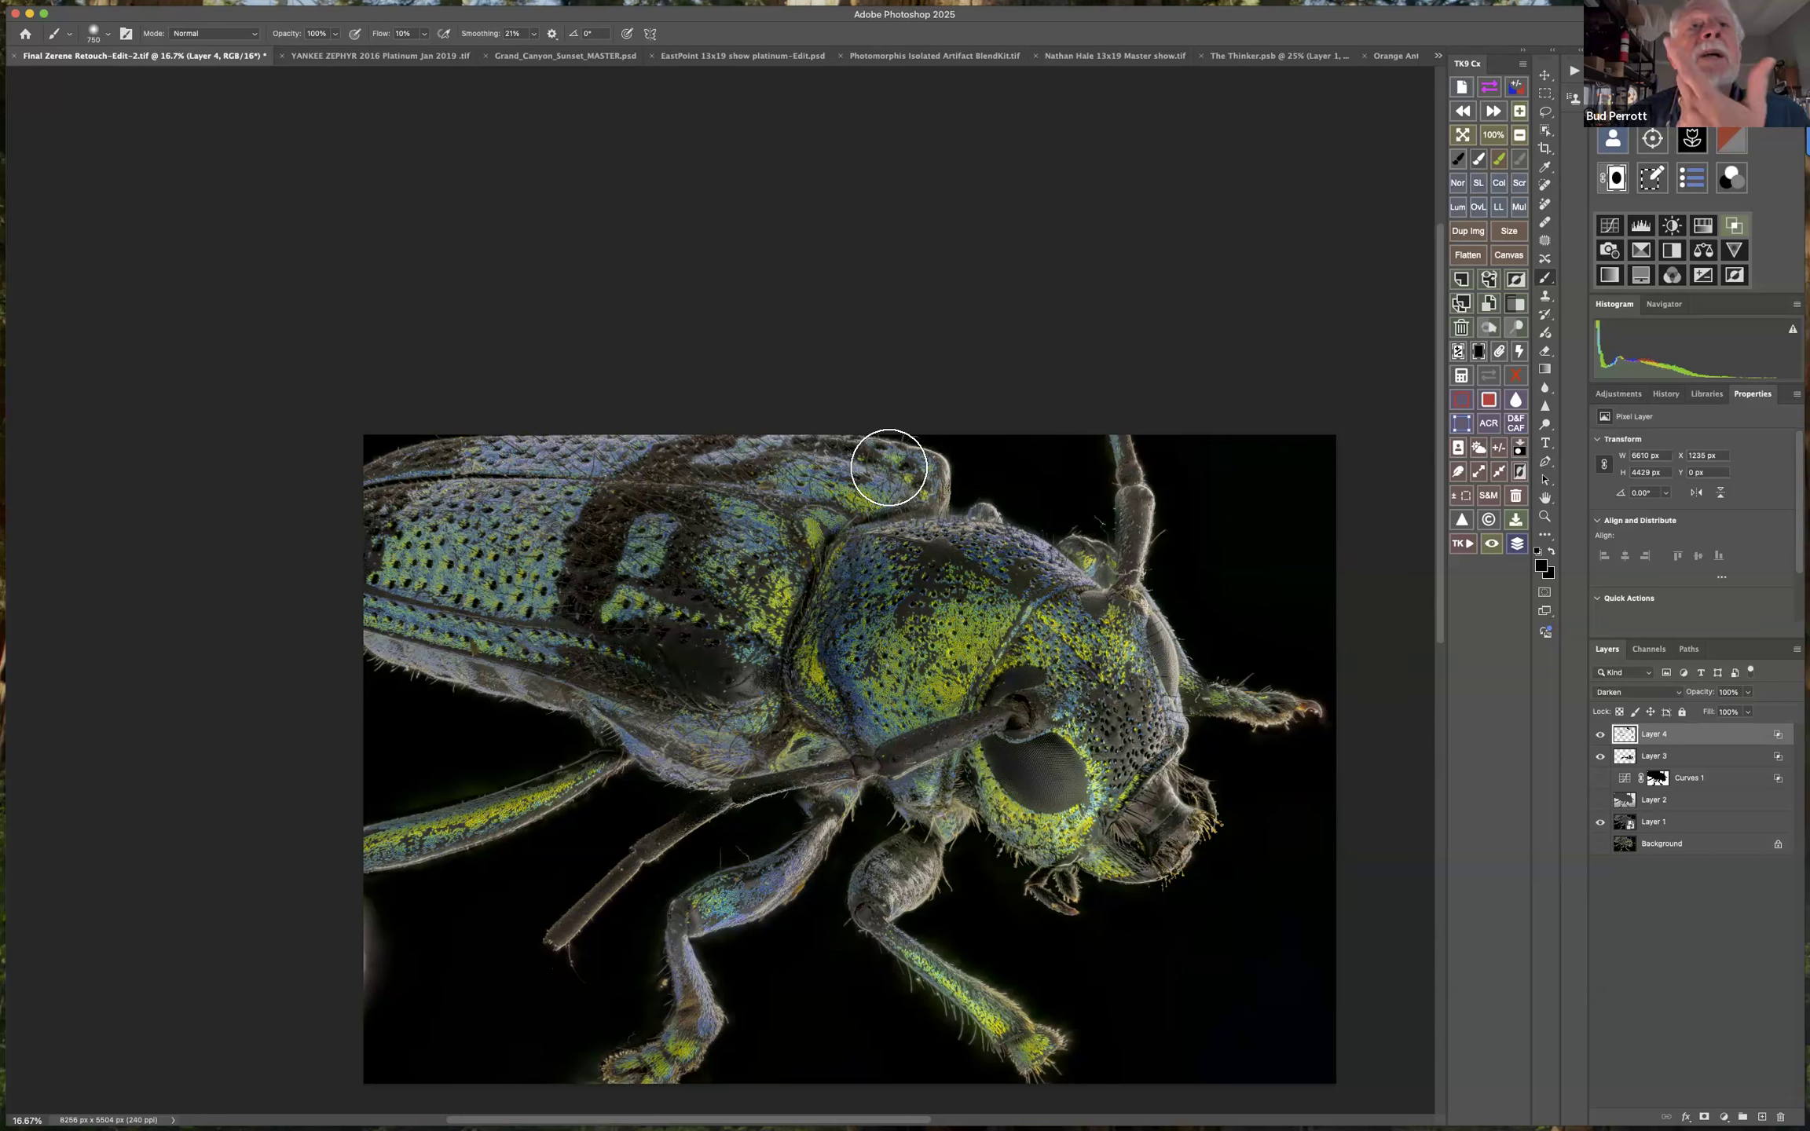
pyautogui.moveTo(795, 447)
pyautogui.mouseDown()
pyautogui.moveTo(456, 477)
pyautogui.moveTo(282, 675)
pyautogui.moveTo(533, 771)
pyautogui.mouseUp()
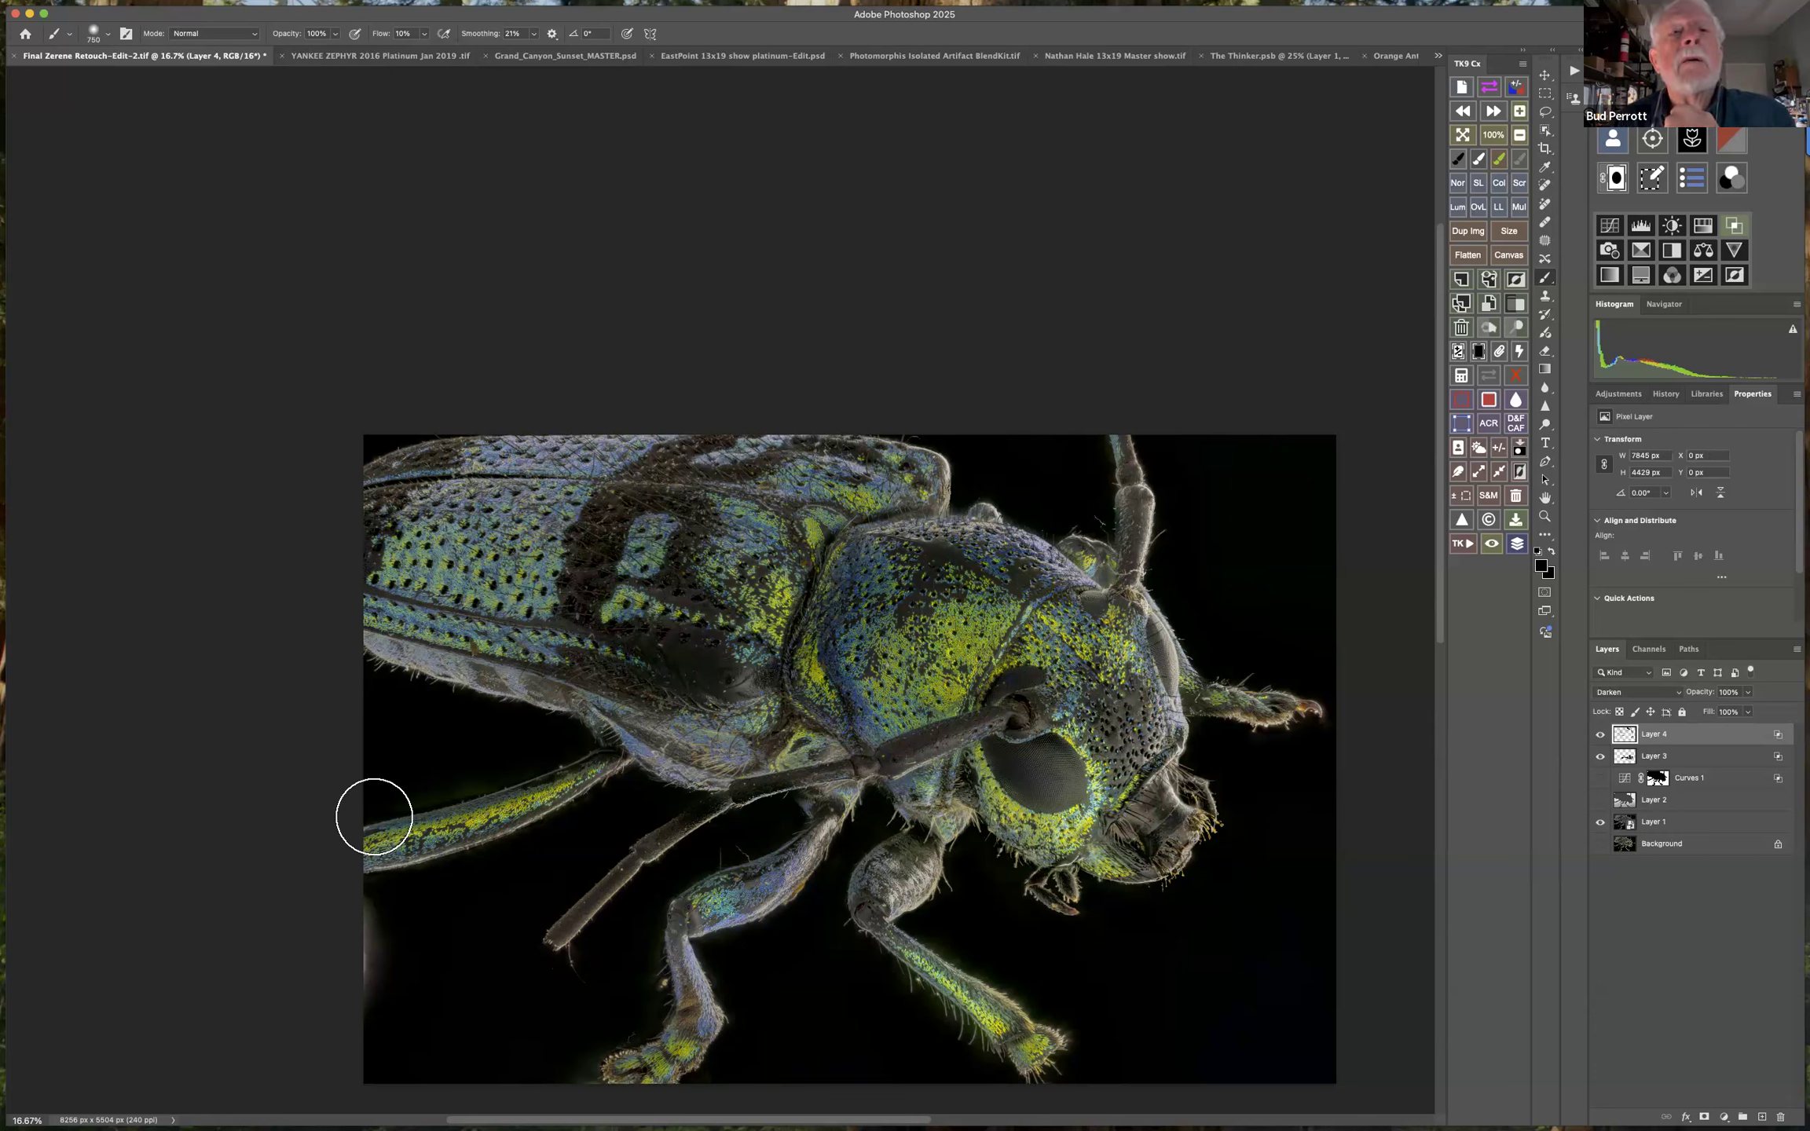
pyautogui.moveTo(696, 826)
pyautogui.mouseDown()
pyautogui.moveTo(524, 937)
pyautogui.moveTo(376, 993)
pyautogui.mouseUp()
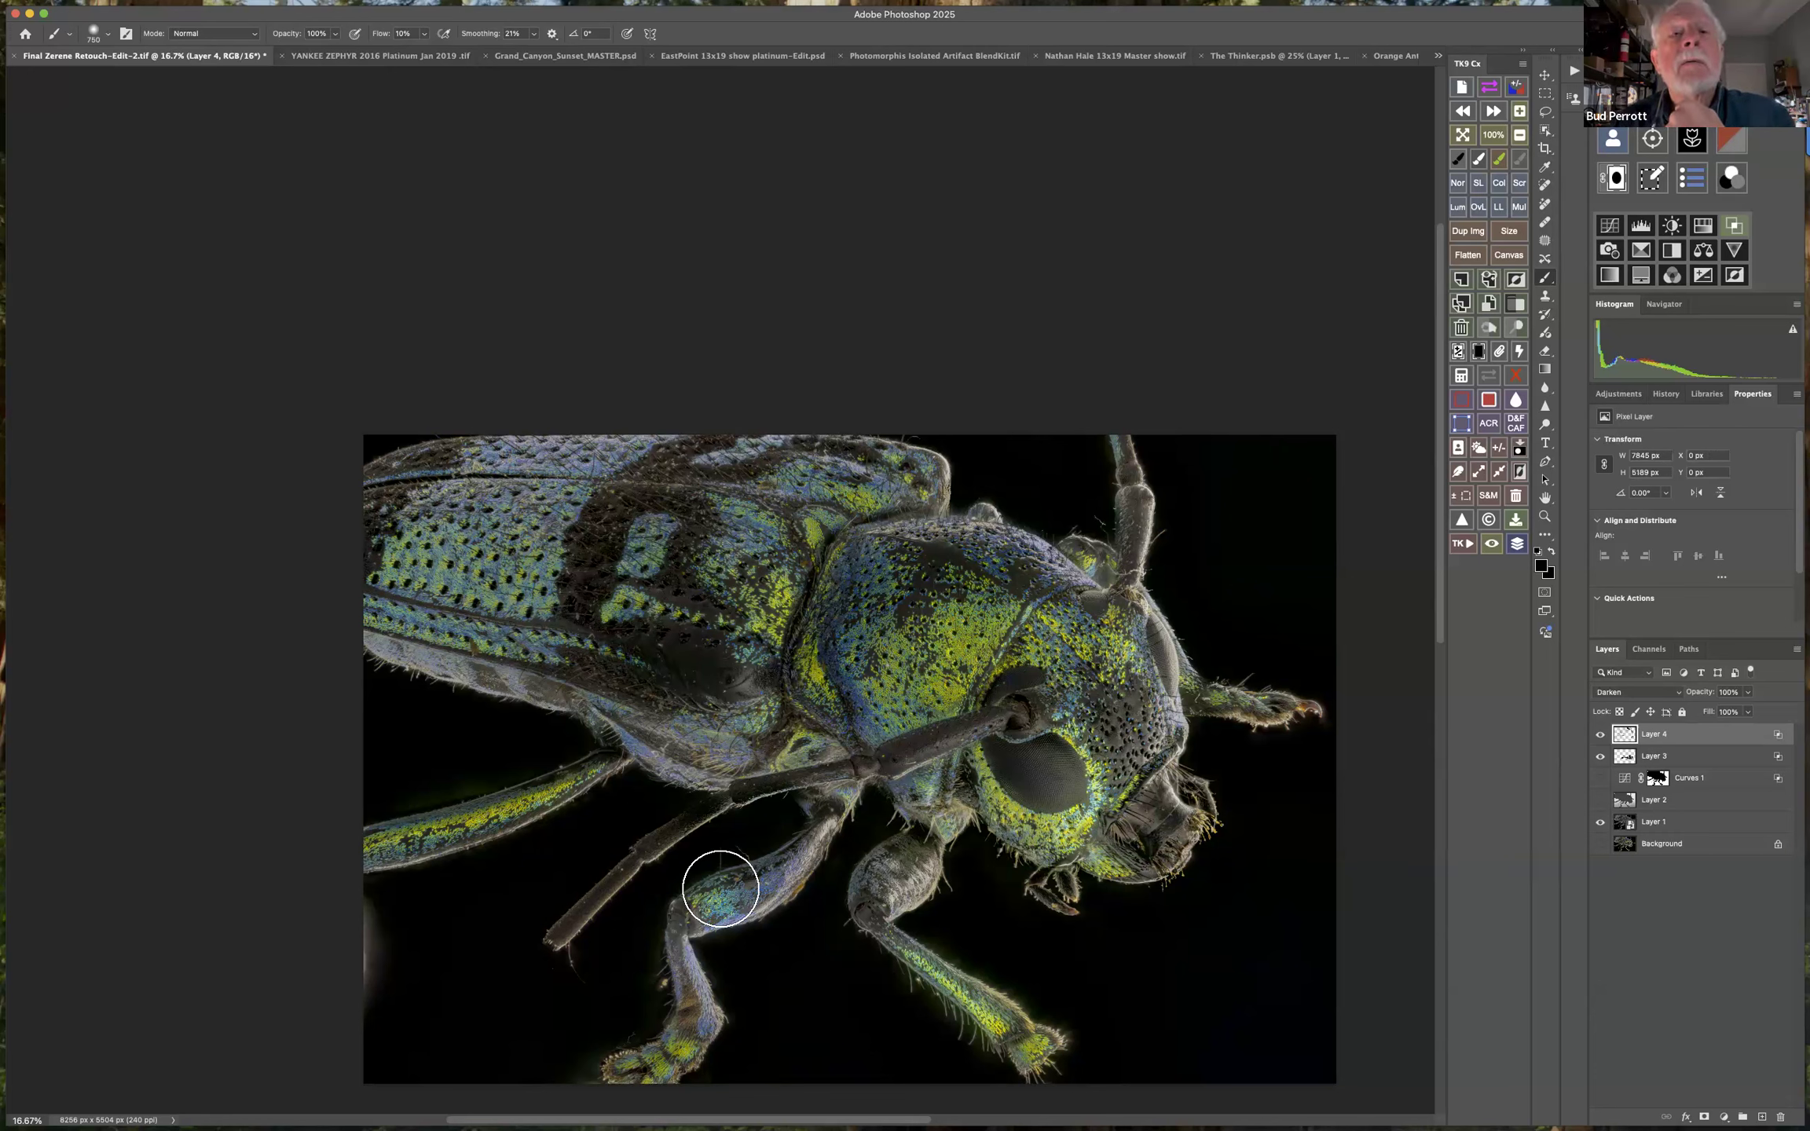
pyautogui.moveTo(620, 1062)
pyautogui.mouseDown()
pyautogui.moveTo(392, 1029)
pyautogui.moveTo(832, 888)
pyautogui.moveTo(968, 920)
pyautogui.mouseUp()
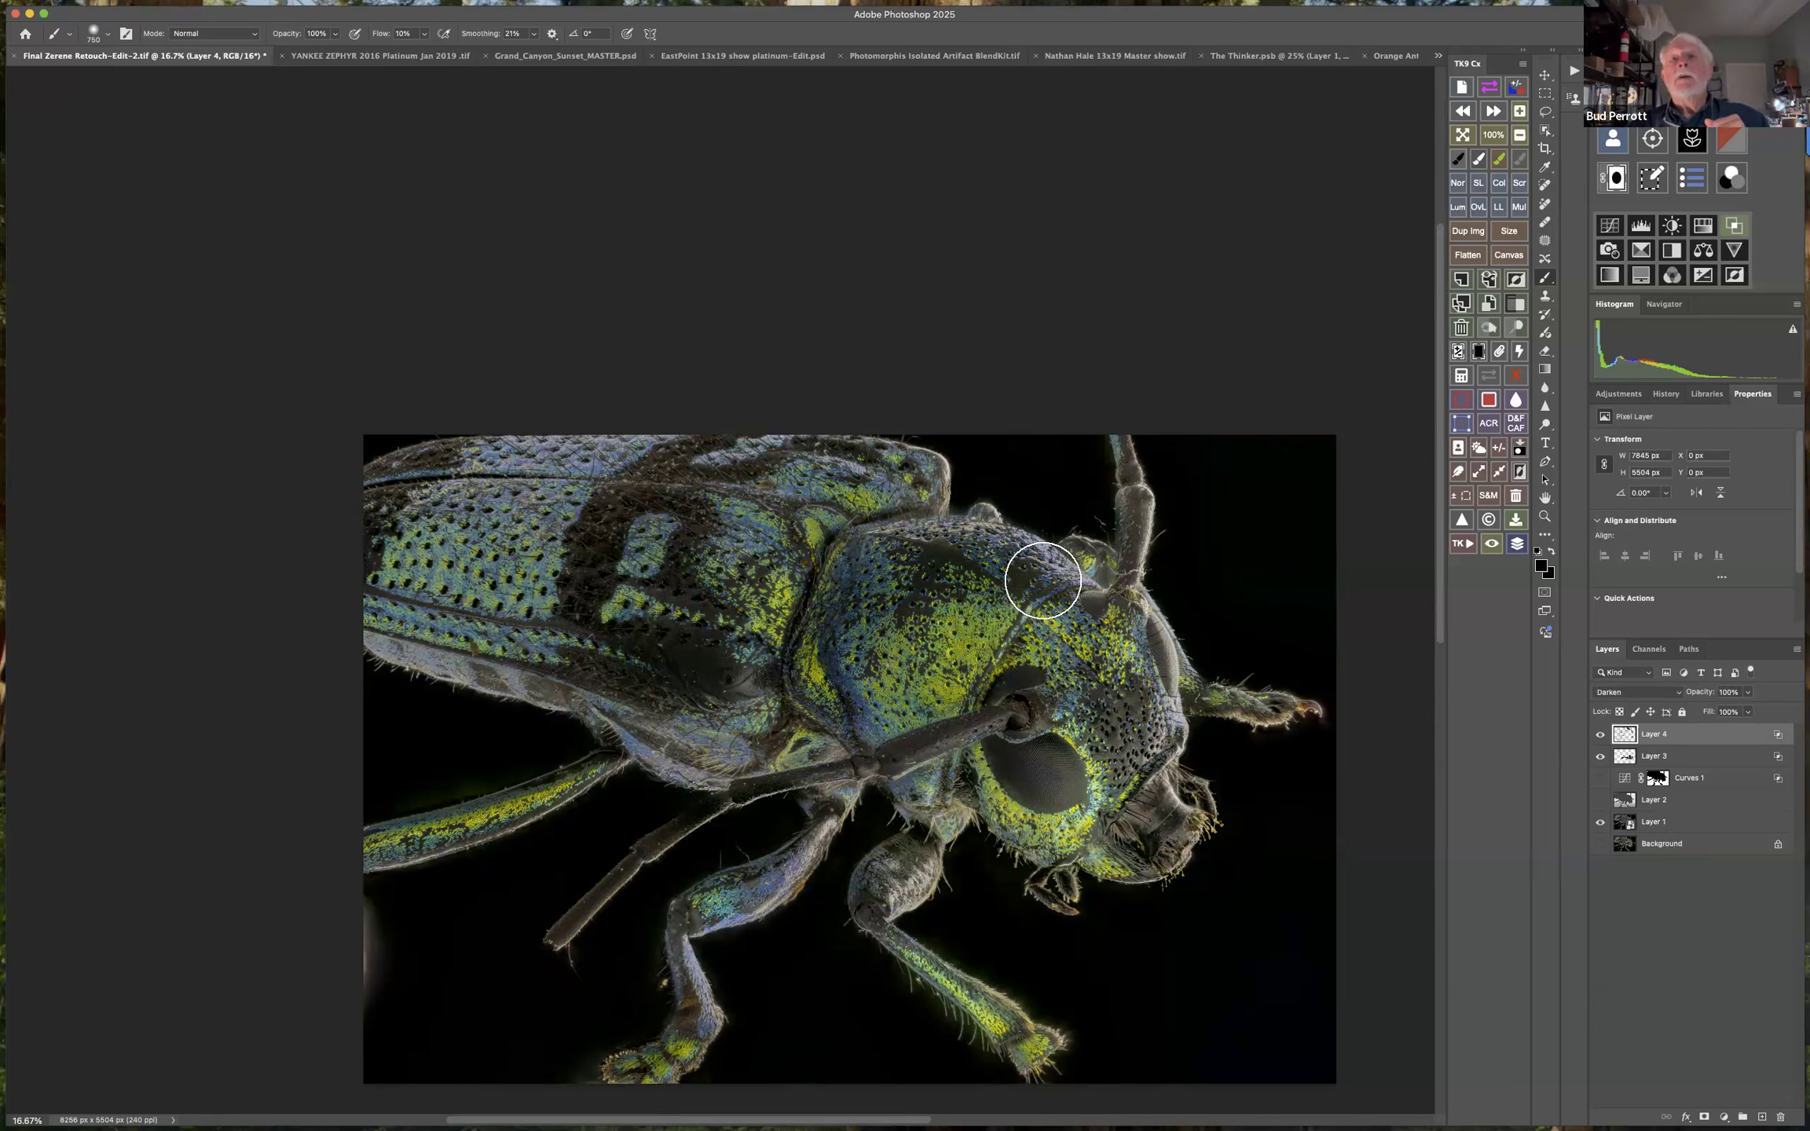